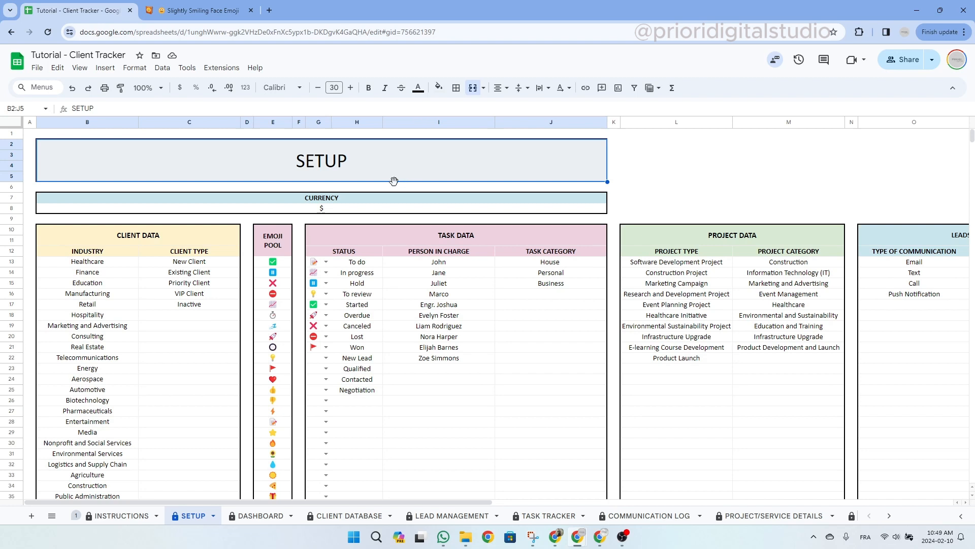
Try moving the SETUP title block and Marco down the person list, then undo the move.
{"action": "left_click_drag", "start_coordinate": [394, 181], "coordinate": [366, 186]}
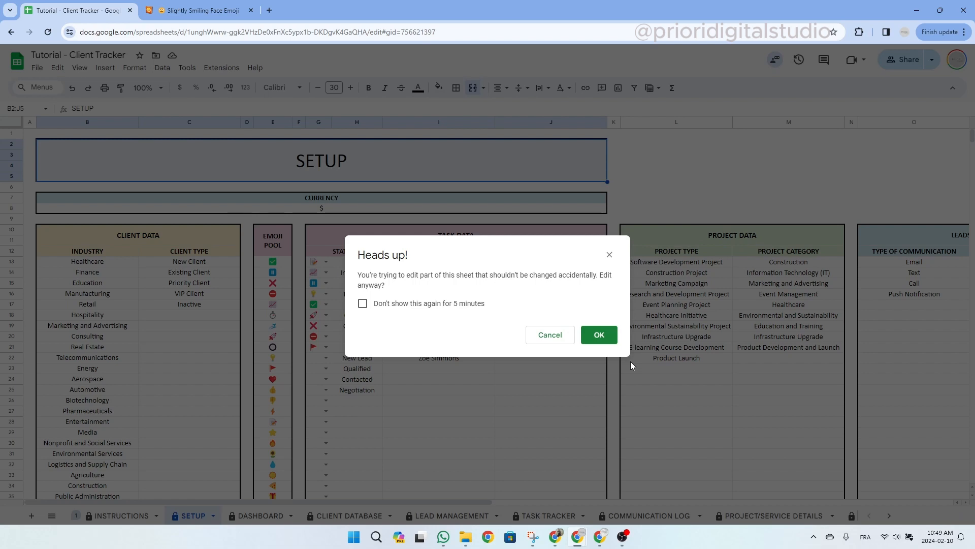
{"action": "left_click", "coordinate": [609, 254]}
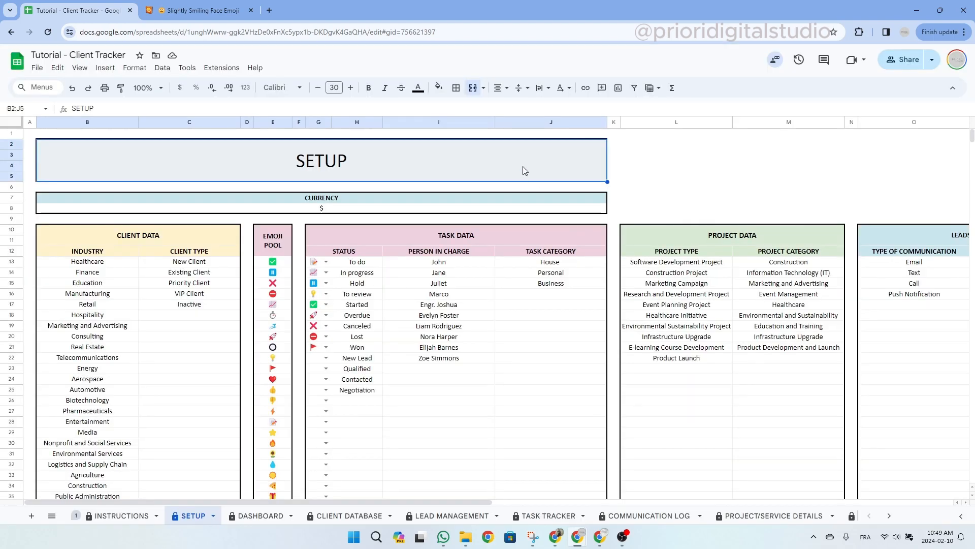
{"action": "left_click", "coordinate": [452, 294]}
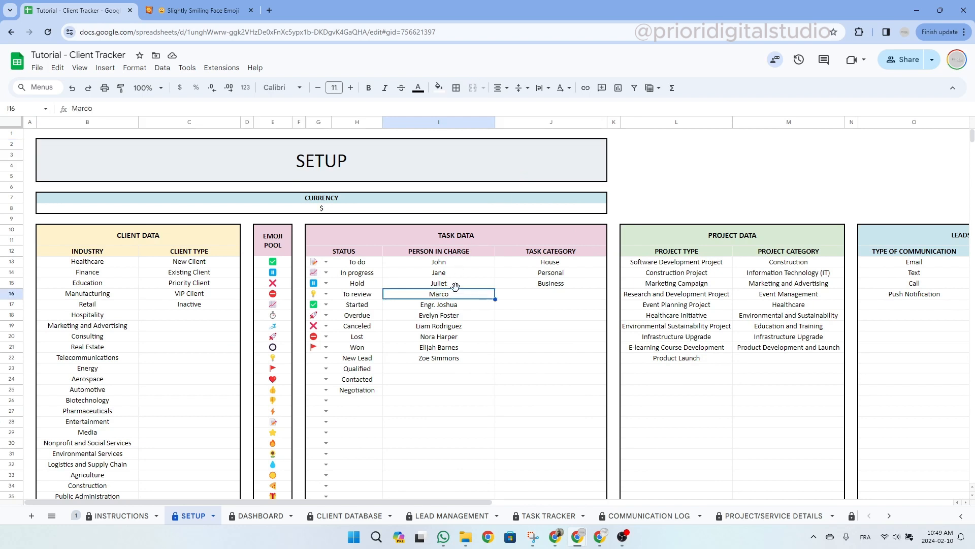
{"action": "left_click_drag", "start_coordinate": [456, 288], "coordinate": [455, 376]}
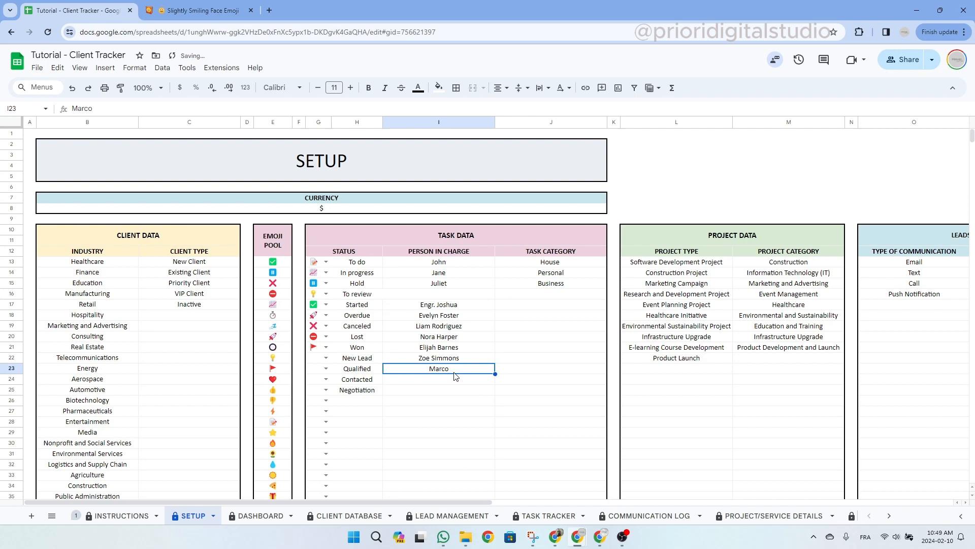
{"action": "key", "text": "ctrl+z"}
Inspect the SETUP title and the Emoji Pool, Project Data and Leads Data headers.
{"action": "left_click", "coordinate": [372, 164]}
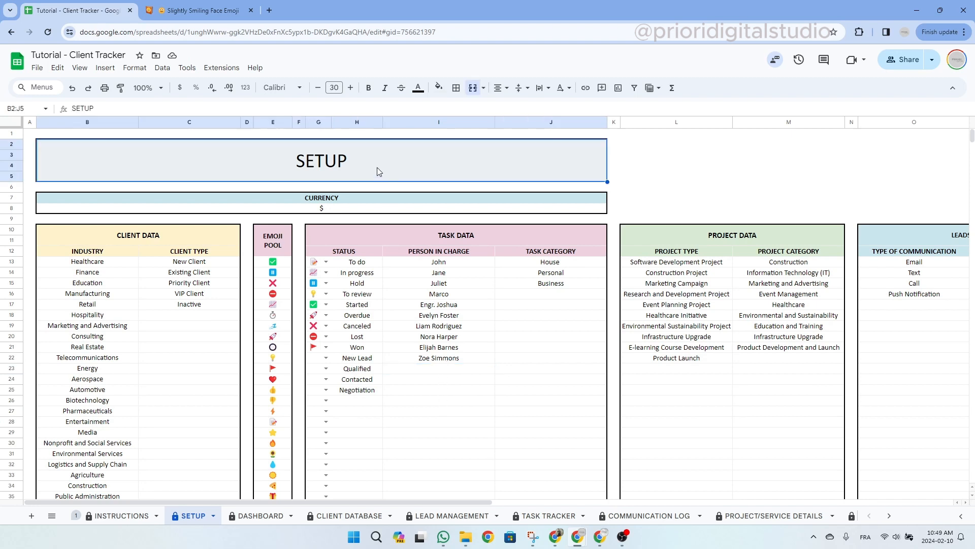
{"action": "left_click_drag", "start_coordinate": [351, 504], "coordinate": [306, 503]}
{"action": "left_click", "coordinate": [285, 234]}
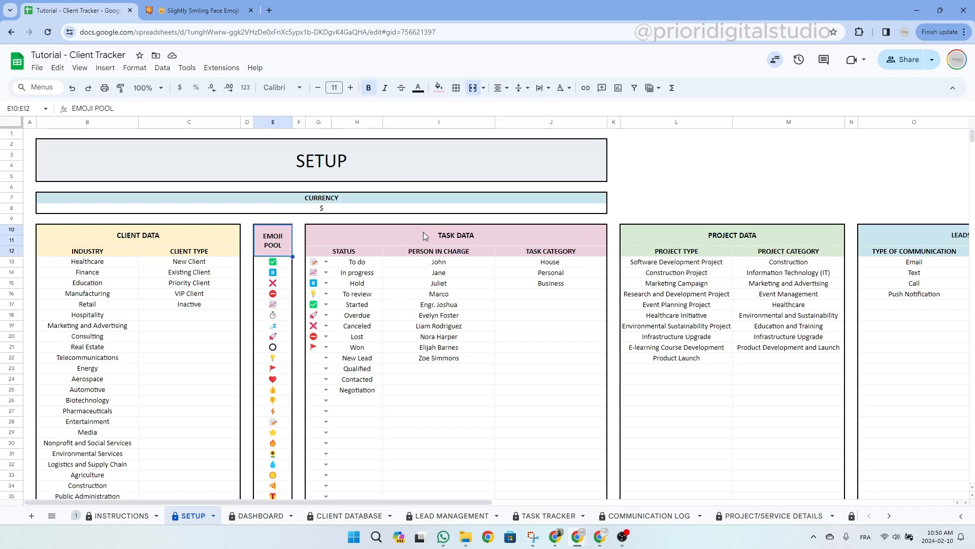
{"action": "left_click", "coordinate": [725, 235]}
{"action": "left_click", "coordinate": [954, 236]}
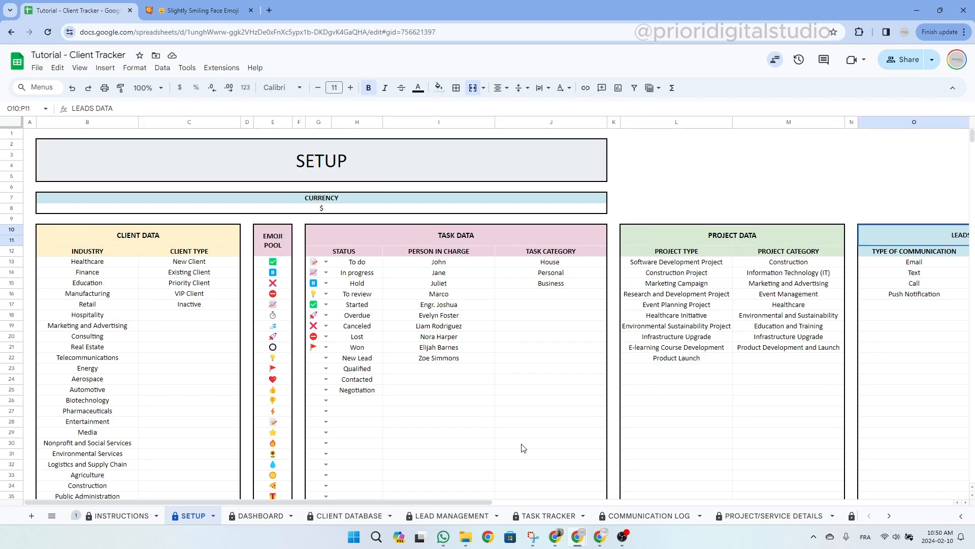
{"action": "left_click_drag", "start_coordinate": [475, 501], "coordinate": [638, 507]}
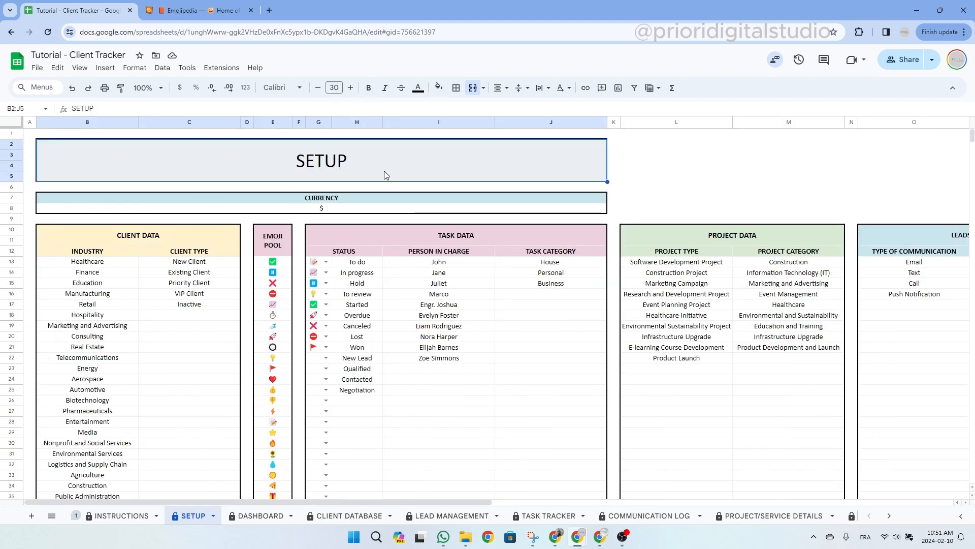
Review the Emoji Pool list, then switch to the Emojipedia browser tab.
{"action": "left_click", "coordinate": [283, 237]}
{"action": "left_click_drag", "start_coordinate": [272, 247], "coordinate": [274, 379]}
{"action": "scroll", "coordinate": [311, 318], "scroll_direction": "down", "scroll_amount": 2}
{"action": "scroll", "coordinate": [310, 317], "scroll_direction": "up", "scroll_amount": 2}
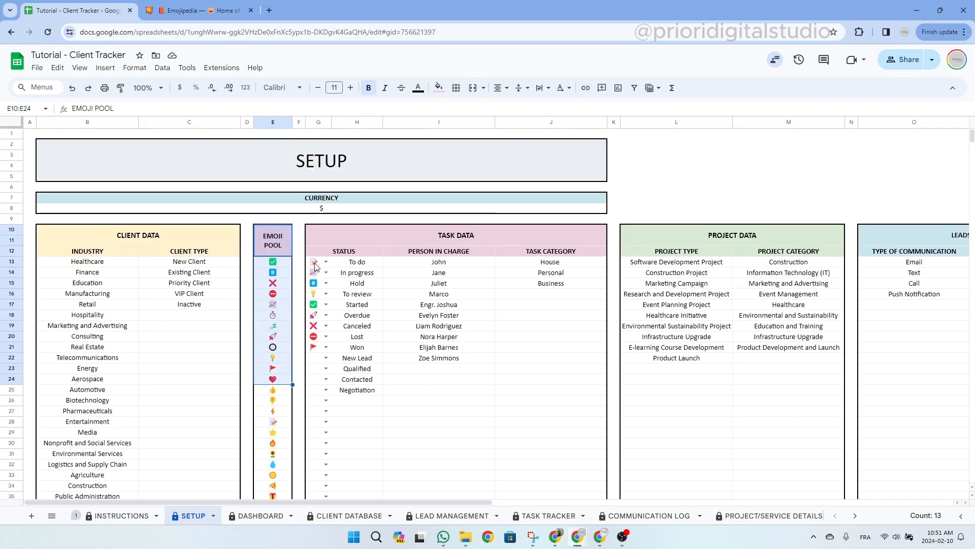
{"action": "left_click_drag", "start_coordinate": [313, 262], "coordinate": [318, 368]}
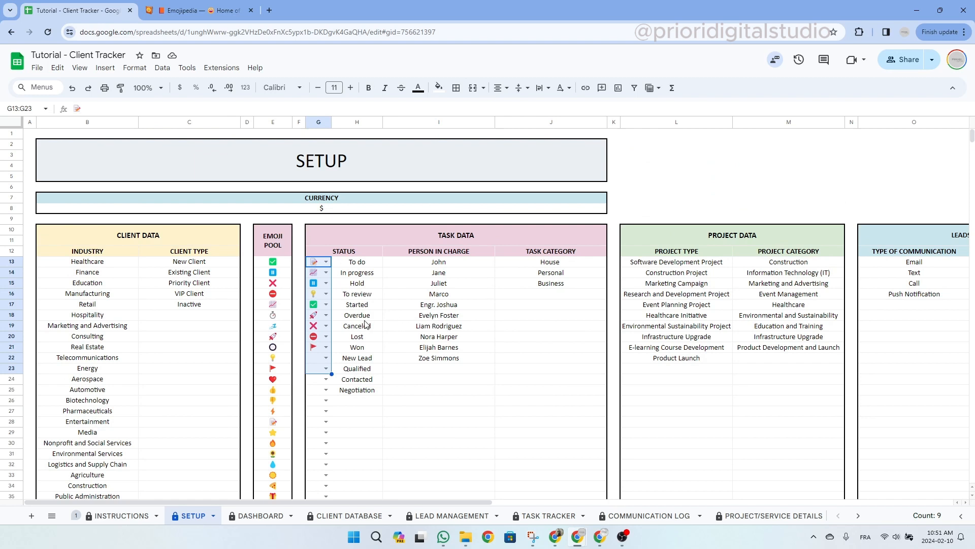
{"action": "left_click", "coordinate": [291, 240]}
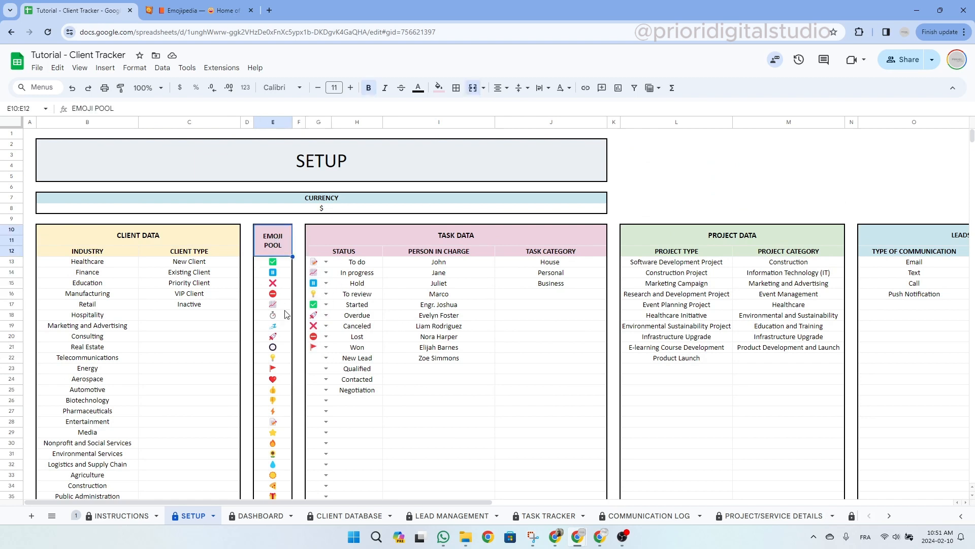
{"action": "left_click", "coordinate": [178, 10]}
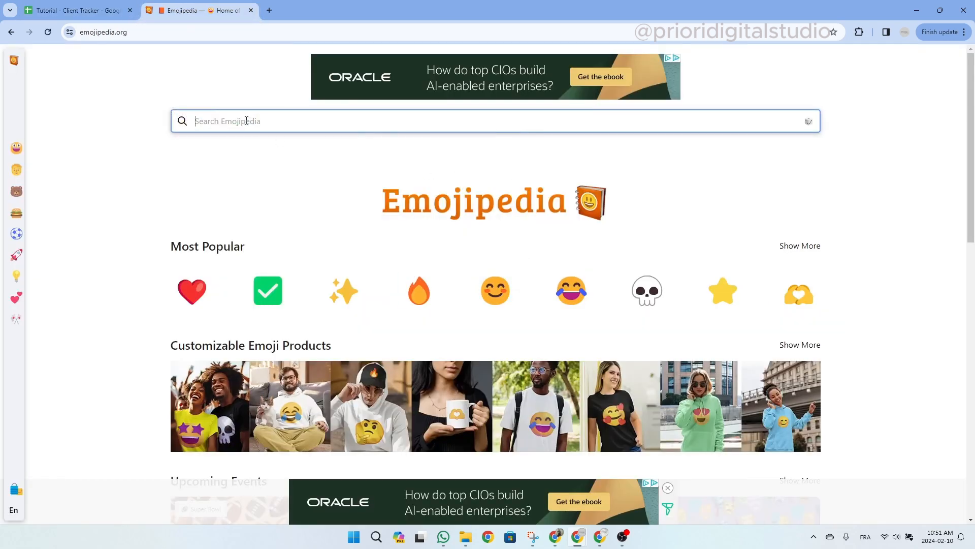
Search Emojipedia for 'smi', copy the Slightly Smiling Face emoji, and return to Client Tracker.
{"action": "type", "text": "smile"}
{"action": "key", "text": "Return"}
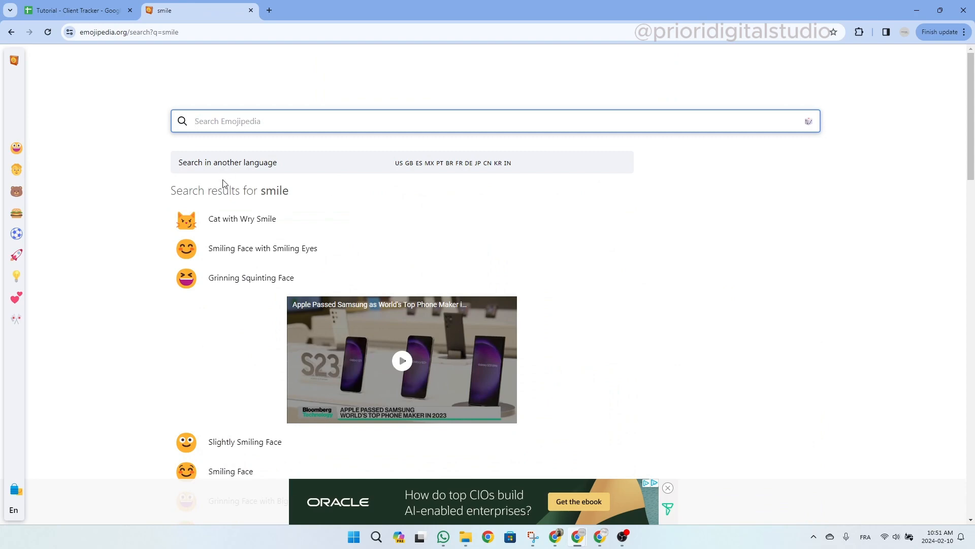
{"action": "scroll", "coordinate": [223, 188], "scroll_direction": "down", "scroll_amount": 4}
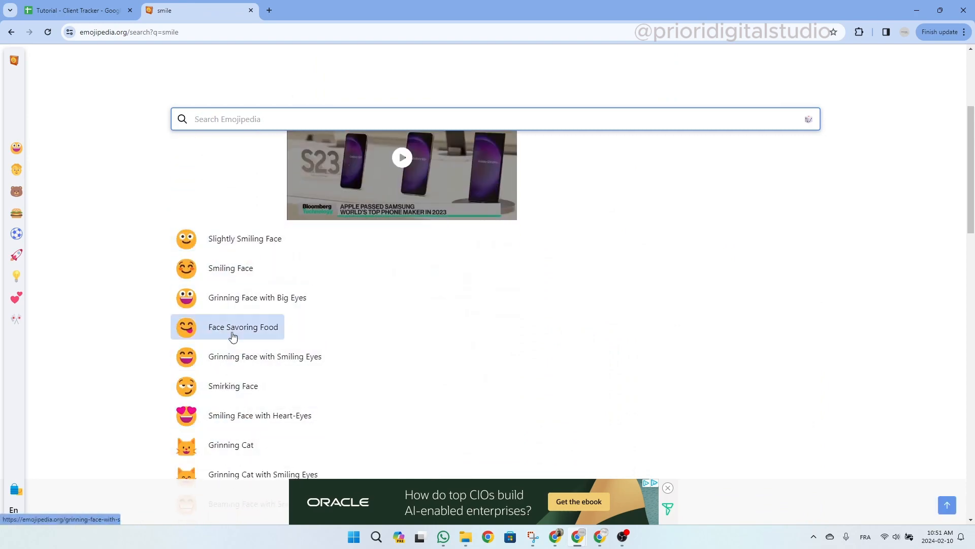
{"action": "left_click", "coordinate": [237, 238]}
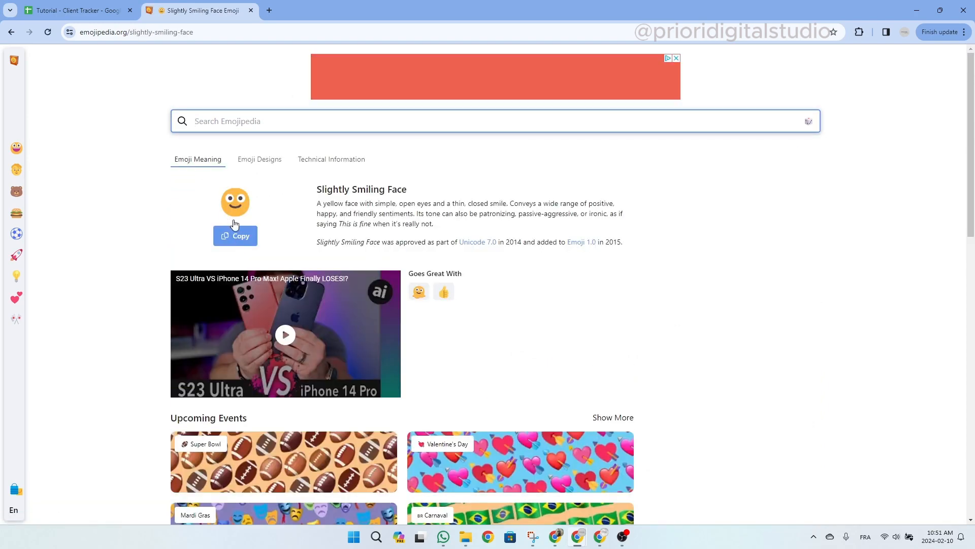
{"action": "left_click", "coordinate": [235, 228]}
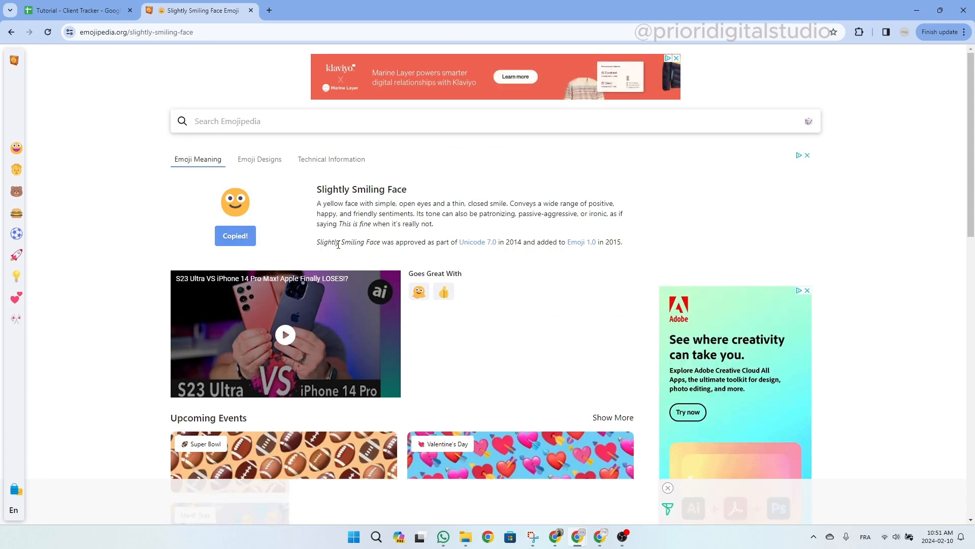
{"action": "left_click", "coordinate": [76, 10]}
Paste the smiling face emoji into Emoji Pool cell E37 and open the New Lead icon choices.
{"action": "scroll", "coordinate": [291, 310], "scroll_direction": "down", "scroll_amount": 2}
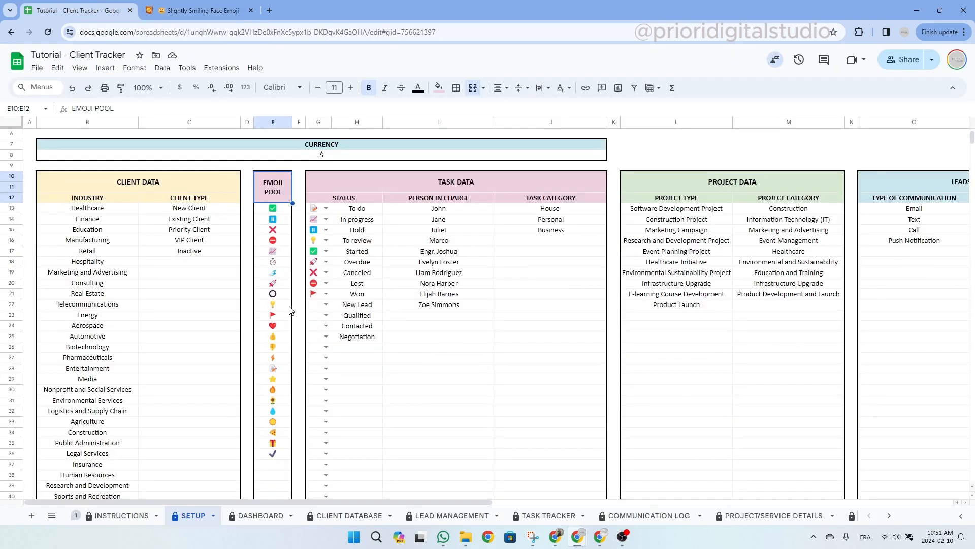
{"action": "scroll", "coordinate": [291, 310], "scroll_direction": "down", "scroll_amount": 1}
{"action": "left_click", "coordinate": [282, 411]}
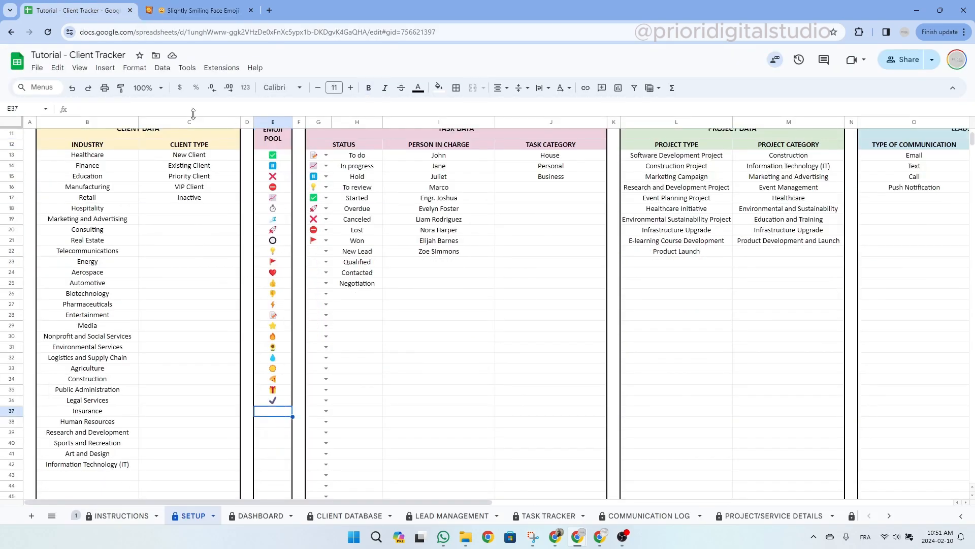
{"action": "key", "text": "ctrl+v"}
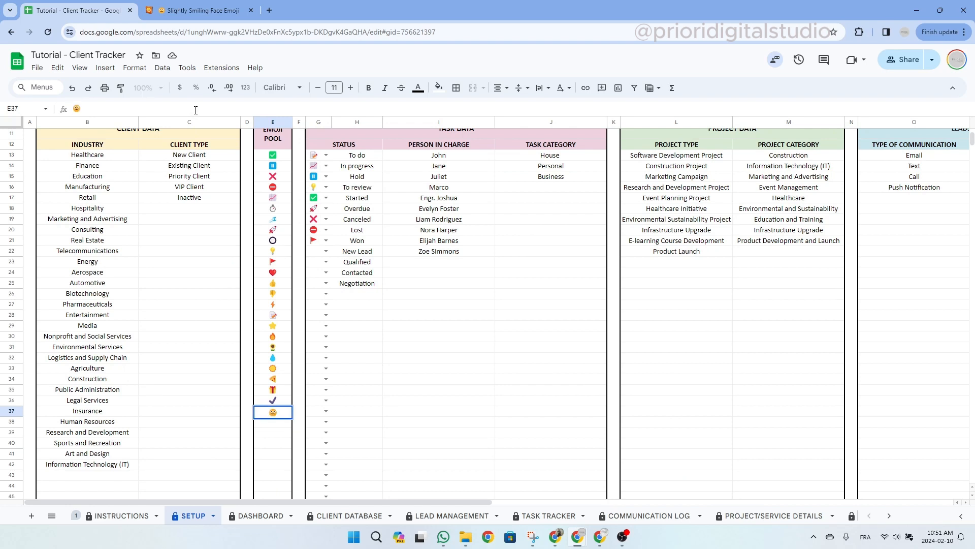
{"action": "key", "text": "Return"}
{"action": "left_click", "coordinate": [328, 251]}
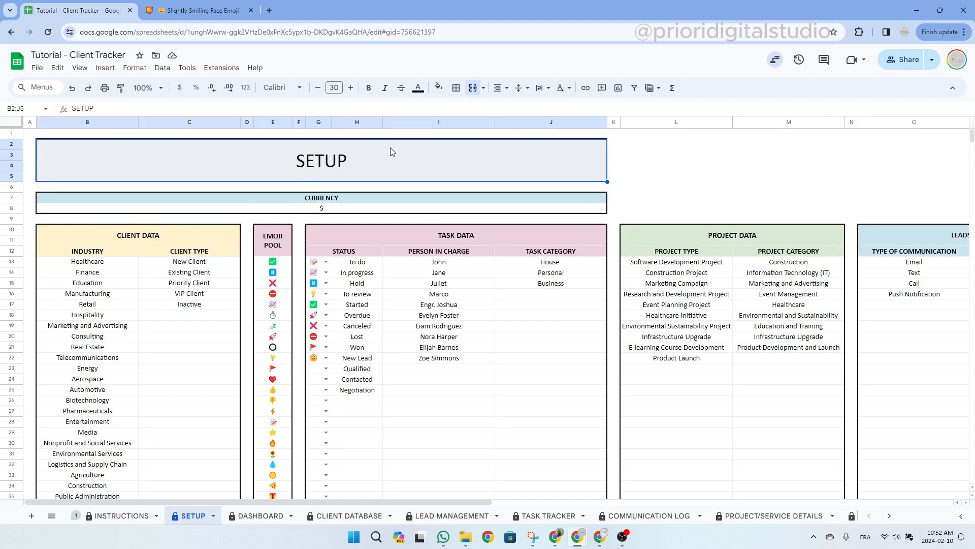
Check empty client type, status, task category and lead source cells without changing anything.
{"action": "left_click", "coordinate": [183, 319]}
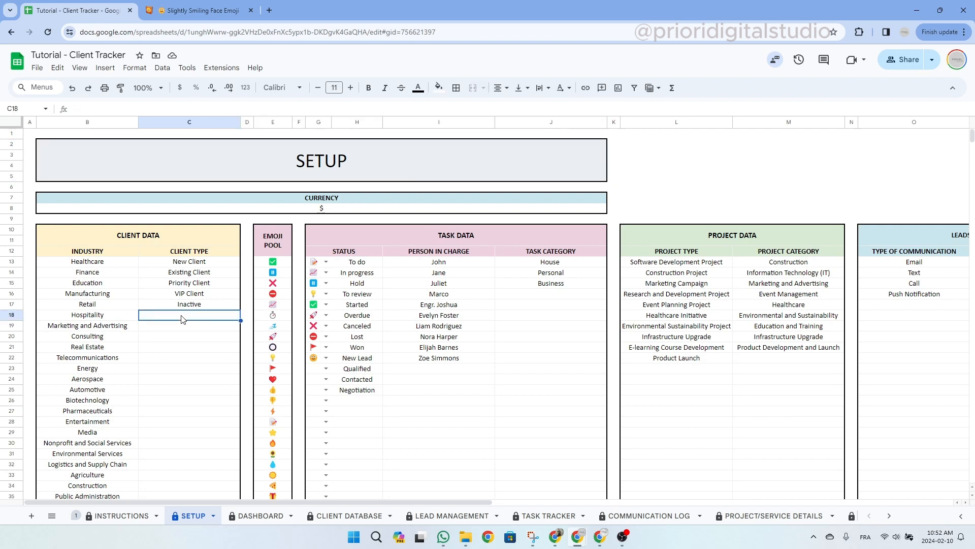
{"action": "left_click", "coordinate": [366, 402]}
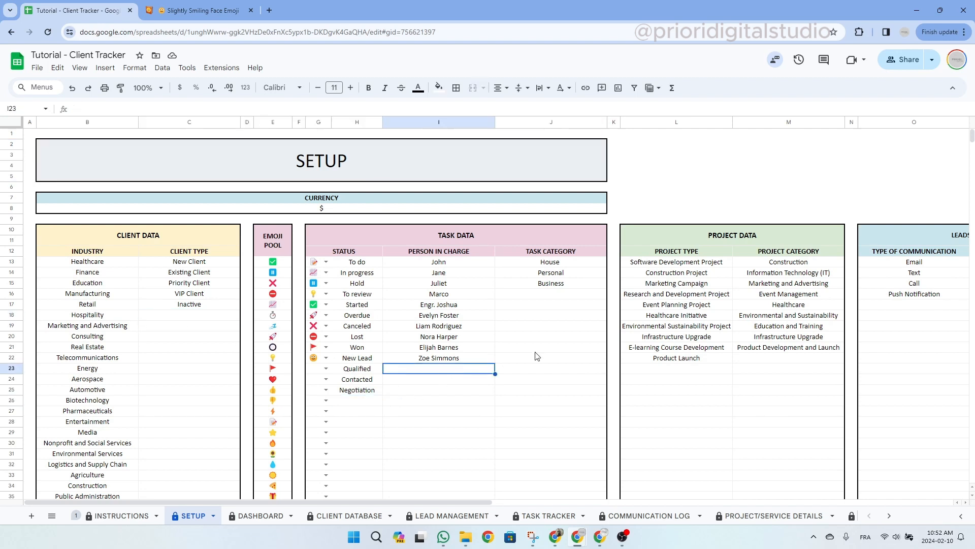
{"action": "left_click", "coordinate": [556, 294]}
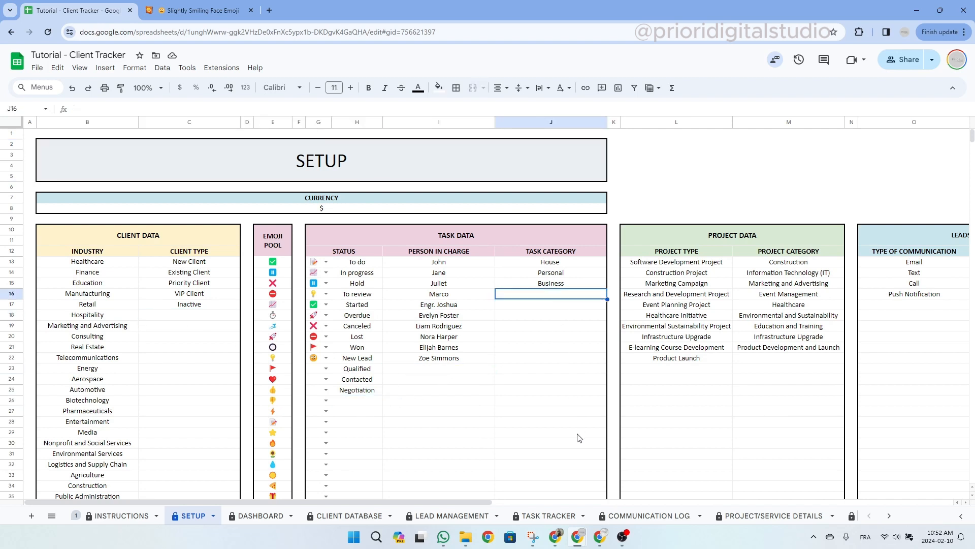
{"action": "left_click", "coordinate": [349, 402]}
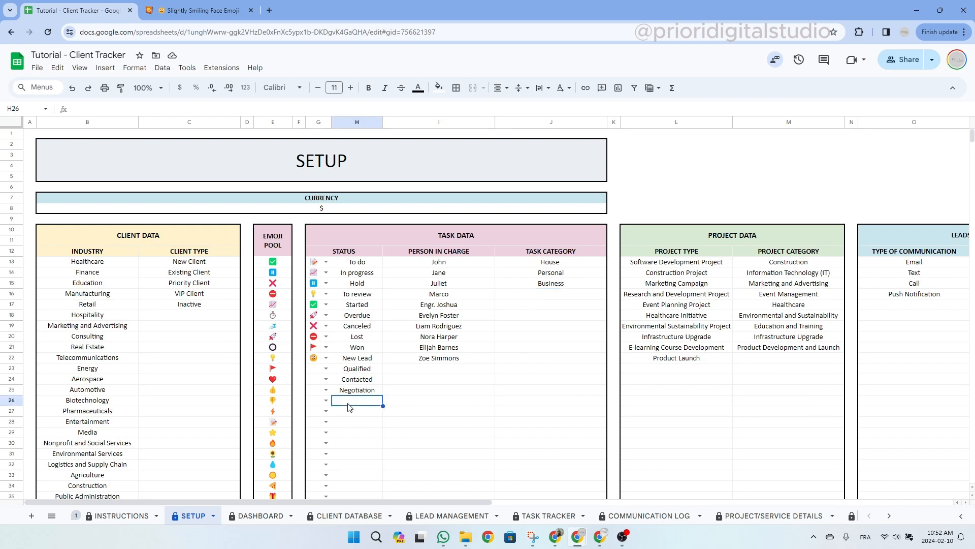
{"action": "left_click", "coordinate": [326, 370]}
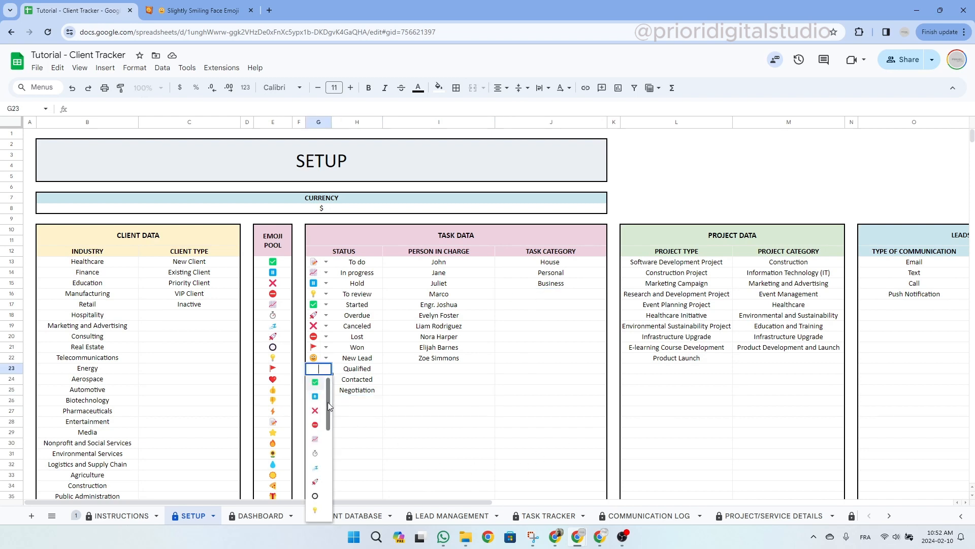
{"action": "mouse_move", "coordinate": [327, 402]}
{"action": "left_mouse_down"}
{"action": "mouse_move", "coordinate": [328, 489]}
{"action": "mouse_move", "coordinate": [328, 392]}
{"action": "left_mouse_up"}
{"action": "left_click", "coordinate": [355, 358]}
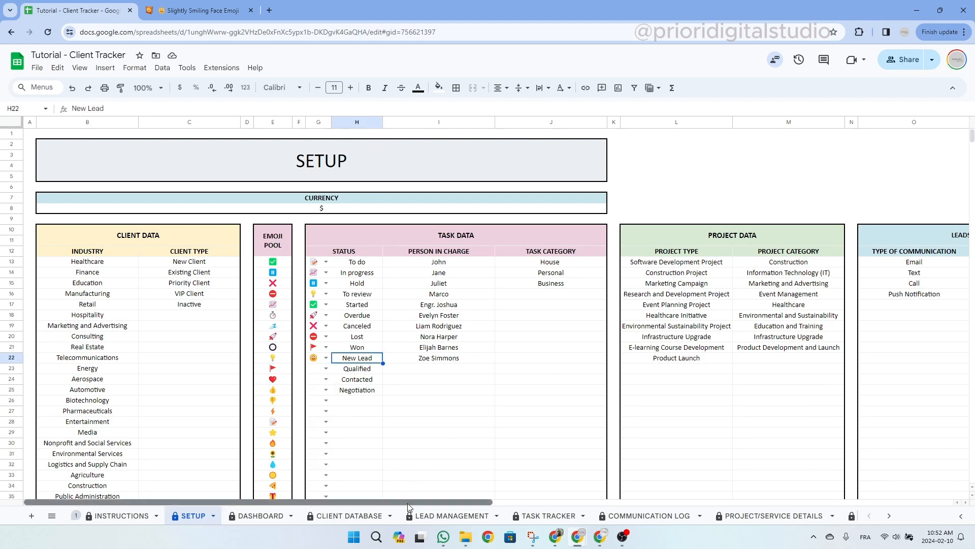
{"action": "left_click_drag", "start_coordinate": [407, 503], "coordinate": [572, 500]}
{"action": "left_click", "coordinate": [727, 316]}
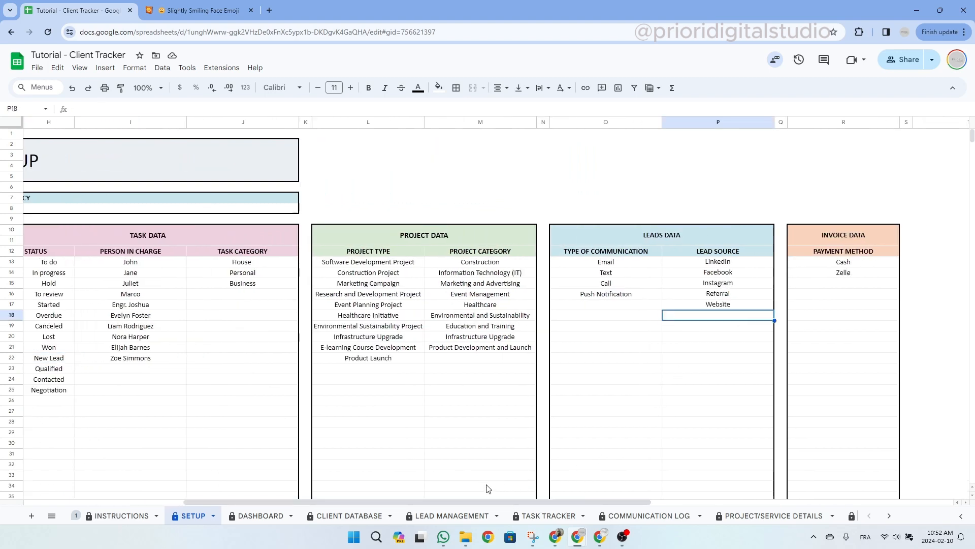
{"action": "left_click_drag", "start_coordinate": [496, 501], "coordinate": [336, 495]}
Delete the $ currency symbol, then undo so the currency stays $.
{"action": "left_click", "coordinate": [358, 161]}
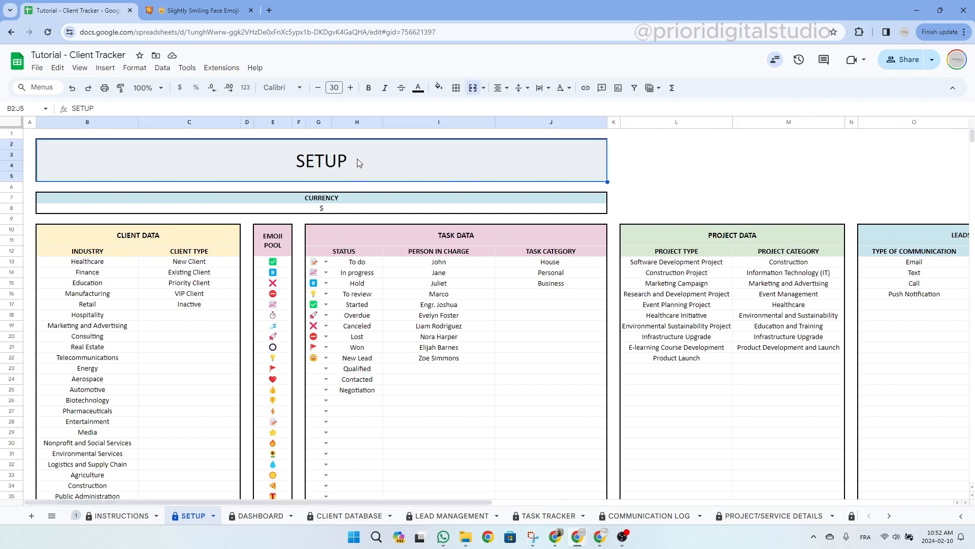
{"action": "left_click", "coordinate": [324, 209]}
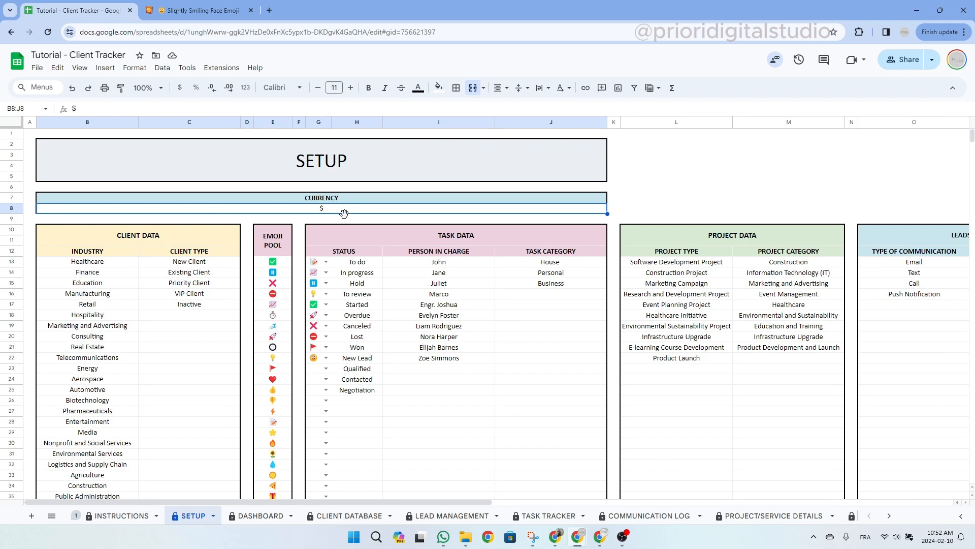
{"action": "key", "text": "Delete"}
{"action": "left_click", "coordinate": [349, 221]}
{"action": "key", "text": "ctrl+z"}
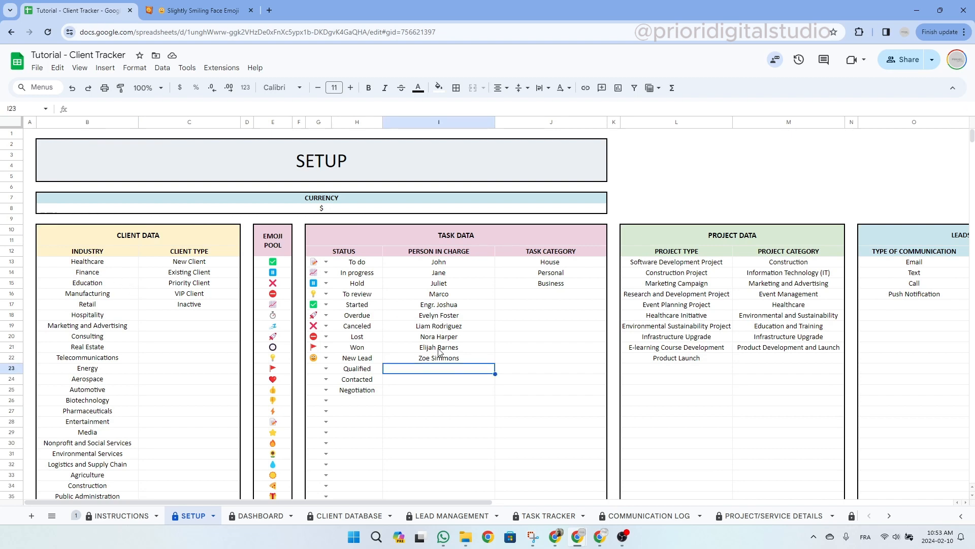
Add a new person's name below the existing person-in-charge names.
{"action": "left_click", "coordinate": [456, 252]}
{"action": "left_click_drag", "start_coordinate": [455, 255], "coordinate": [454, 358]}
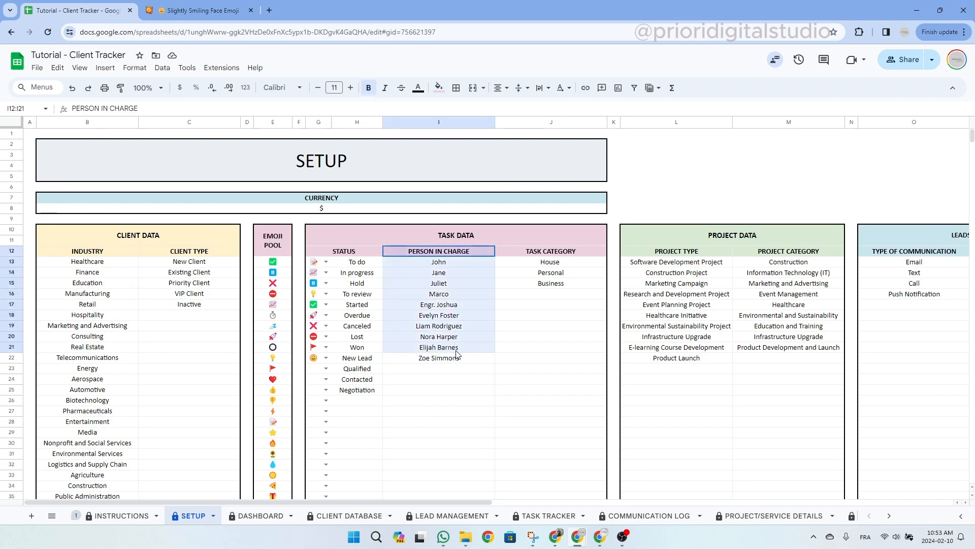
{"action": "left_click", "coordinate": [455, 369]}
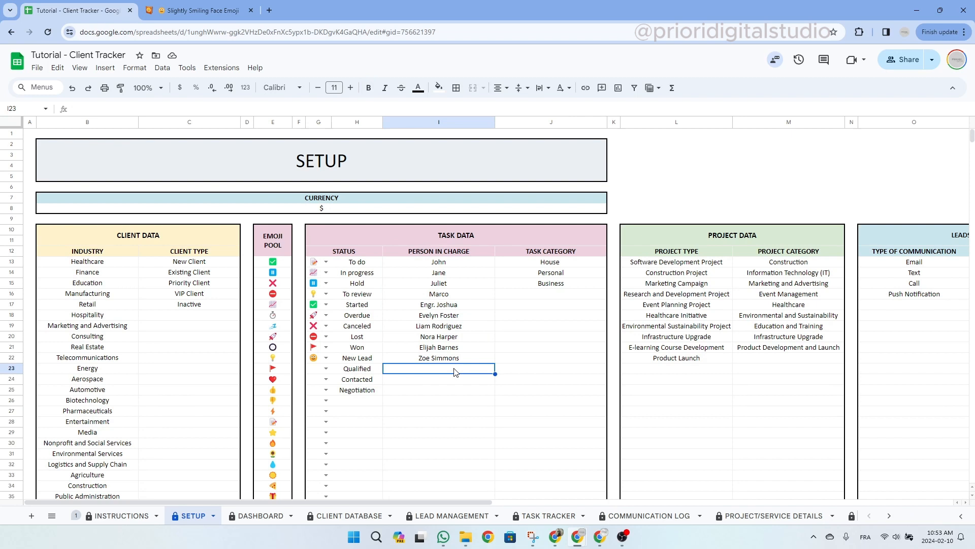
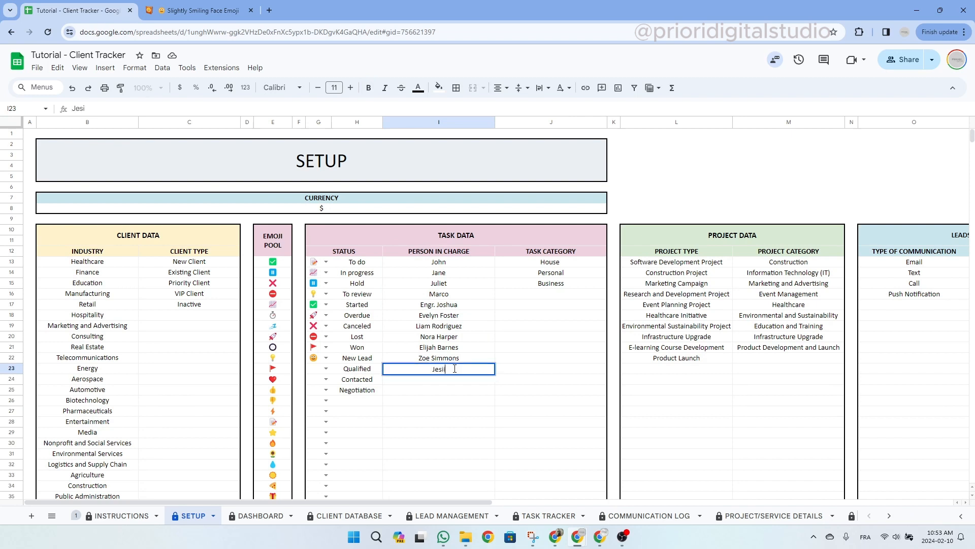
{"action": "key", "text": "Return"}
Add Credit Card as a payment method below Zelle.
{"action": "left_click", "coordinate": [507, 371]}
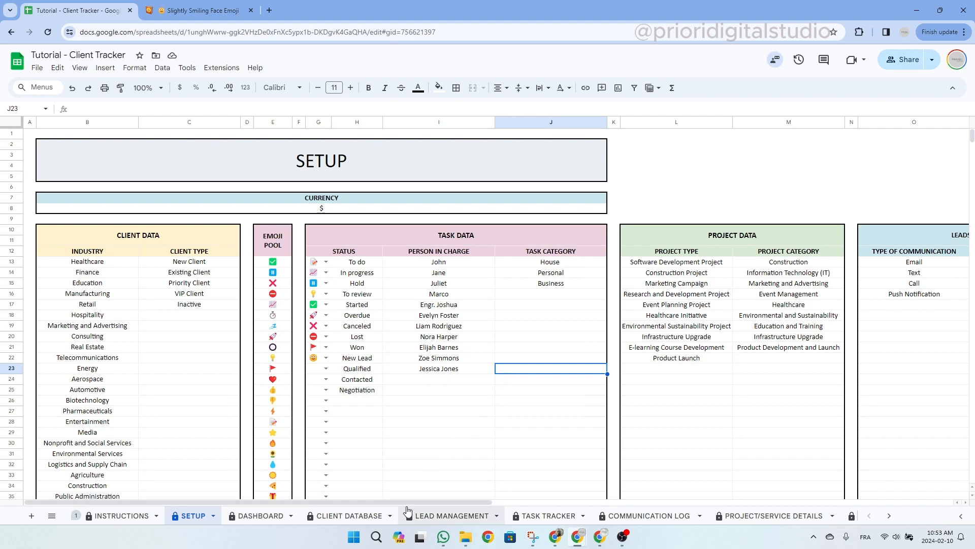
{"action": "left_click_drag", "start_coordinate": [405, 502], "coordinate": [570, 495]}
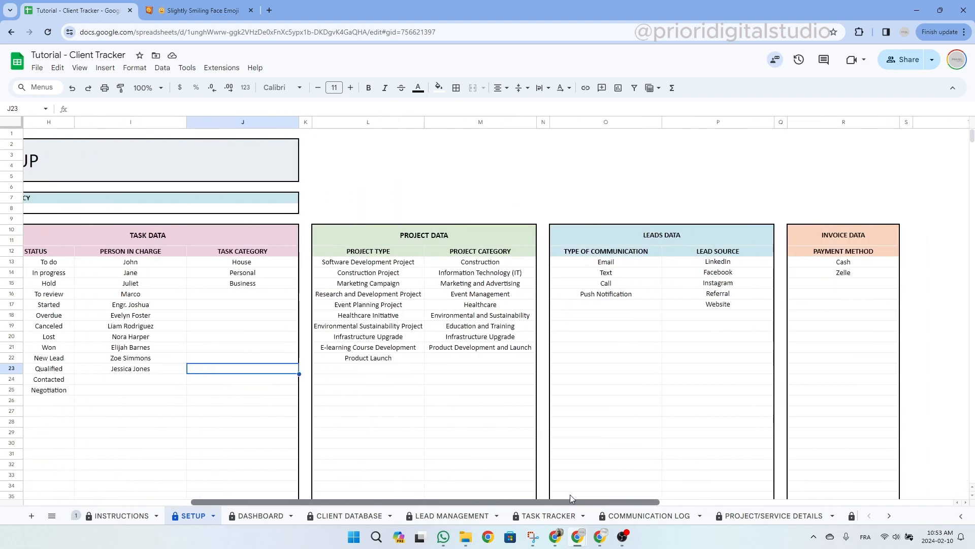
{"action": "left_click", "coordinate": [865, 287]}
{"action": "type", "text": "Credit Card"}
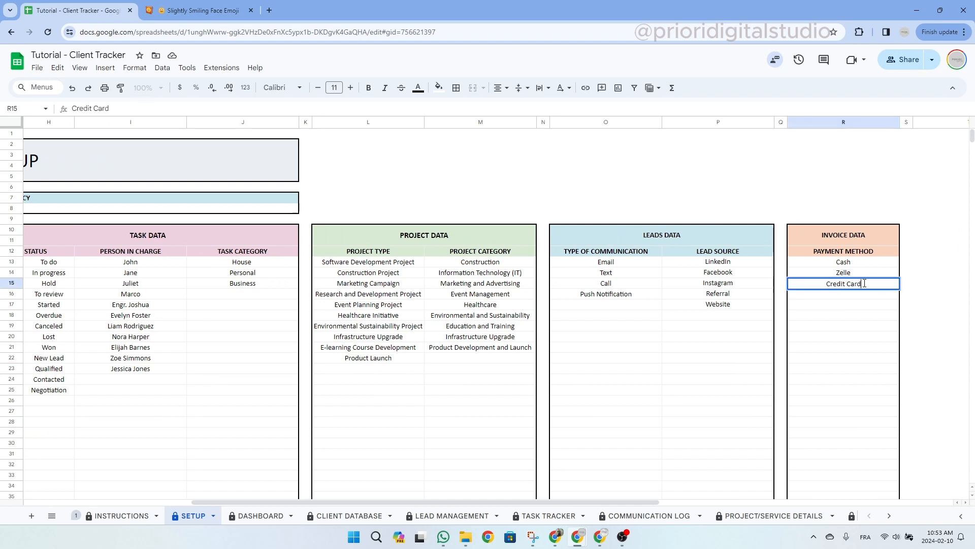
{"action": "key", "text": "Return"}
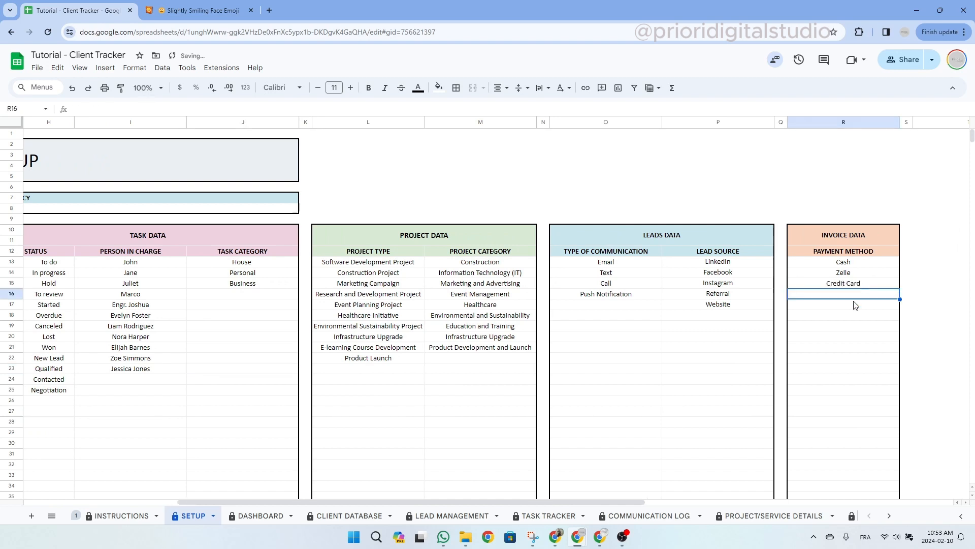
{"action": "left_click_drag", "start_coordinate": [641, 501], "coordinate": [399, 493]}
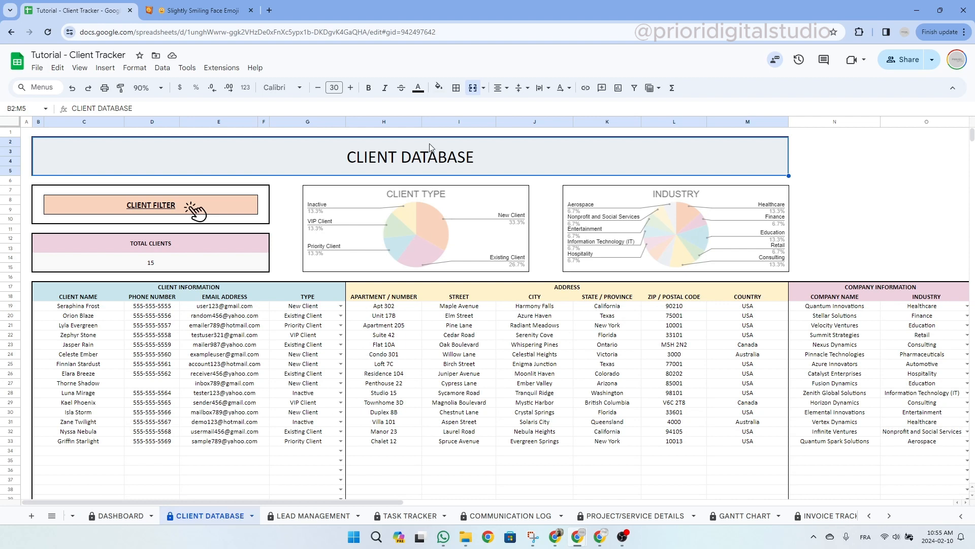
Look over row 34's empty name, phone, email and type cells without entering anything.
{"action": "left_click", "coordinate": [192, 290]}
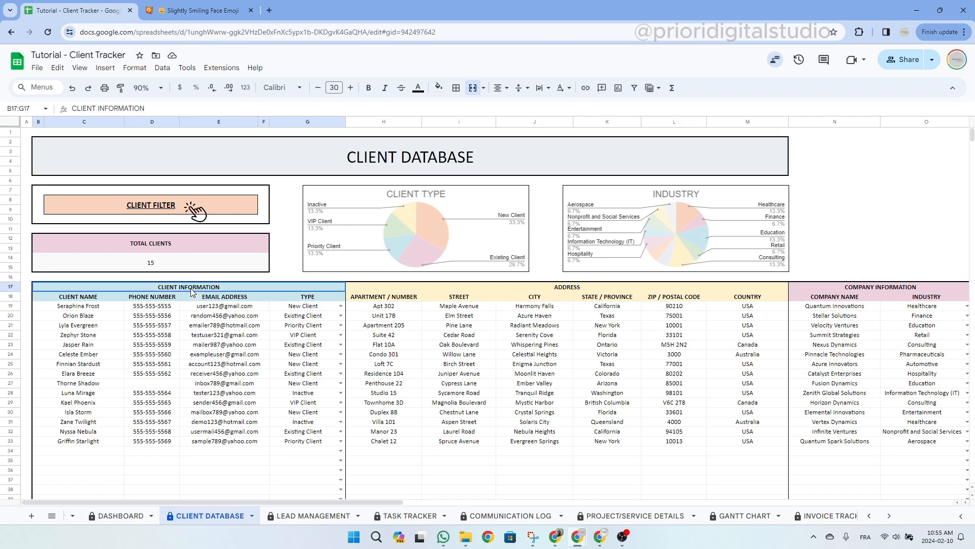
{"action": "mouse_move", "coordinate": [209, 409]}
{"action": "left_click", "coordinate": [83, 452]}
{"action": "left_click", "coordinate": [152, 451]}
{"action": "left_click", "coordinate": [250, 452]}
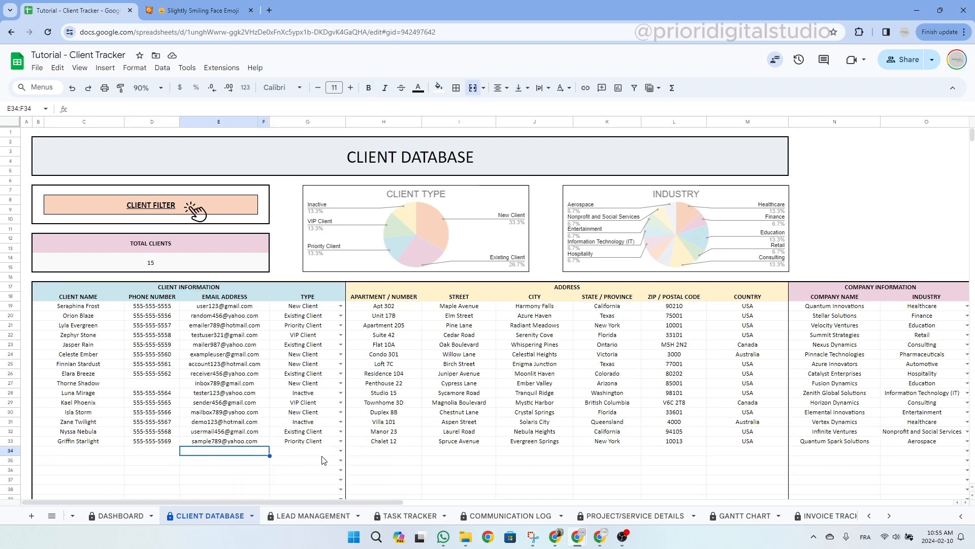
{"action": "left_click", "coordinate": [341, 451]}
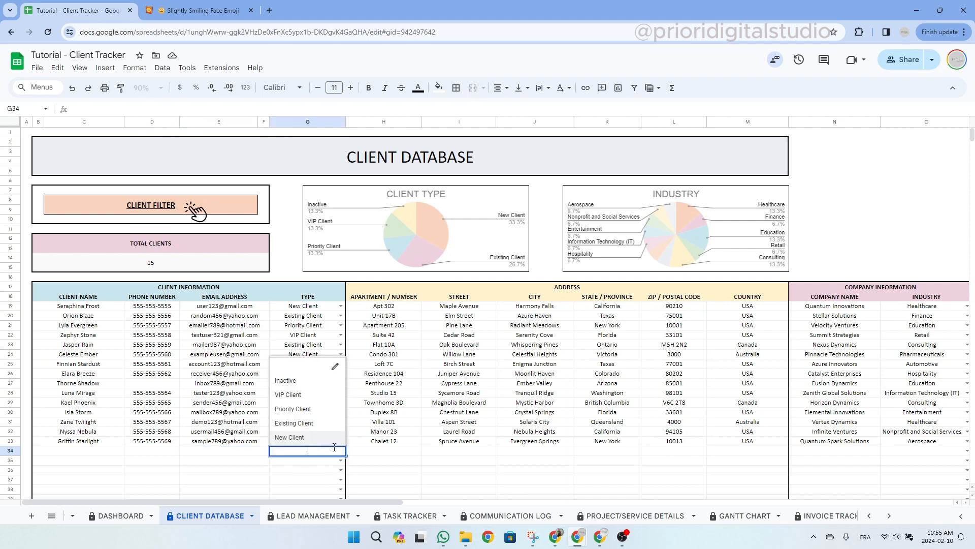
{"action": "left_click", "coordinate": [399, 454]}
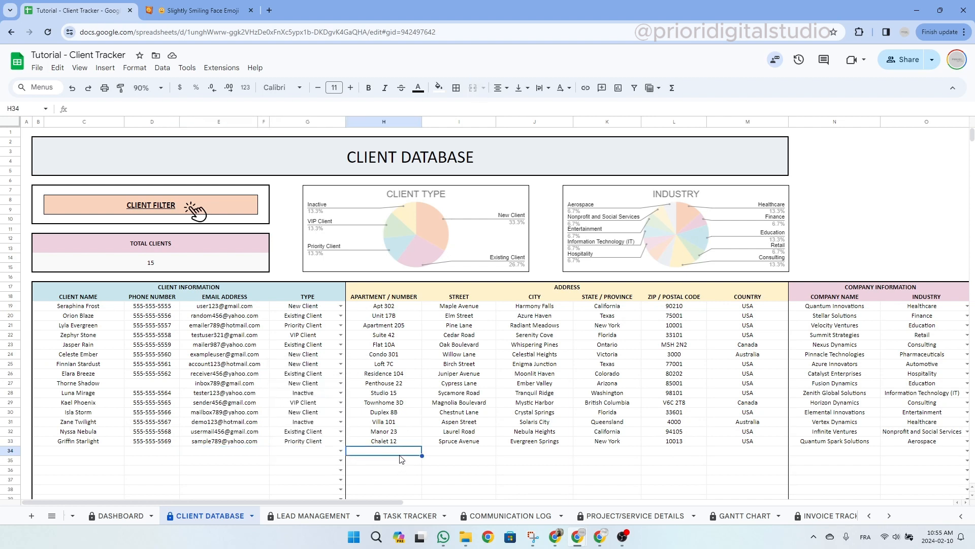
Enter the new client's name, phone number and e-mail address in row 34.
{"action": "left_click", "coordinate": [88, 453]}
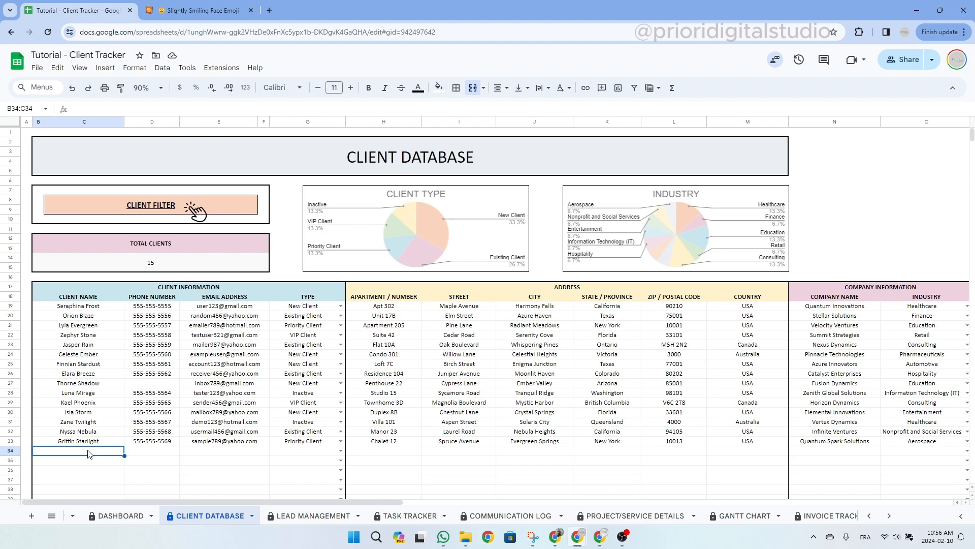
{"action": "type", "text": "Jo"}
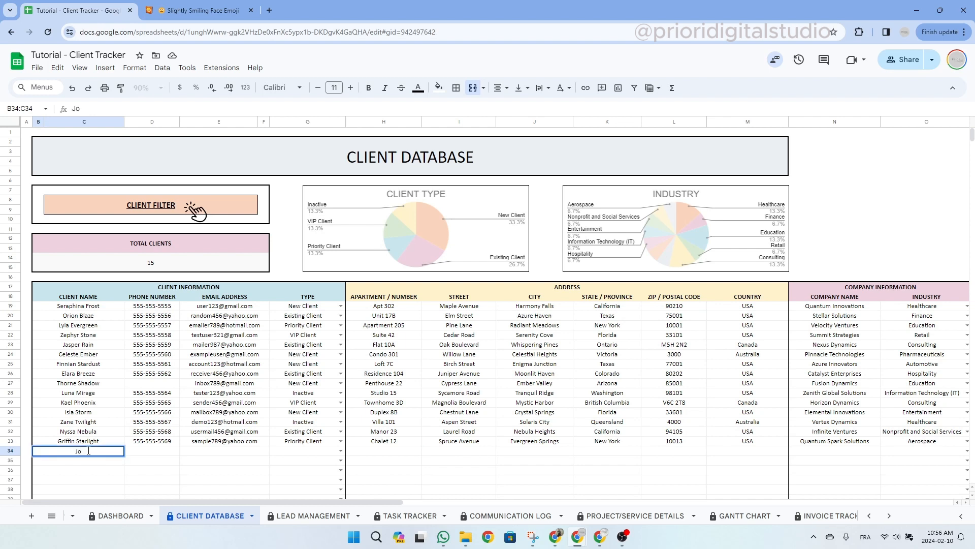
{"action": "type", "text": "hn Doe"}
{"action": "key", "text": "Return"}
{"action": "left_click", "coordinate": [158, 452]}
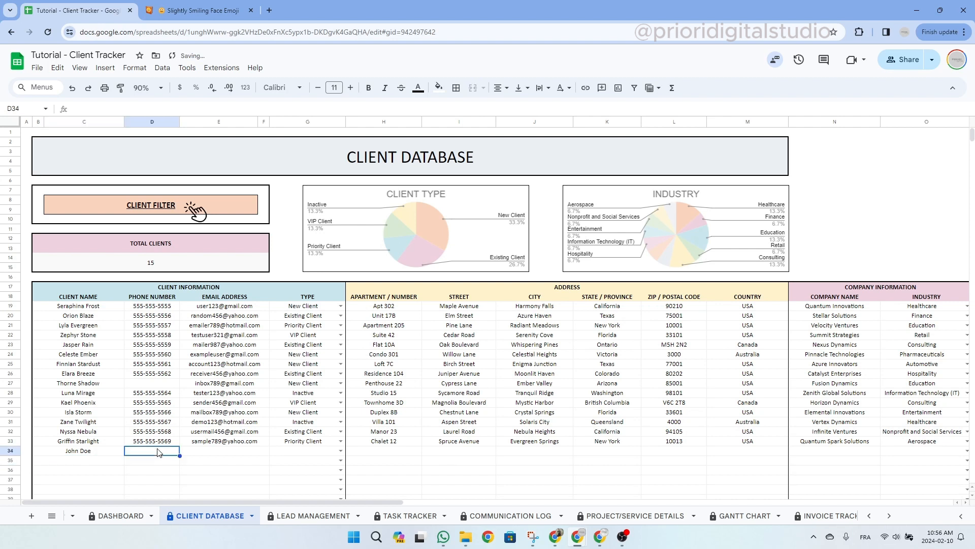
{"action": "type", "text": "555-"}
{"action": "type", "text": "555-"}
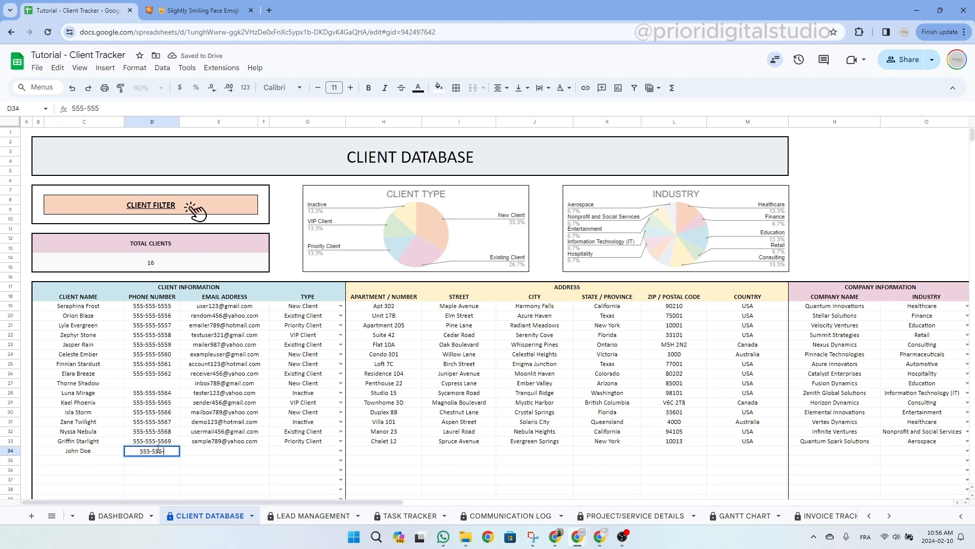
{"action": "type", "text": "5684"}
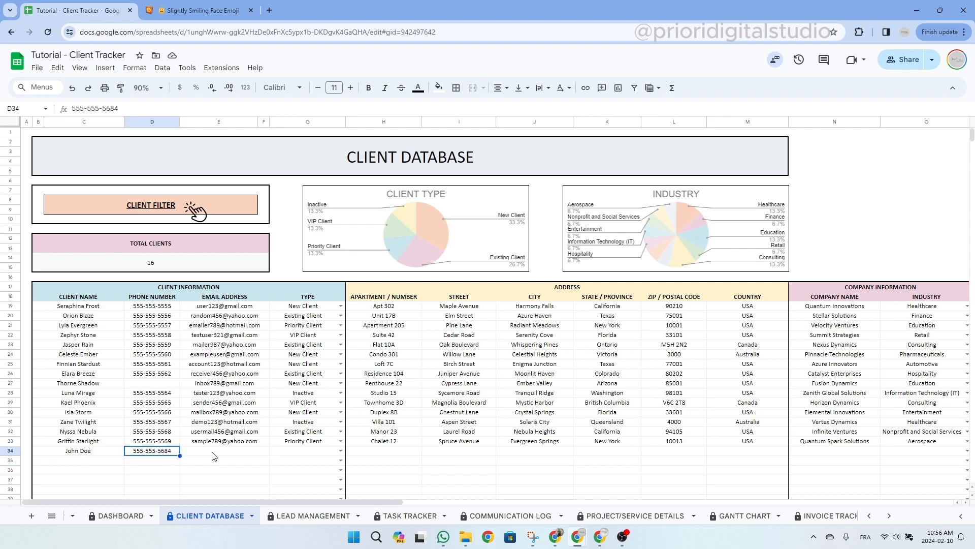
{"action": "left_click", "coordinate": [212, 456]}
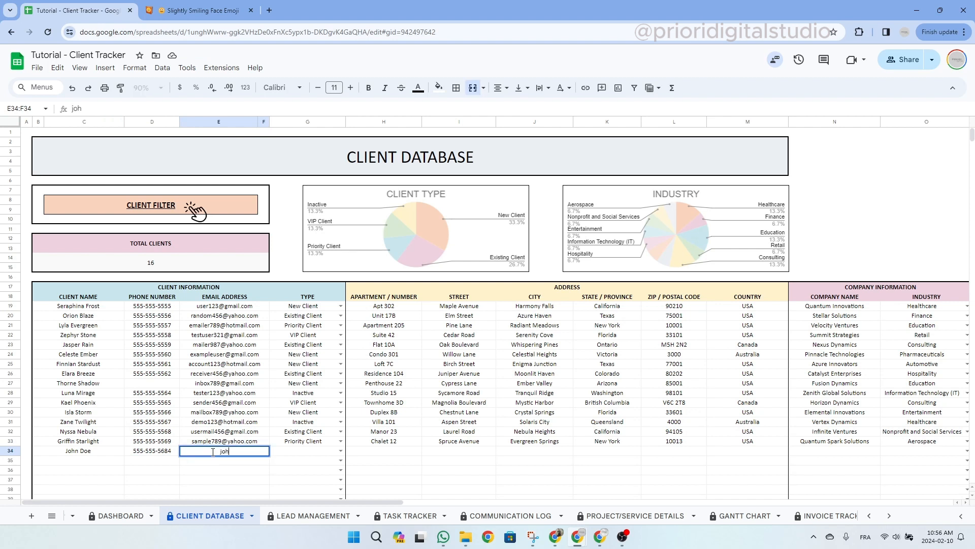
{"action": "key", "text": "Tab"}
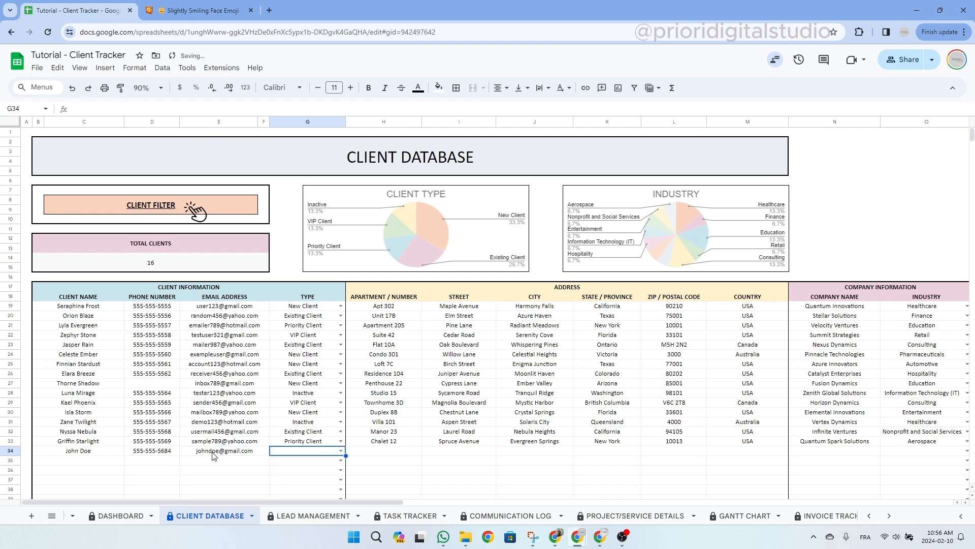
Set the new client's type to VIP Client.
{"action": "left_click", "coordinate": [341, 451]}
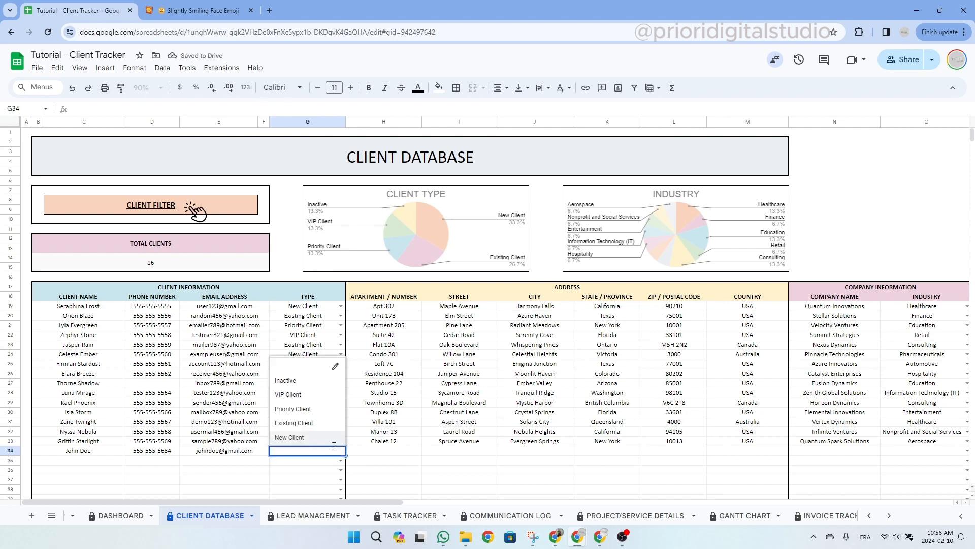
{"action": "left_click", "coordinate": [326, 397]}
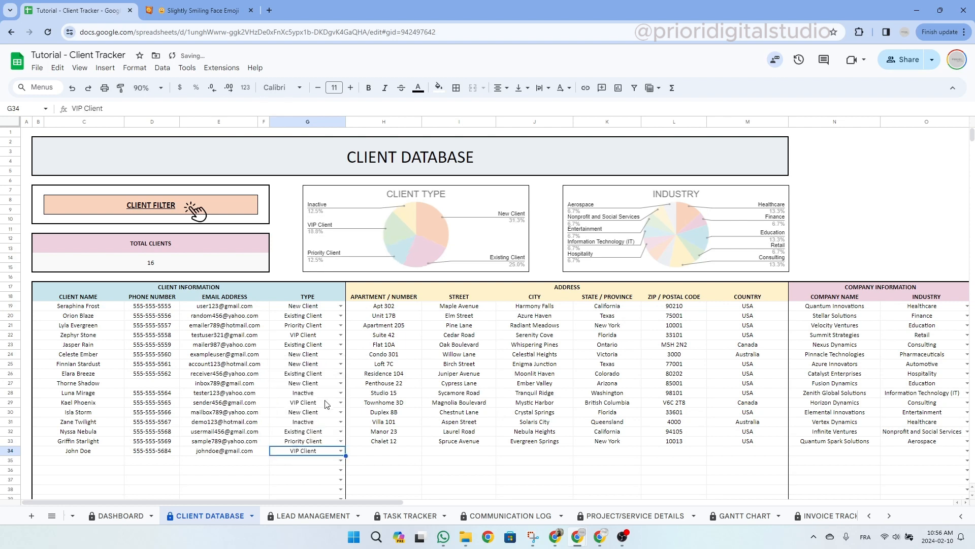
{"action": "left_click", "coordinate": [399, 454]}
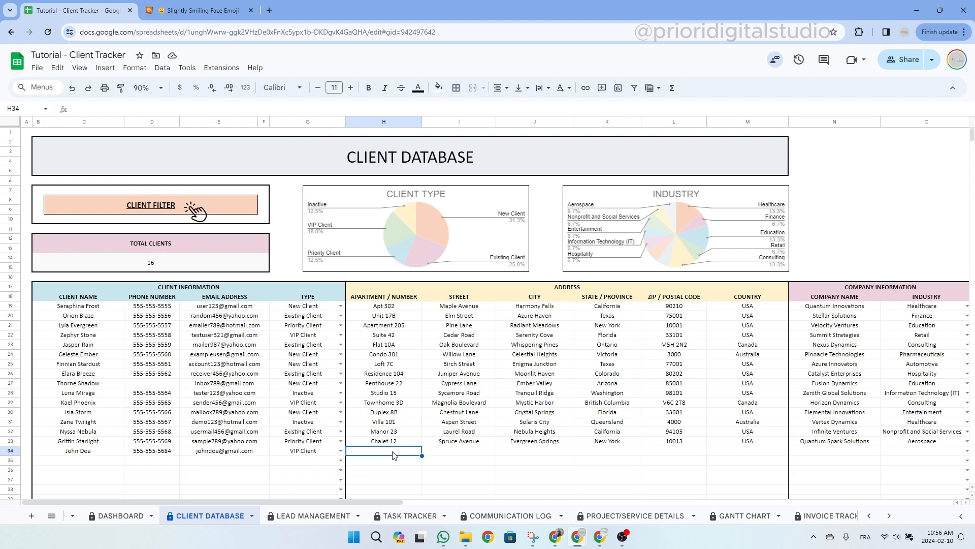
Enter the new client's apartment and street in row 34.
{"action": "key", "text": "shift+Right"}
{"action": "key", "text": "shift+Right"}
{"action": "key", "text": "shift+Right"}
{"action": "key", "text": "shift+Right"}
{"action": "key", "text": "shift+Right"}
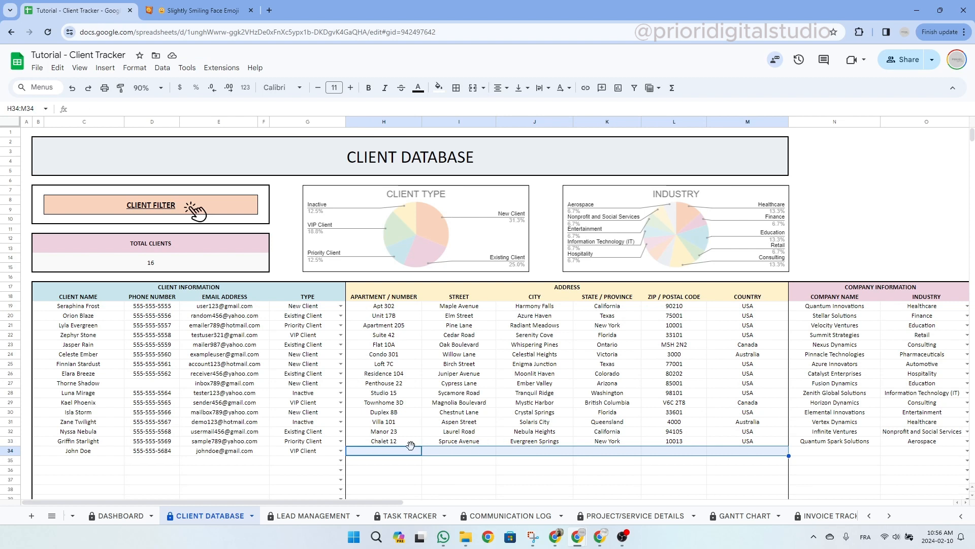
{"action": "left_click", "coordinate": [405, 454]}
{"action": "type", "text": "Ap"}
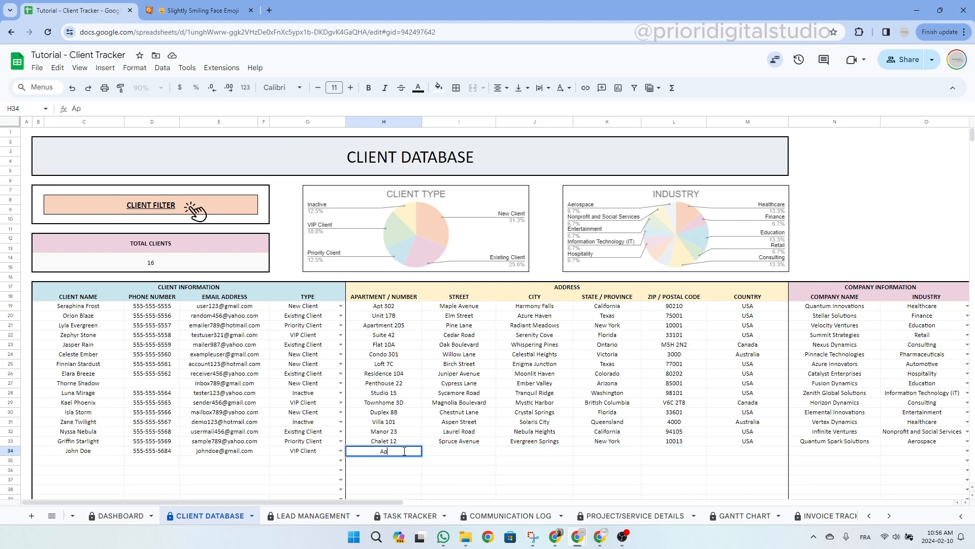
{"action": "type", "text": "t 1"}
{"action": "left_click", "coordinate": [454, 455]}
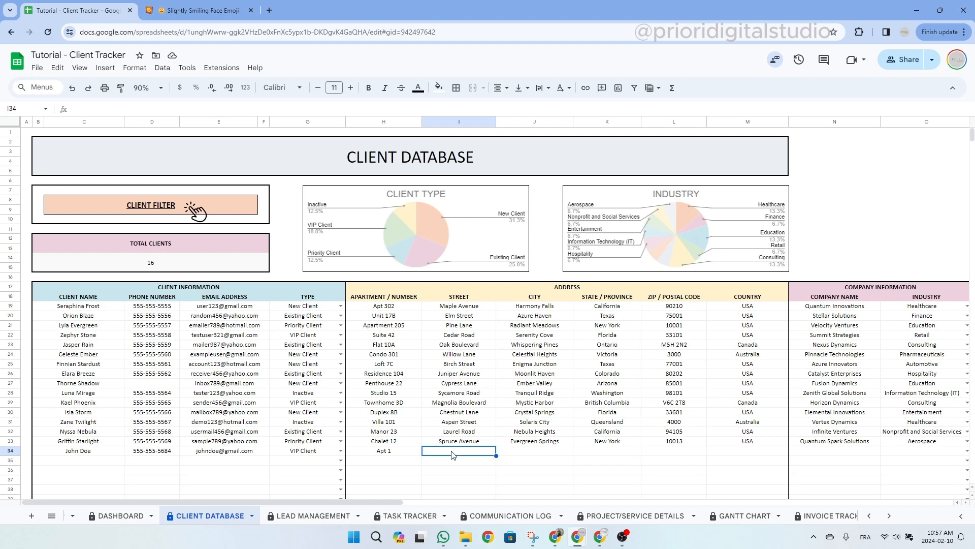
{"action": "type", "text": "Linton"}
Fill in the new client's city, province, postal code and country.
{"action": "left_click", "coordinate": [537, 457]}
{"action": "type", "text": "Vancouver"}
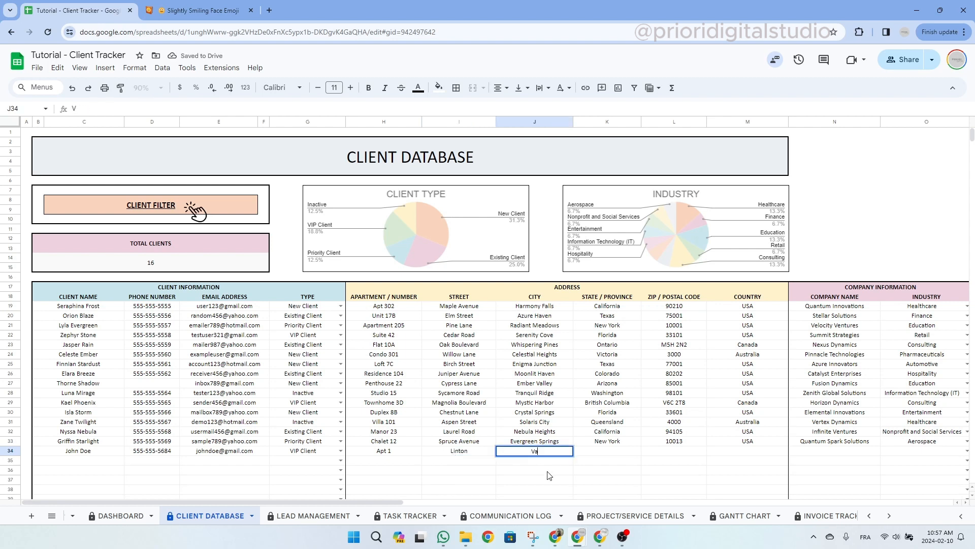
{"action": "key", "text": "Tab"}
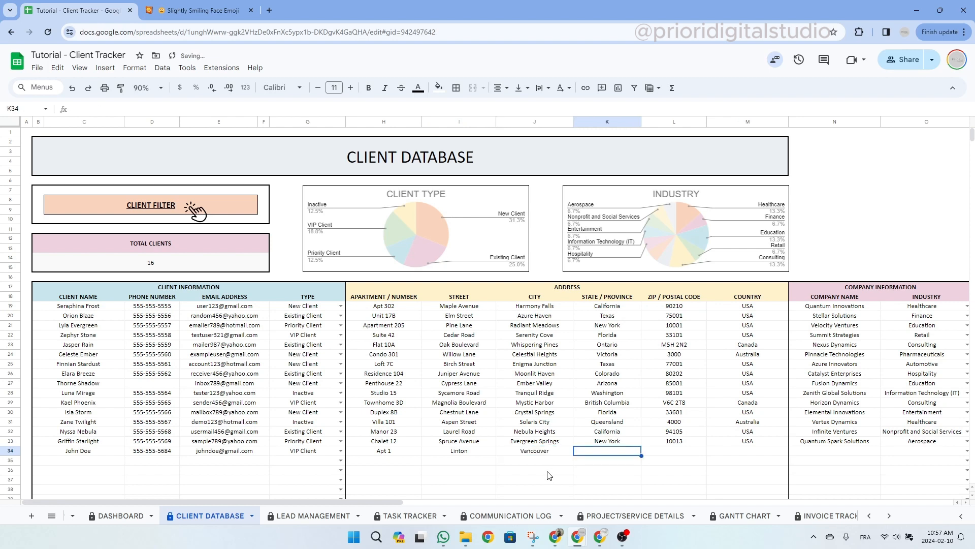
{"action": "type", "text": "BC"}
{"action": "key", "text": "Tab"}
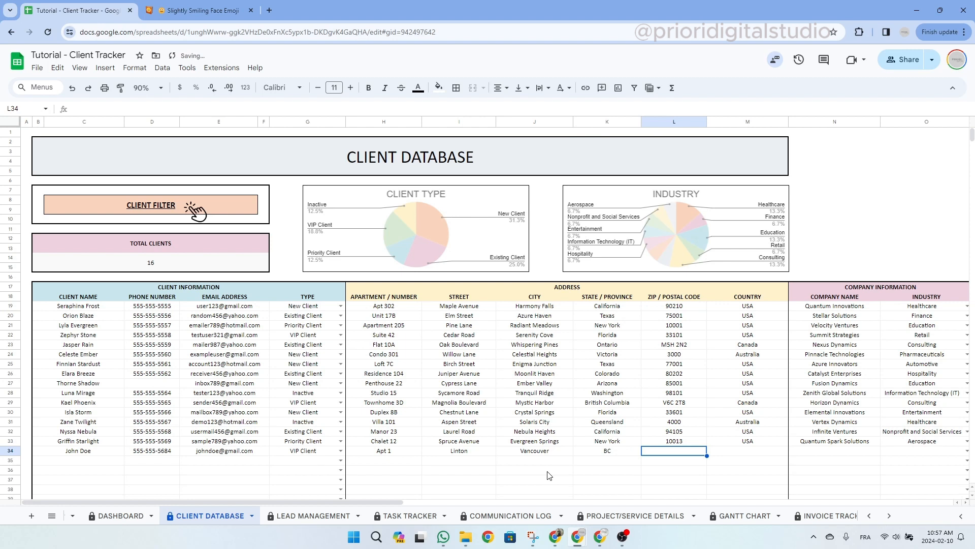
{"action": "type", "text": "HGVYKG"}
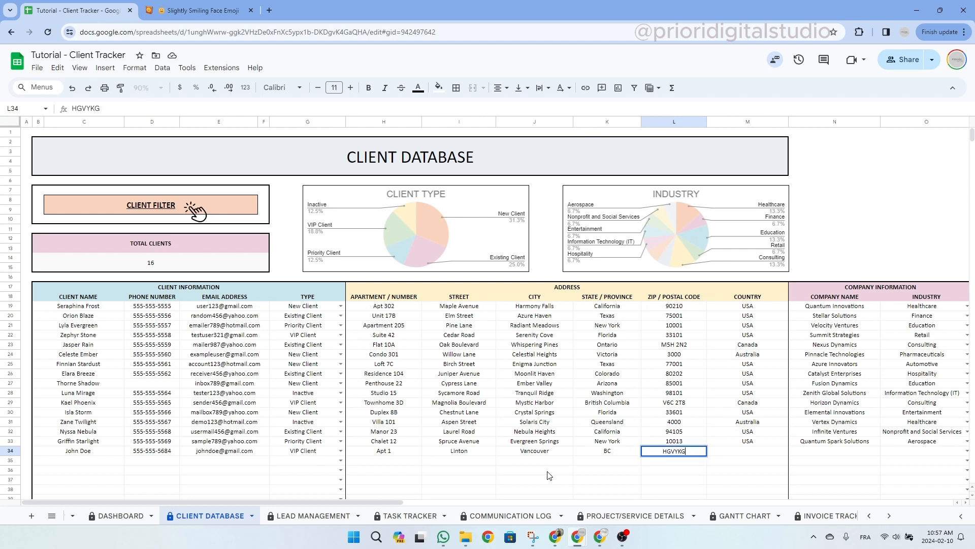
{"action": "key", "text": "Tab"}
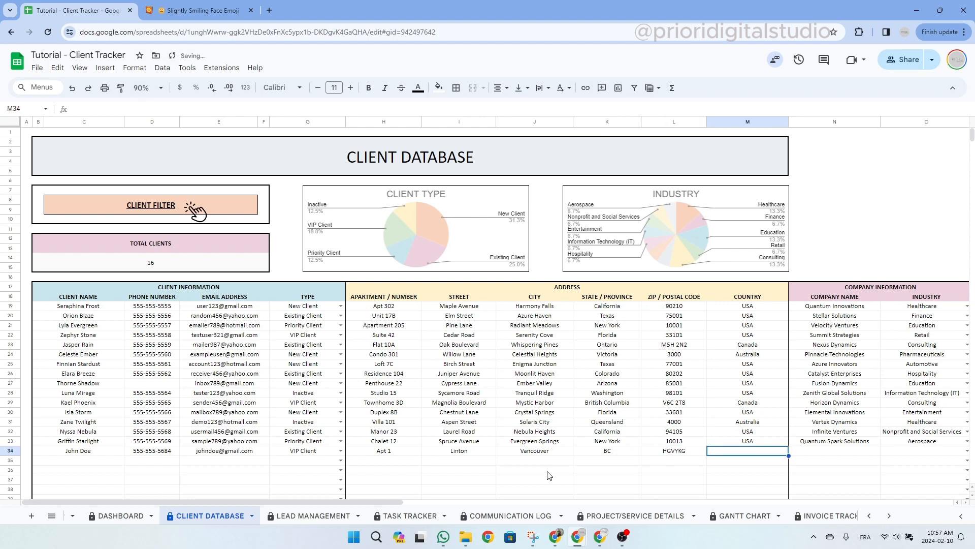
{"action": "type", "text": "Canada"}
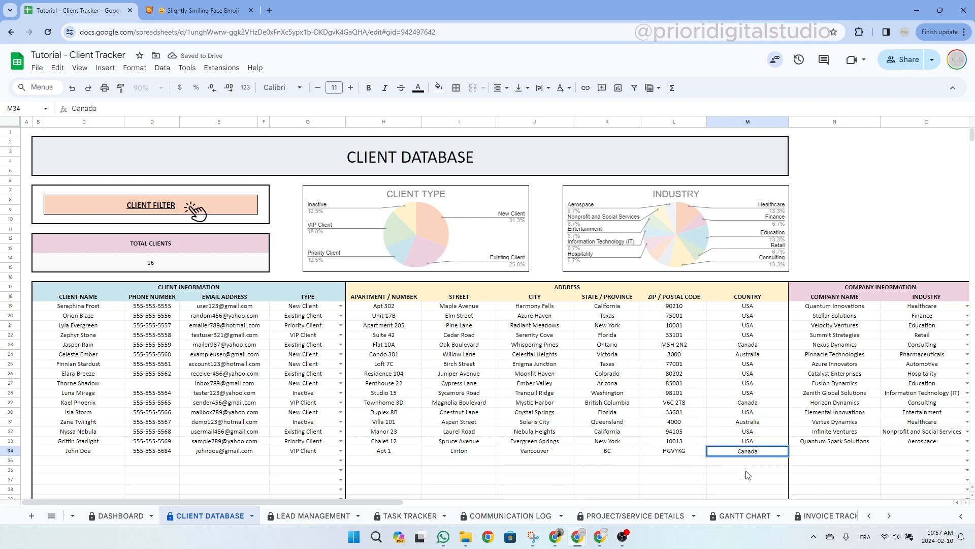
{"action": "key", "text": "Tab"}
{"action": "scroll", "coordinate": [587, 456], "scroll_direction": "right", "scroll_amount": 5}
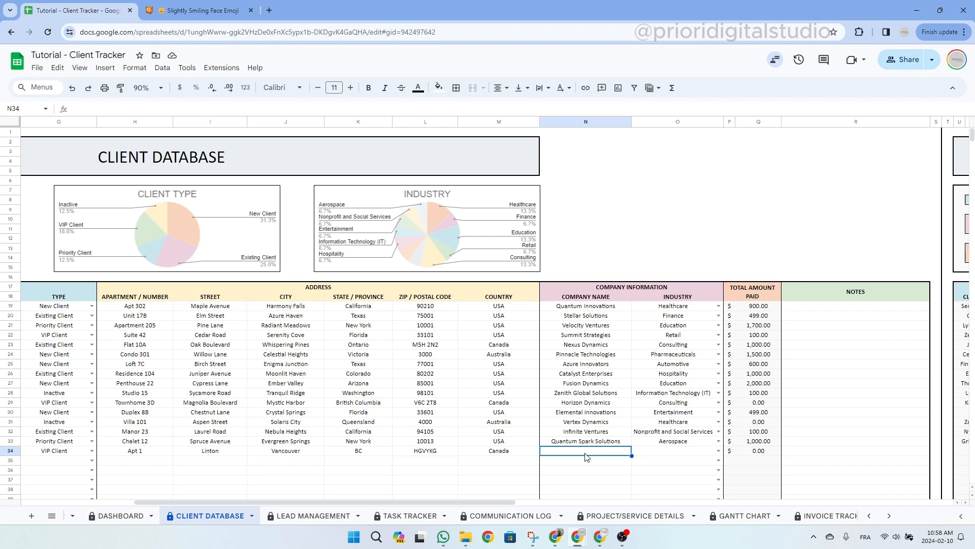
Enter 'Best company ever' as the new client's company name in N34.
{"action": "double_click", "coordinate": [586, 453]}
{"action": "type", "text": "Be"}
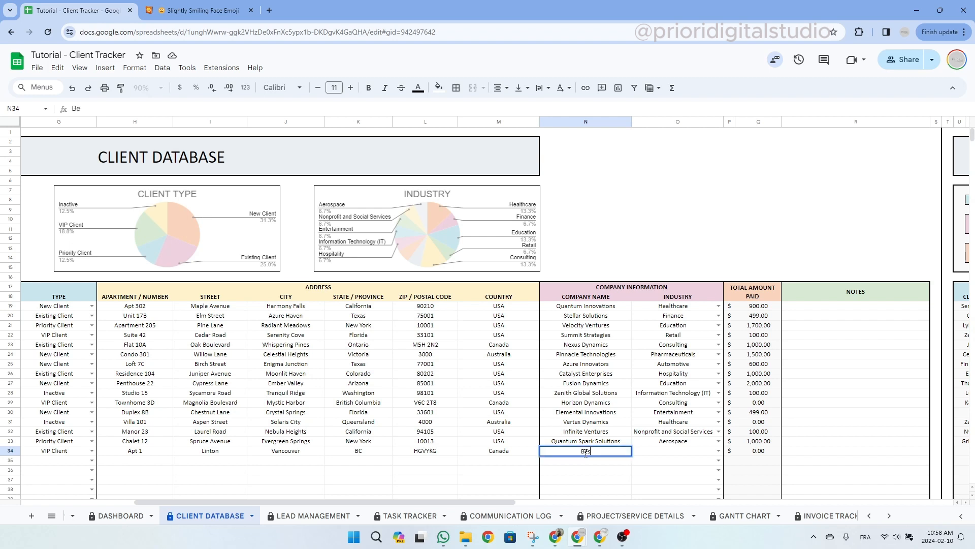
{"action": "type", "text": "st comp"}
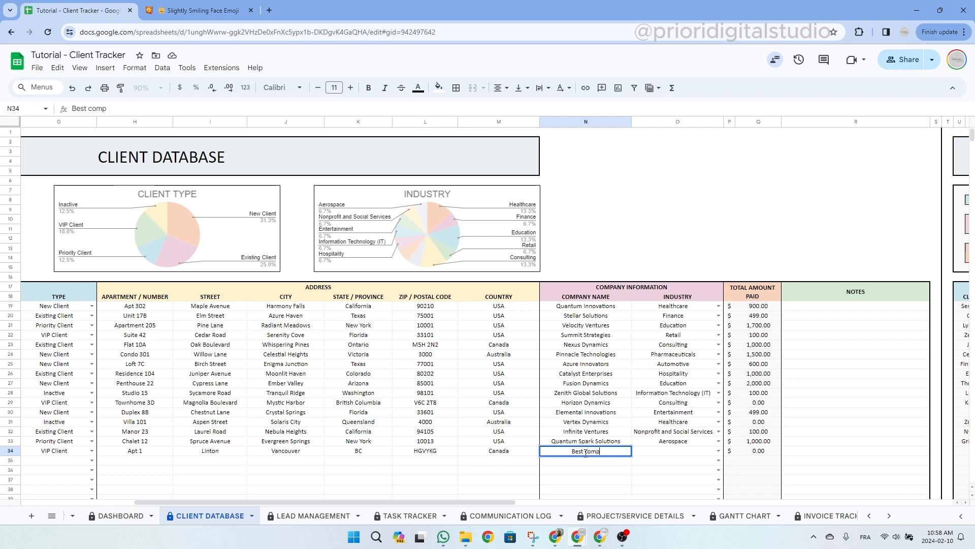
{"action": "type", "text": "any ever"}
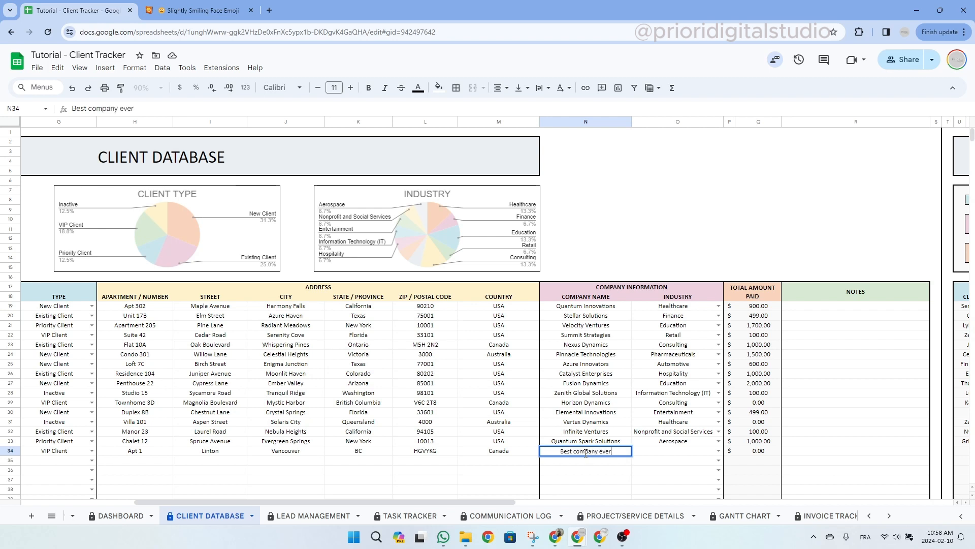
{"action": "key", "text": "Tab"}
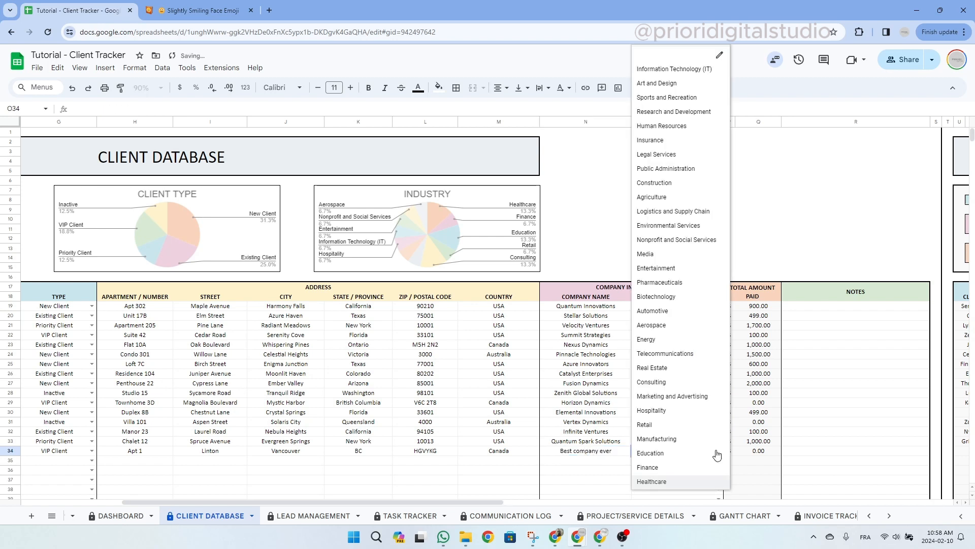
Set the new client's industry to Manufacturing and check the amount paid formula.
{"action": "left_click", "coordinate": [719, 451]}
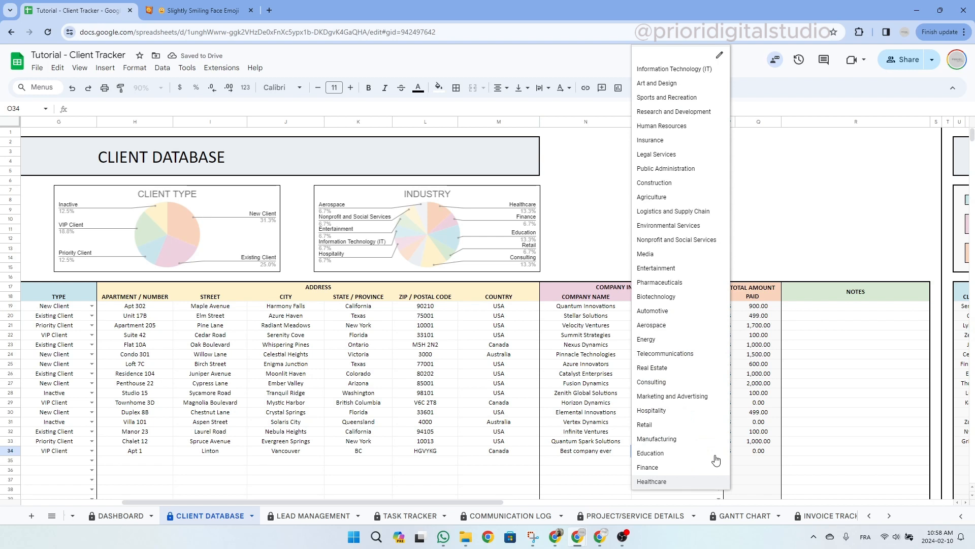
{"action": "type", "text": "m"}
{"action": "left_click", "coordinate": [689, 438]}
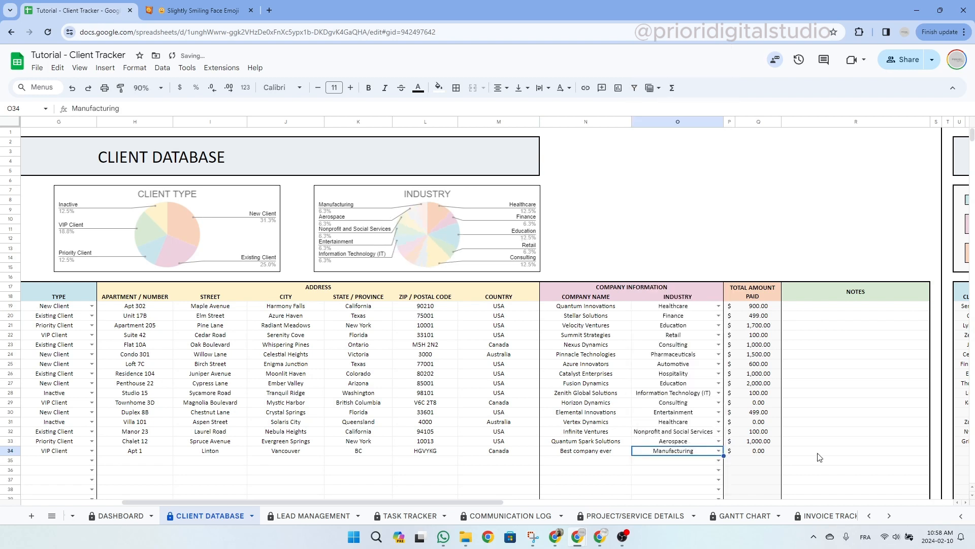
{"action": "left_click", "coordinate": [761, 451]}
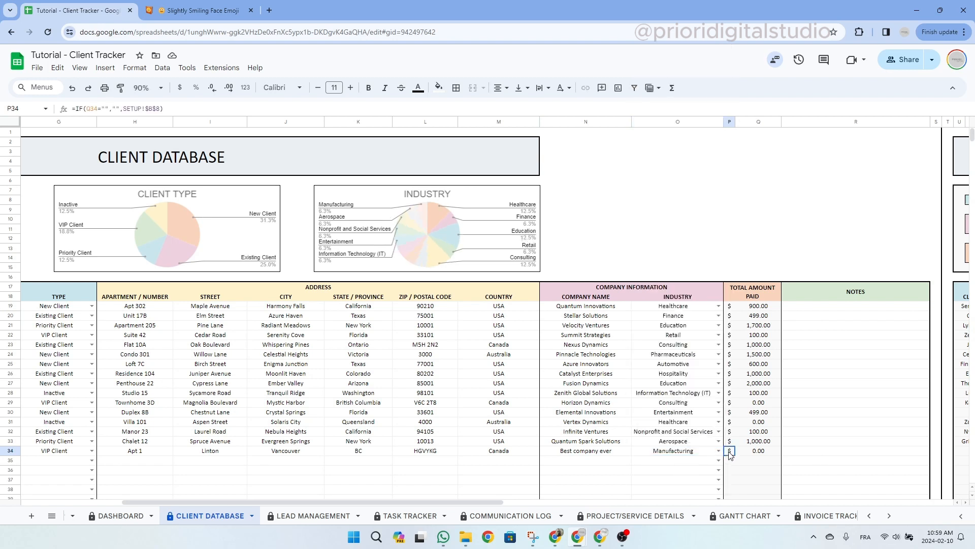
{"action": "left_click", "coordinate": [757, 295]}
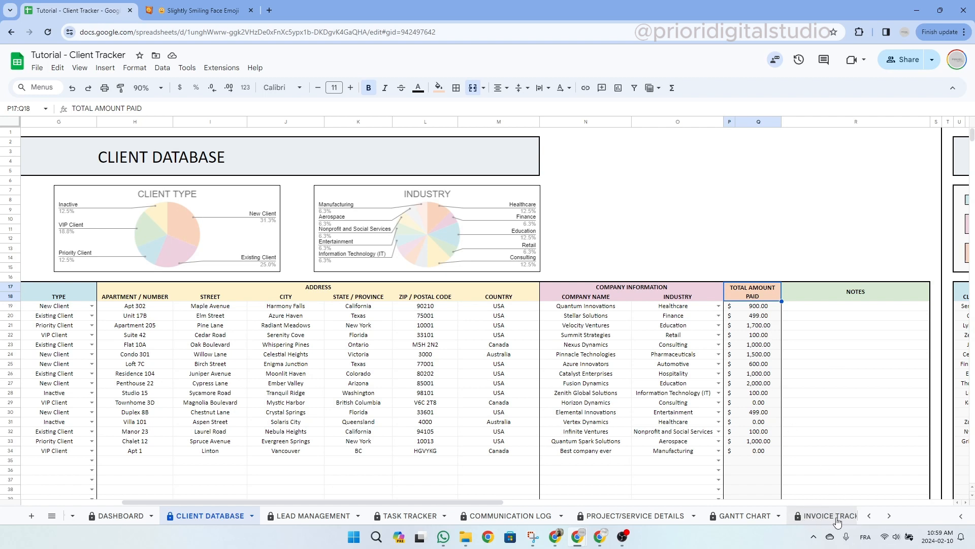
{"action": "left_click_drag", "start_coordinate": [730, 307], "coordinate": [769, 489]}
{"action": "left_click", "coordinate": [812, 462]}
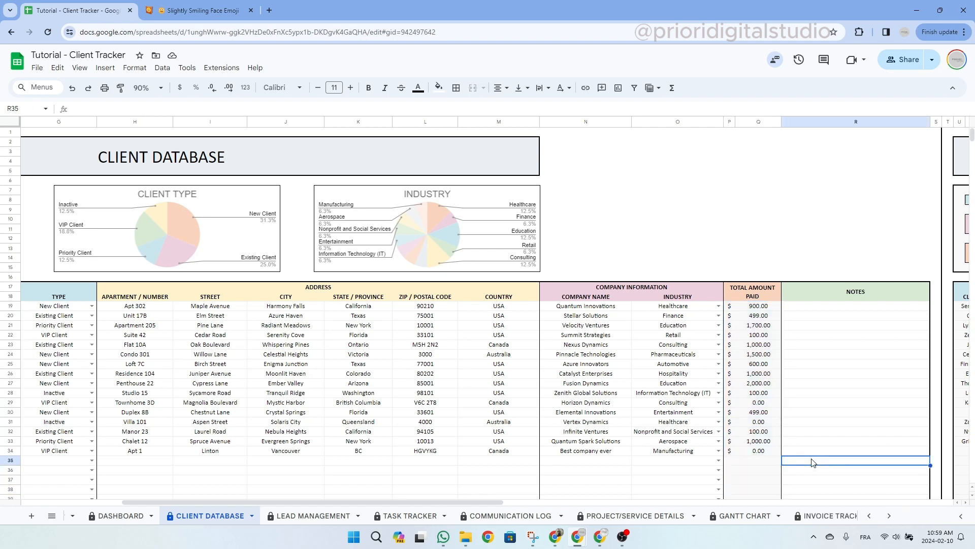
{"action": "left_click", "coordinate": [779, 460]}
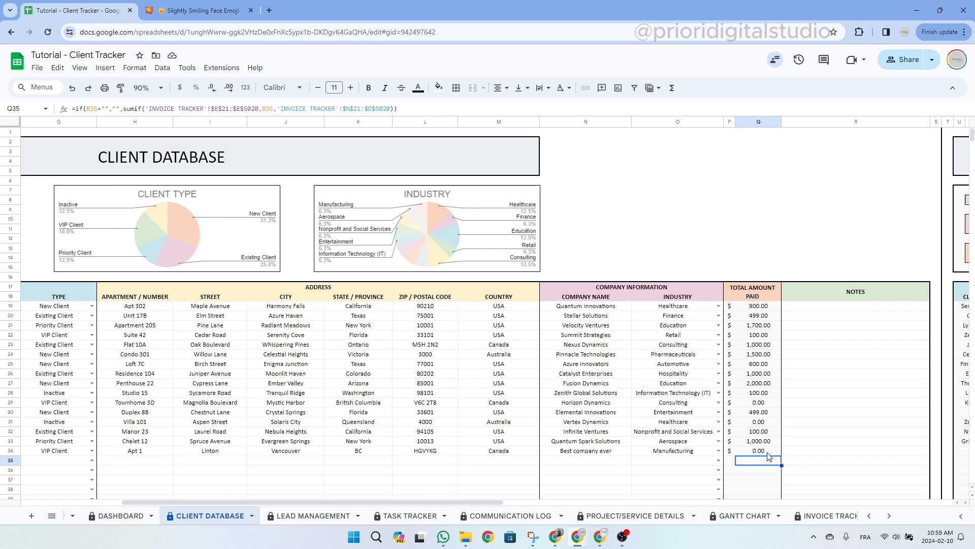
{"action": "left_click", "coordinate": [863, 298]}
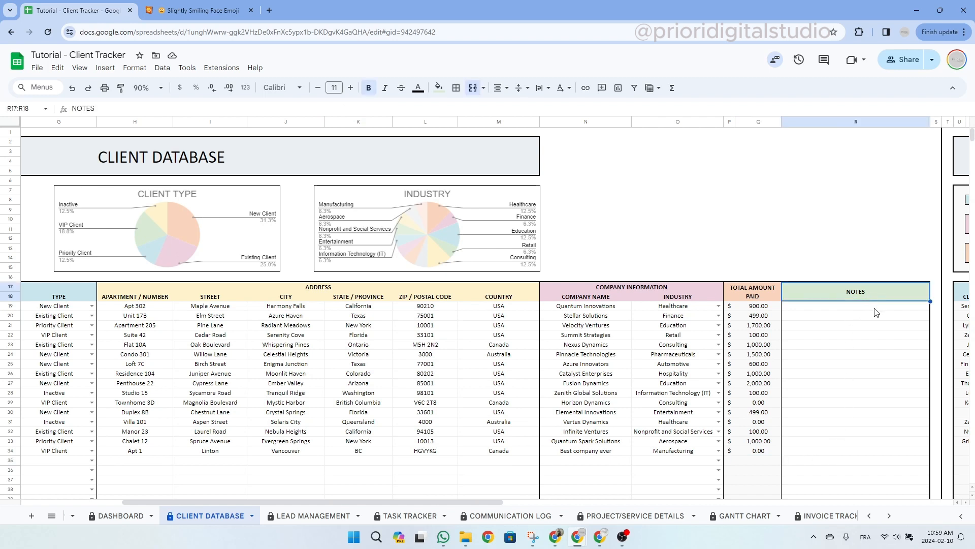
{"action": "left_click_drag", "start_coordinate": [875, 310], "coordinate": [875, 473]}
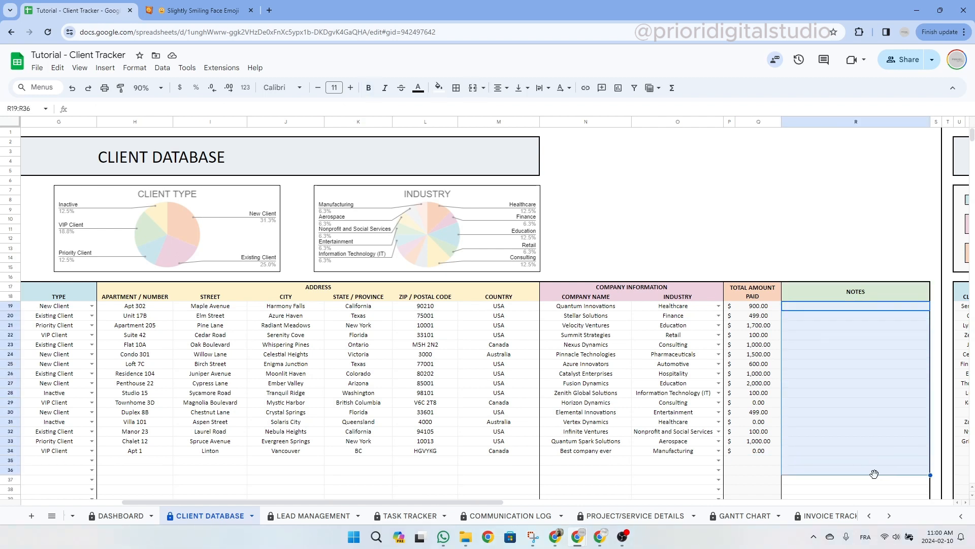
{"action": "left_click", "coordinate": [701, 306]}
{"action": "left_click", "coordinate": [718, 306]}
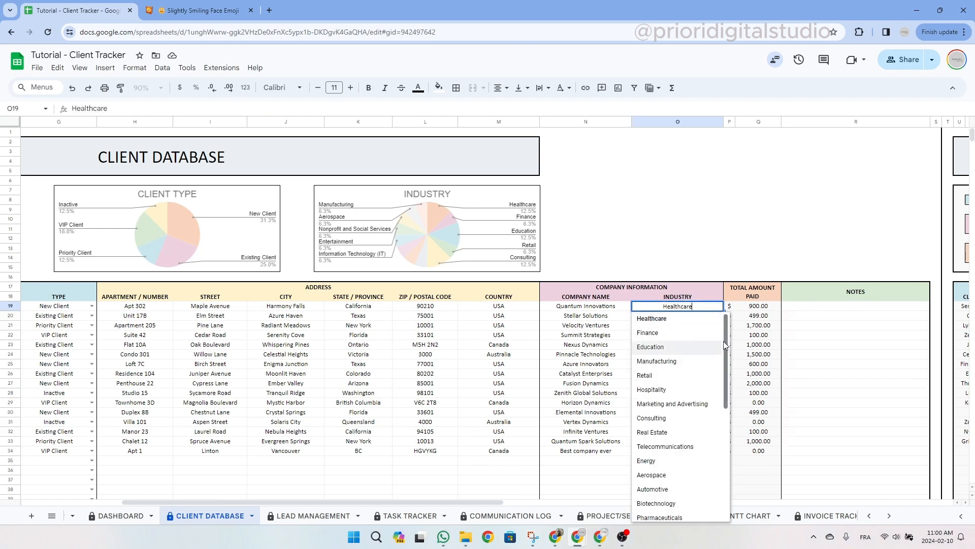
{"action": "scroll", "coordinate": [723, 340], "scroll_direction": "down", "scroll_amount": 5}
{"action": "scroll", "coordinate": [719, 377], "scroll_direction": "up", "scroll_amount": 3}
{"action": "scroll", "coordinate": [718, 377], "scroll_direction": "up", "scroll_amount": 3}
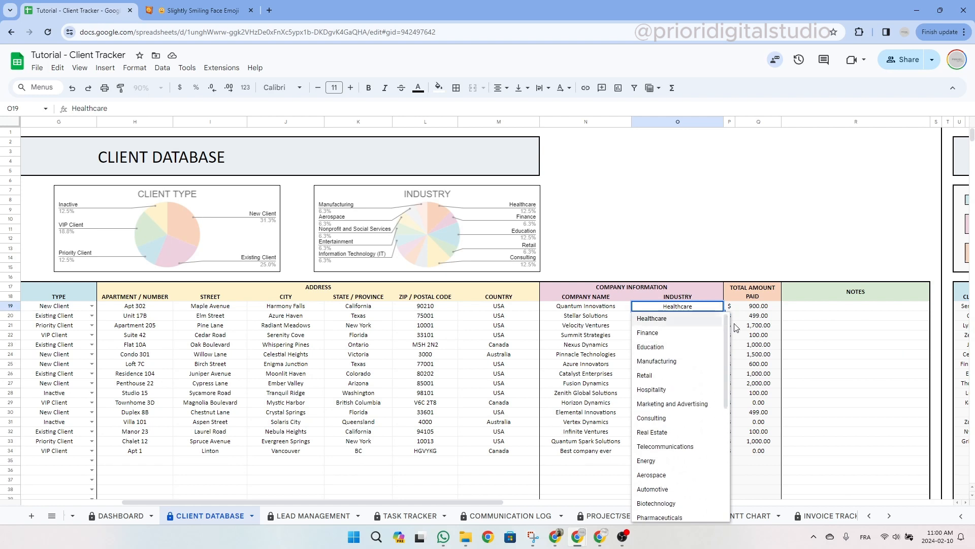
{"action": "left_click", "coordinate": [836, 316]}
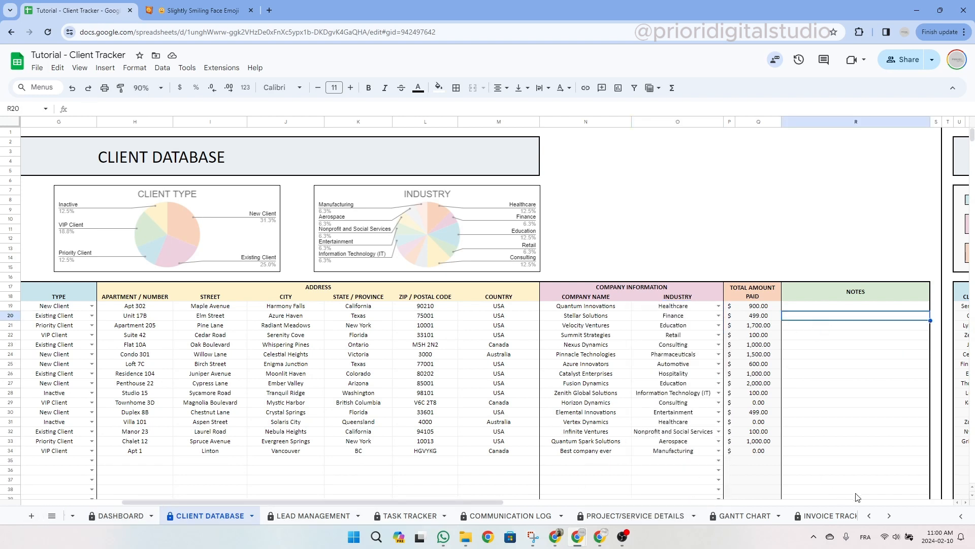
{"action": "left_click", "coordinate": [870, 516]}
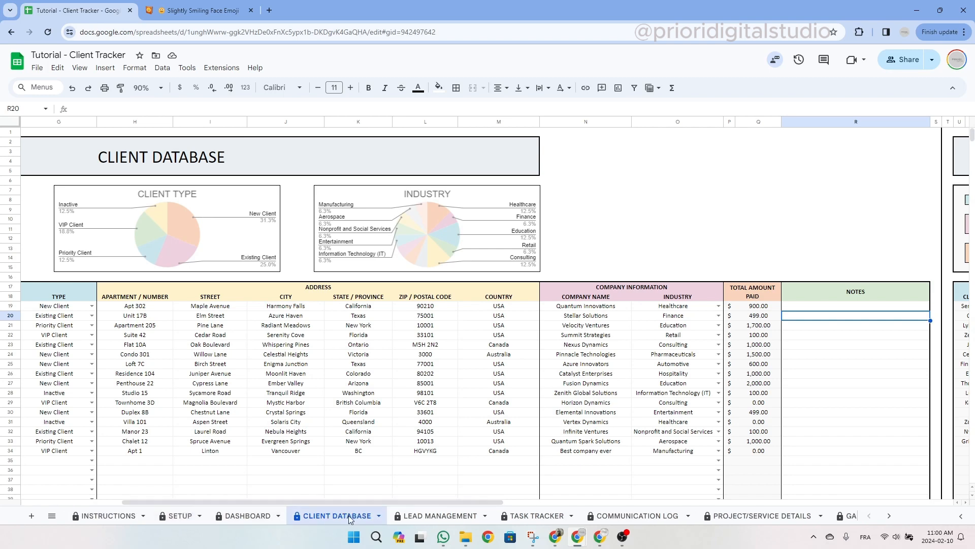
{"action": "left_click_drag", "start_coordinate": [474, 504], "coordinate": [371, 496]}
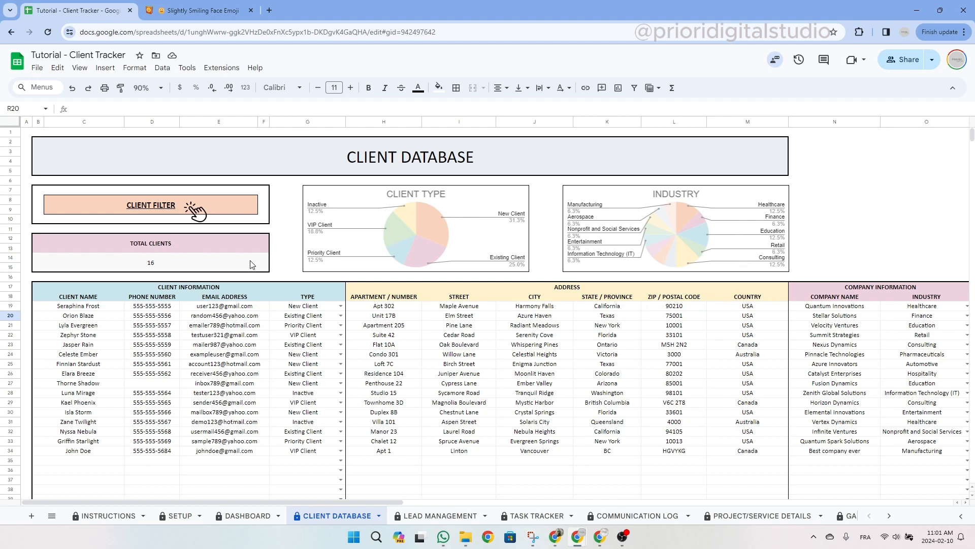
{"action": "left_click_drag", "start_coordinate": [194, 246], "coordinate": [193, 258]}
{"action": "left_click", "coordinate": [265, 268]}
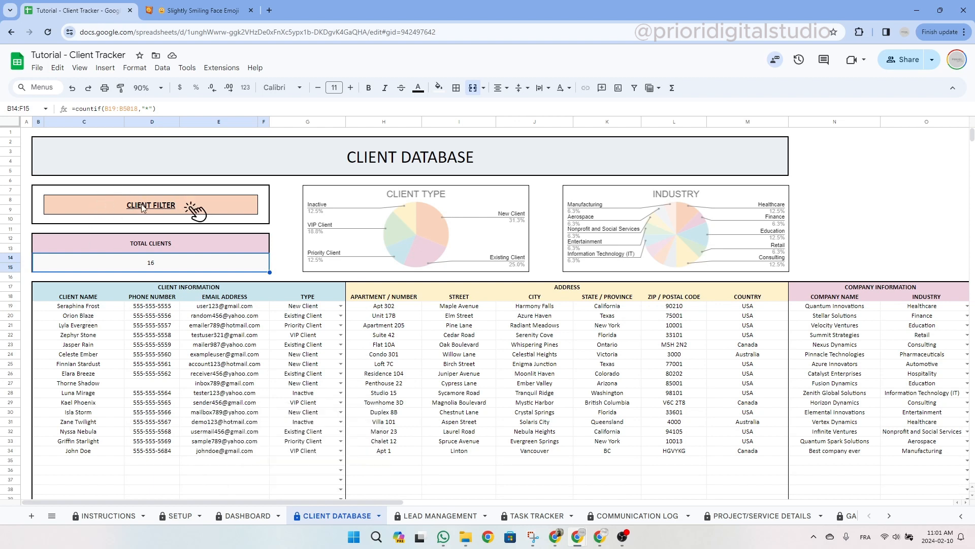
{"action": "mouse_move", "coordinate": [136, 208]}
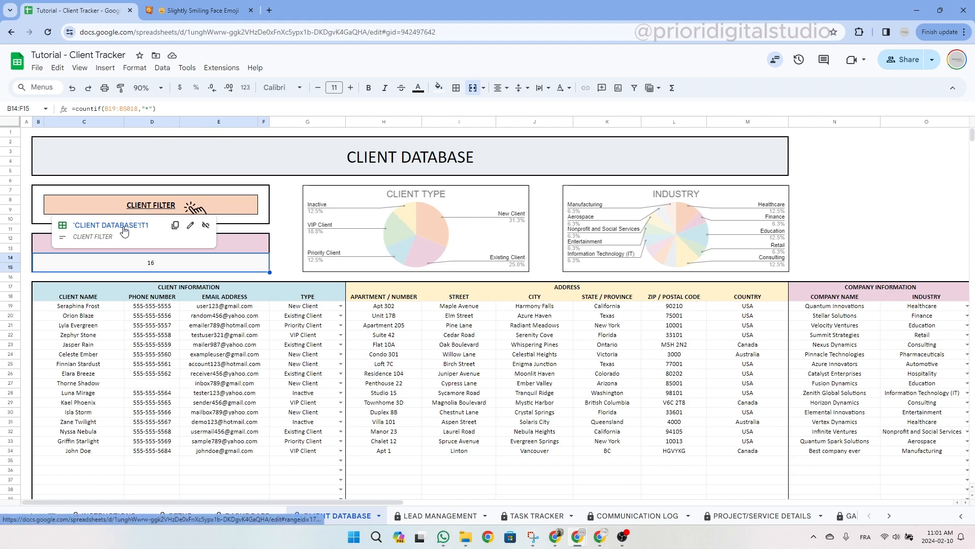
Go to the CLIENT FILTER area and review its Type, Company Name, Industry and Amount Paid filters.
{"action": "left_click", "coordinate": [123, 229]}
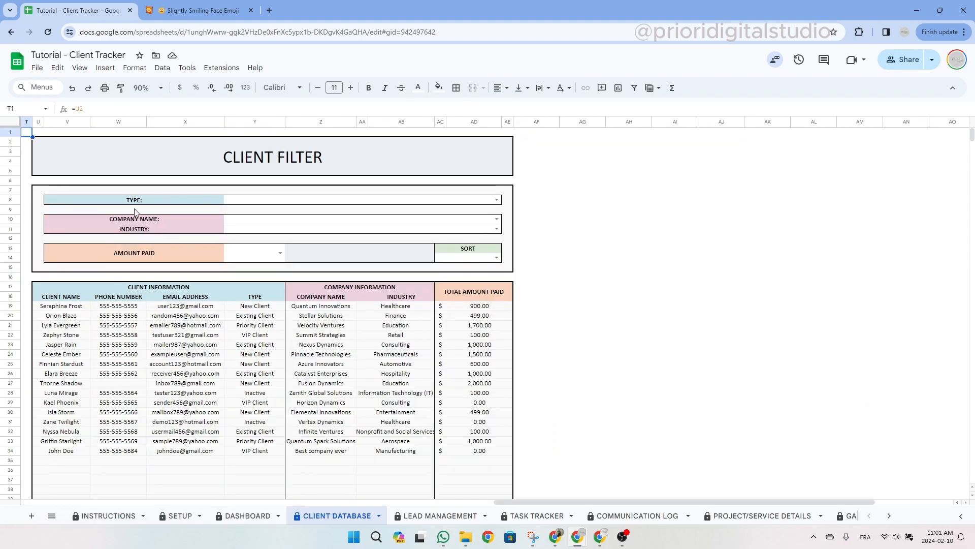
{"action": "left_click", "coordinate": [136, 152]}
{"action": "left_click_drag", "start_coordinate": [612, 502], "coordinate": [440, 501]}
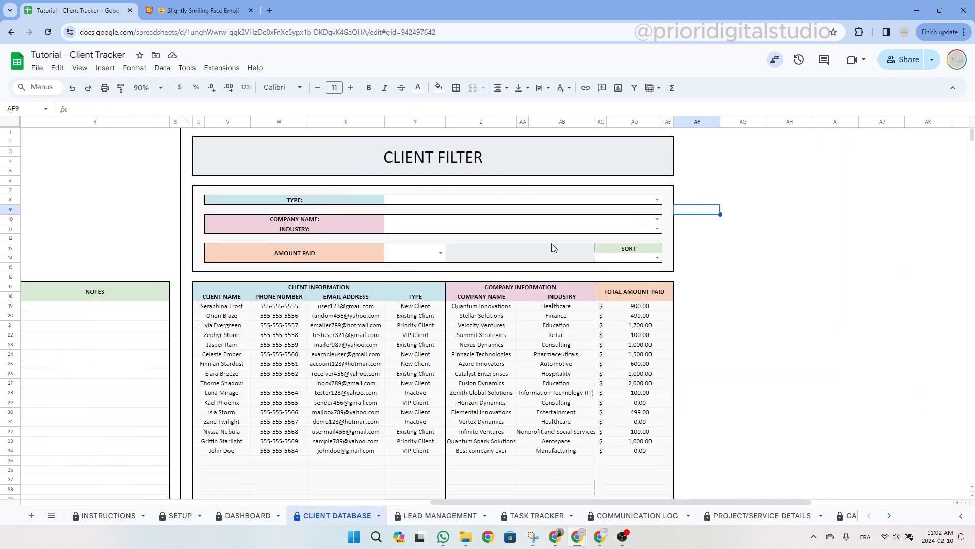
{"action": "left_click", "coordinate": [539, 163]}
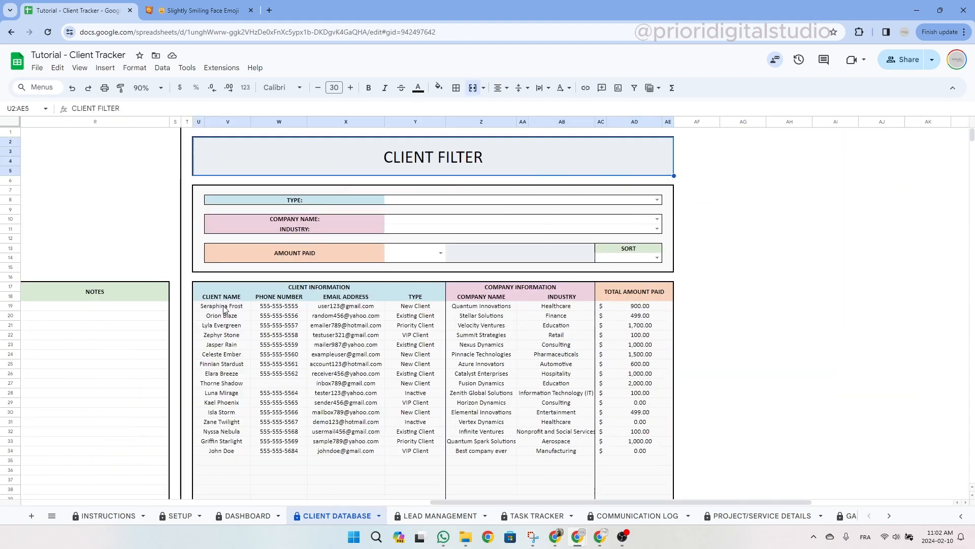
{"action": "left_click_drag", "start_coordinate": [224, 309], "coordinate": [224, 460]}
{"action": "left_click", "coordinate": [318, 201]}
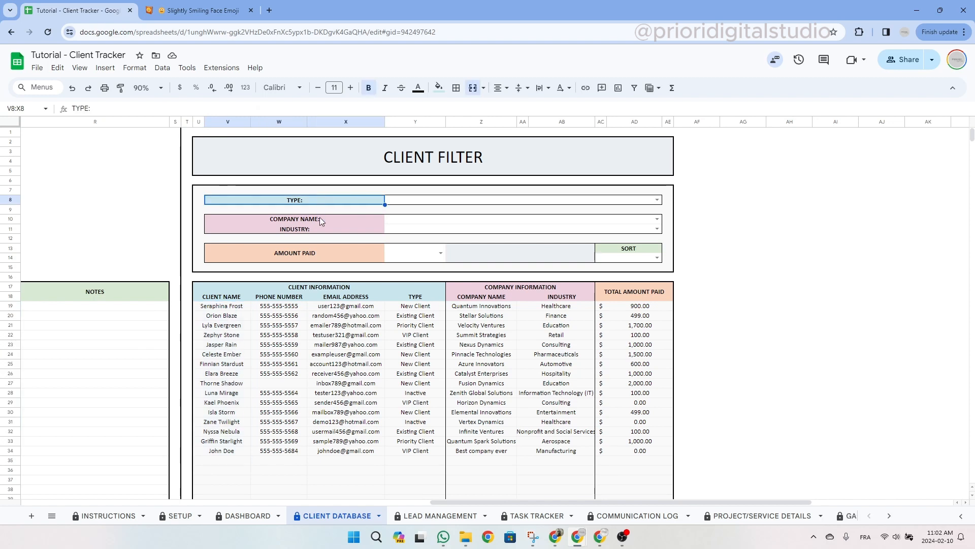
{"action": "left_click", "coordinate": [319, 220]}
{"action": "left_click", "coordinate": [313, 229]}
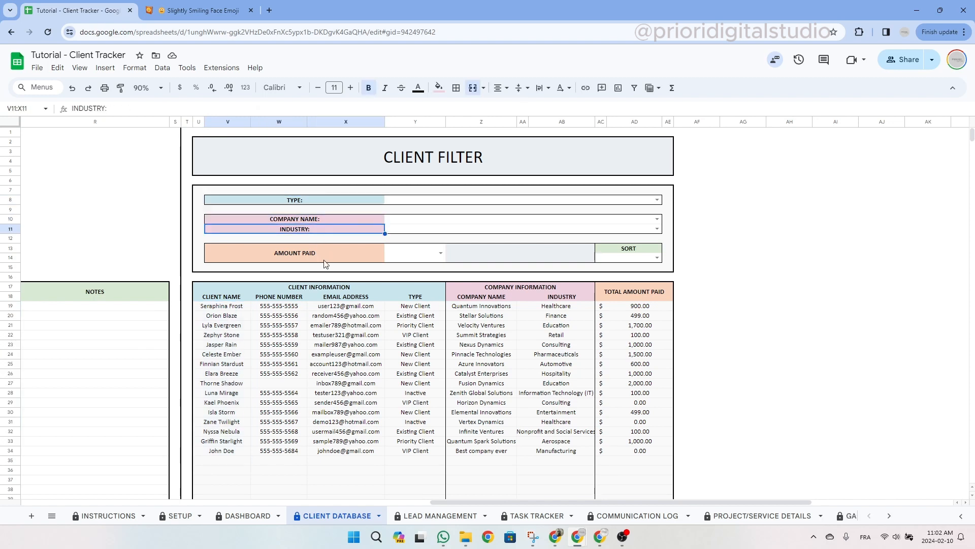
{"action": "left_click", "coordinate": [310, 251]}
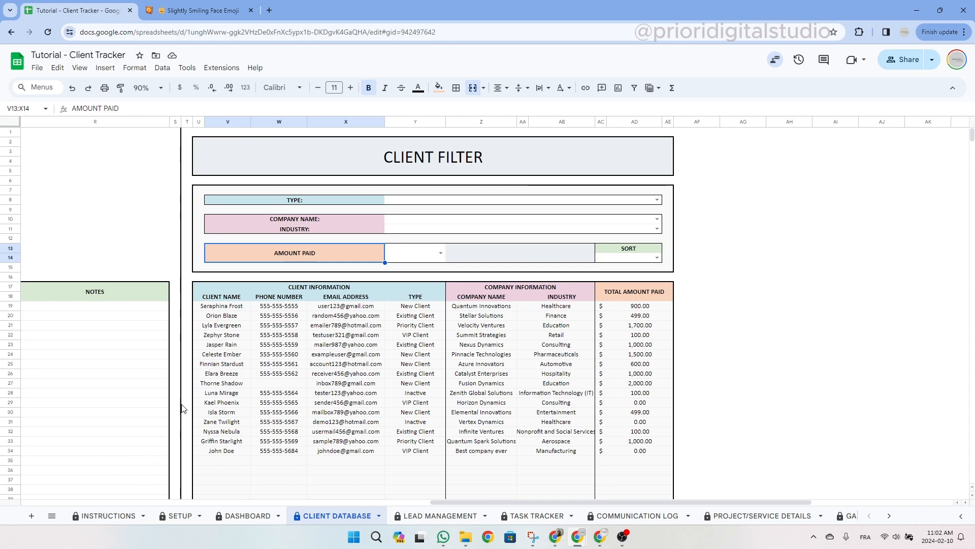
Filter the client list to the New Client type, showing five clients.
{"action": "left_click", "coordinate": [440, 253]}
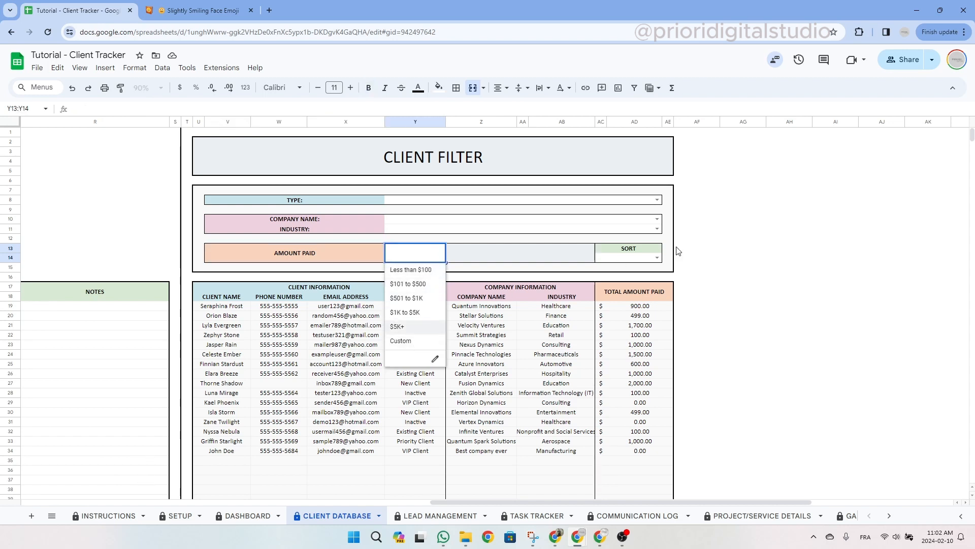
{"action": "left_click", "coordinate": [656, 257]}
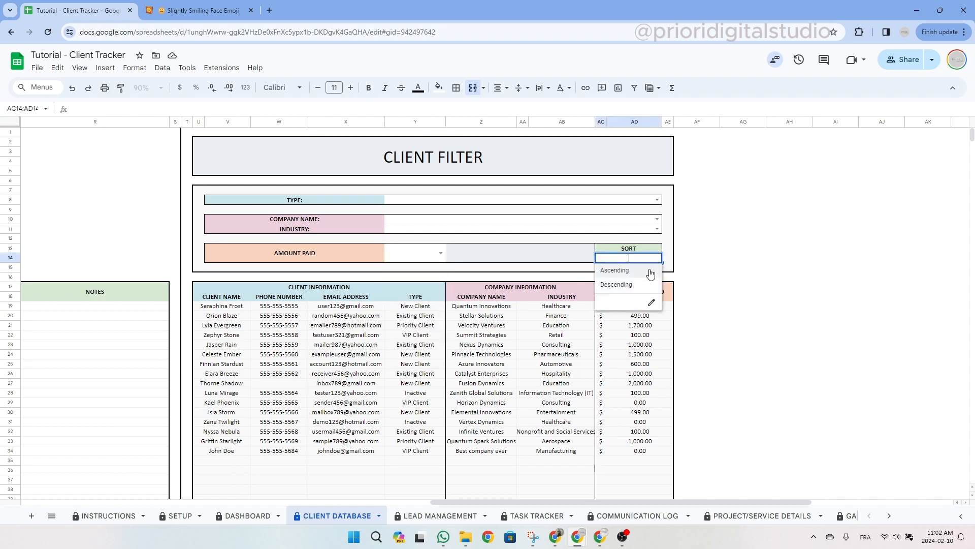
{"action": "left_click", "coordinate": [671, 200]}
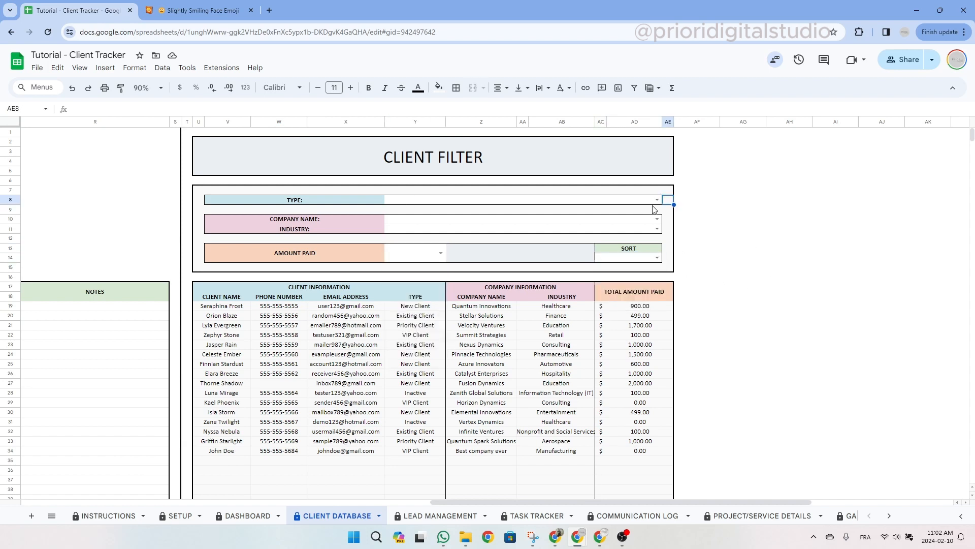
{"action": "left_click", "coordinate": [657, 200]}
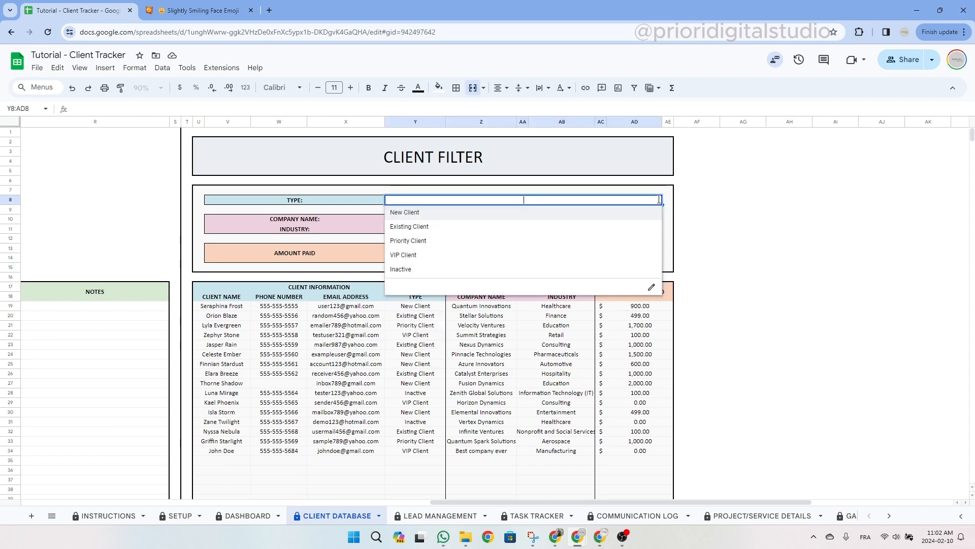
{"action": "left_click", "coordinate": [429, 214]}
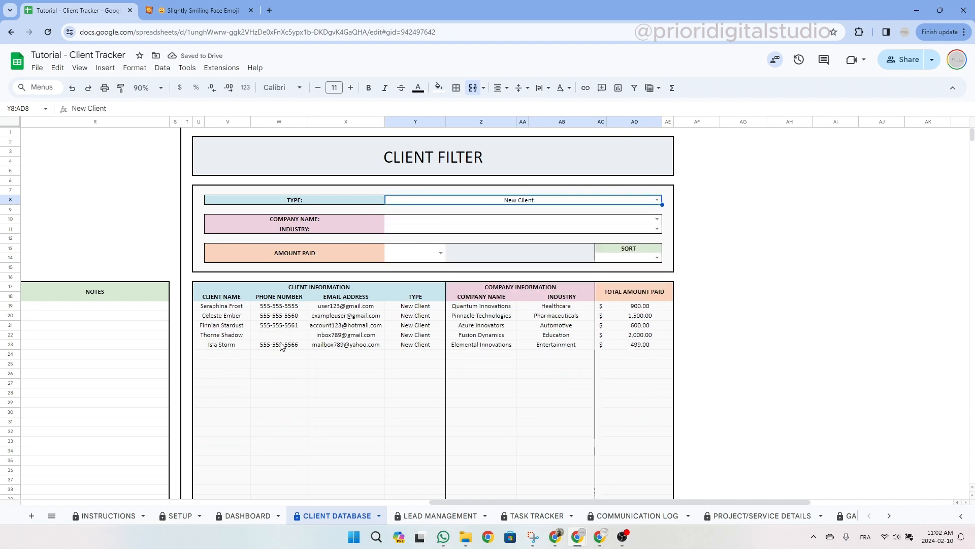
{"action": "left_click_drag", "start_coordinate": [425, 307], "coordinate": [416, 348]}
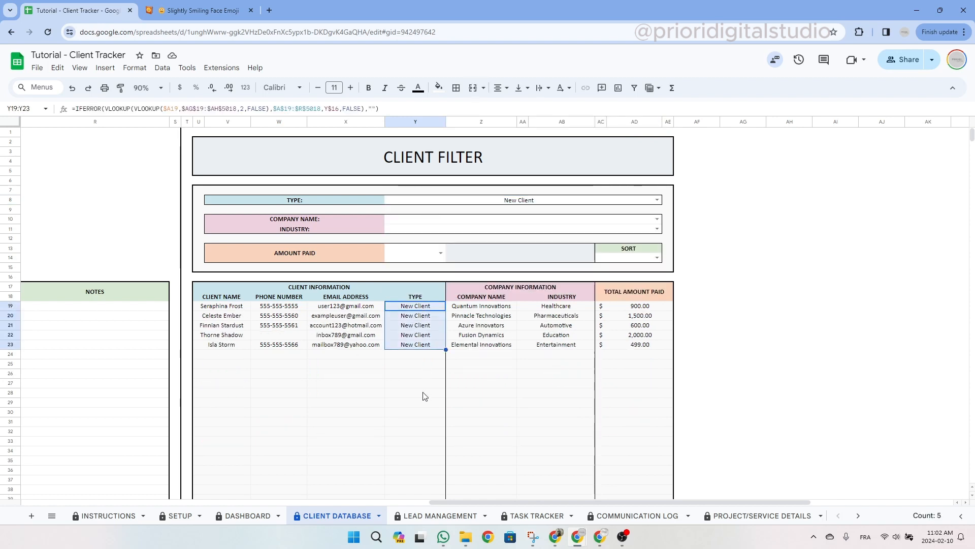
Narrow the list to the company Quantum Innovations.
{"action": "left_click", "coordinate": [561, 221]}
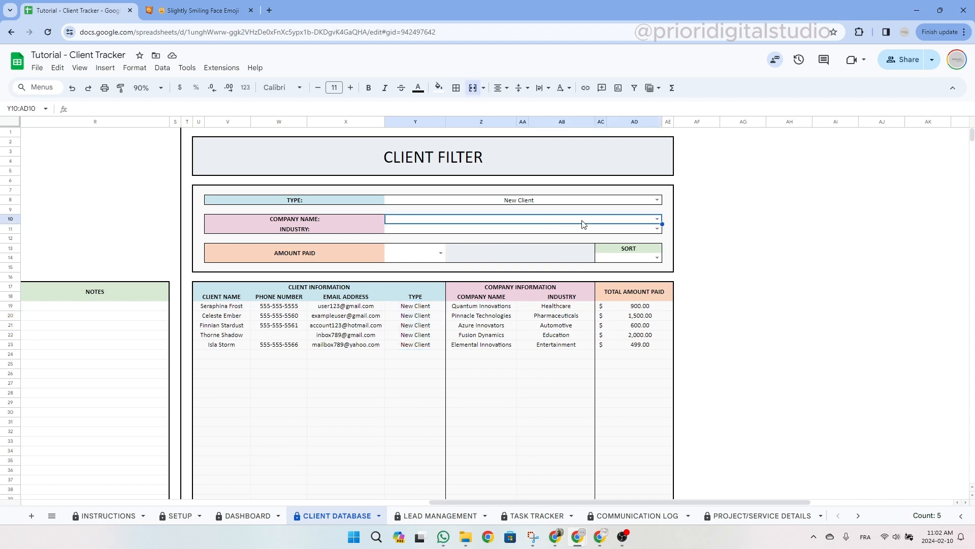
{"action": "left_click", "coordinate": [659, 219]}
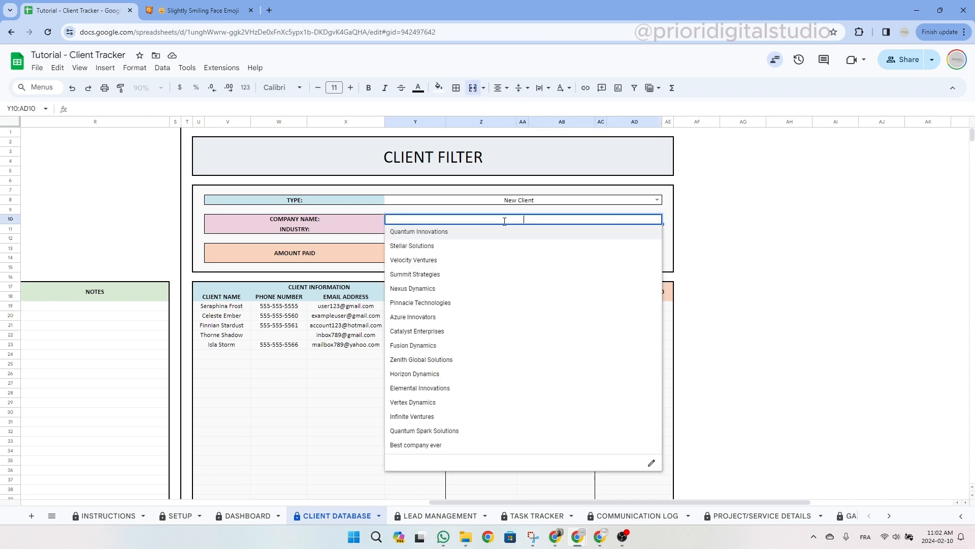
{"action": "left_click", "coordinate": [443, 232]}
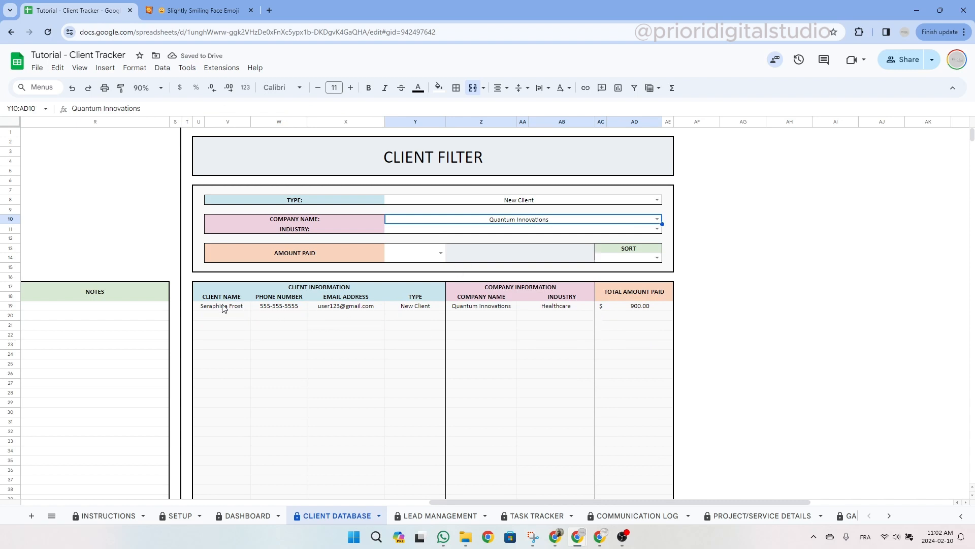
{"action": "left_click_drag", "start_coordinate": [224, 307], "coordinate": [670, 308]}
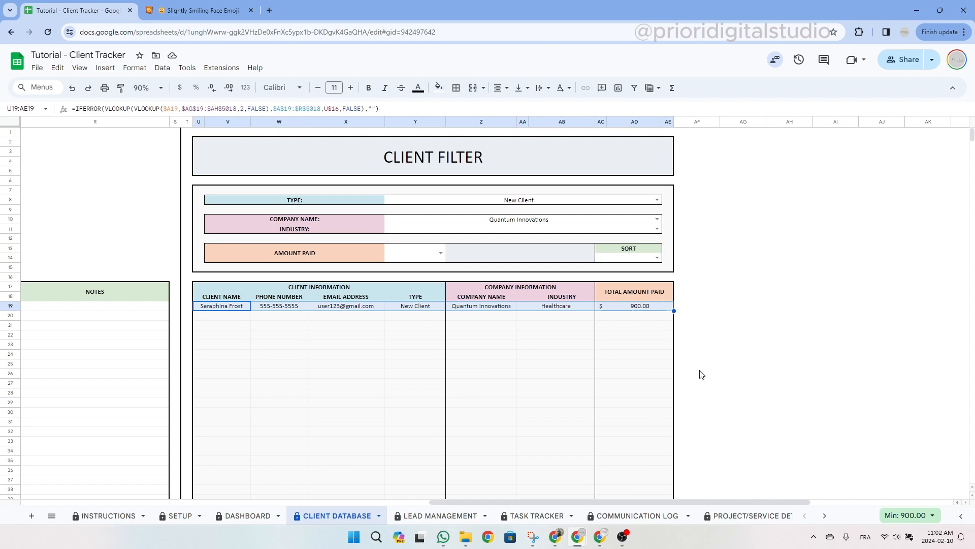
Clear the company name and New Client type filters.
{"action": "left_click", "coordinate": [553, 221]}
{"action": "key", "text": "Delete"}
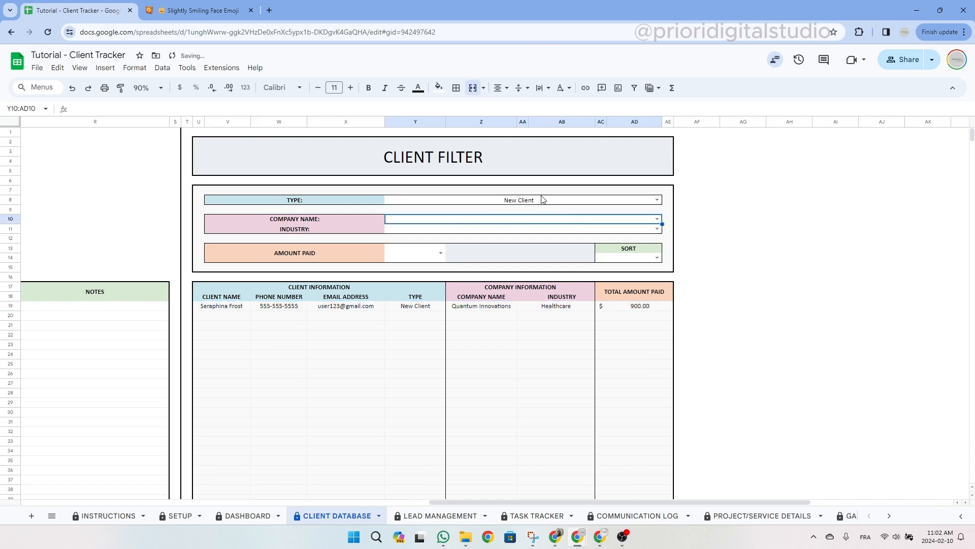
{"action": "left_click", "coordinate": [542, 201]}
{"action": "key", "text": "Delete"}
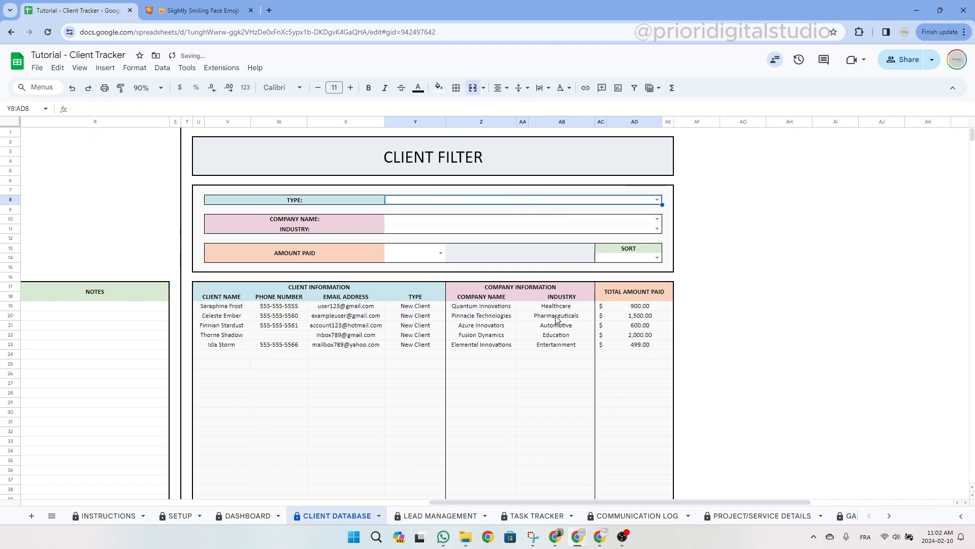
Filter clients to those paying Less than $100.
{"action": "left_click", "coordinate": [440, 253]}
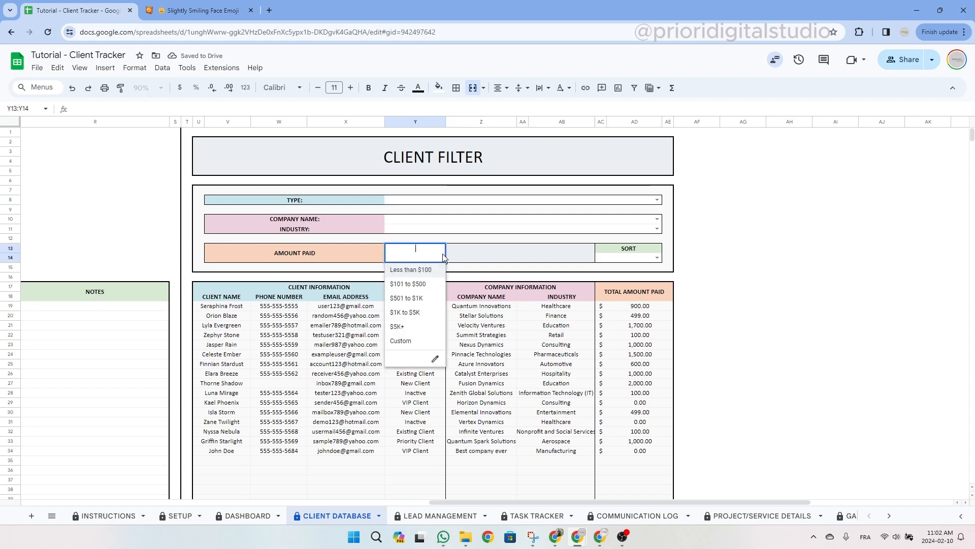
{"action": "left_click", "coordinate": [419, 271]}
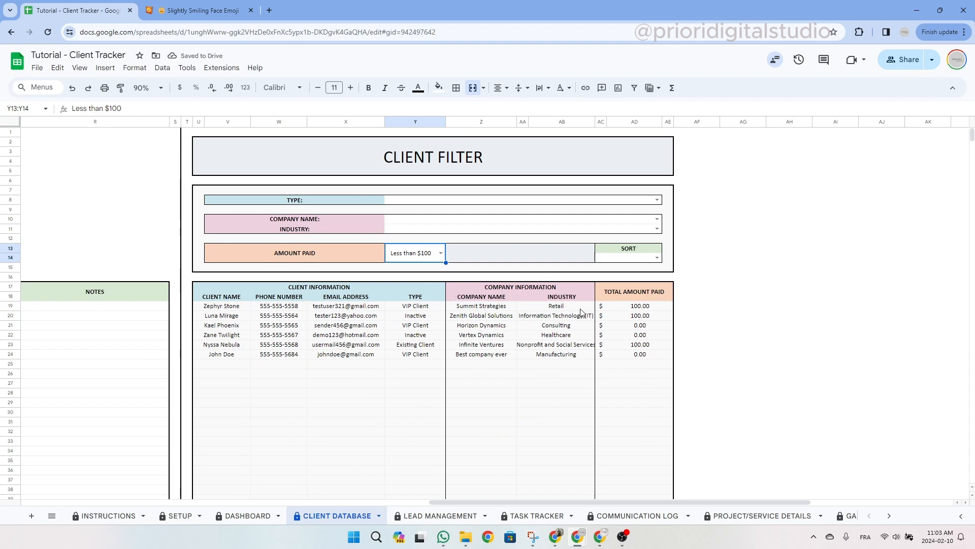
{"action": "left_click_drag", "start_coordinate": [640, 305], "coordinate": [639, 355]}
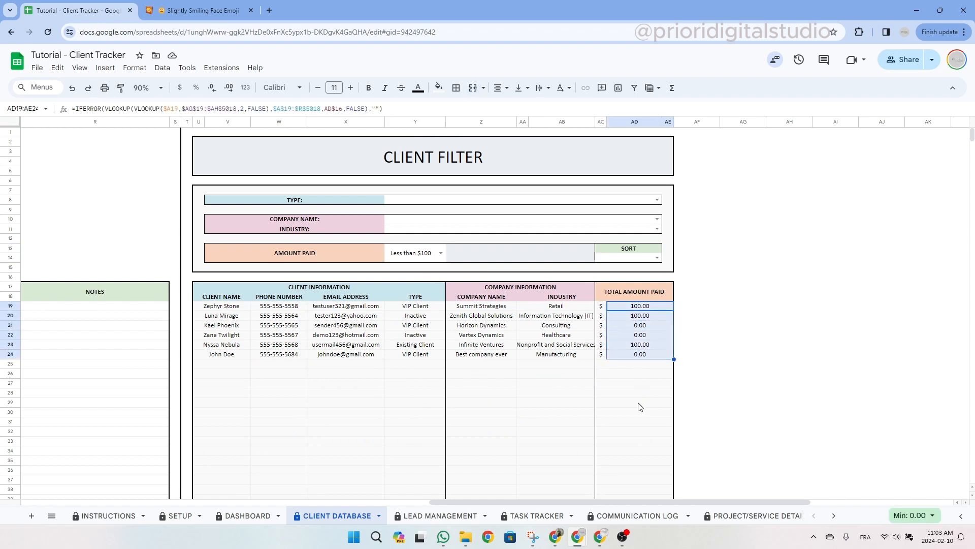
Switch the amount paid filter to a Custom range of 50 to 500.
{"action": "left_click", "coordinate": [441, 252]}
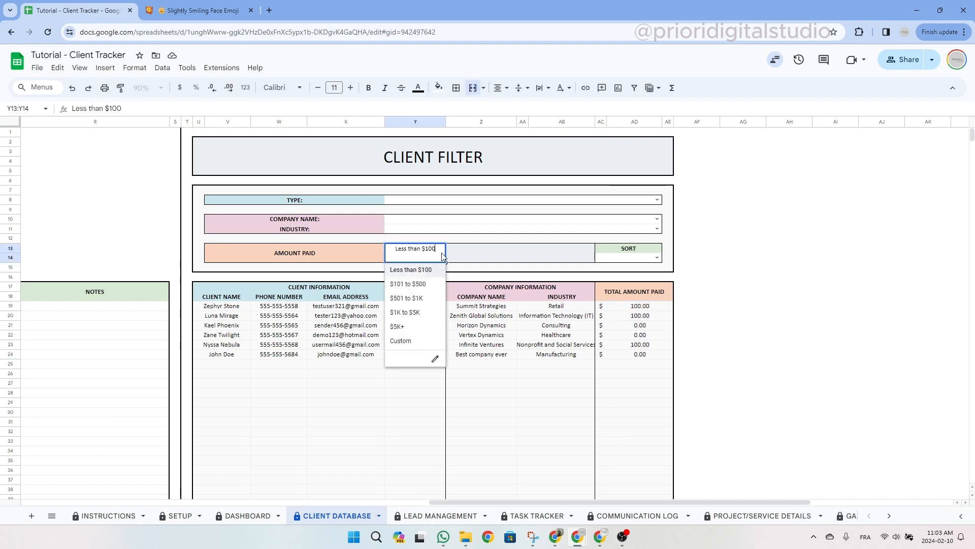
{"action": "left_click", "coordinate": [412, 341]}
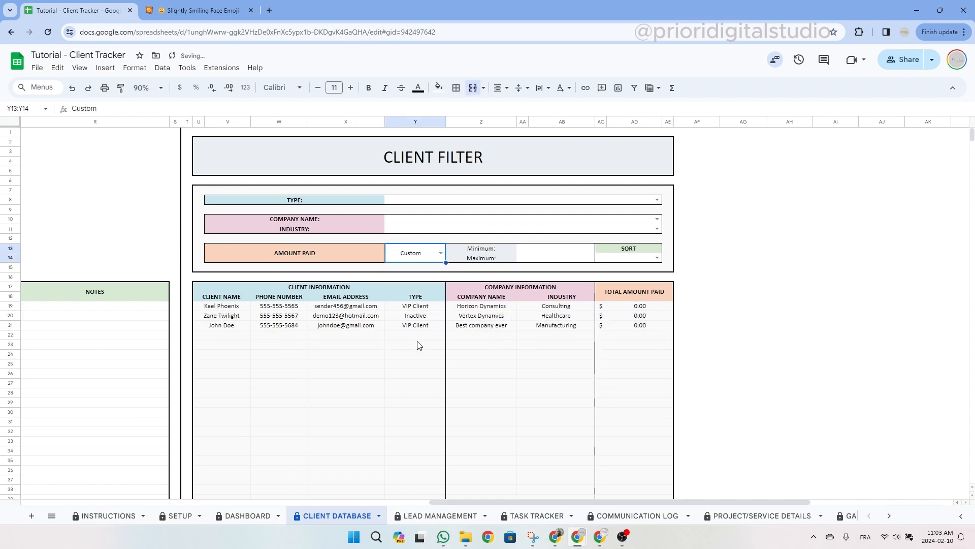
{"action": "left_click_drag", "start_coordinate": [472, 249], "coordinate": [471, 258]}
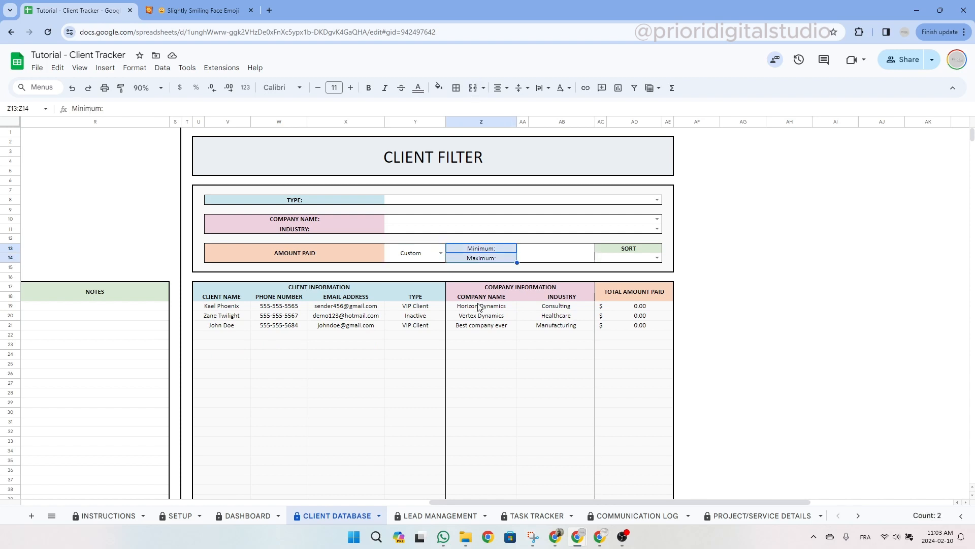
{"action": "left_click", "coordinate": [551, 250]}
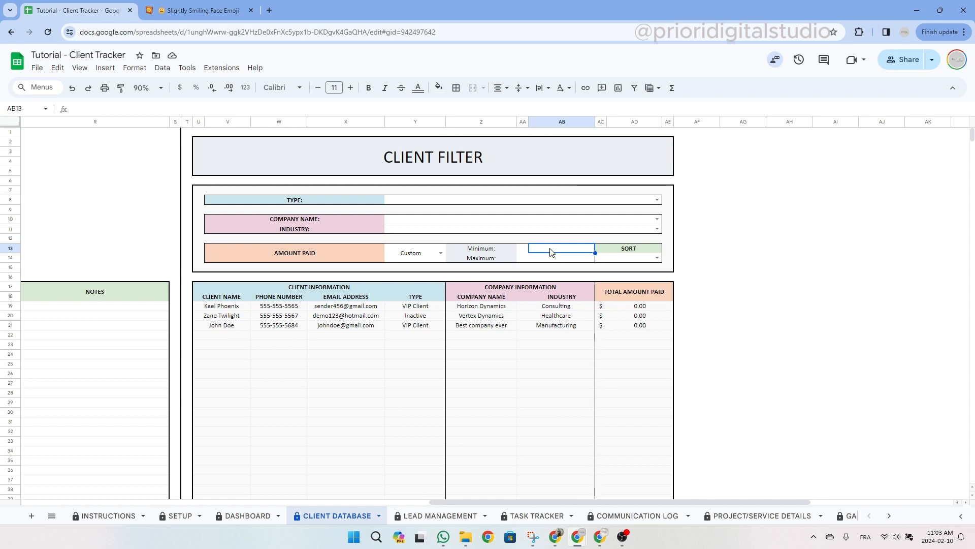
{"action": "type", "text": "50"}
{"action": "key", "text": "Return"}
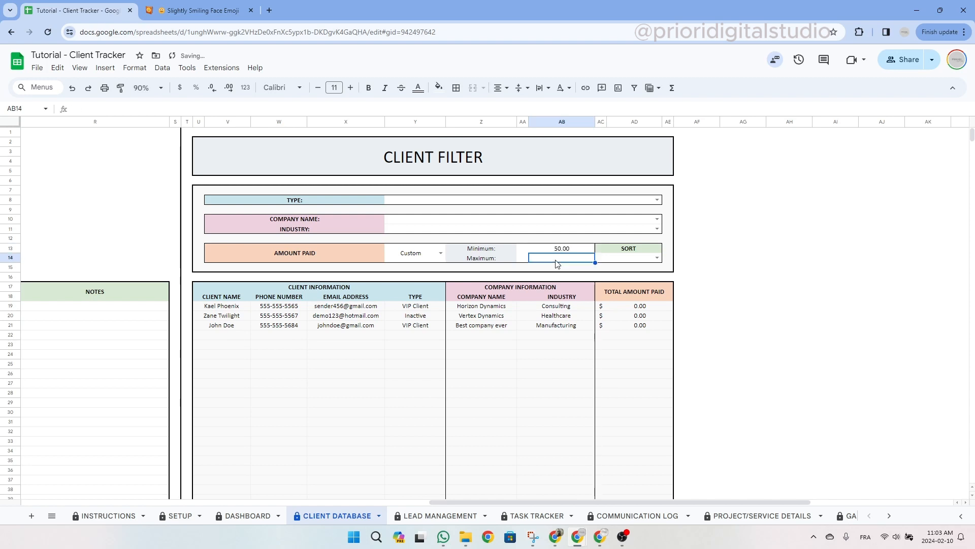
{"action": "type", "text": "500"}
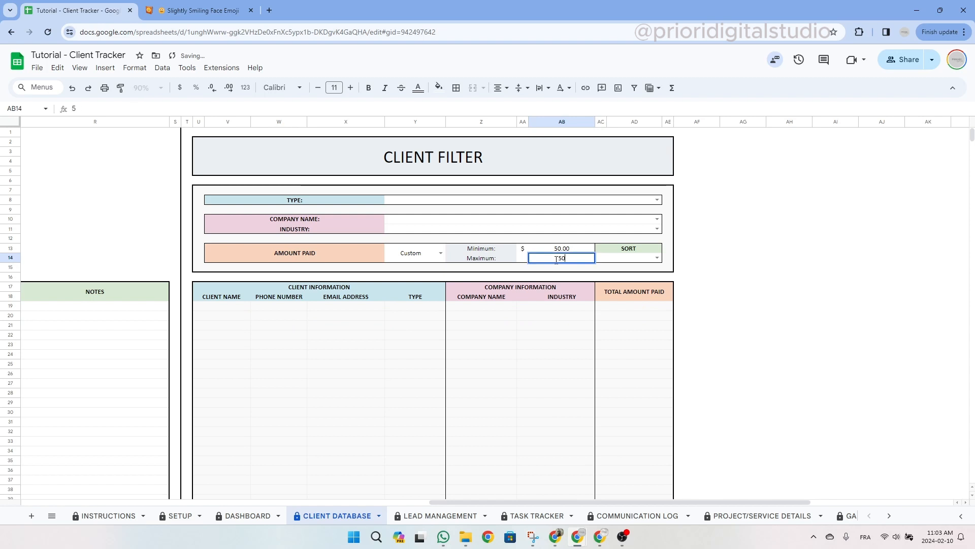
{"action": "left_click", "coordinate": [622, 270]}
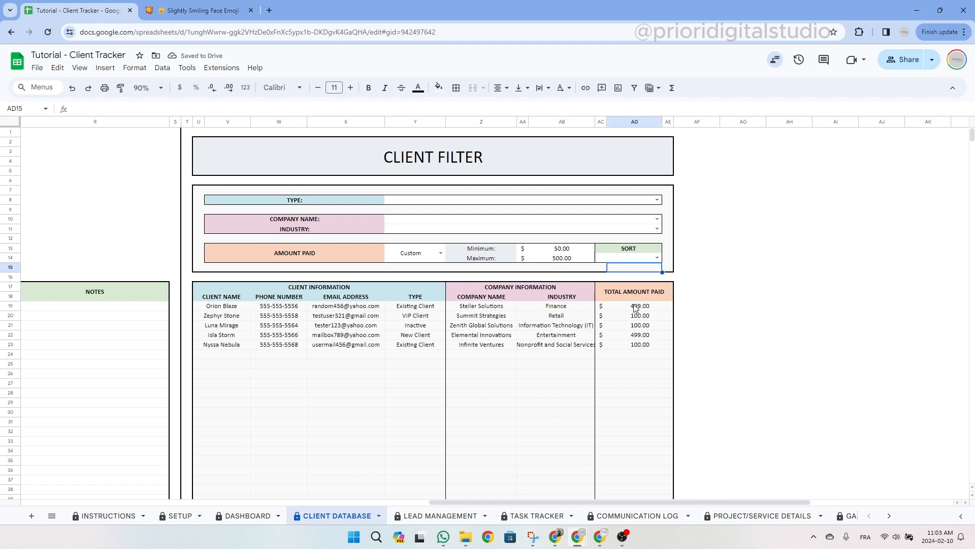
{"action": "left_click_drag", "start_coordinate": [636, 308], "coordinate": [637, 350]}
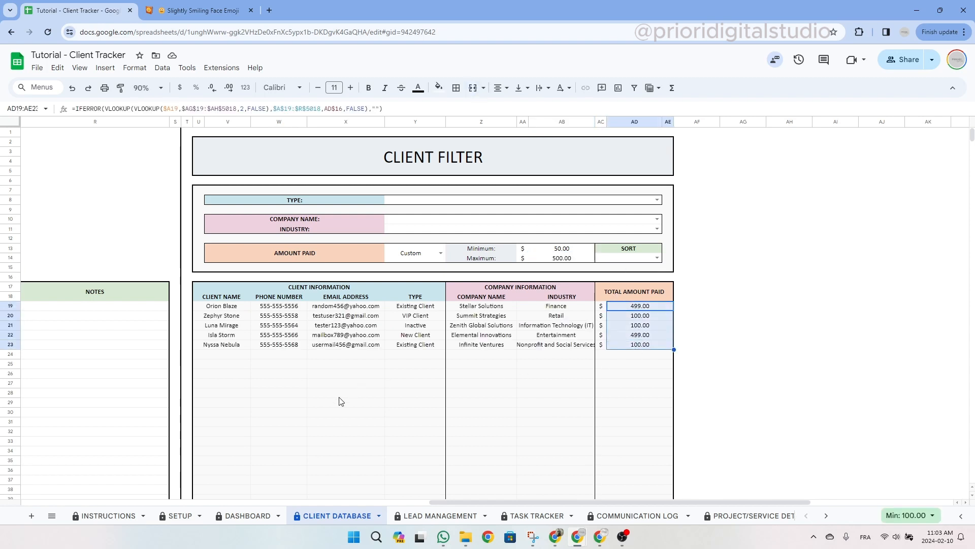
Sort the filtered clients in Ascending order.
{"action": "left_click", "coordinate": [657, 259]}
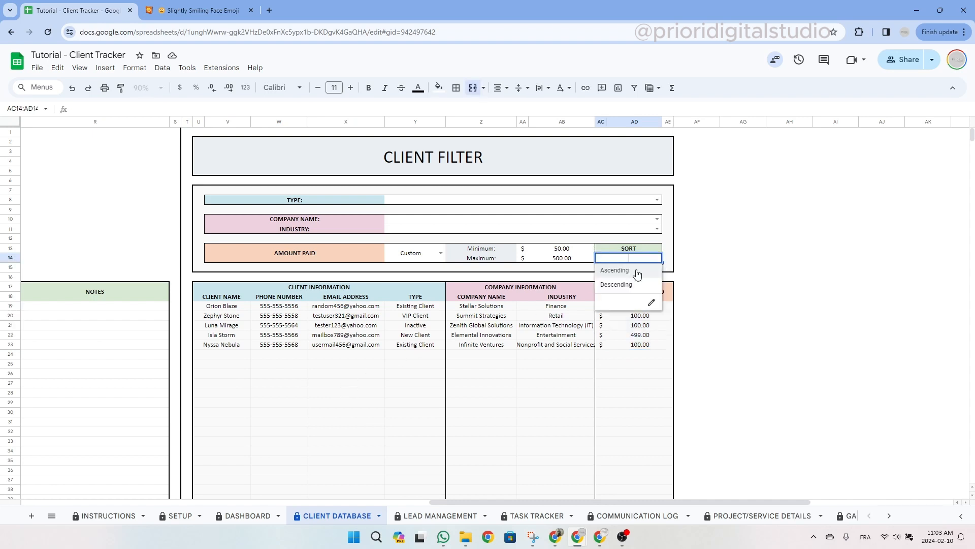
{"action": "left_click", "coordinate": [639, 271]}
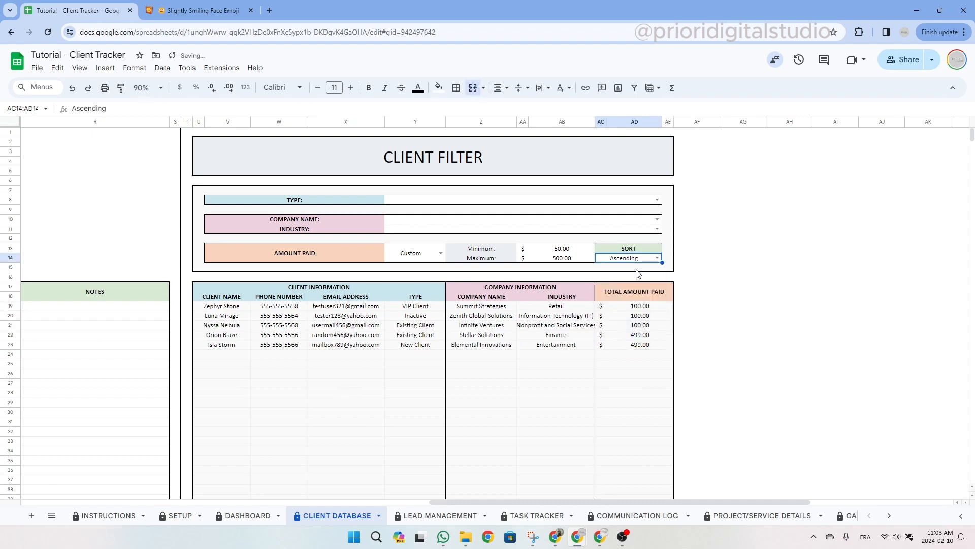
{"action": "left_click_drag", "start_coordinate": [640, 306], "coordinate": [643, 351]}
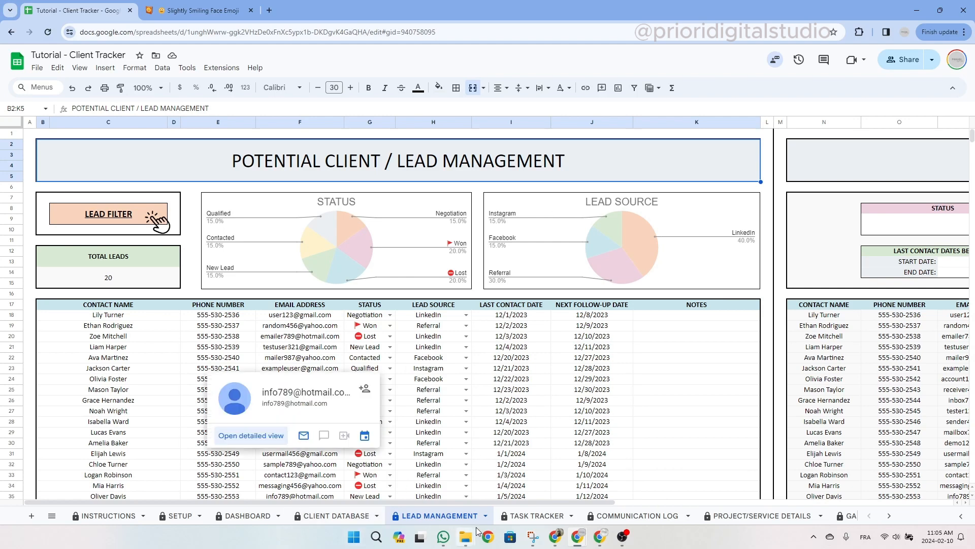
Enter the new lead's contact name, phone number and e-mail address in row 38.
{"action": "left_click", "coordinate": [149, 319]}
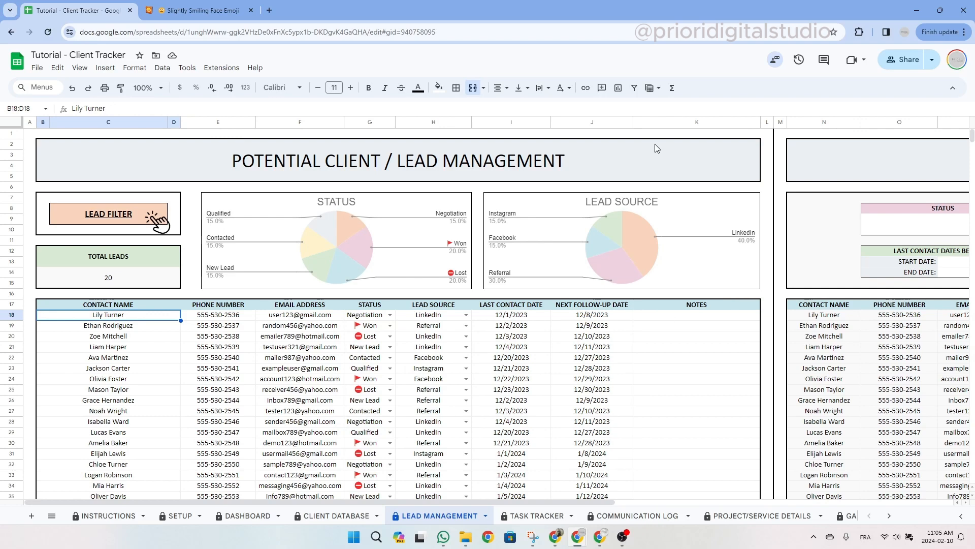
{"action": "scroll", "coordinate": [605, 245], "scroll_direction": "down", "scroll_amount": 3}
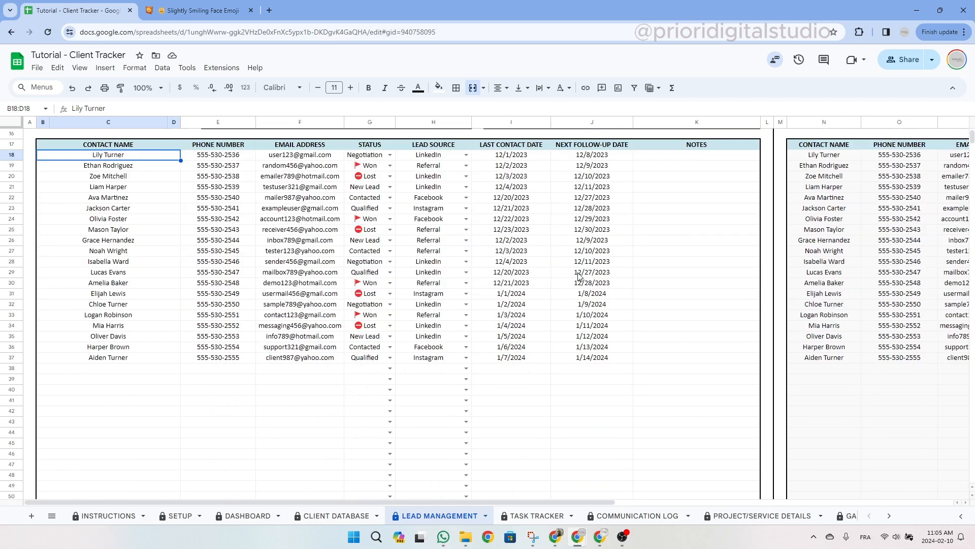
{"action": "left_click", "coordinate": [153, 368]}
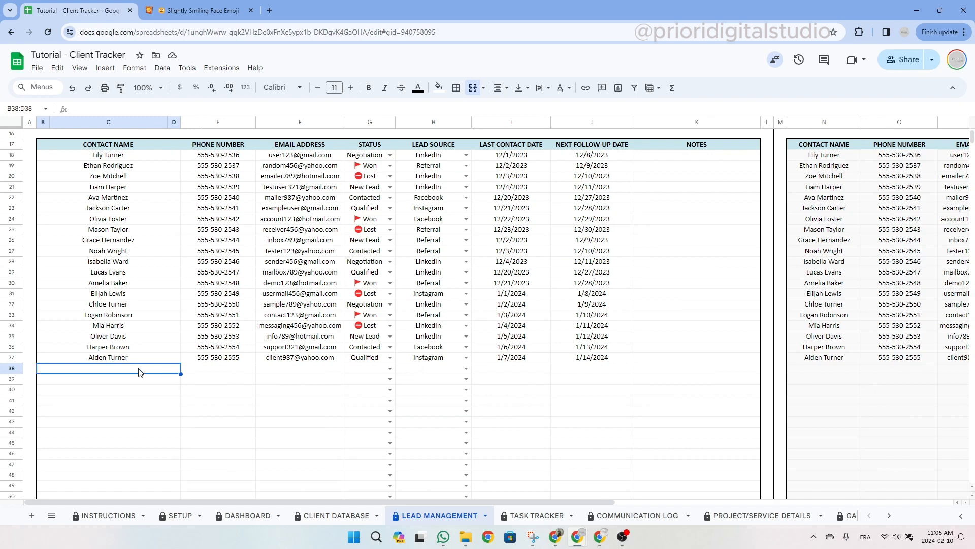
{"action": "type", "text": "JOhn Dow"}
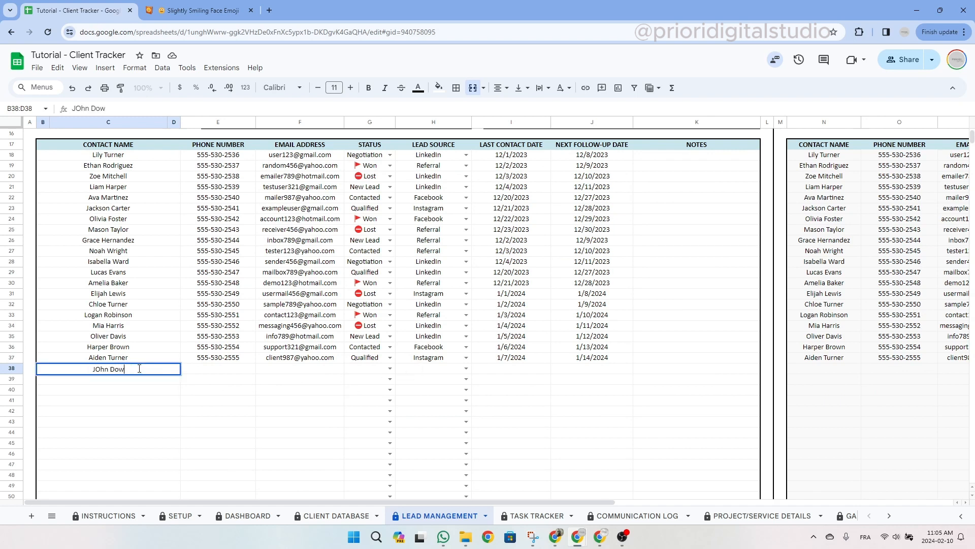
{"action": "key", "text": "BackSpace"}
{"action": "type", "text": "e"}
{"action": "key", "text": "Tab"}
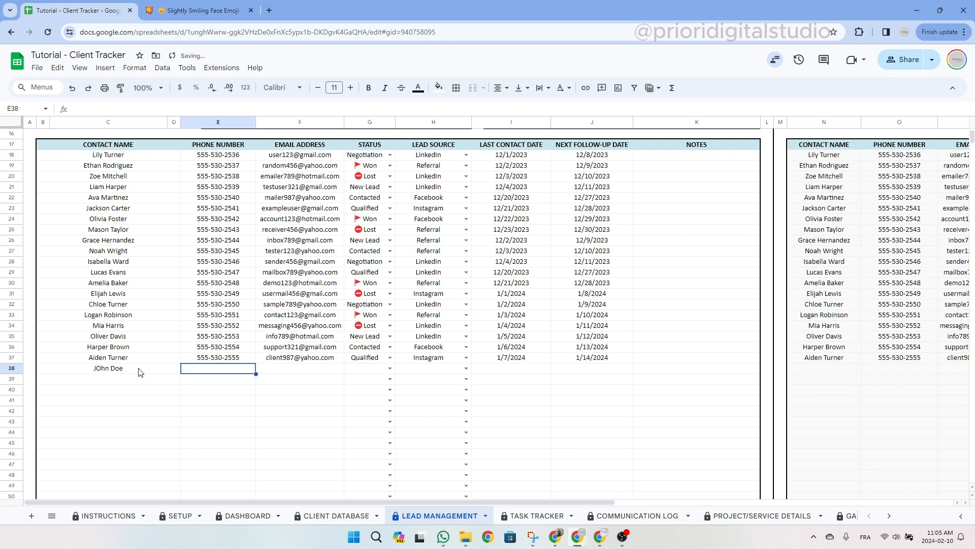
{"action": "type", "text": "555-54"}
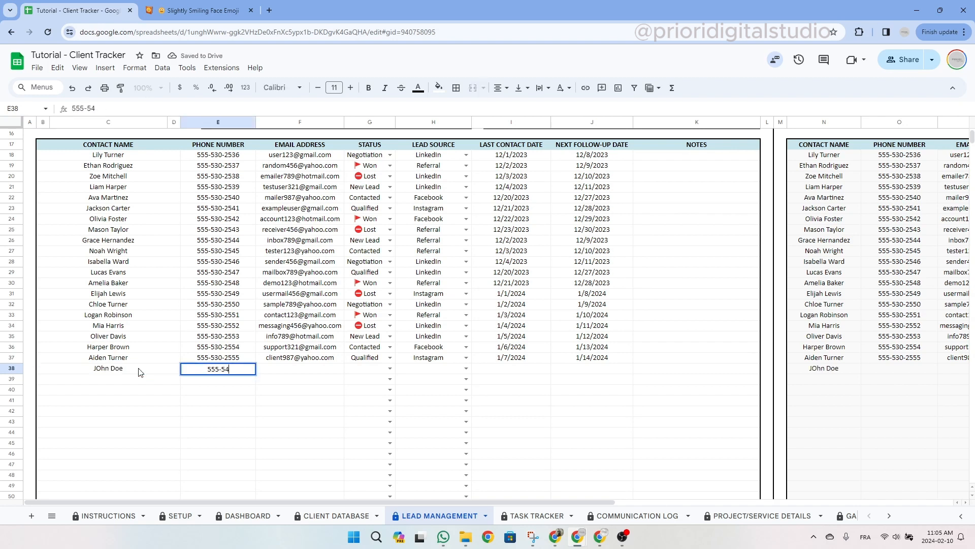
{"action": "type", "text": "5-548"}
{"action": "key", "text": "Tab"}
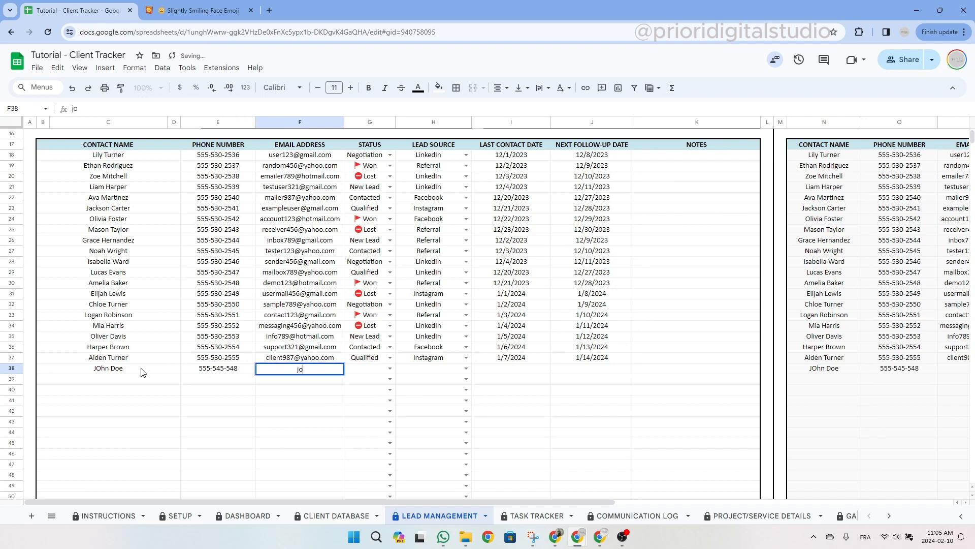
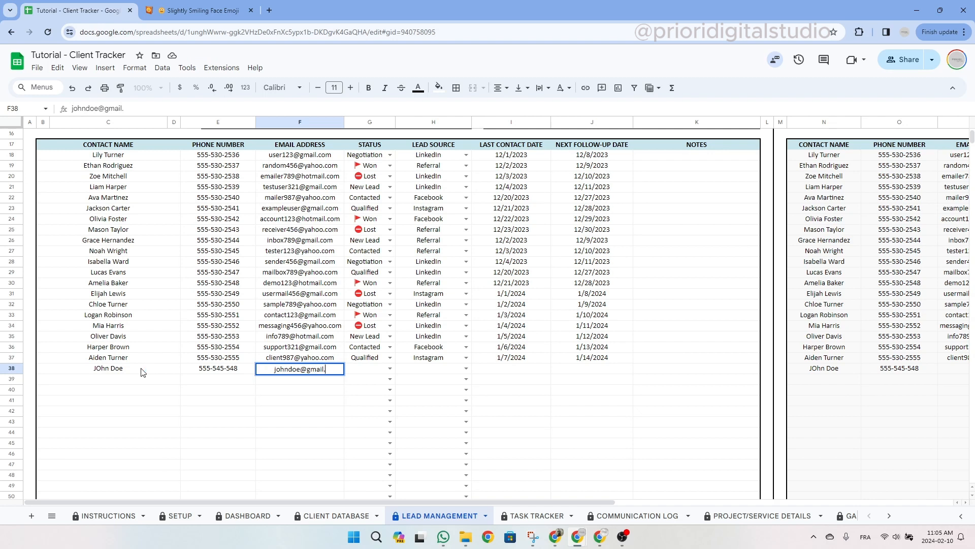
{"action": "key", "text": "Tab"}
{"action": "left_click", "coordinate": [428, 391]}
Set the row 38 lead's status to Started and its lead source to Facebook.
{"action": "left_click", "coordinate": [319, 371]}
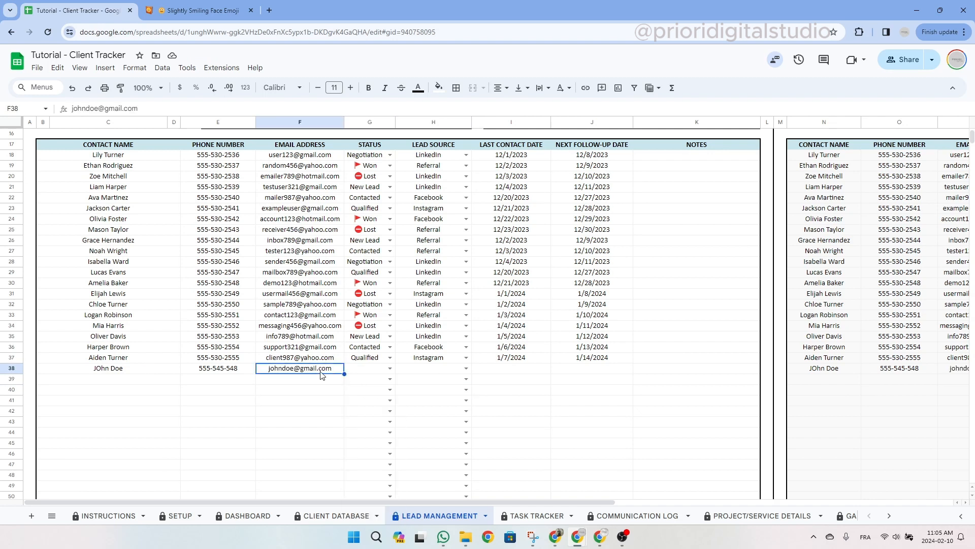
{"action": "left_click", "coordinate": [389, 368]}
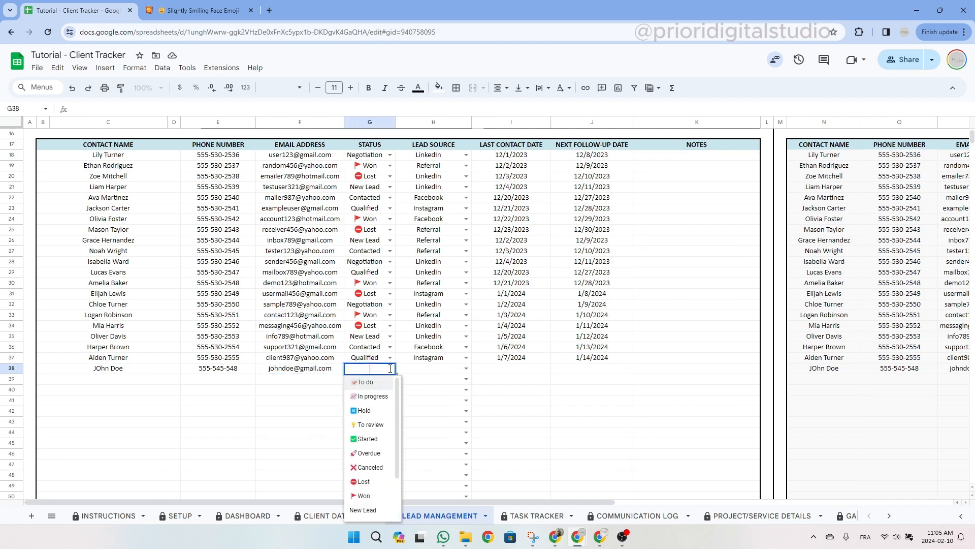
{"action": "left_click", "coordinate": [384, 438]}
{"action": "left_click", "coordinate": [467, 370]}
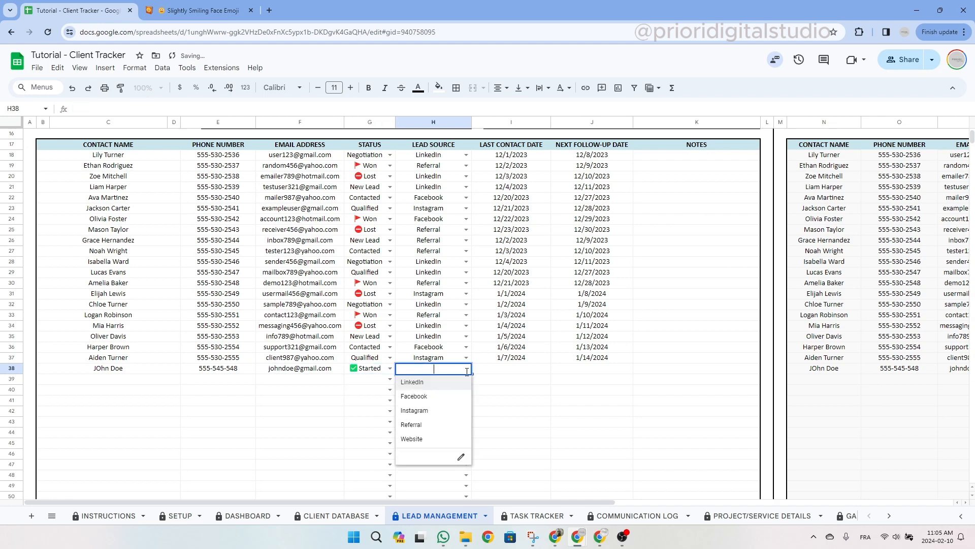
{"action": "left_click", "coordinate": [447, 397]}
Set last contact to 2/8/2024 and next follow-up to 2/15/2024 via the date pickers.
{"action": "double_click", "coordinate": [517, 370]}
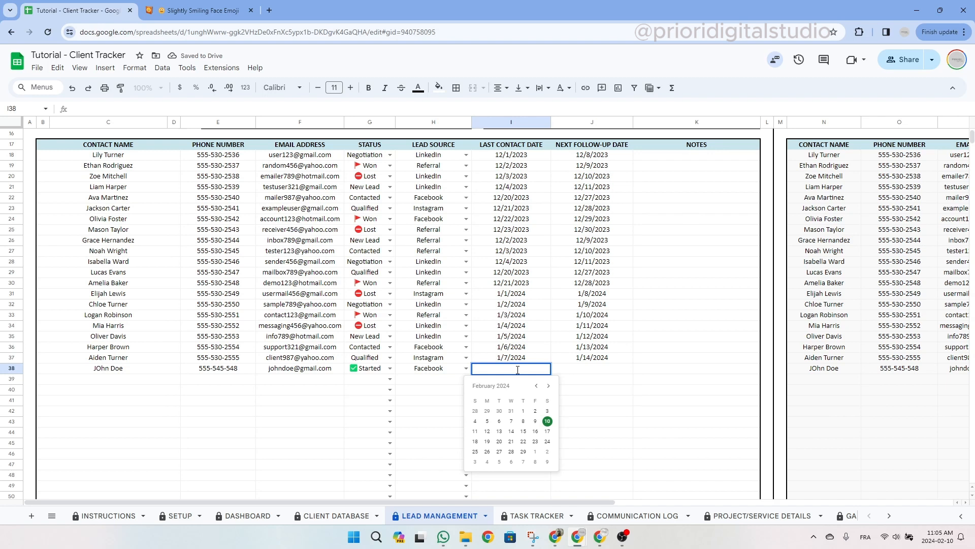
{"action": "left_click", "coordinate": [523, 421]}
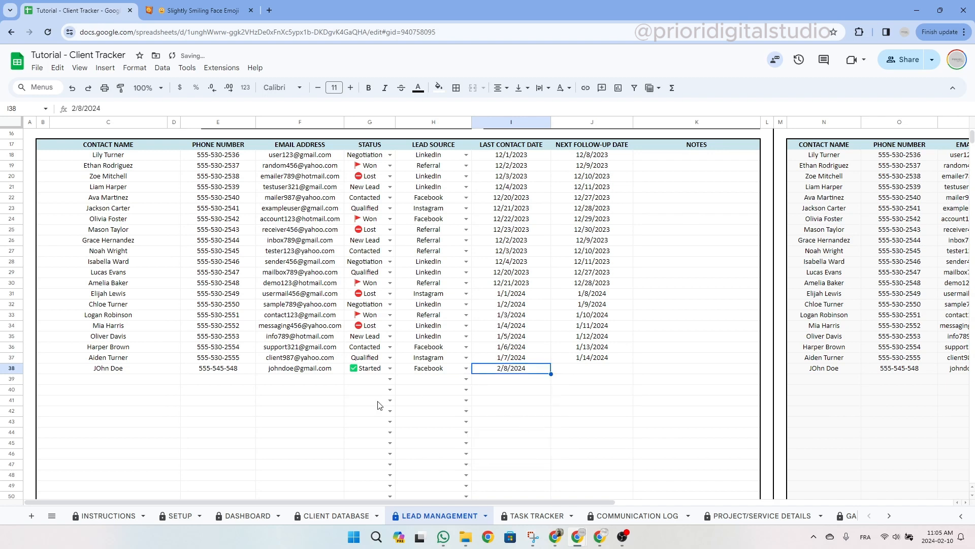
{"action": "double_click", "coordinate": [536, 369]}
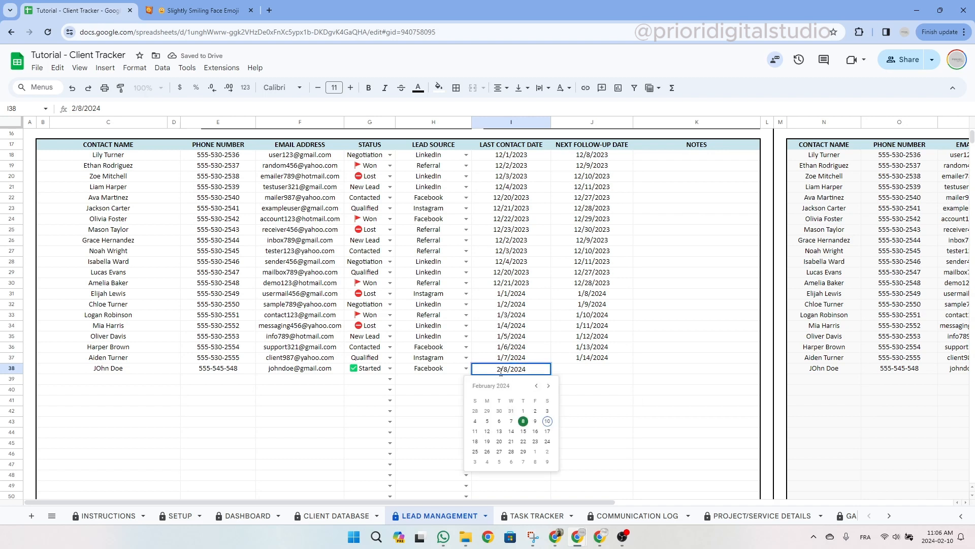
{"action": "left_click", "coordinate": [523, 422]}
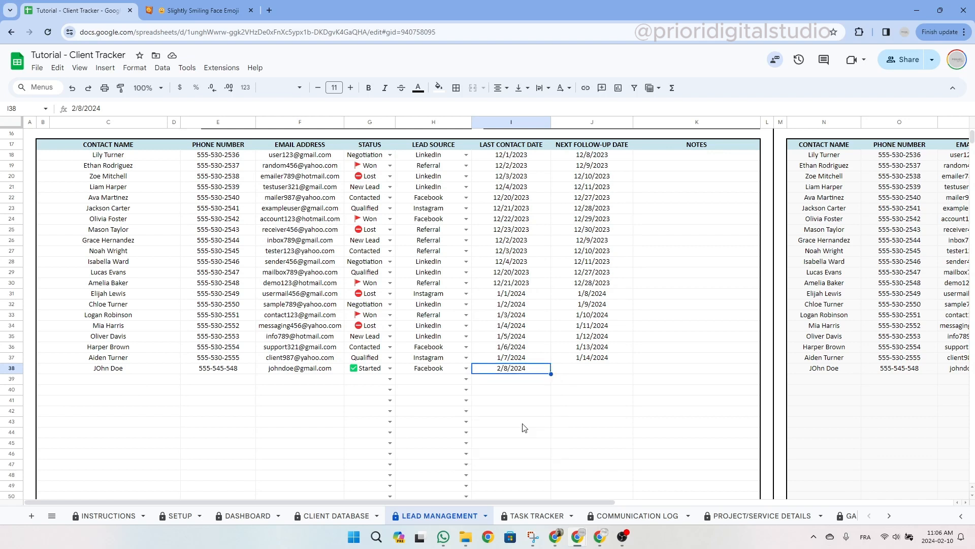
{"action": "double_click", "coordinate": [605, 369]}
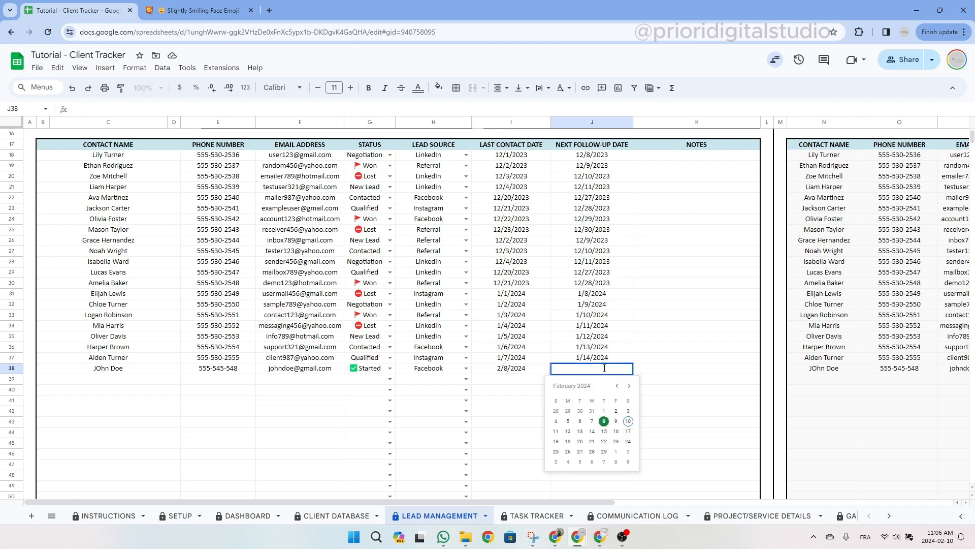
{"action": "left_click", "coordinate": [604, 432]}
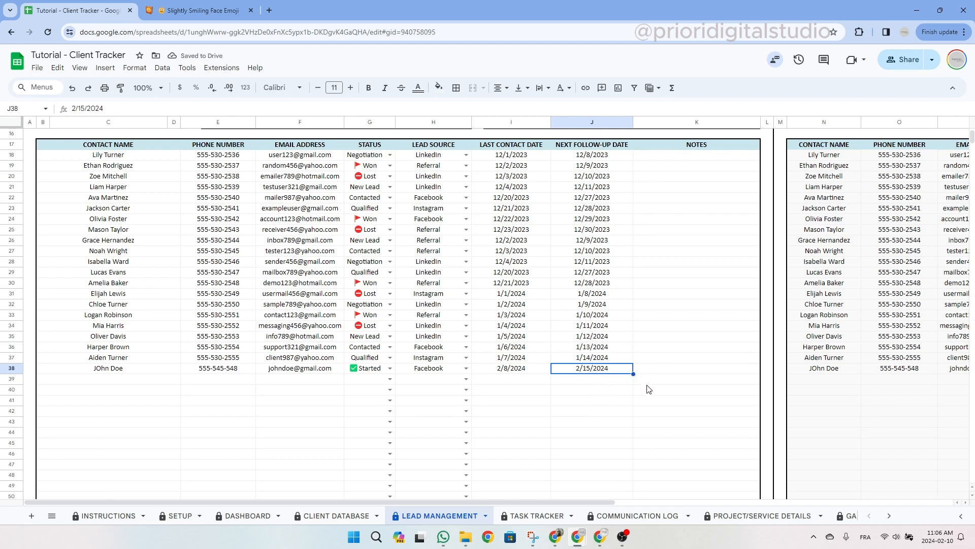
Add the note 'good lead' in K38.
{"action": "left_click", "coordinate": [668, 368]}
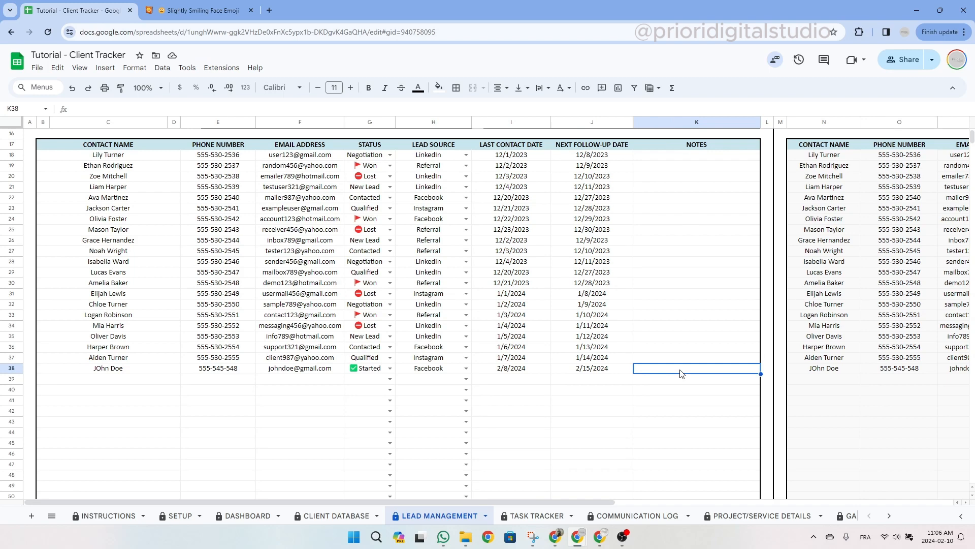
{"action": "type", "text": "good lead"}
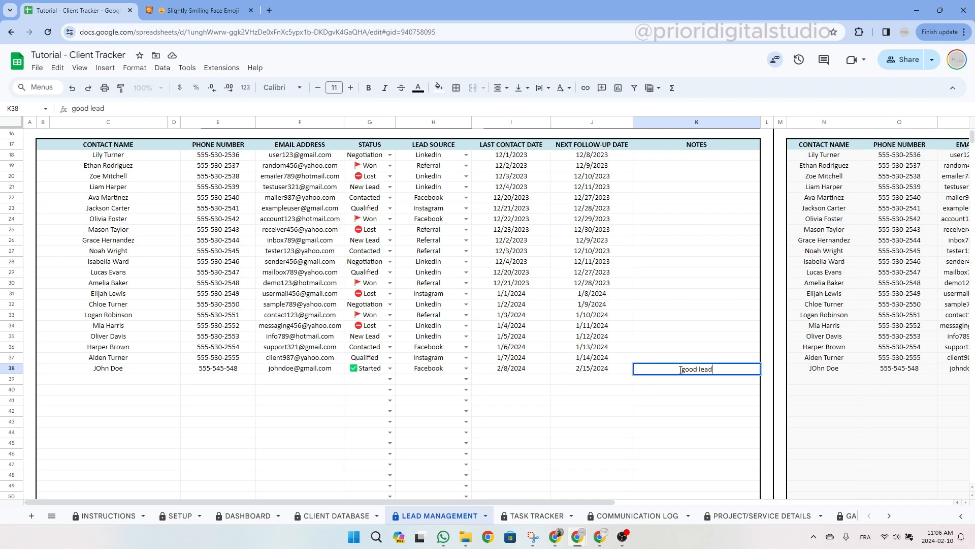
{"action": "key", "text": "Return"}
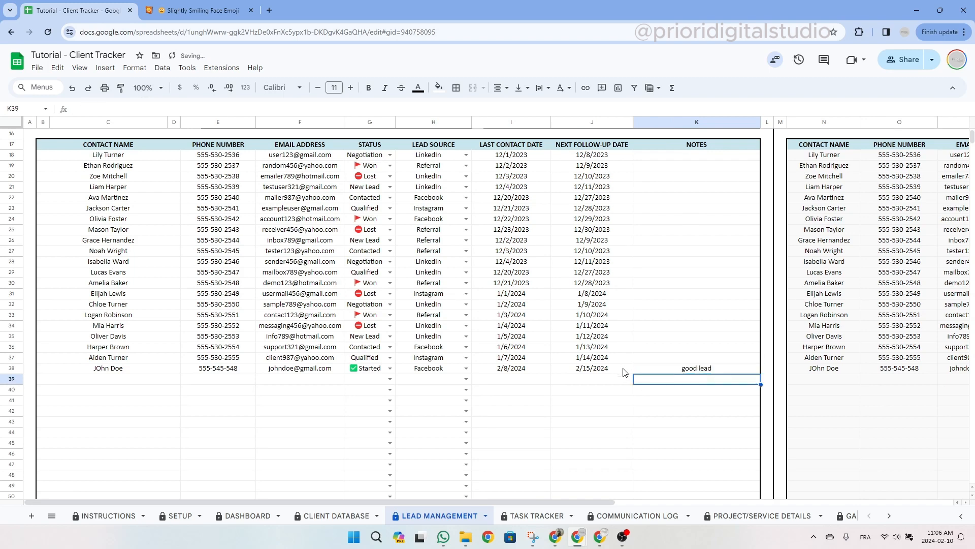
{"action": "scroll", "coordinate": [571, 159], "scroll_direction": "up", "scroll_amount": 5}
{"action": "left_click", "coordinate": [571, 159]}
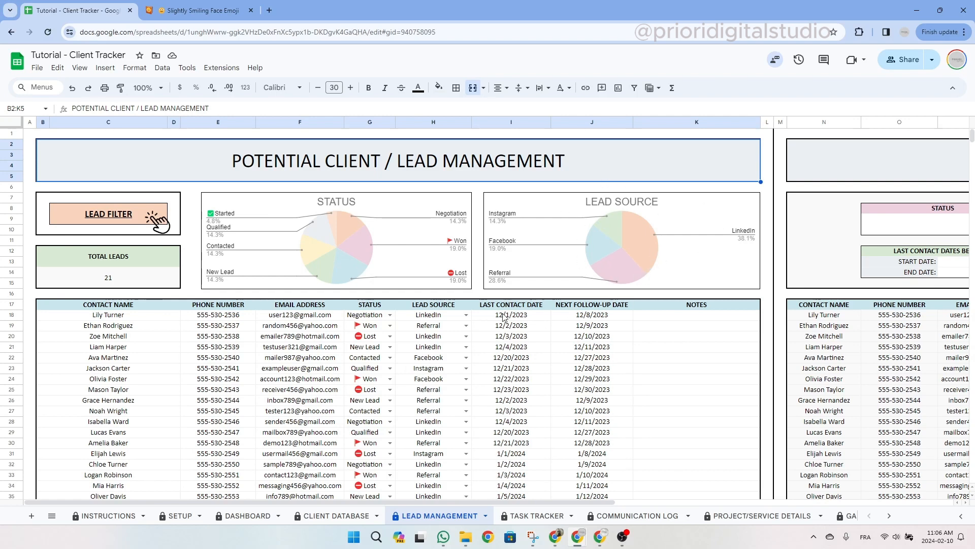
Follow the LEAD FILTER cell's link to 'LEAD MANAGEMENT'!M1.
{"action": "left_click", "coordinate": [89, 269]}
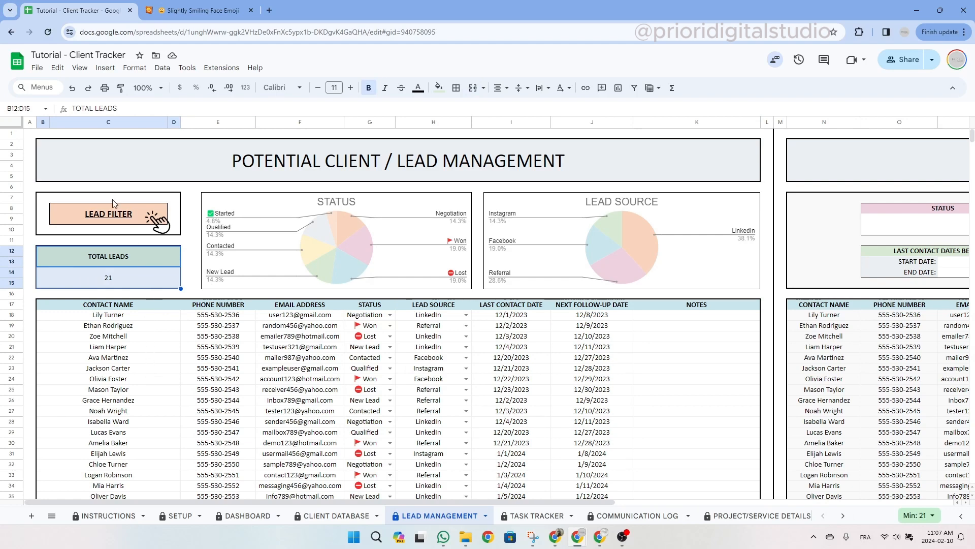
{"action": "mouse_move", "coordinate": [112, 218]}
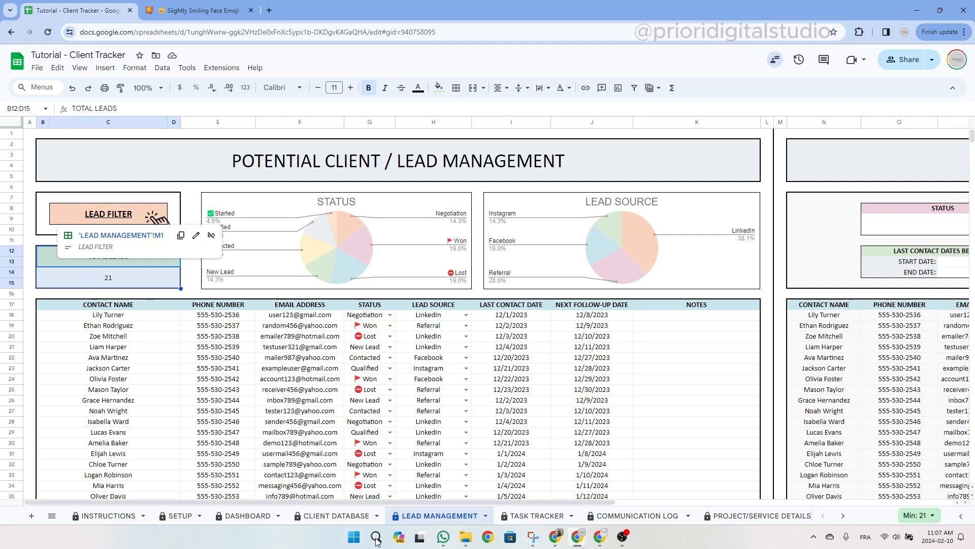
{"action": "left_click", "coordinate": [115, 218]}
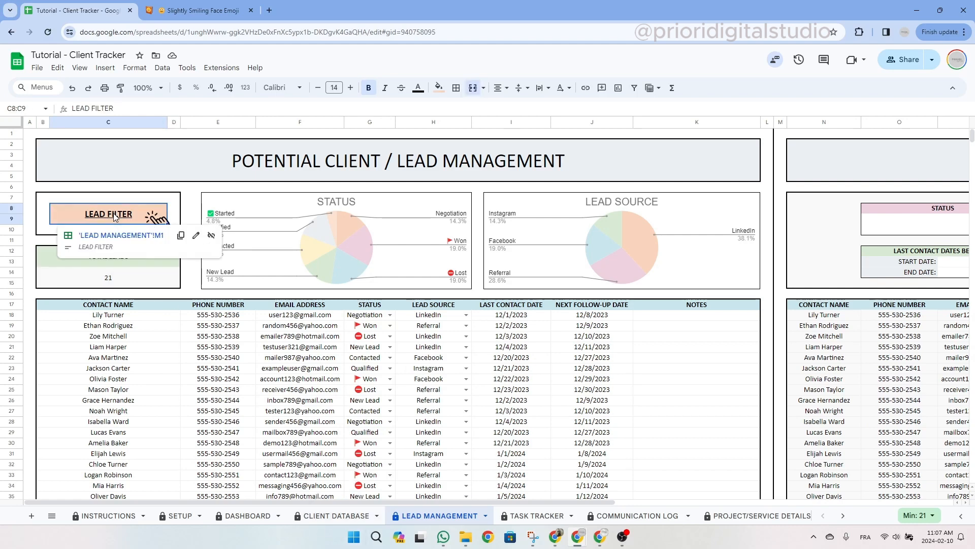
{"action": "left_click", "coordinate": [112, 238]}
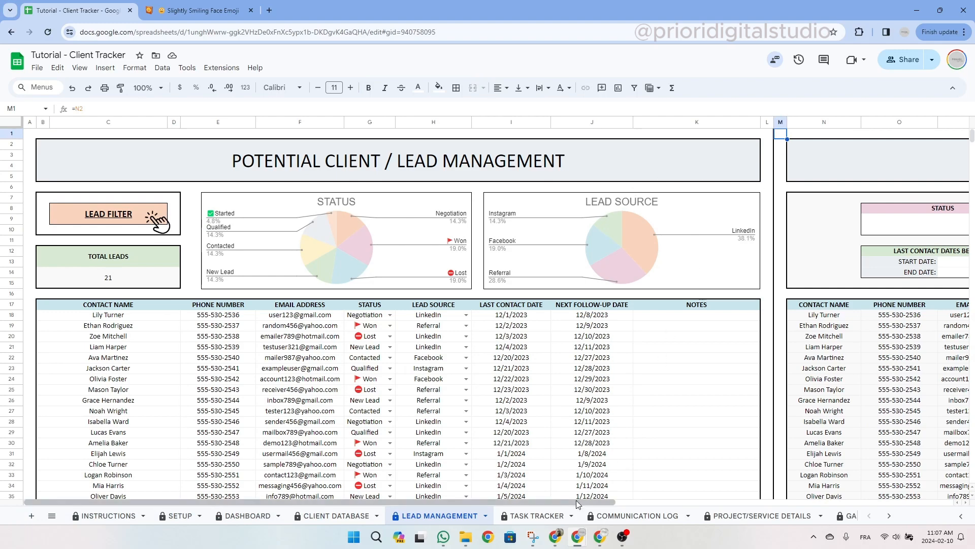
Scroll to the Lead Filter panel and filter the leads to status Lost.
{"action": "left_click_drag", "start_coordinate": [581, 503], "coordinate": [903, 502]}
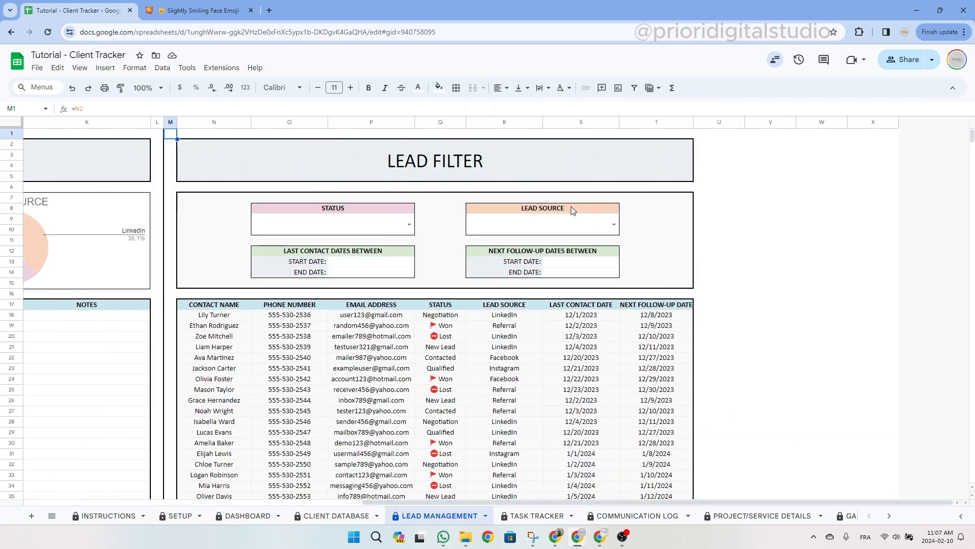
{"action": "left_click", "coordinate": [508, 166]}
{"action": "left_click", "coordinate": [407, 212]}
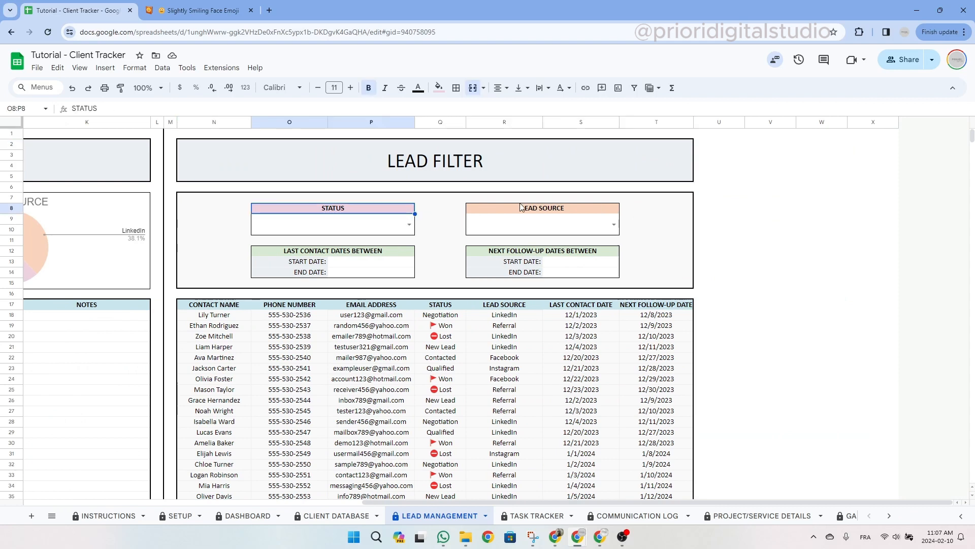
{"action": "left_click", "coordinate": [542, 212]}
{"action": "left_click", "coordinate": [380, 250]}
{"action": "left_click", "coordinate": [420, 215]}
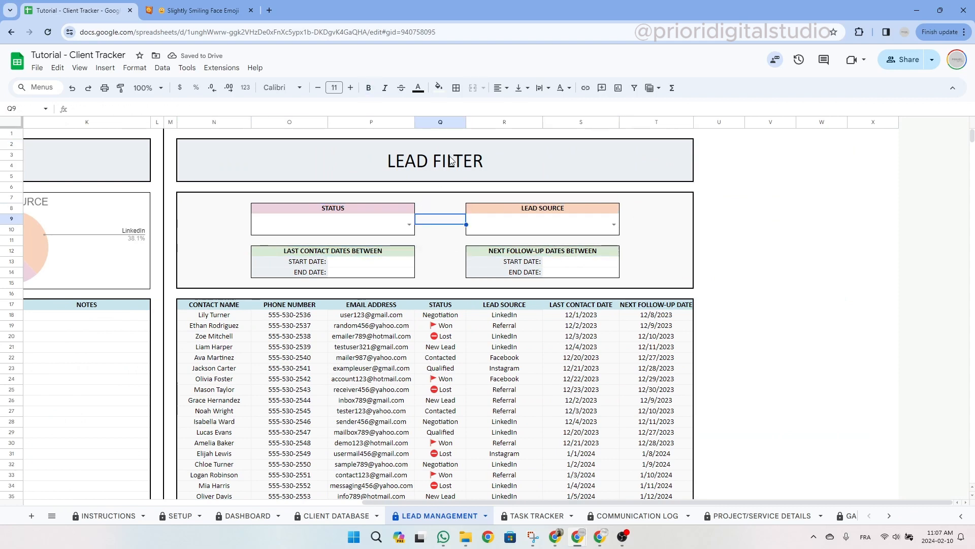
{"action": "left_click", "coordinate": [409, 224]}
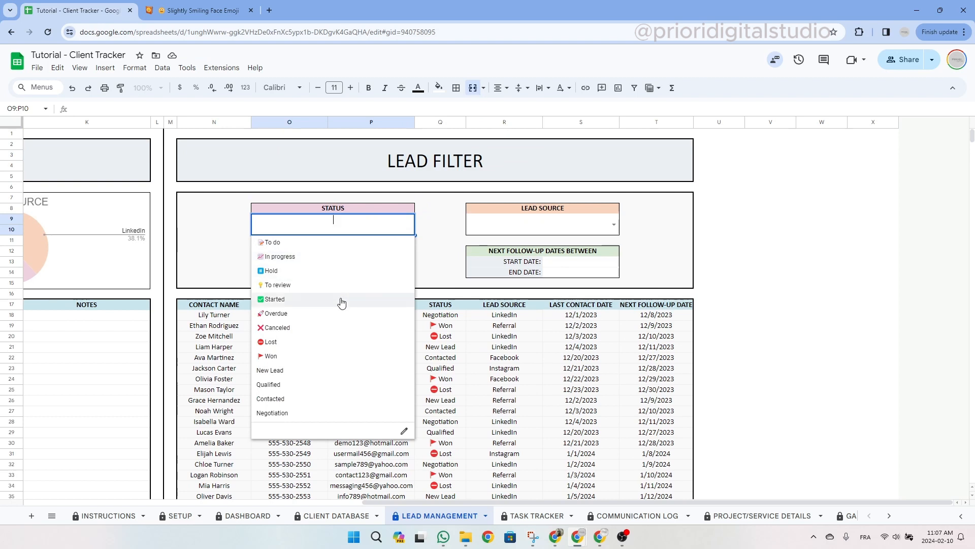
{"action": "left_click", "coordinate": [326, 350]}
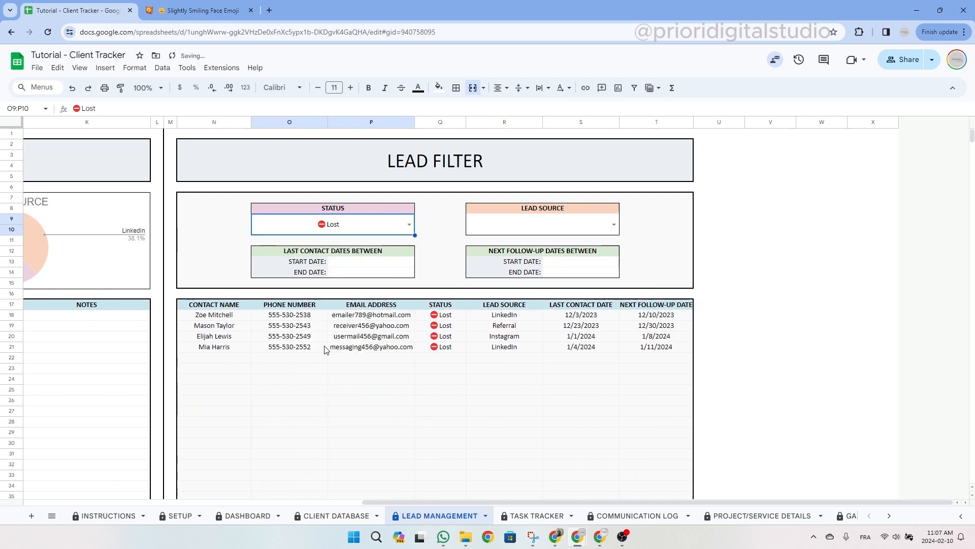
{"action": "left_click_drag", "start_coordinate": [214, 315], "coordinate": [656, 347]}
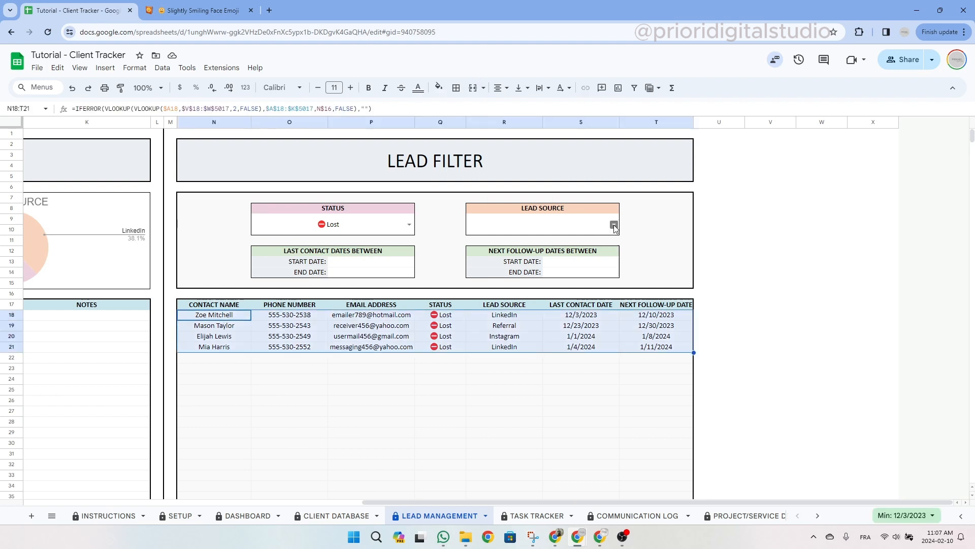
Narrow the Lost leads to those with lead source LinkedIn.
{"action": "left_click", "coordinate": [614, 226]}
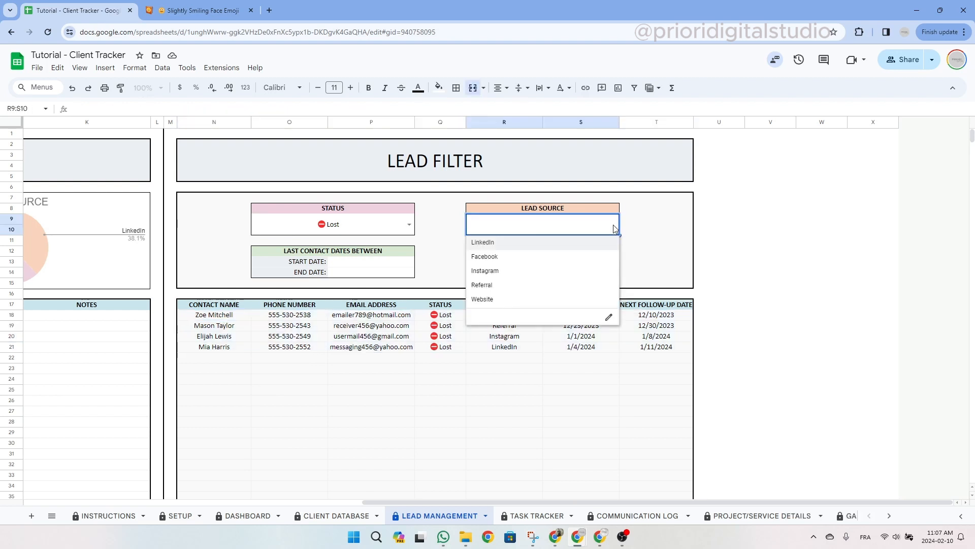
{"action": "left_click", "coordinate": [505, 243]}
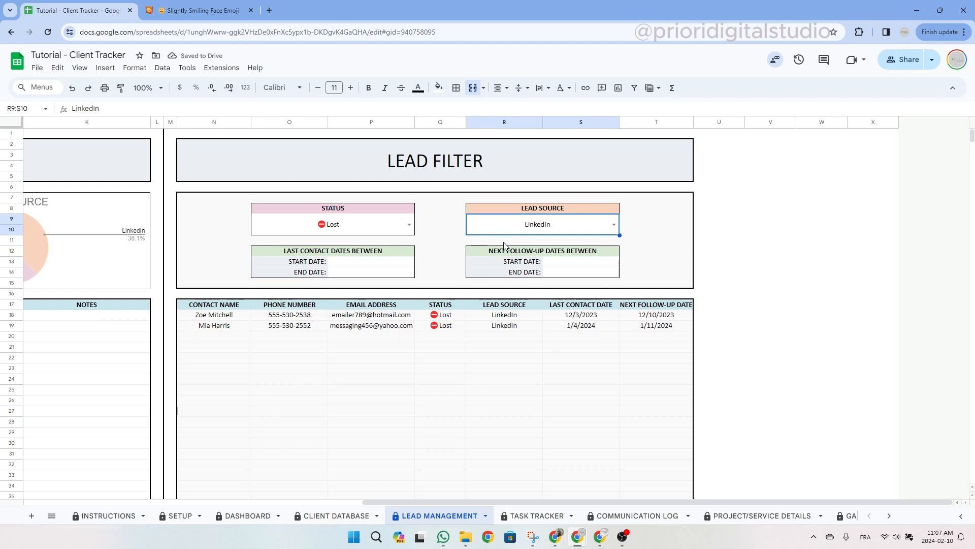
{"action": "left_click", "coordinate": [226, 317]}
{"action": "left_click_drag", "start_coordinate": [226, 322], "coordinate": [645, 331]}
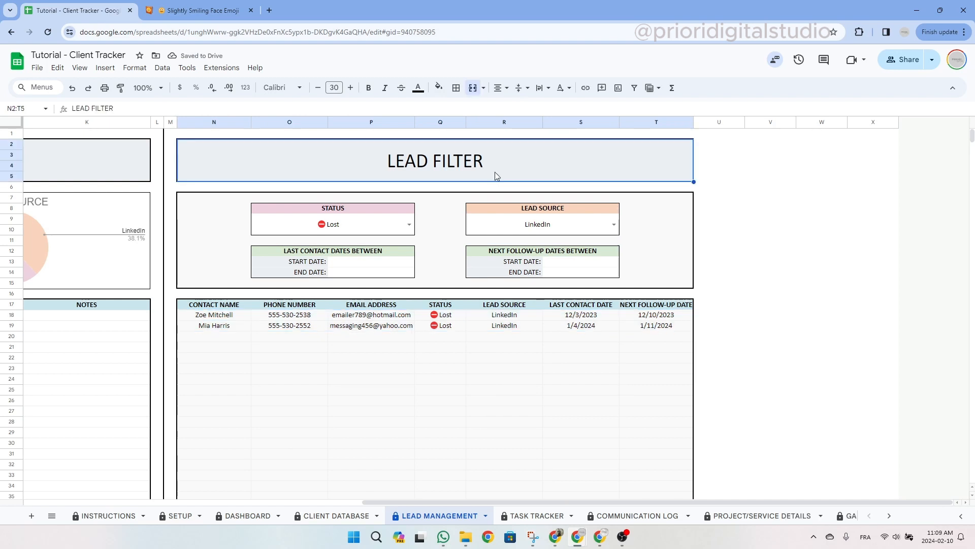
Delete the Lost status and LinkedIn source values so every lead shows again.
{"action": "left_click", "coordinate": [339, 230]}
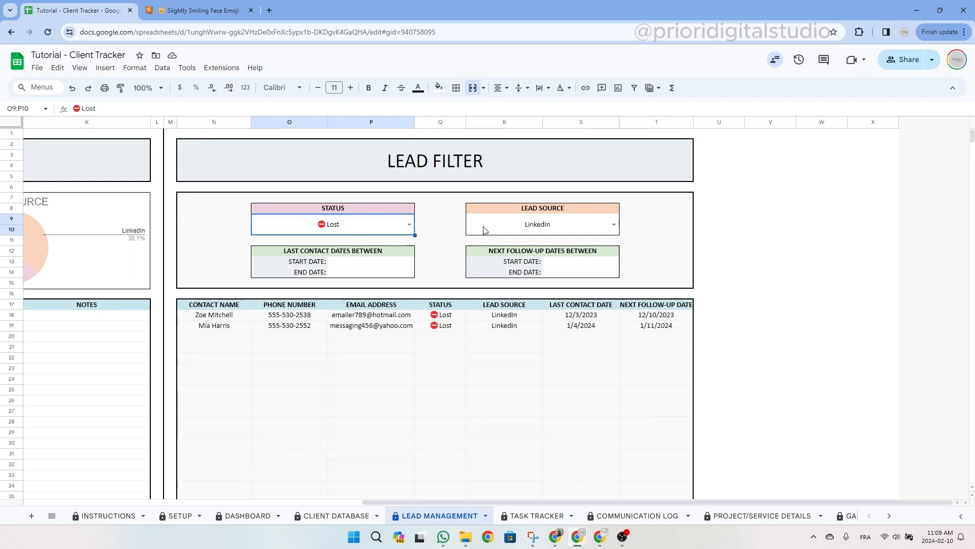
{"action": "key", "text": "Delete"}
{"action": "left_click", "coordinate": [528, 228]}
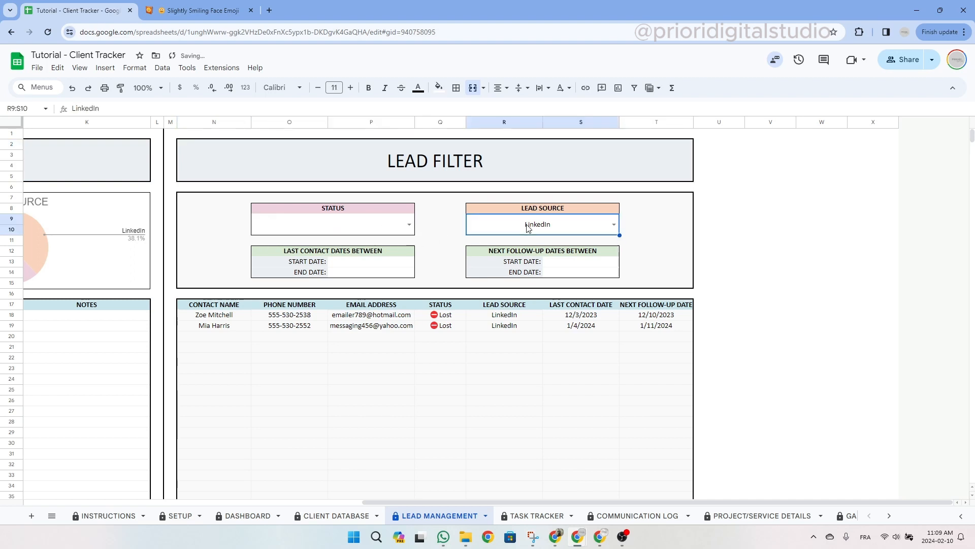
{"action": "key", "text": "Delete"}
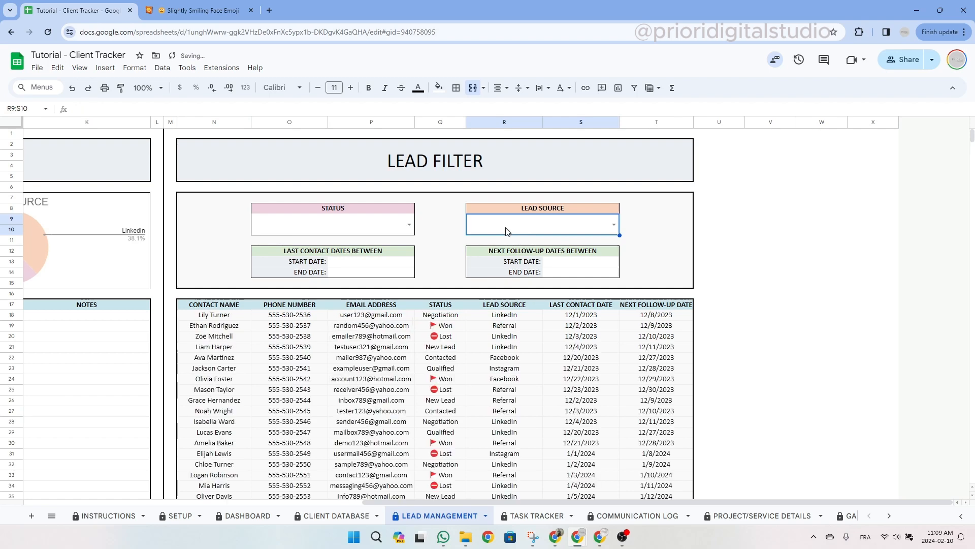
{"action": "left_click", "coordinate": [438, 261]}
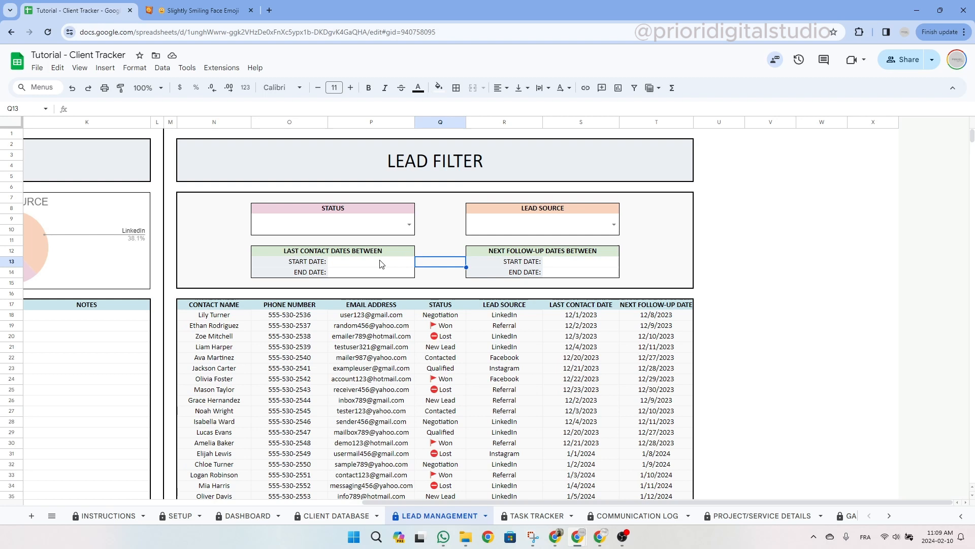
Set the last contact date range filter to start January 1, 2024 and pick a later end month.
{"action": "double_click", "coordinate": [381, 262]}
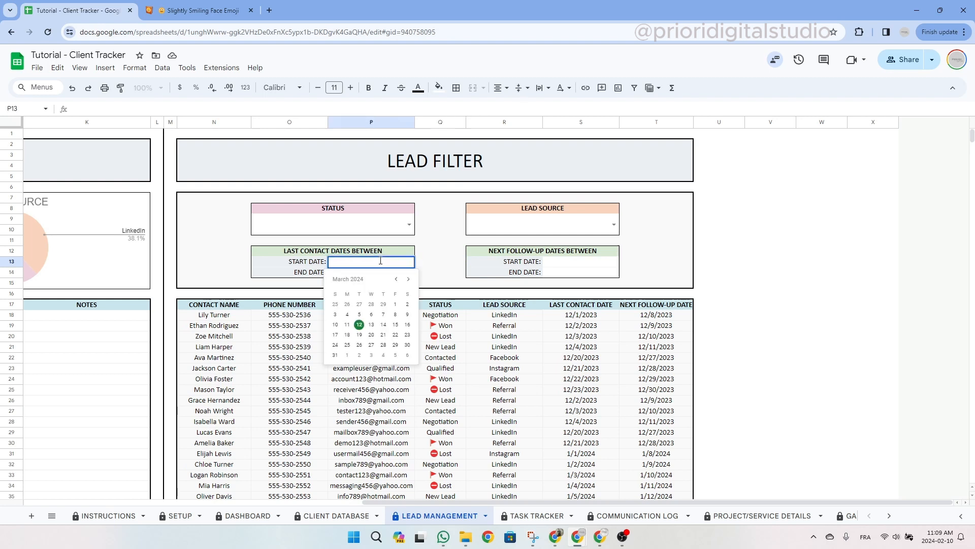
{"action": "left_click", "coordinate": [396, 279]}
{"action": "left_click", "coordinate": [396, 279]}
{"action": "left_click", "coordinate": [347, 304]}
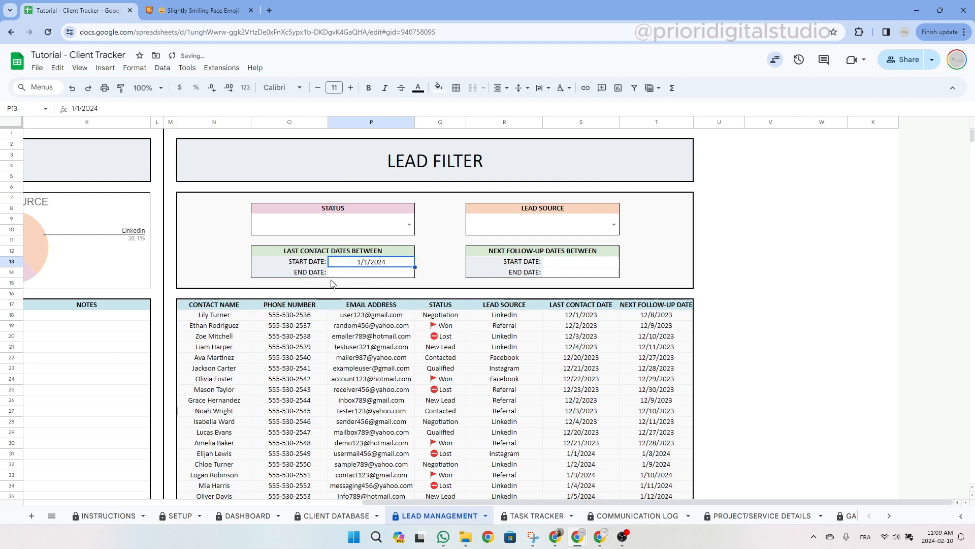
{"action": "left_click", "coordinate": [388, 274]}
{"action": "double_click", "coordinate": [388, 274]}
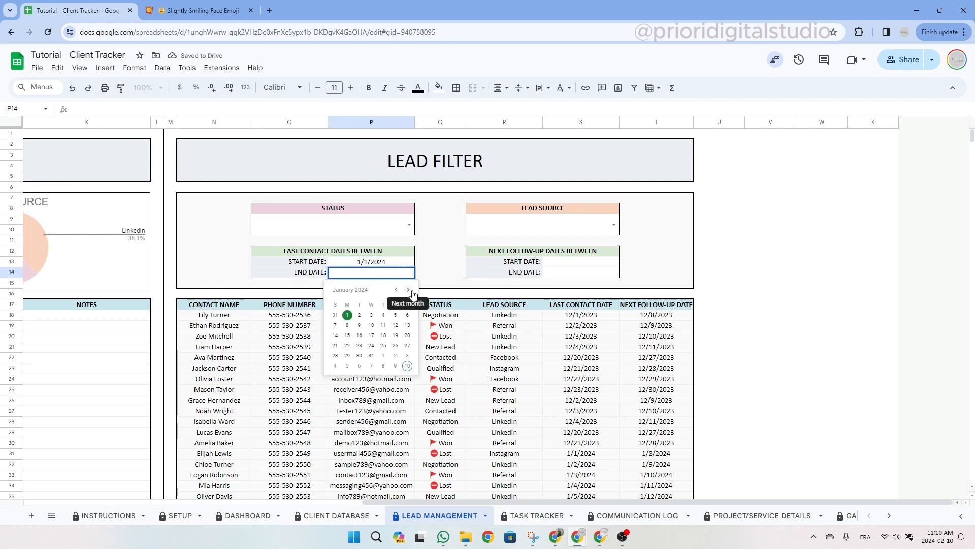
{"action": "left_click", "coordinate": [410, 290]}
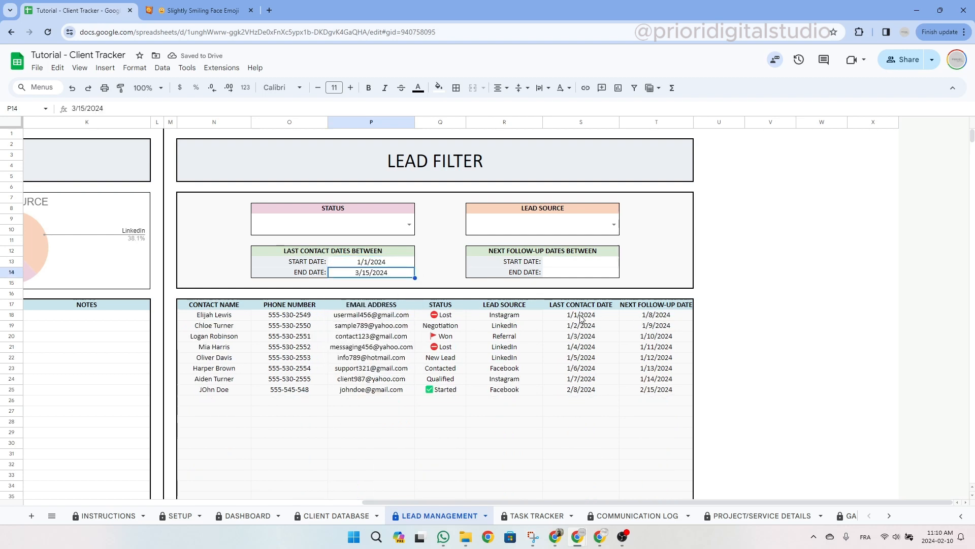
{"action": "left_click_drag", "start_coordinate": [581, 314], "coordinate": [582, 390]}
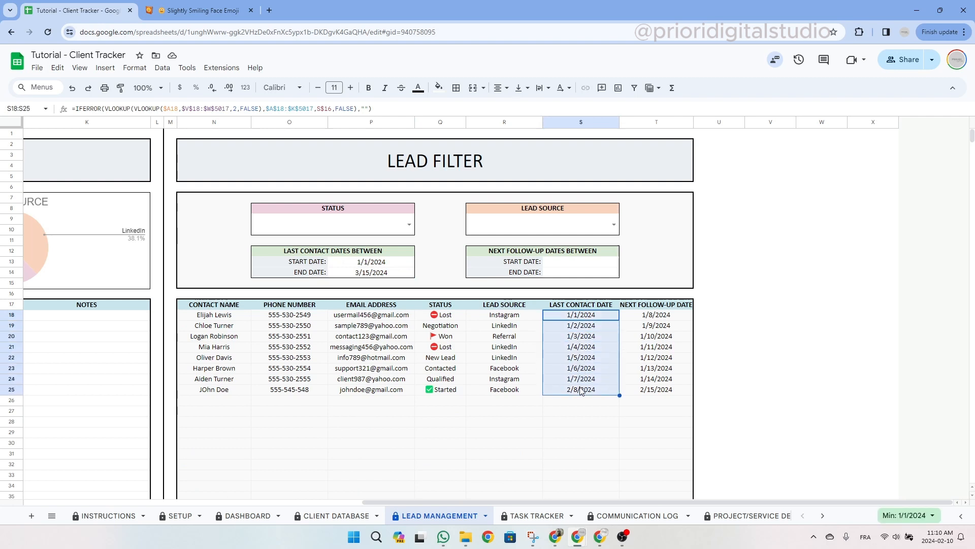
{"action": "left_click", "coordinate": [573, 254]}
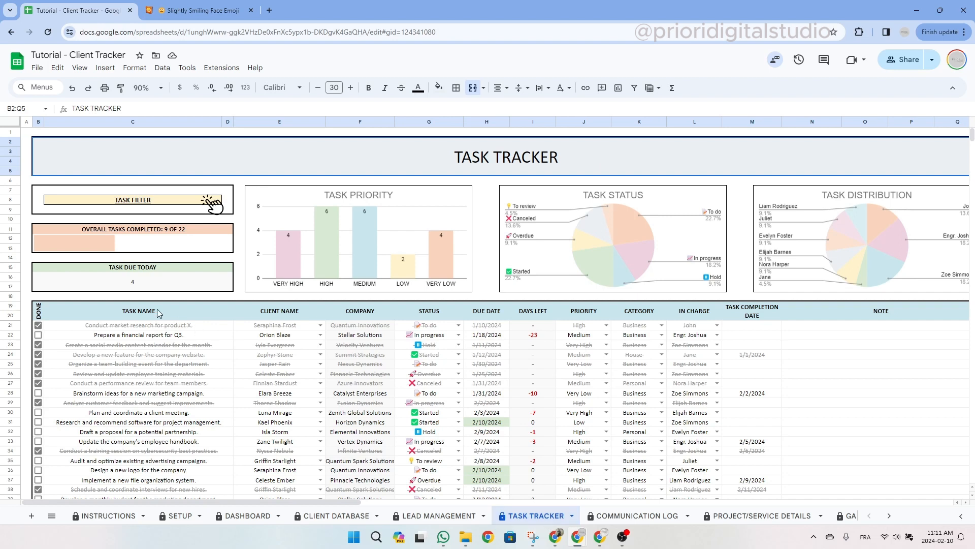
Review the task table's columns, then tick DONE in B22 for the Q3 financial report task.
{"action": "left_click", "coordinate": [264, 313]}
{"action": "left_click", "coordinate": [429, 314]}
{"action": "left_click", "coordinate": [487, 312]}
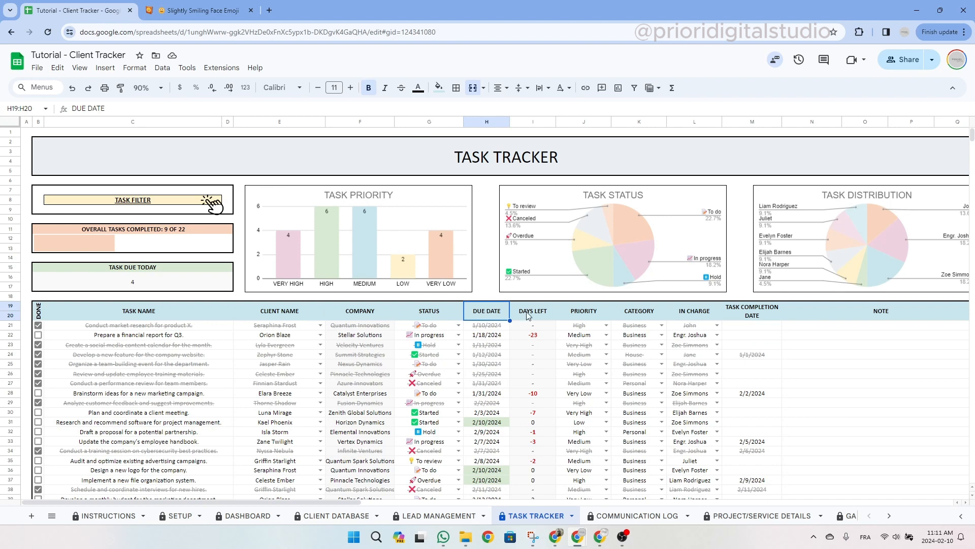
{"action": "left_click", "coordinate": [542, 312]}
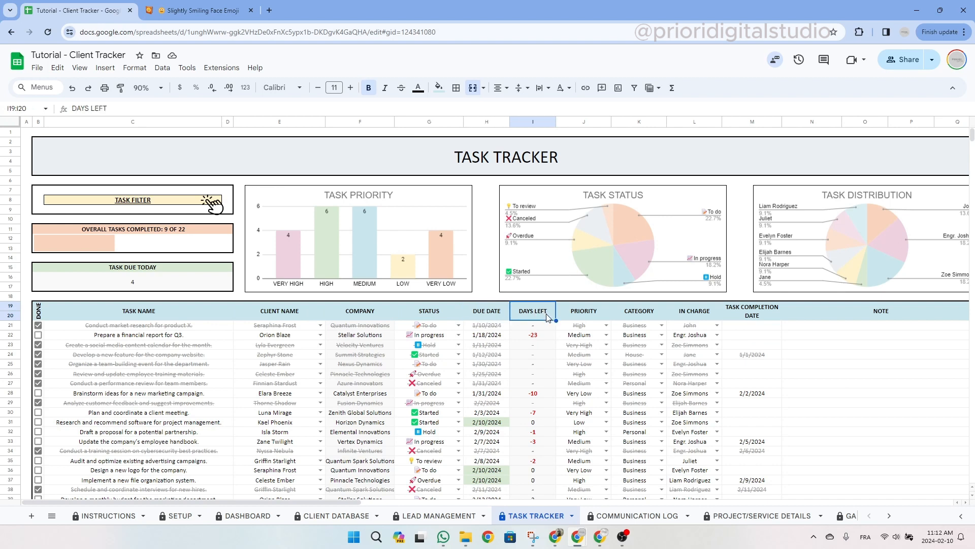
{"action": "left_click", "coordinate": [589, 314]}
{"action": "left_click_drag", "start_coordinate": [614, 312], "coordinate": [703, 312]}
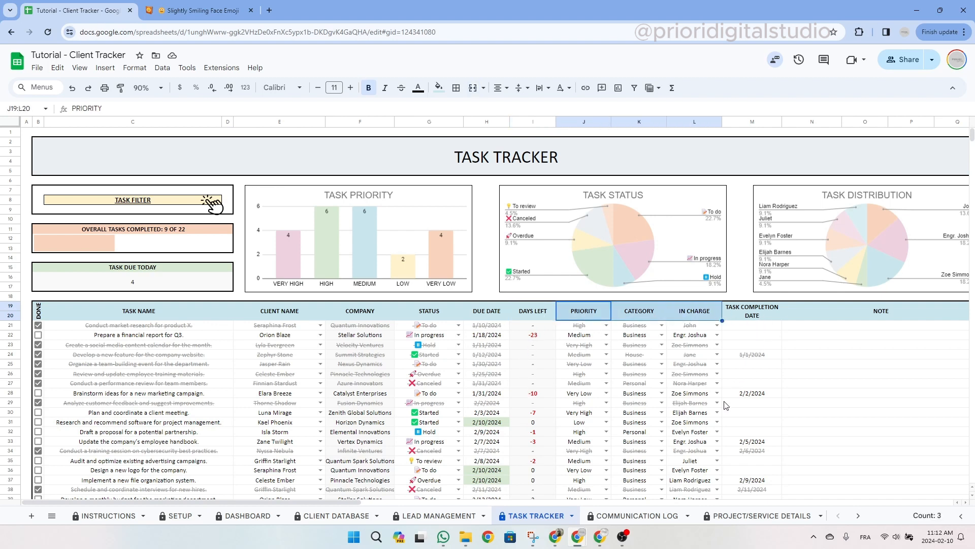
{"action": "left_click", "coordinate": [771, 318]}
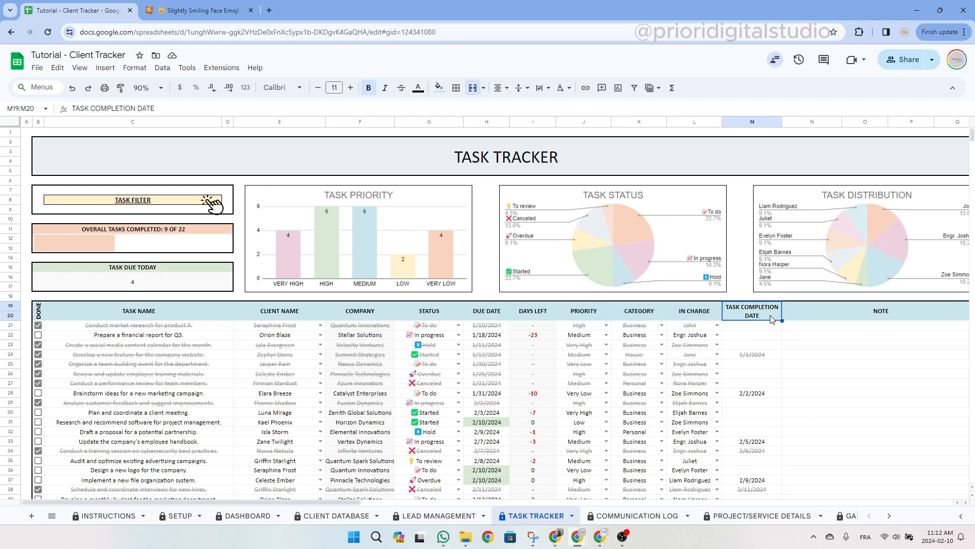
{"action": "left_click", "coordinate": [887, 314]}
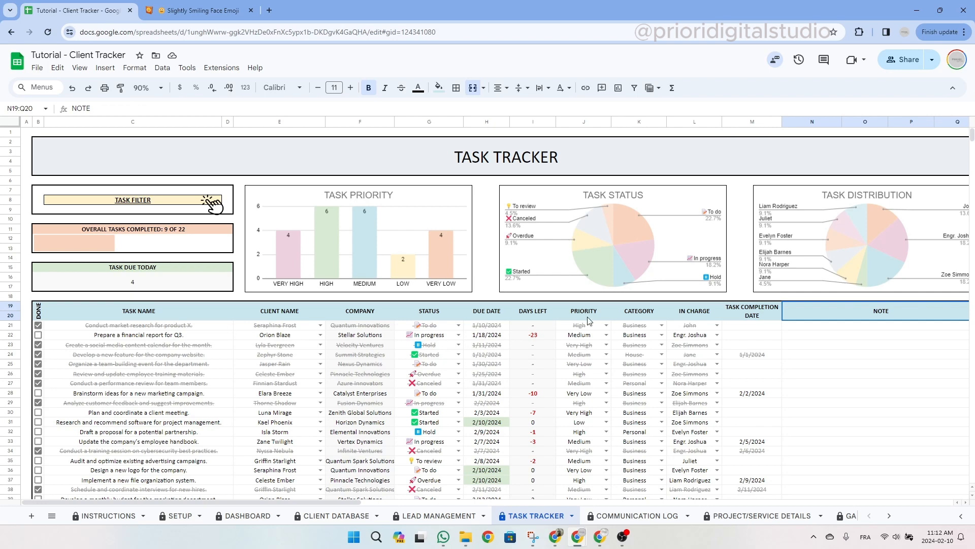
{"action": "left_click", "coordinate": [38, 312]}
{"action": "scroll", "coordinate": [39, 323], "scroll_direction": "down", "scroll_amount": 2}
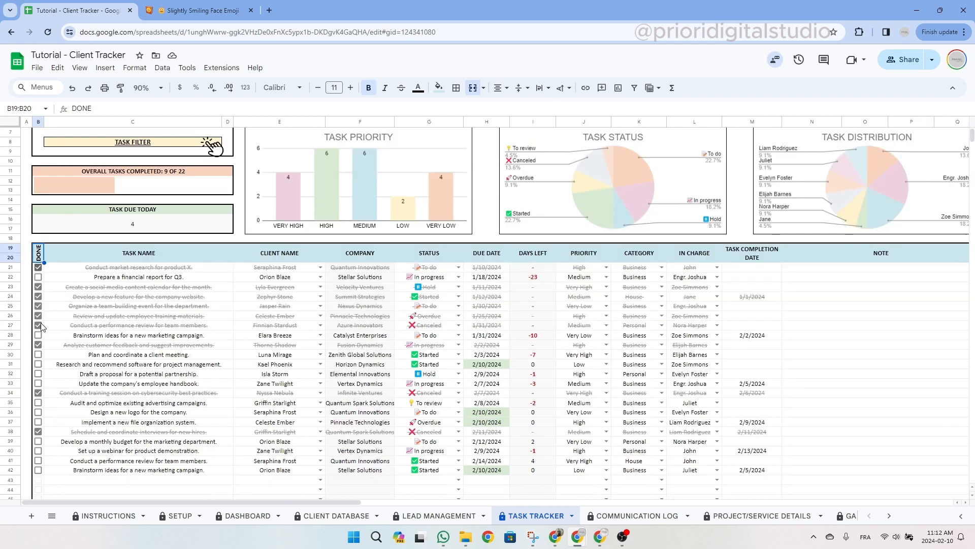
{"action": "left_click", "coordinate": [39, 278]}
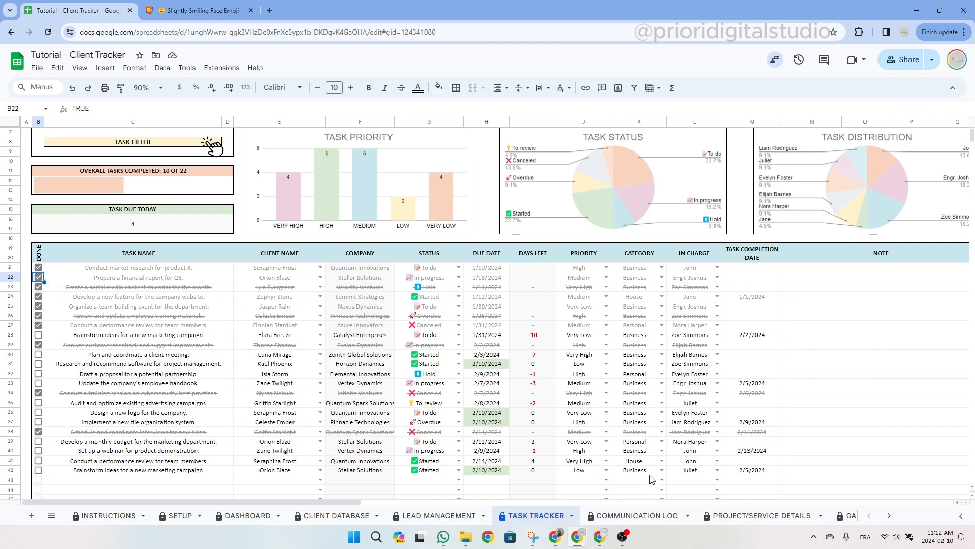
Review the Task Tracker title, overall tasks-completed counter and tasks-due-today count.
{"action": "scroll", "coordinate": [652, 480], "scroll_direction": "up", "scroll_amount": 2}
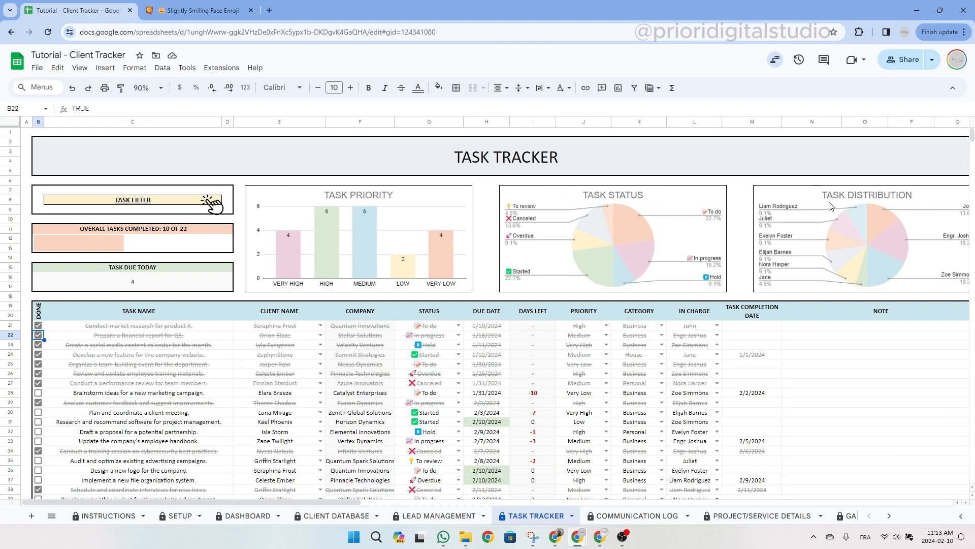
{"action": "left_click", "coordinate": [561, 157]}
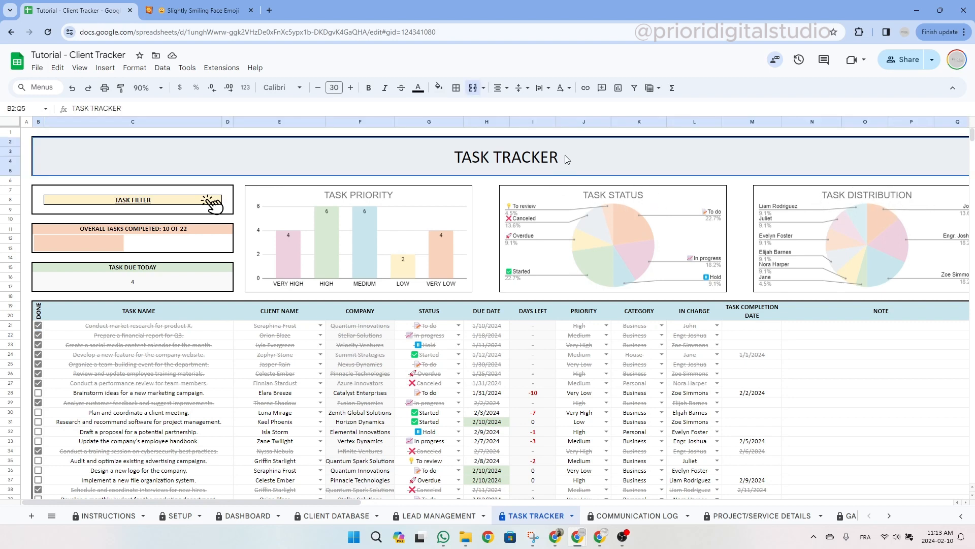
{"action": "left_click", "coordinate": [138, 234]}
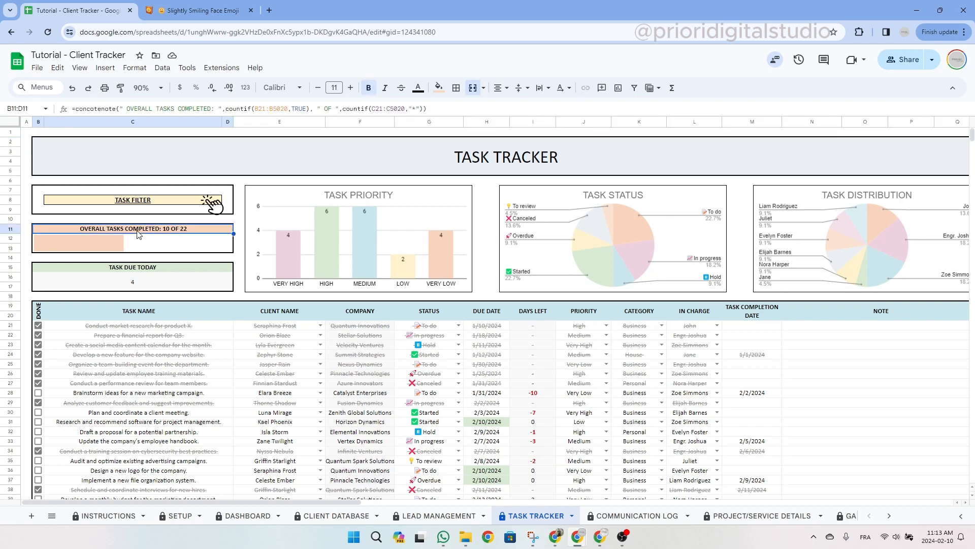
{"action": "left_click", "coordinate": [155, 272]}
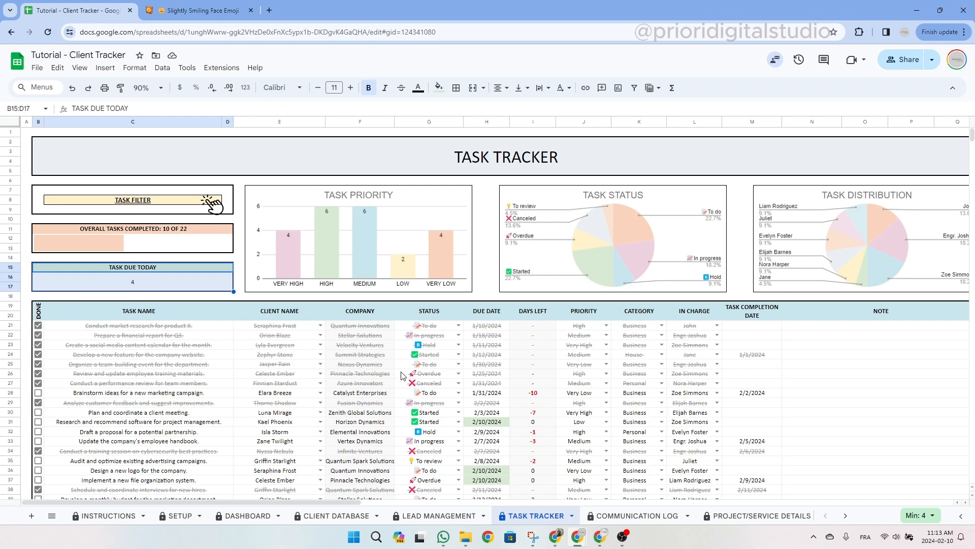
{"action": "scroll", "coordinate": [401, 375], "scroll_direction": "down", "scroll_amount": 5}
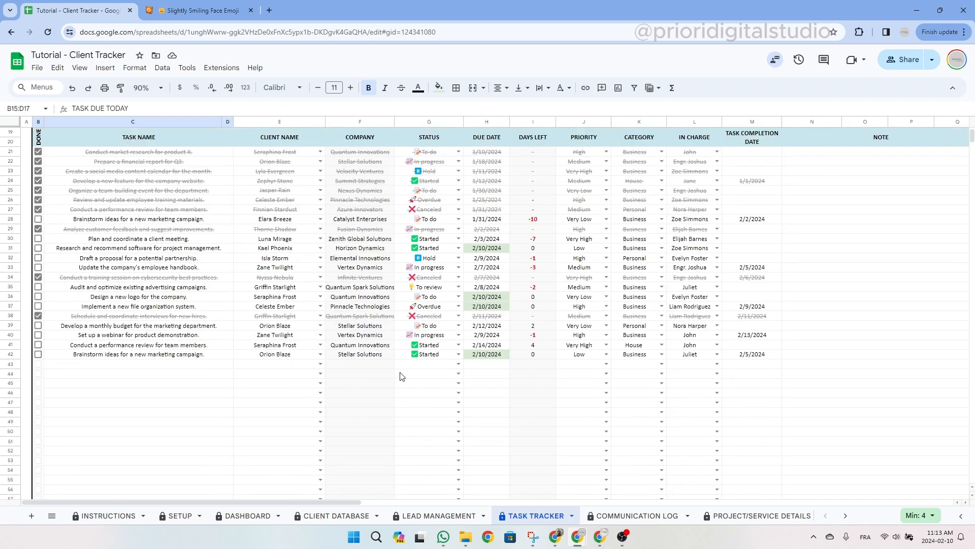
Add task 'Write follow up email' in row 43, choose its client, and set status Hold.
{"action": "left_click", "coordinate": [138, 365]}
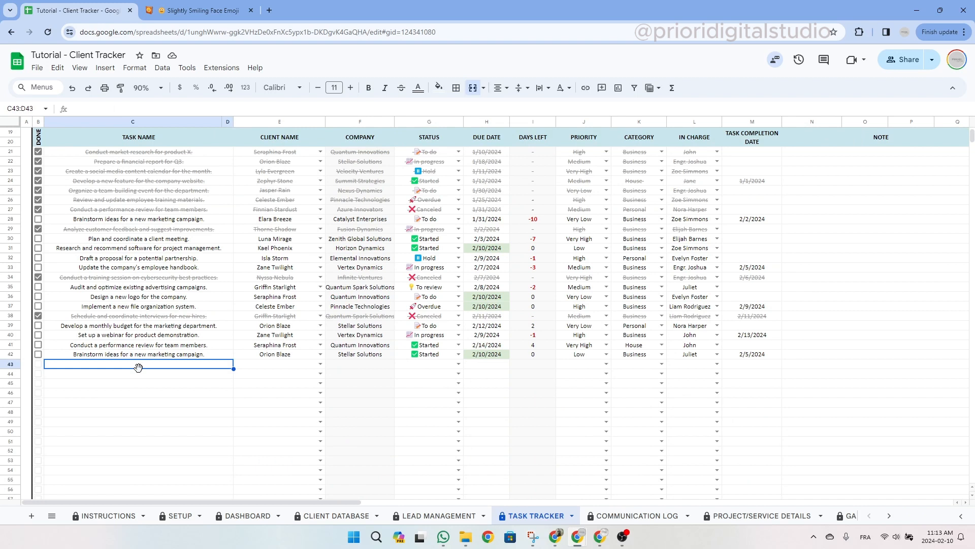
{"action": "type", "text": "W"}
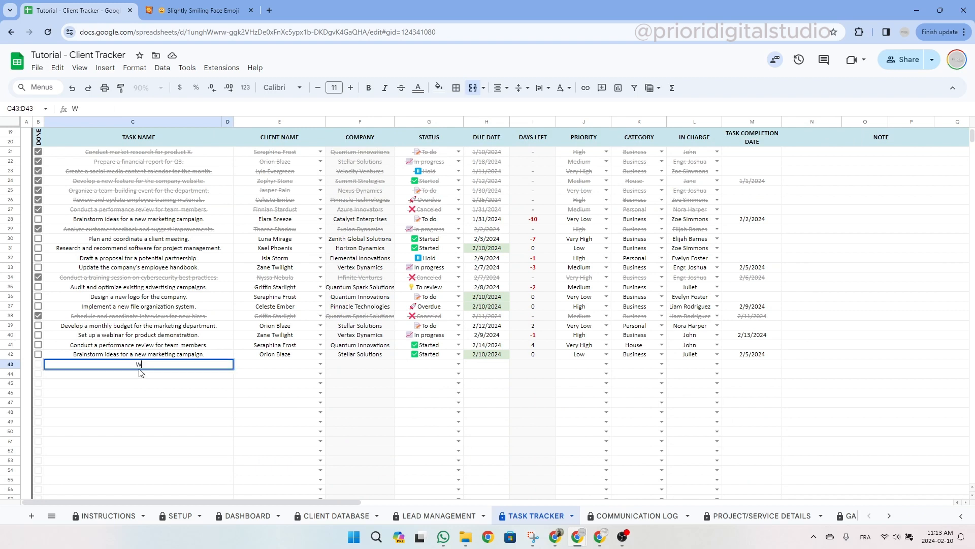
{"action": "type", "text": "rite follow up email"}
{"action": "key", "text": "Tab"}
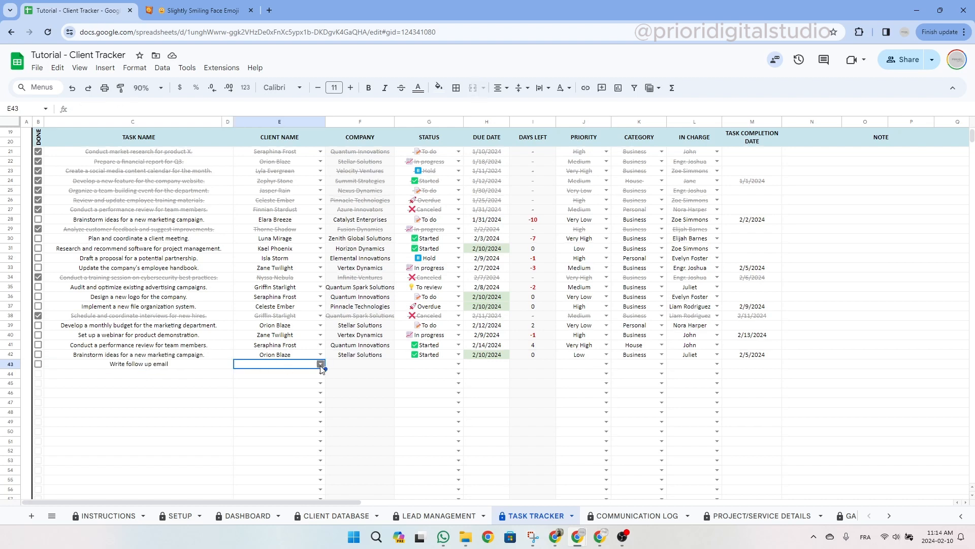
{"action": "left_click", "coordinate": [321, 364]}
{"action": "mouse_move", "coordinate": [319, 389]}
{"action": "left_mouse_down"}
{"action": "mouse_move", "coordinate": [316, 455]}
{"action": "mouse_move", "coordinate": [315, 392]}
{"action": "left_mouse_up"}
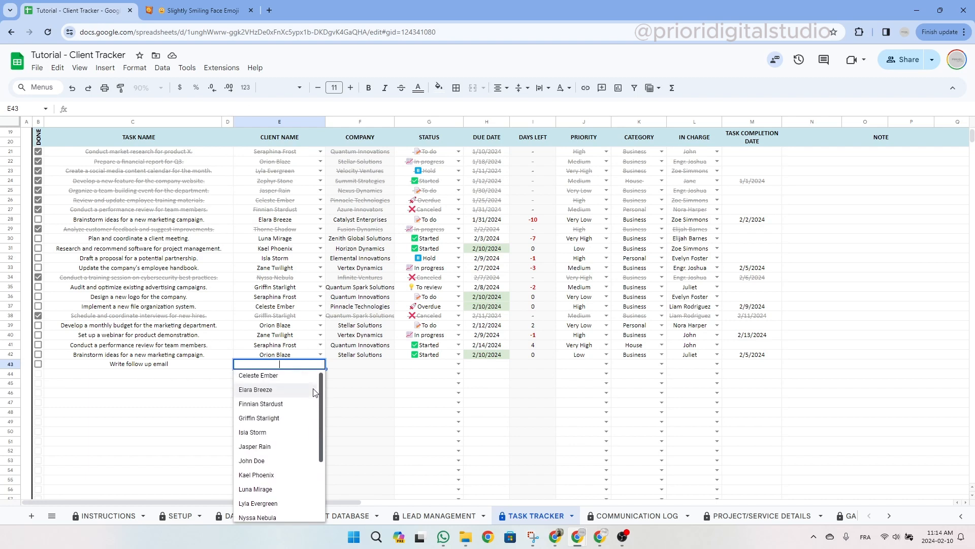
{"action": "left_click", "coordinate": [270, 463]}
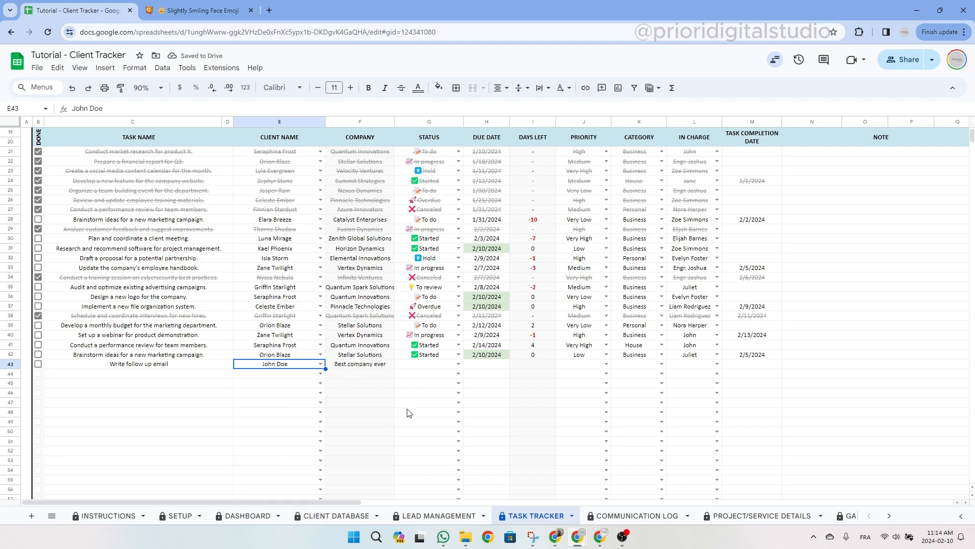
{"action": "left_click", "coordinate": [458, 365]}
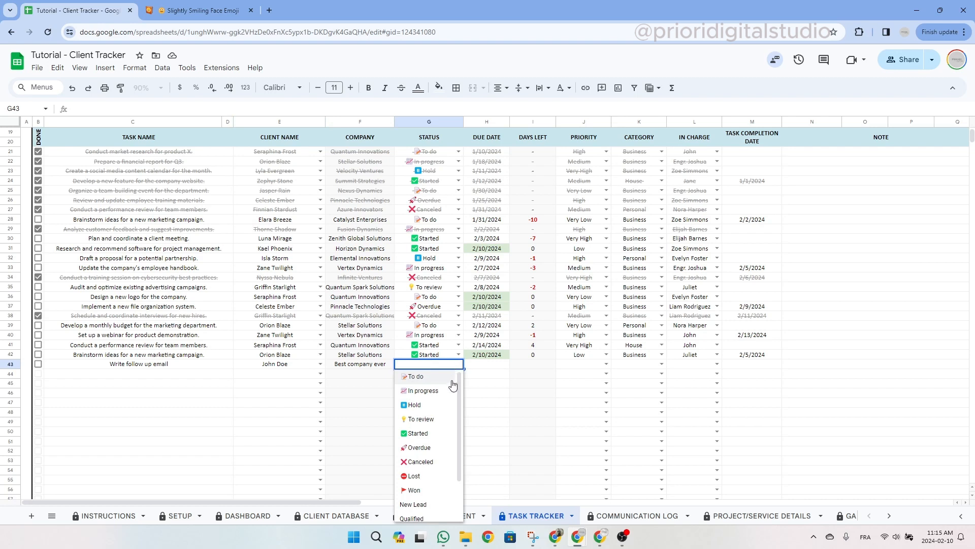
{"action": "left_click", "coordinate": [429, 405]}
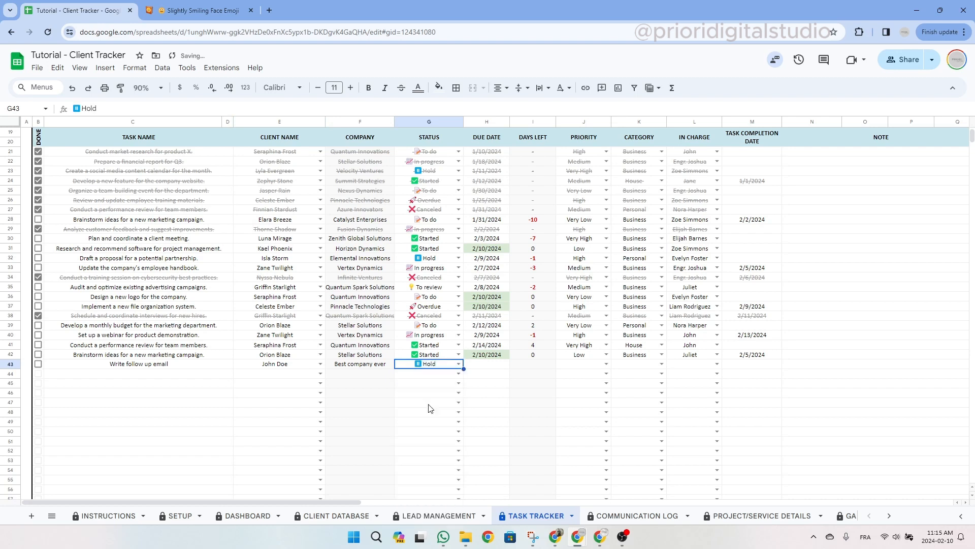
{"action": "double_click", "coordinate": [491, 365]}
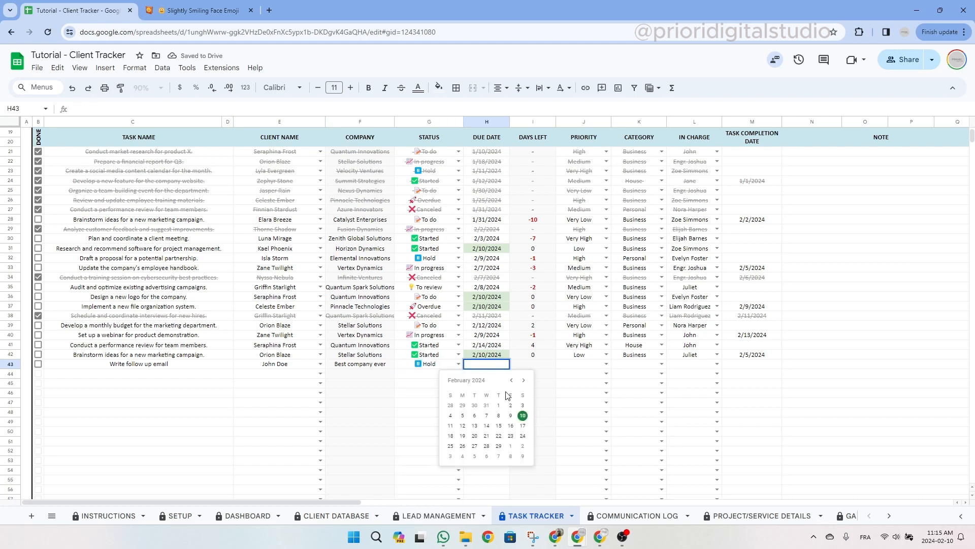
Set the new task's due date to 2/12/2024, giving 2 days left.
{"action": "left_click", "coordinate": [523, 416]}
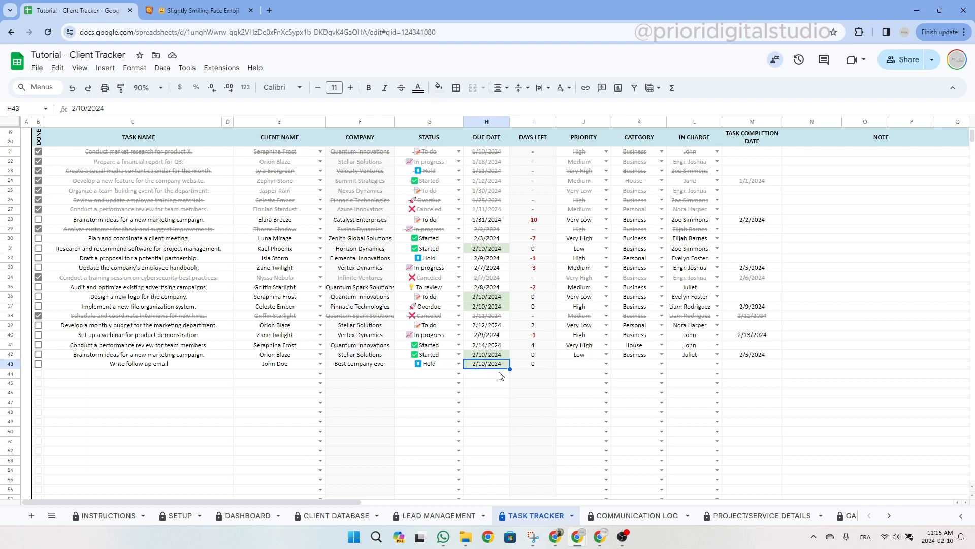
{"action": "left_click", "coordinate": [547, 367]}
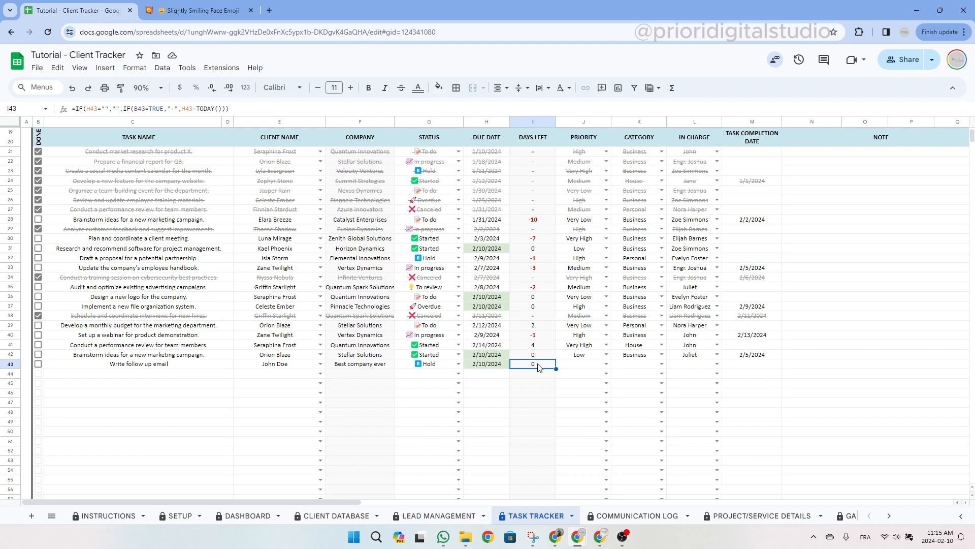
{"action": "double_click", "coordinate": [488, 365]}
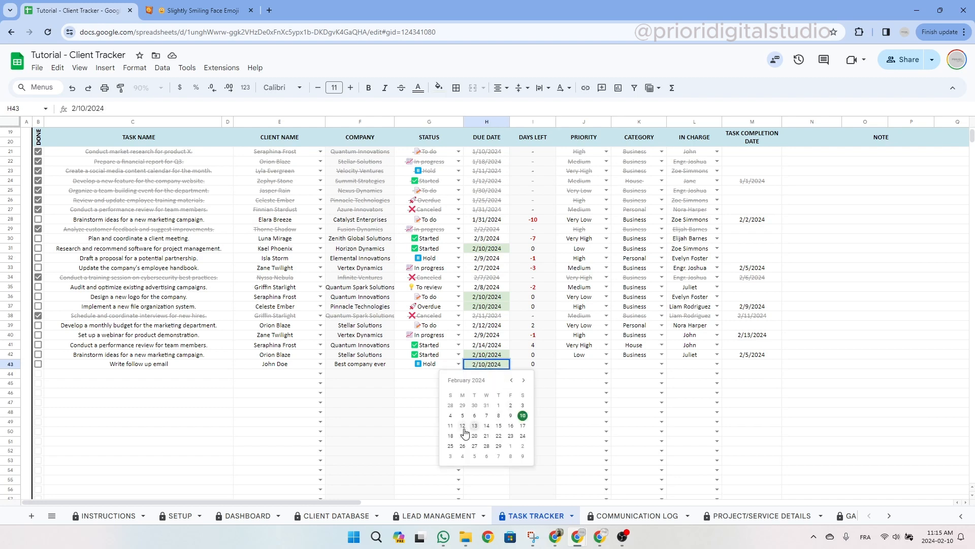
{"action": "left_click", "coordinate": [461, 431]}
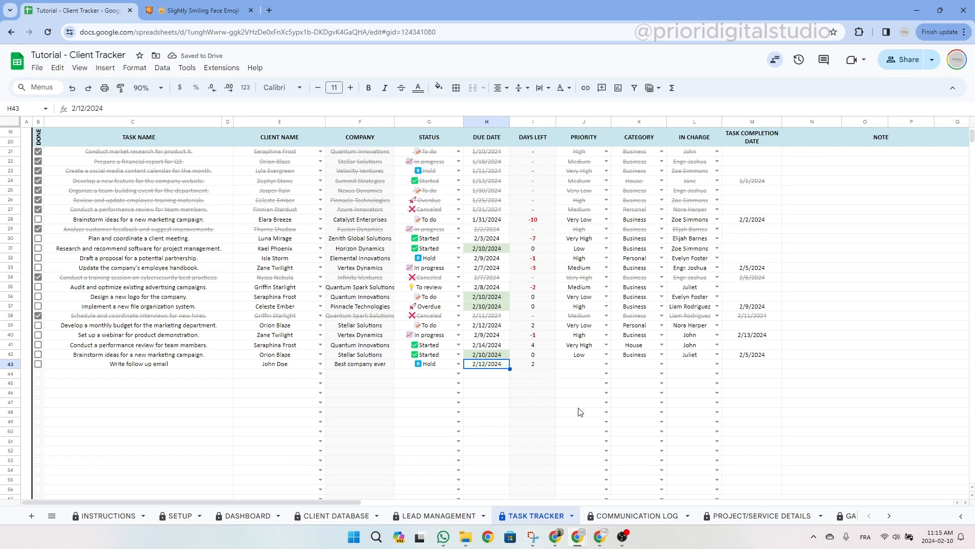
{"action": "left_click", "coordinate": [535, 365]}
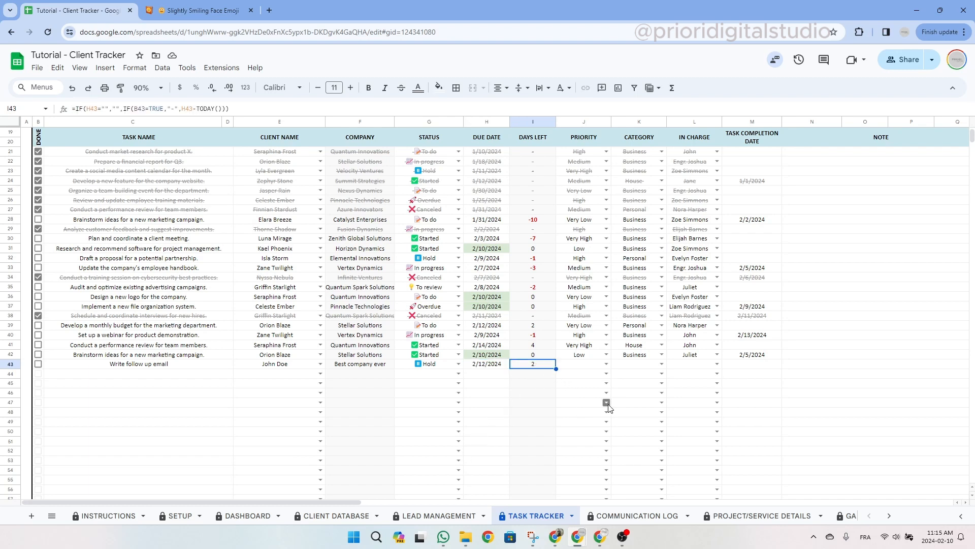
Give the task Medium priority and Business category, and assign a person in charge.
{"action": "left_click", "coordinate": [606, 364]}
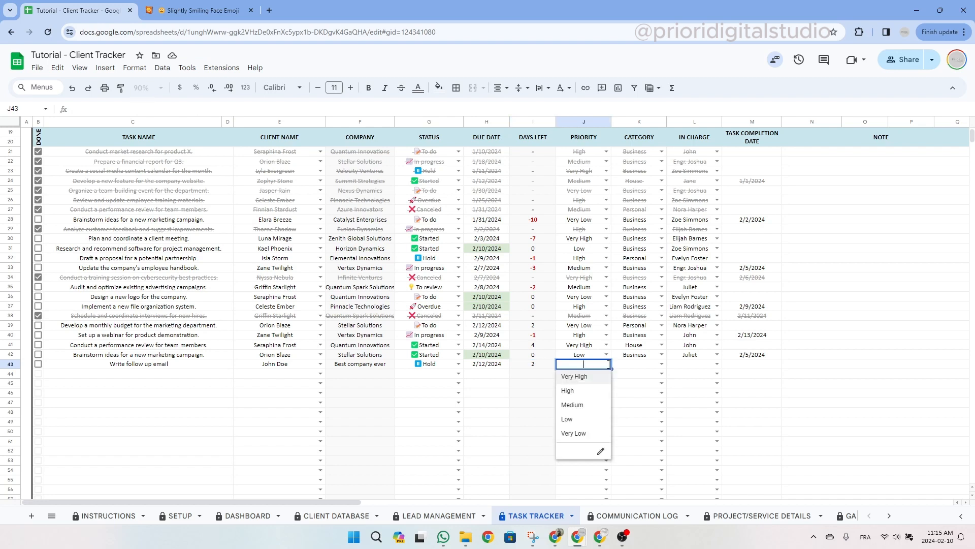
{"action": "left_click", "coordinate": [601, 407]}
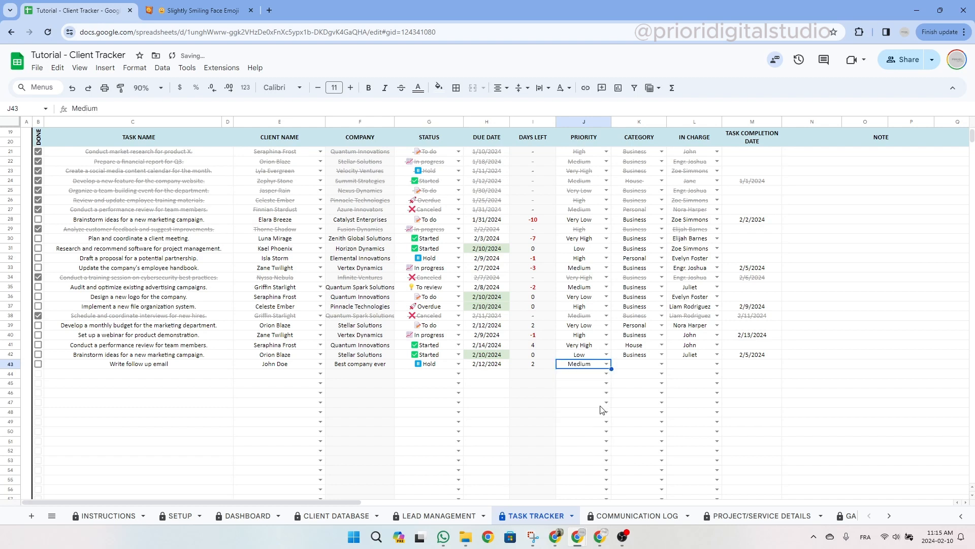
{"action": "left_click", "coordinate": [662, 364]}
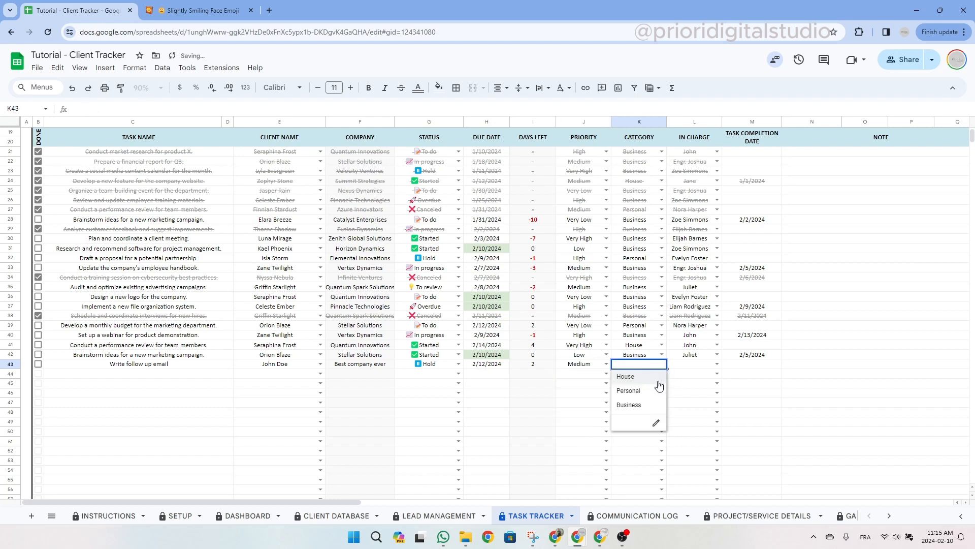
{"action": "left_click", "coordinate": [655, 406]}
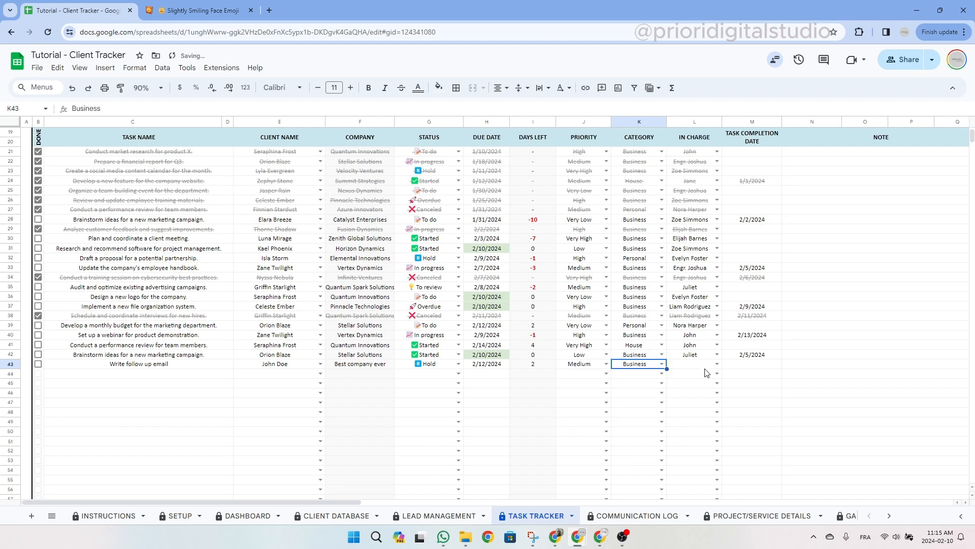
{"action": "left_click", "coordinate": [718, 364]}
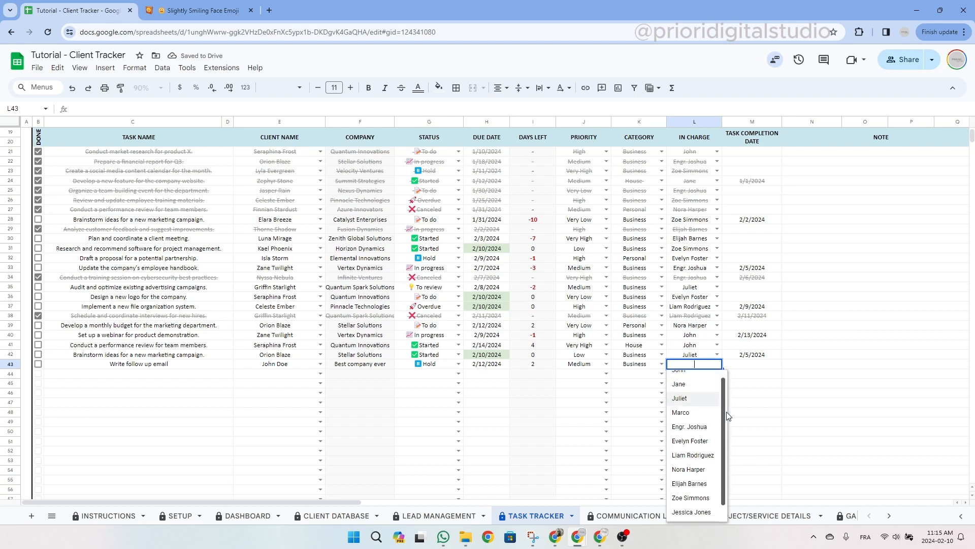
{"action": "scroll", "coordinate": [696, 447], "scroll_direction": "down", "scroll_amount": 2}
{"action": "left_click", "coordinate": [701, 499]}
{"action": "left_click", "coordinate": [773, 365]}
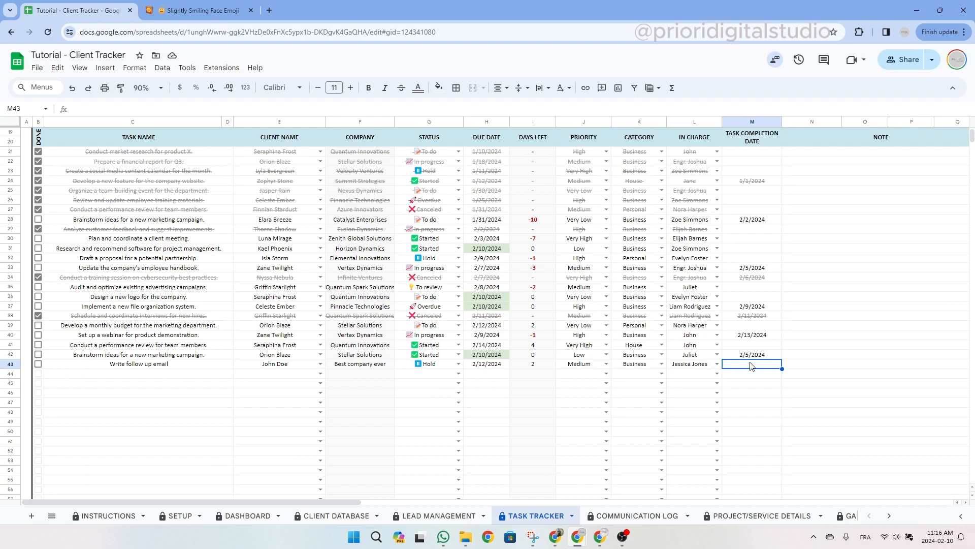
{"action": "left_click", "coordinate": [818, 366]}
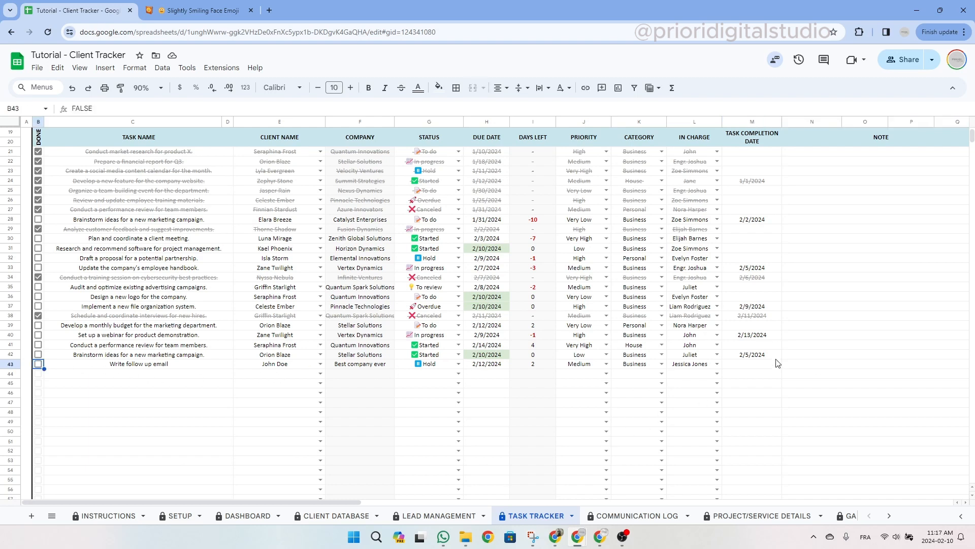
Pick 2/10/2024 as the M43 completion date and tick the B43 Done box.
{"action": "double_click", "coordinate": [764, 366]}
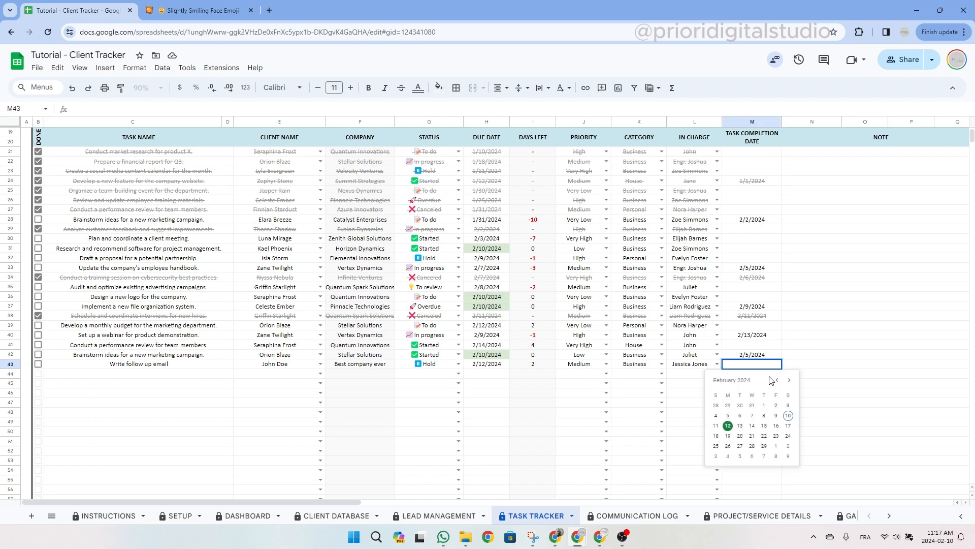
{"action": "left_click", "coordinate": [788, 415]}
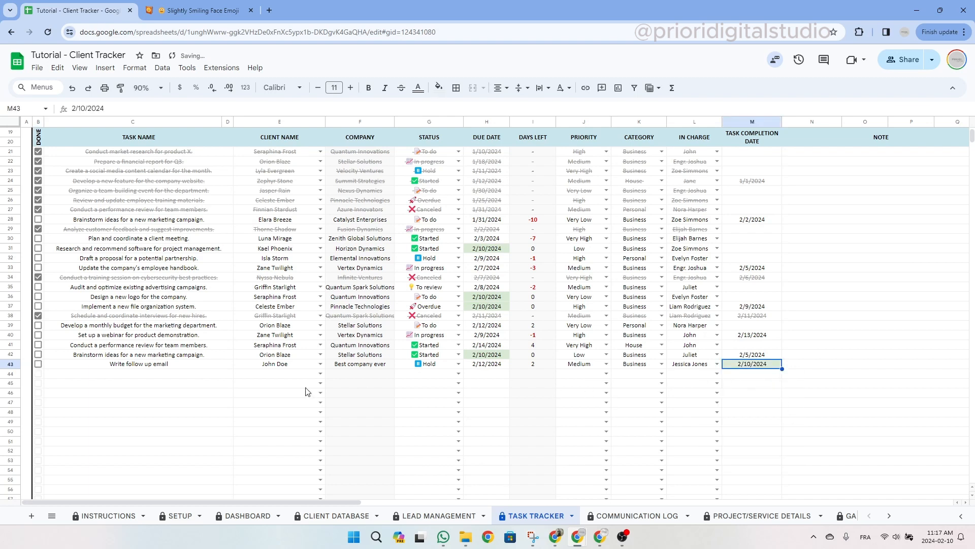
{"action": "left_click", "coordinate": [39, 365]}
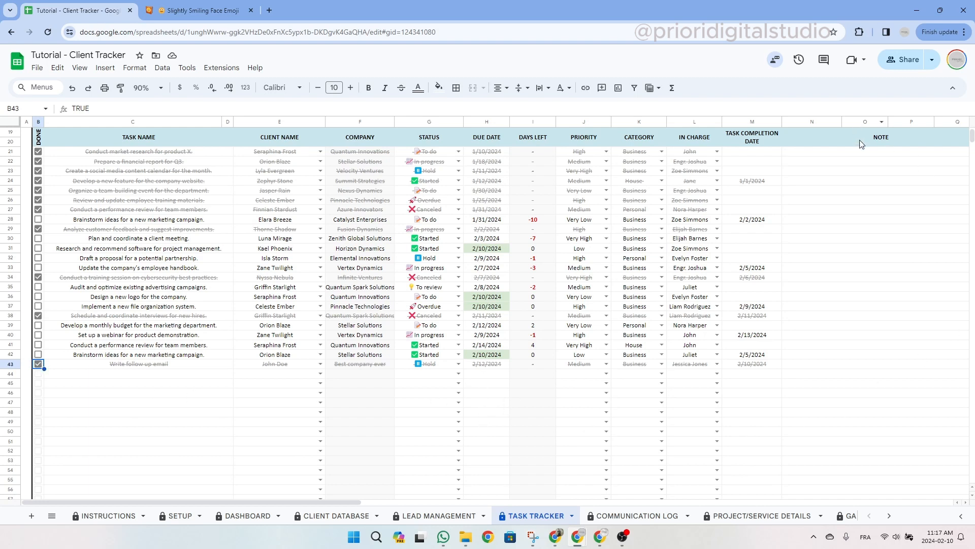
{"action": "left_click", "coordinate": [875, 138]}
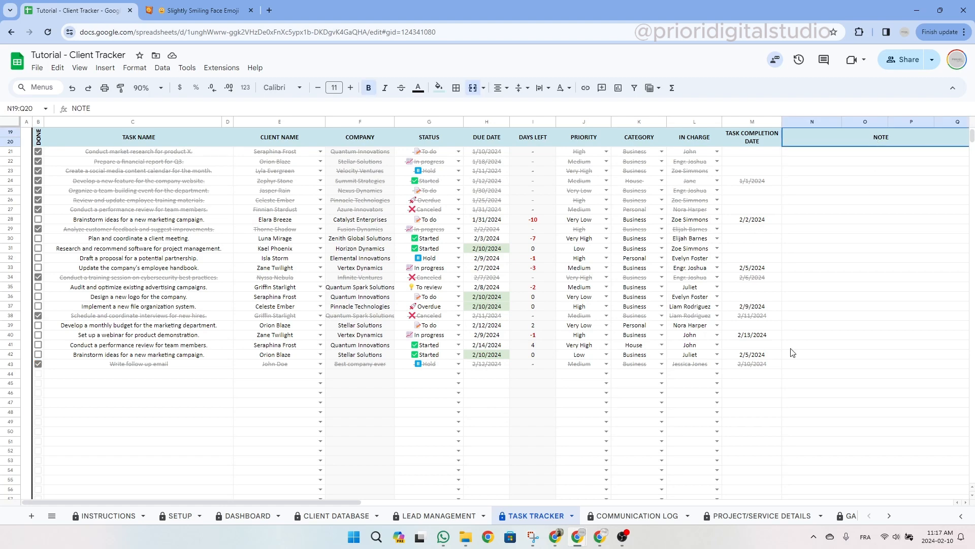
{"action": "scroll", "coordinate": [791, 353], "scroll_direction": "up", "scroll_amount": 5}
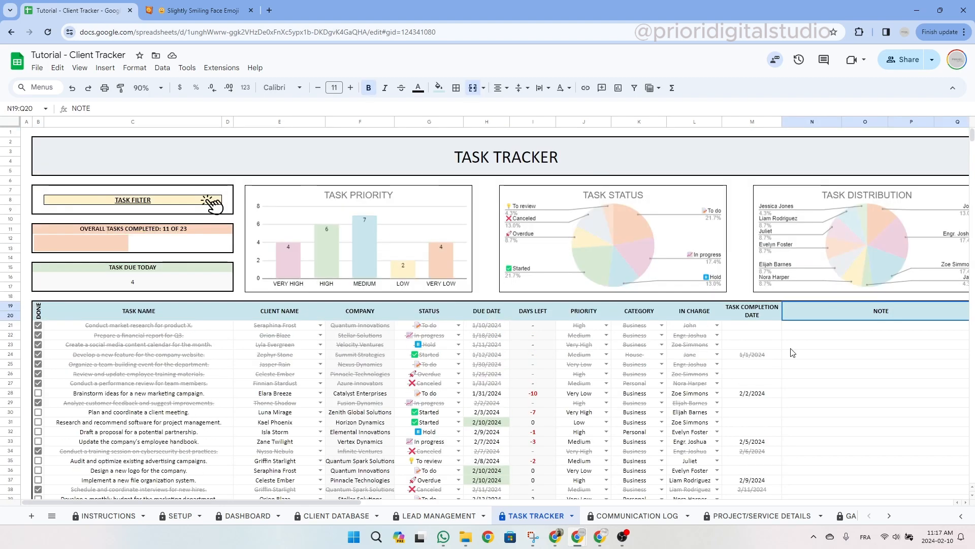
Follow the TASK FILTER link and review its completed, client name and sort order filters.
{"action": "left_click", "coordinate": [155, 205]}
{"action": "left_click", "coordinate": [109, 217]}
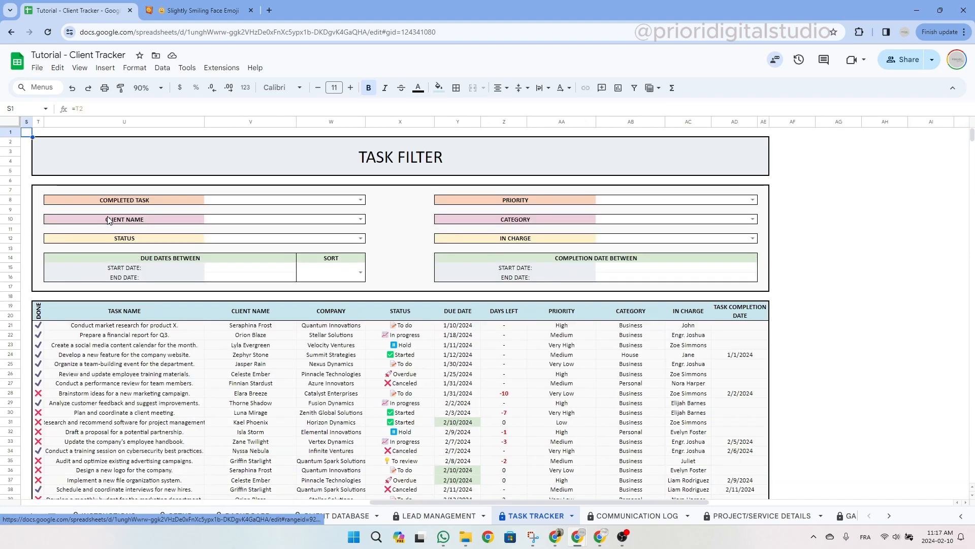
{"action": "left_click_drag", "start_coordinate": [485, 502], "coordinate": [79, 484]}
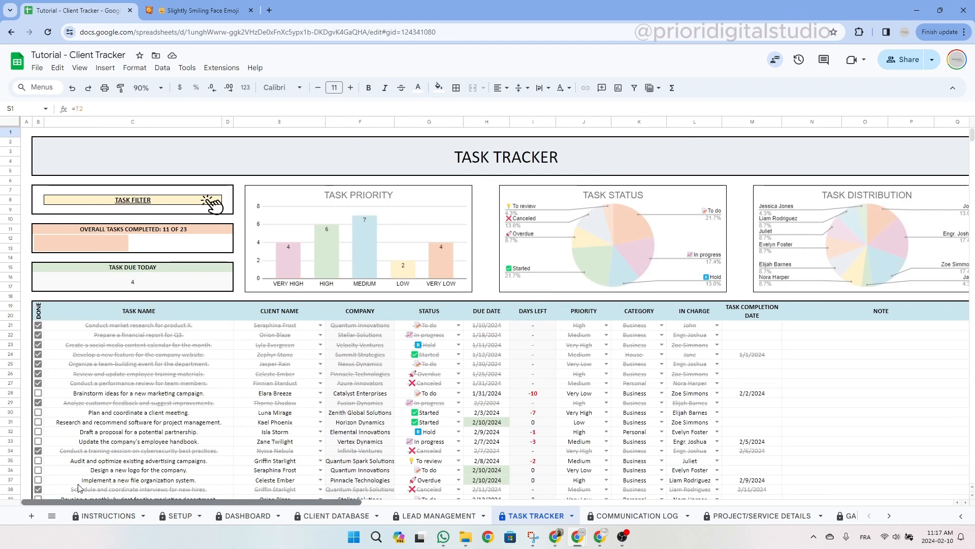
{"action": "left_click", "coordinate": [131, 203]}
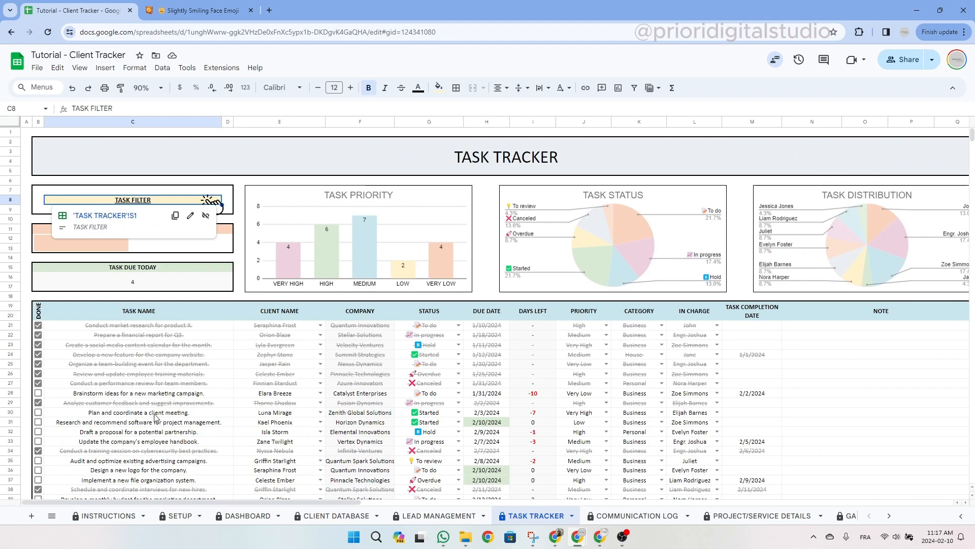
{"action": "left_click_drag", "start_coordinate": [231, 502], "coordinate": [543, 486]}
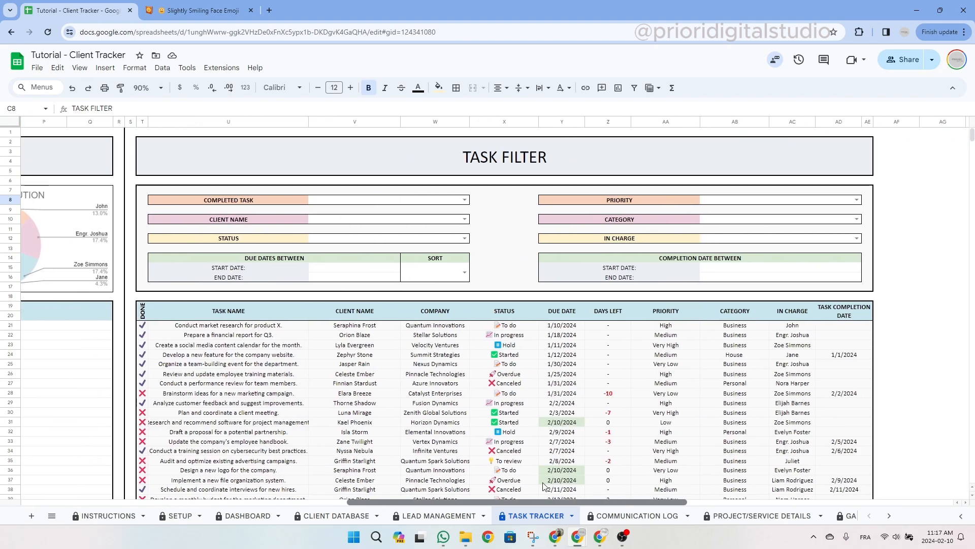
{"action": "left_click", "coordinate": [546, 161]}
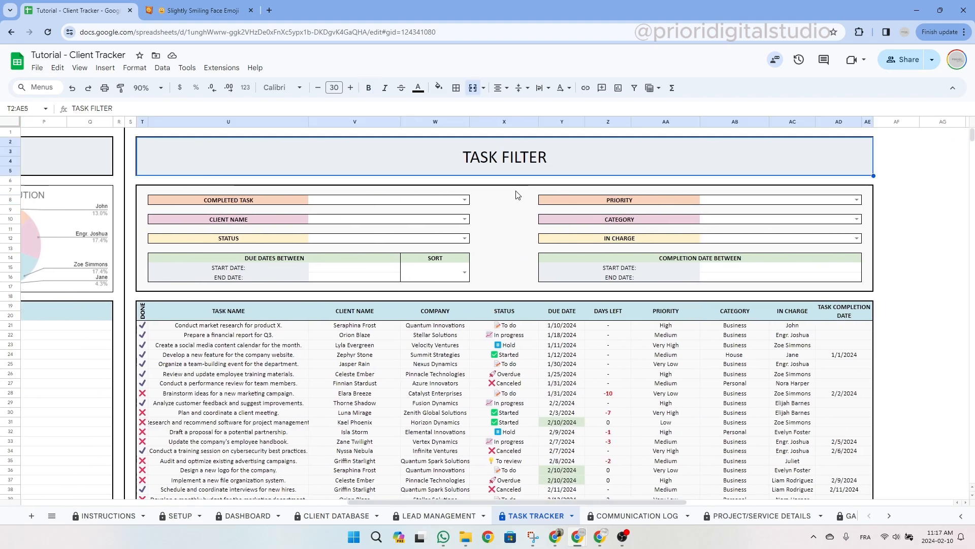
{"action": "left_click", "coordinate": [245, 200]}
{"action": "left_click", "coordinate": [247, 220]}
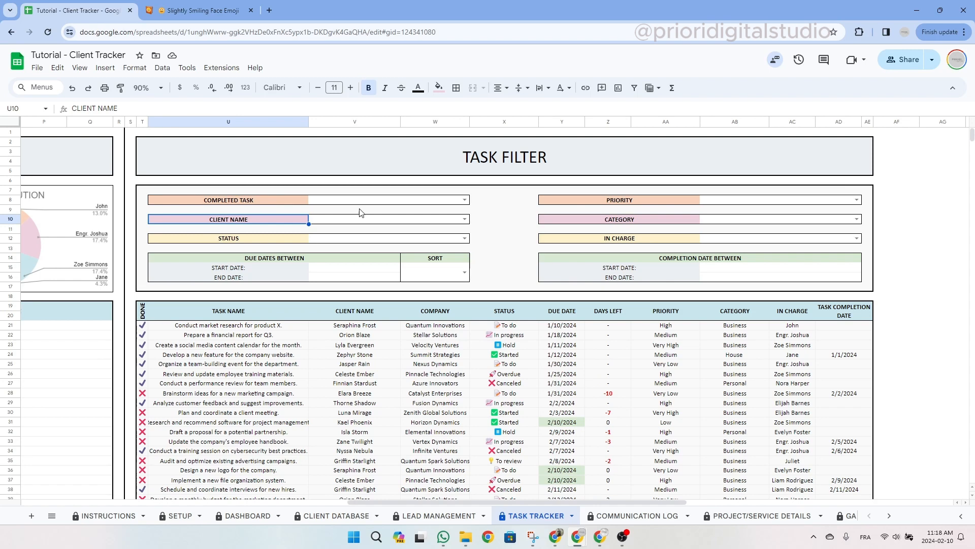
{"action": "left_click", "coordinate": [464, 272]}
{"action": "left_click", "coordinate": [491, 192]}
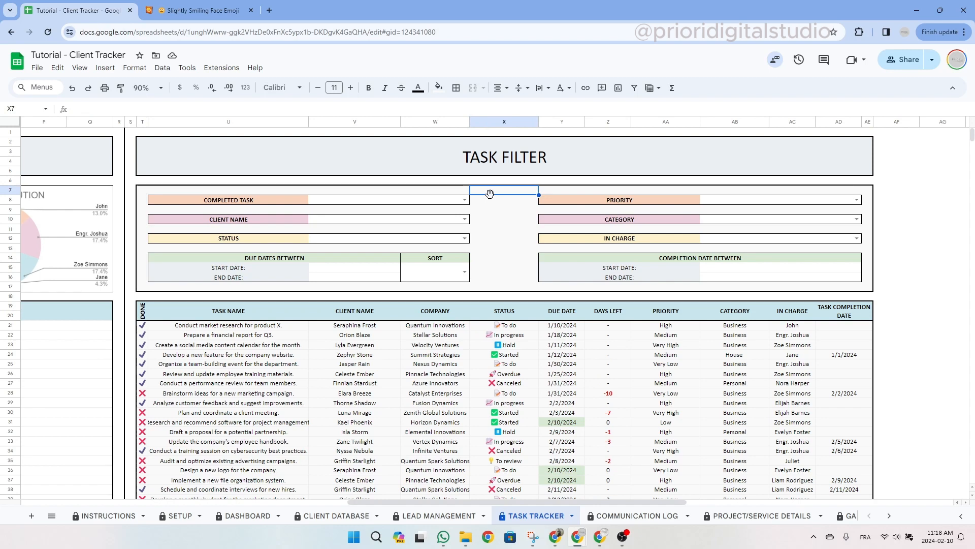
{"action": "left_click", "coordinate": [465, 200]}
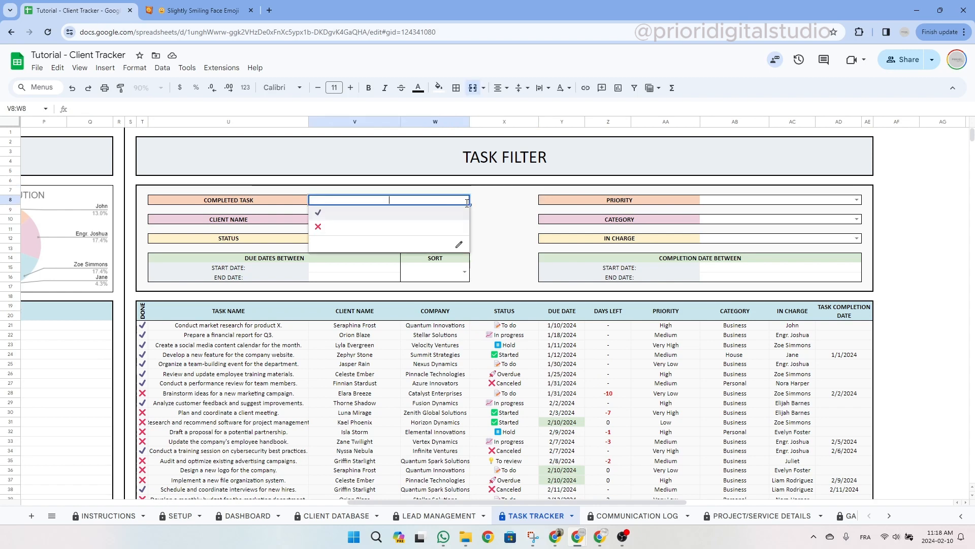
{"action": "left_click", "coordinate": [322, 216]}
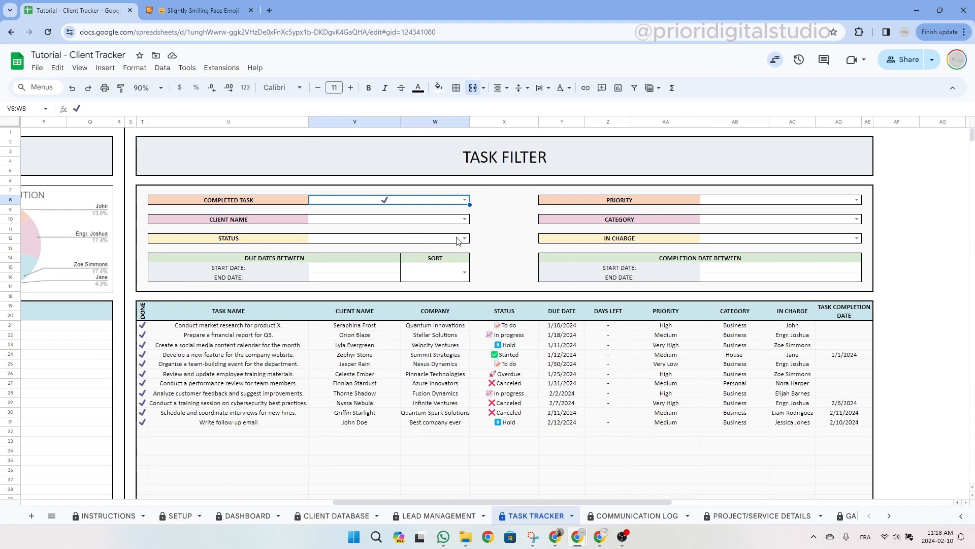
{"action": "double_click", "coordinate": [351, 267]}
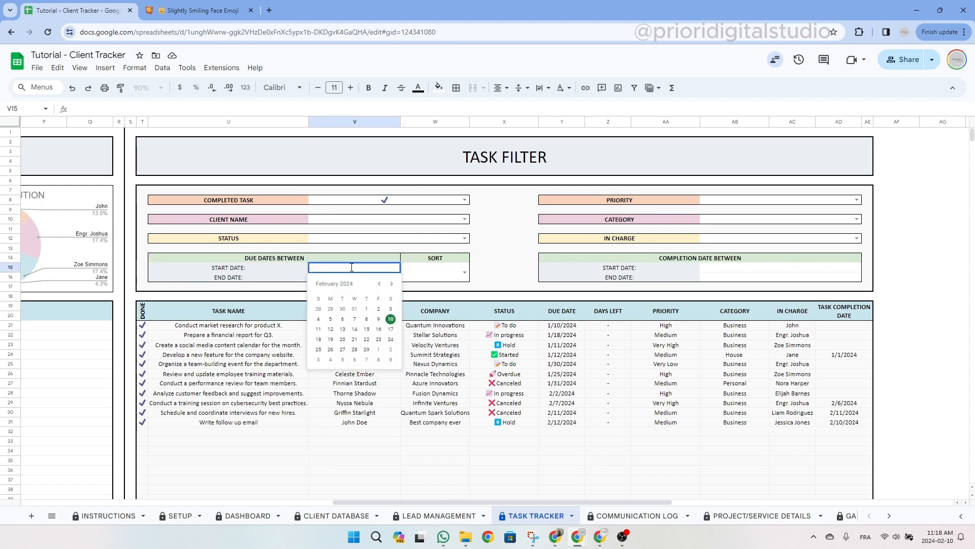
{"action": "left_click", "coordinate": [380, 283]}
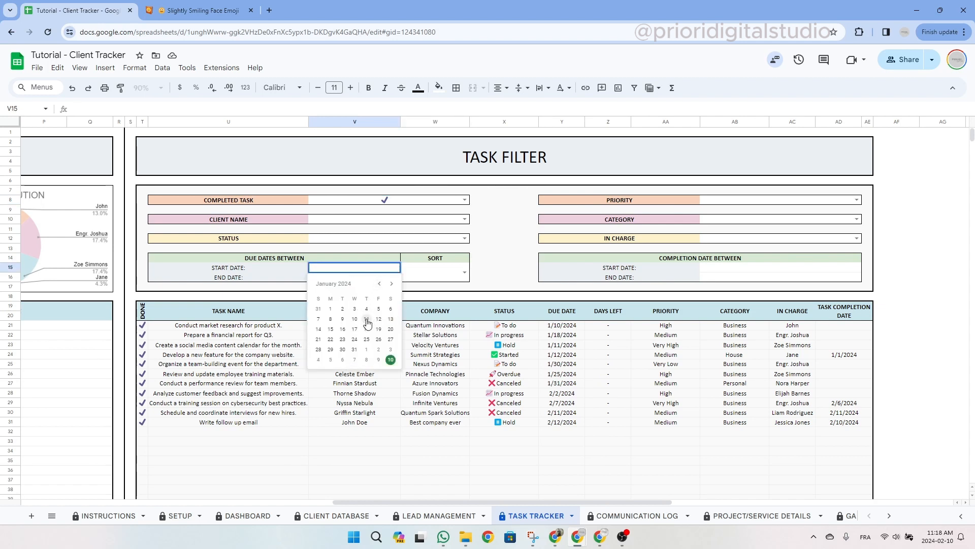
{"action": "left_click", "coordinate": [331, 311]}
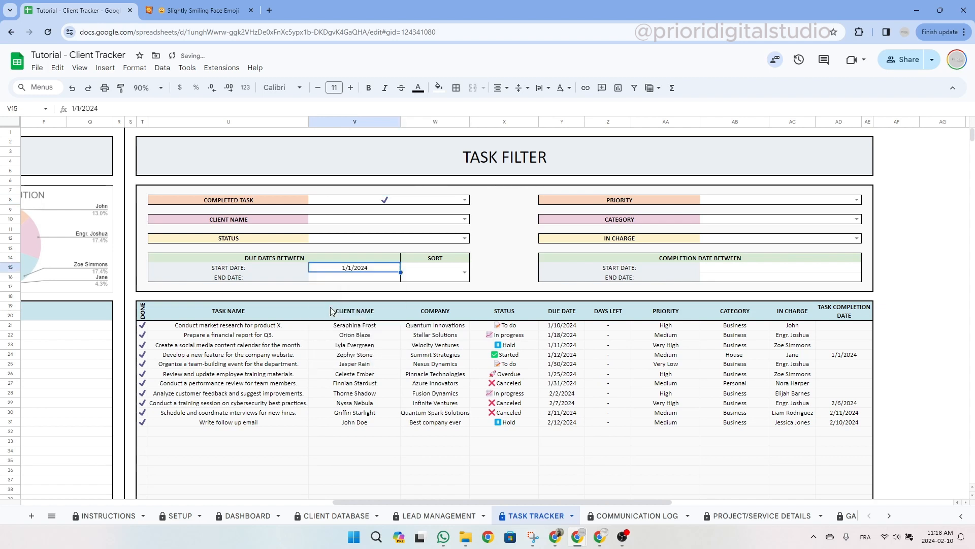
{"action": "double_click", "coordinate": [362, 279]}
{"action": "left_click", "coordinate": [391, 294]}
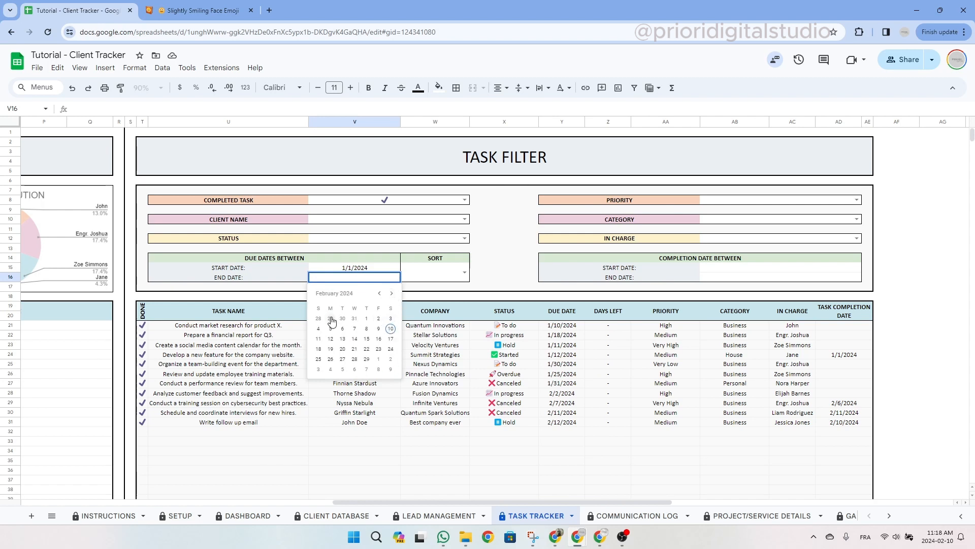
{"action": "left_click", "coordinate": [368, 319]}
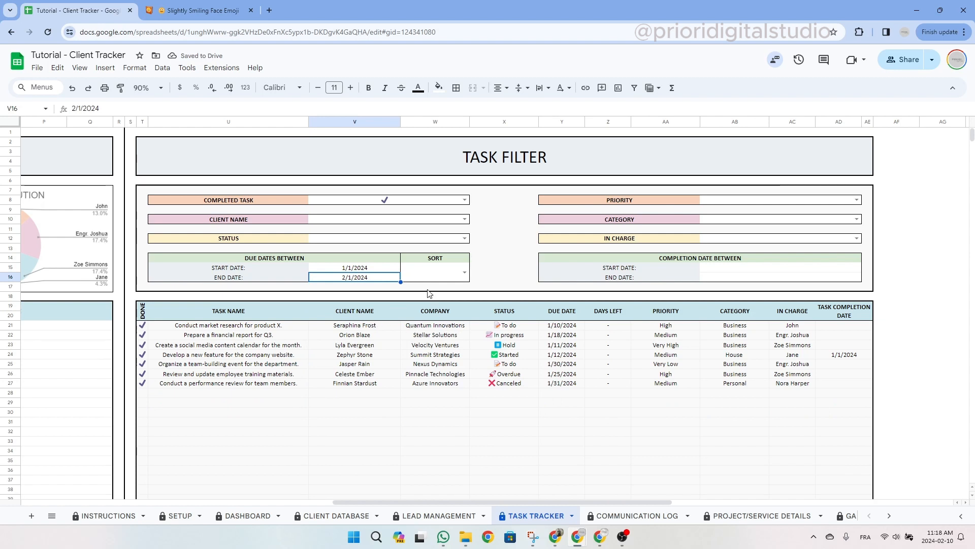
{"action": "left_click", "coordinate": [462, 273]}
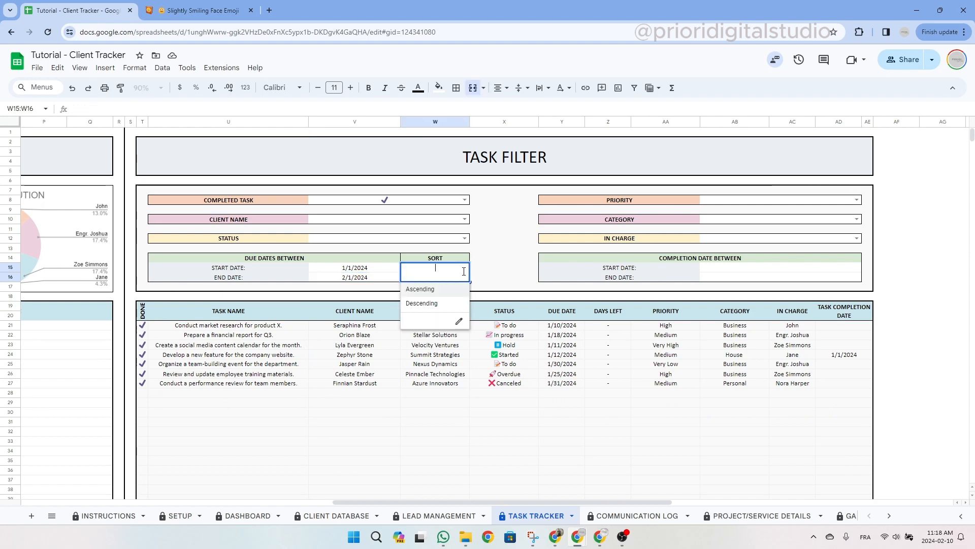
{"action": "left_click", "coordinate": [442, 295]}
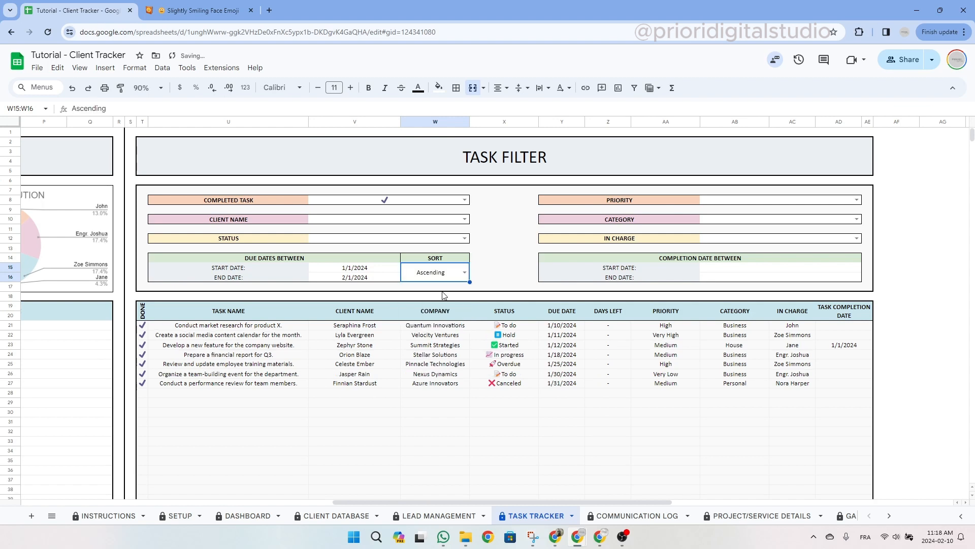
{"action": "left_click_drag", "start_coordinate": [559, 325], "coordinate": [565, 386]}
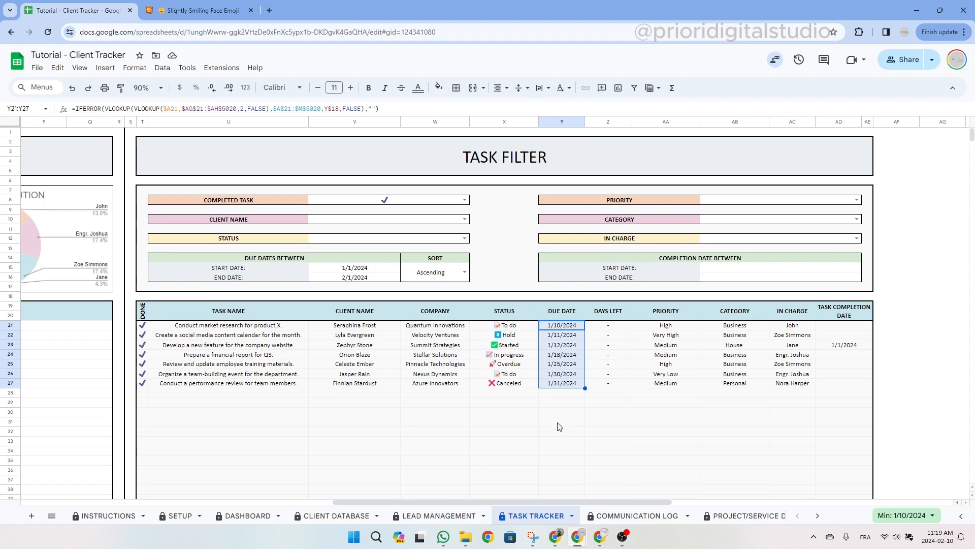
{"action": "left_click", "coordinate": [416, 201]}
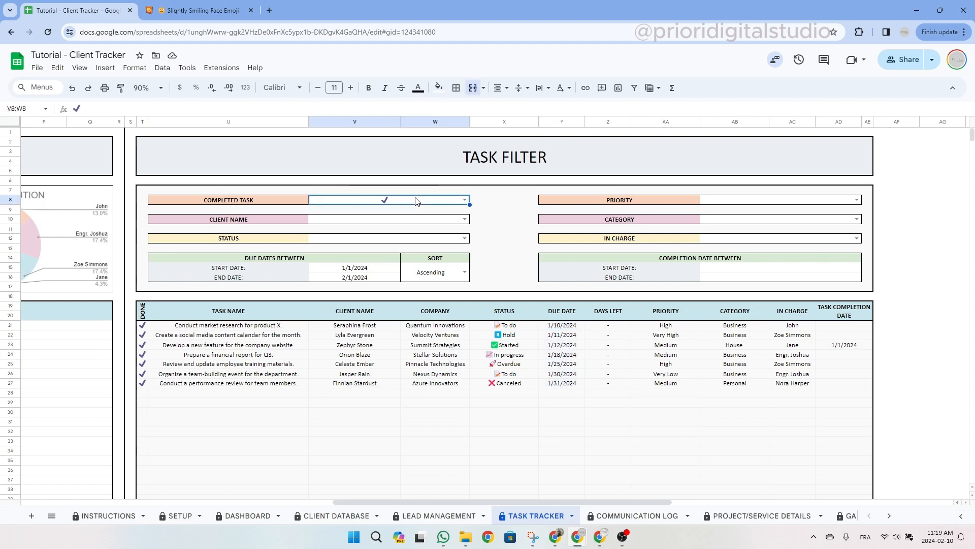
{"action": "key", "text": "Delete"}
{"action": "left_click", "coordinate": [456, 275]}
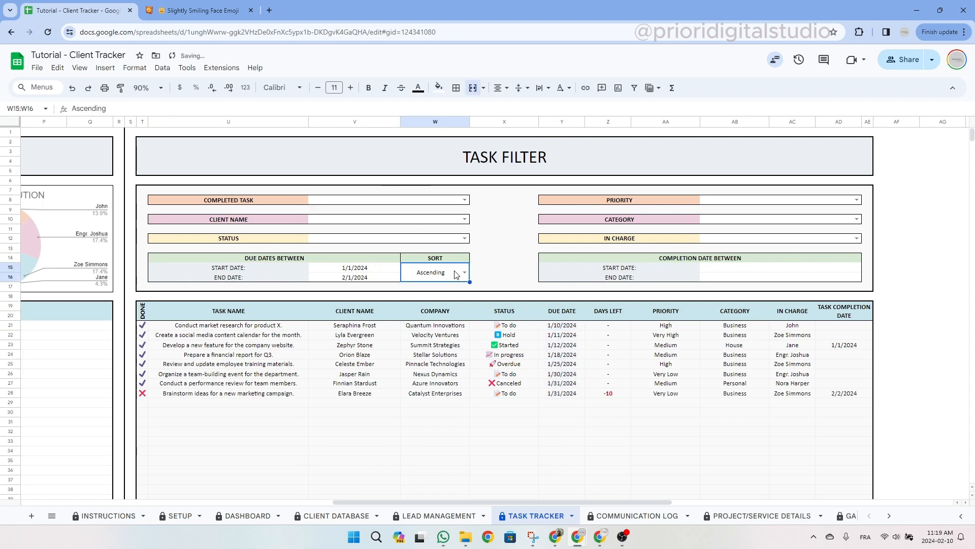
{"action": "key", "text": "Delete"}
{"action": "left_click_drag", "start_coordinate": [356, 267], "coordinate": [356, 277]}
{"action": "key", "text": "Delete"}
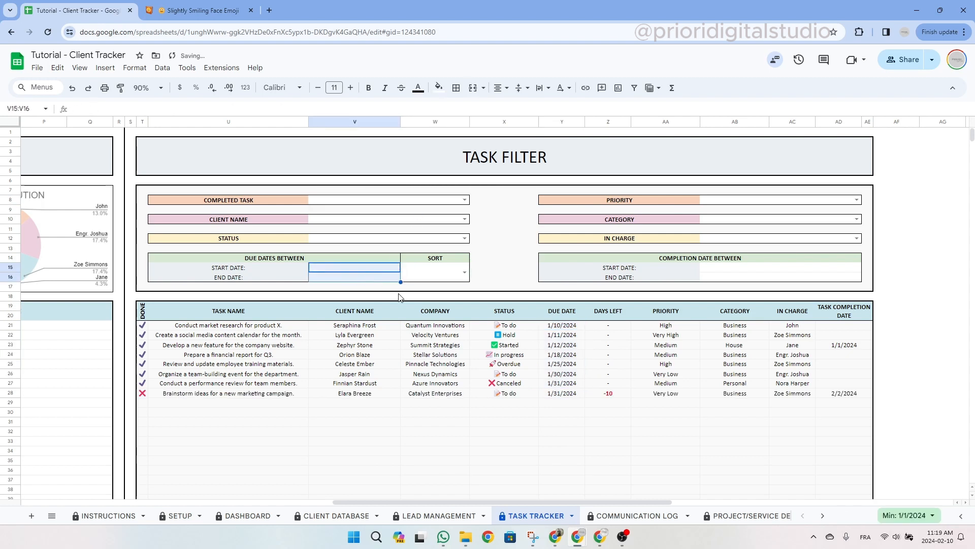
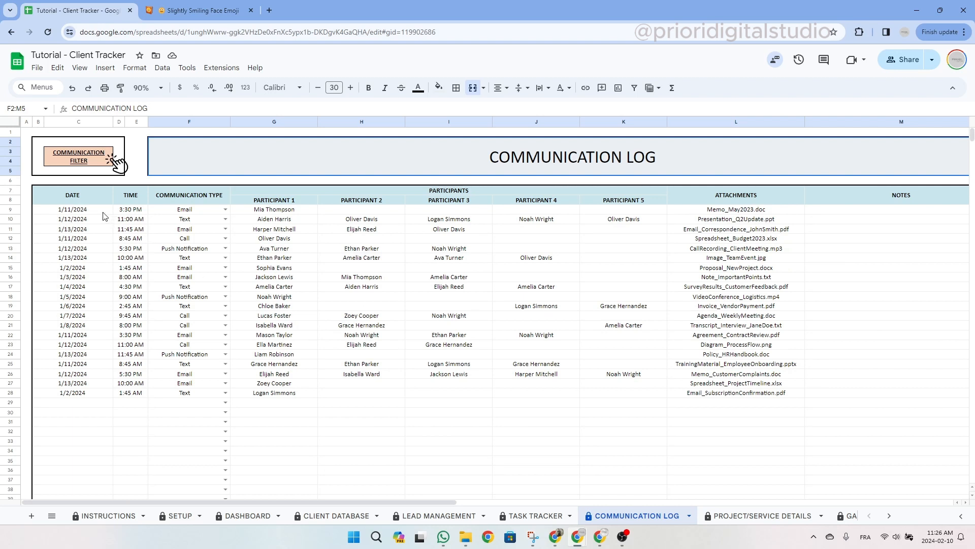
Follow the COMMUNICATION FILTER link to show the filter fields beside the date-sorted log entries.
{"action": "left_click", "coordinate": [187, 214]}
{"action": "key", "text": "Right"}
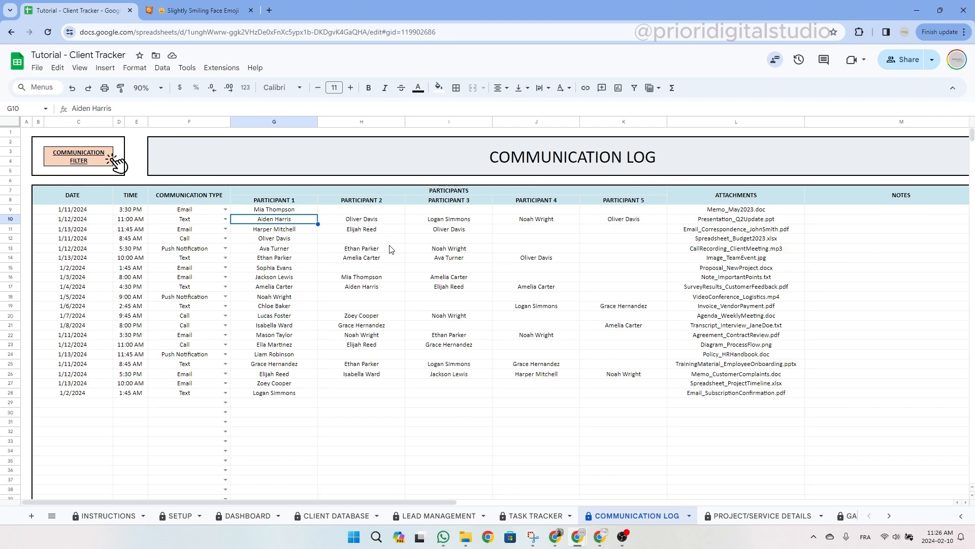
{"action": "left_click", "coordinate": [89, 156]}
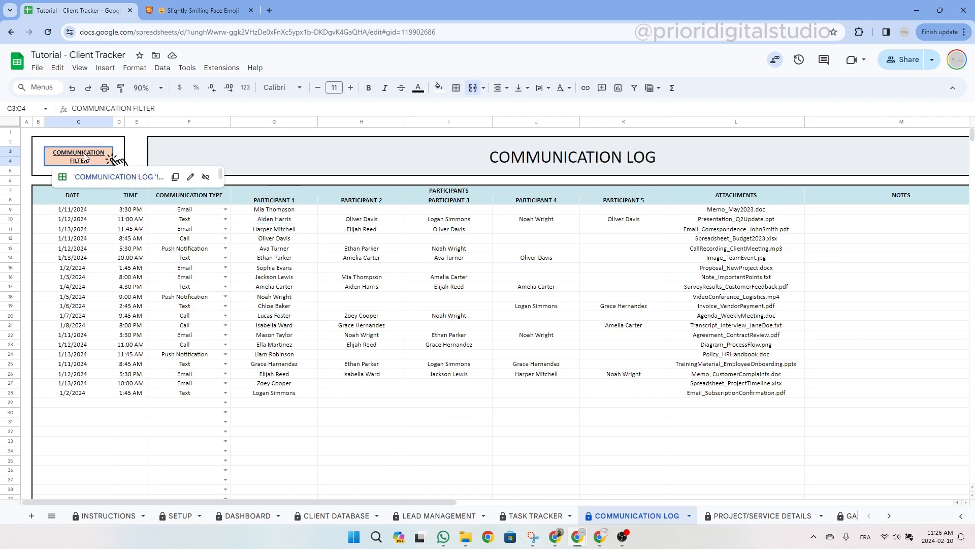
{"action": "left_click", "coordinate": [108, 187]}
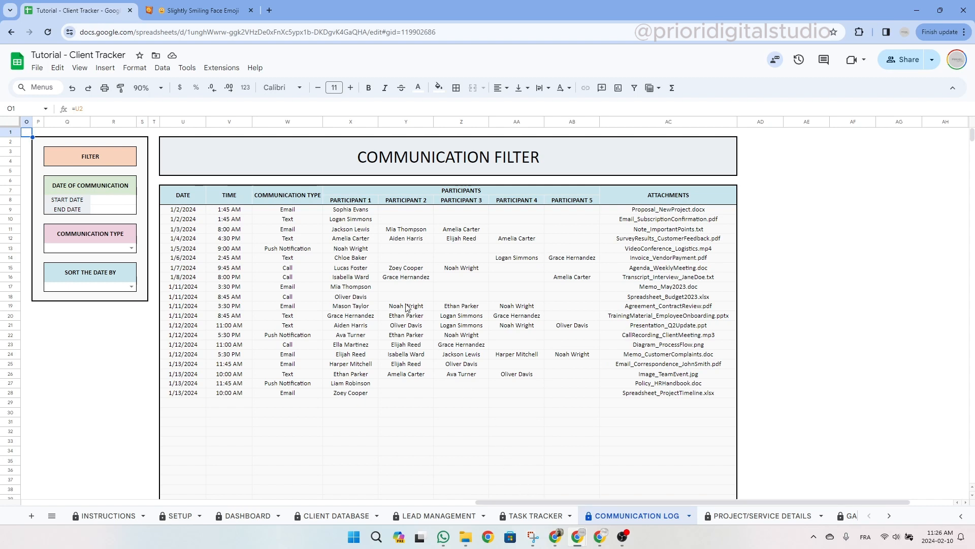
Review the filter panel's start date, communication type and date sort fields.
{"action": "mouse_move", "coordinate": [38, 141]}
{"action": "left_mouse_down"}
{"action": "mouse_move", "coordinate": [116, 300]}
{"action": "mouse_move", "coordinate": [146, 301]}
{"action": "left_mouse_up"}
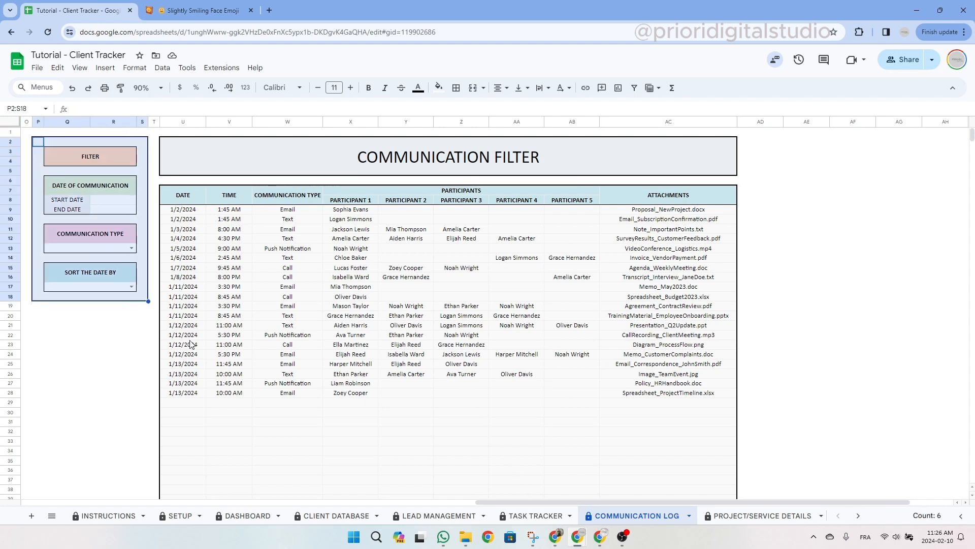
{"action": "left_click", "coordinate": [103, 201]}
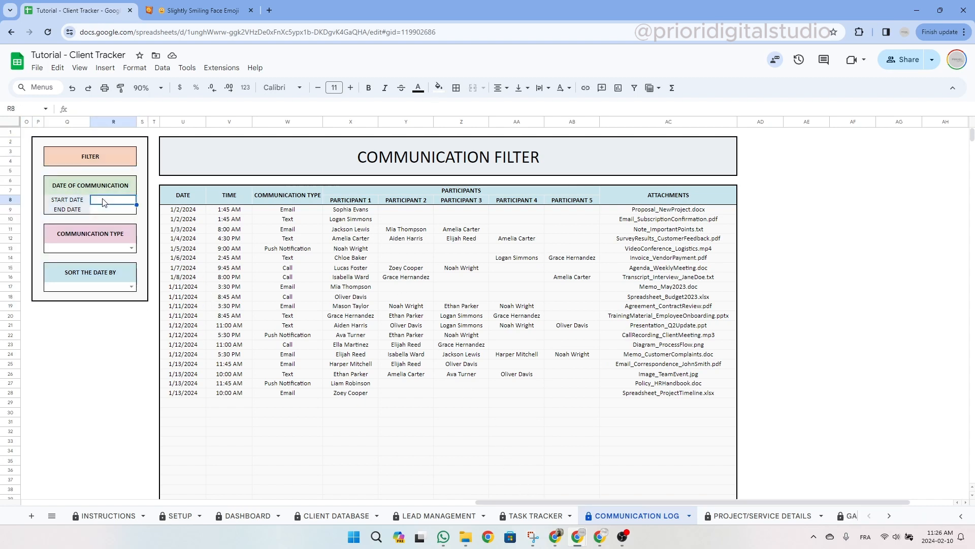
{"action": "left_click", "coordinate": [117, 237]}
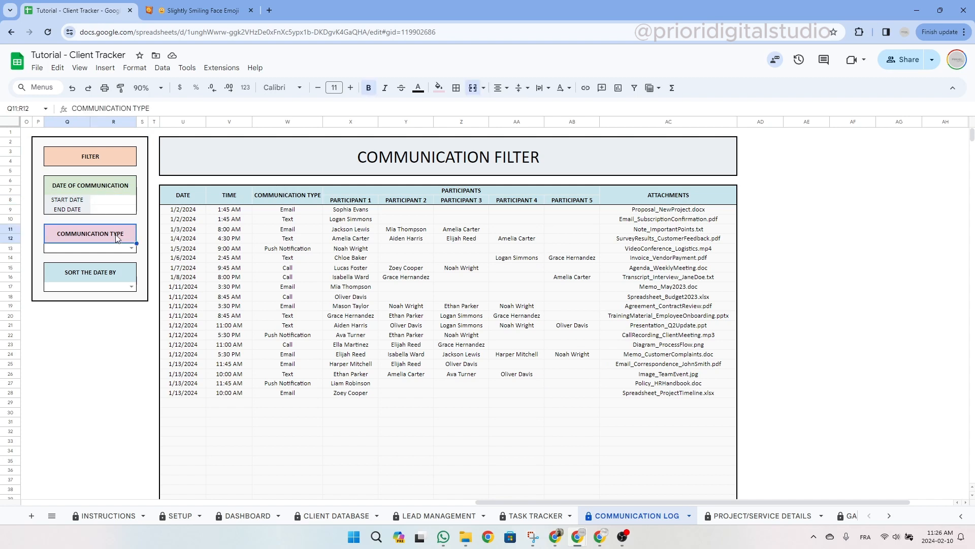
{"action": "left_click", "coordinate": [111, 275]}
{"action": "left_click", "coordinate": [130, 286]}
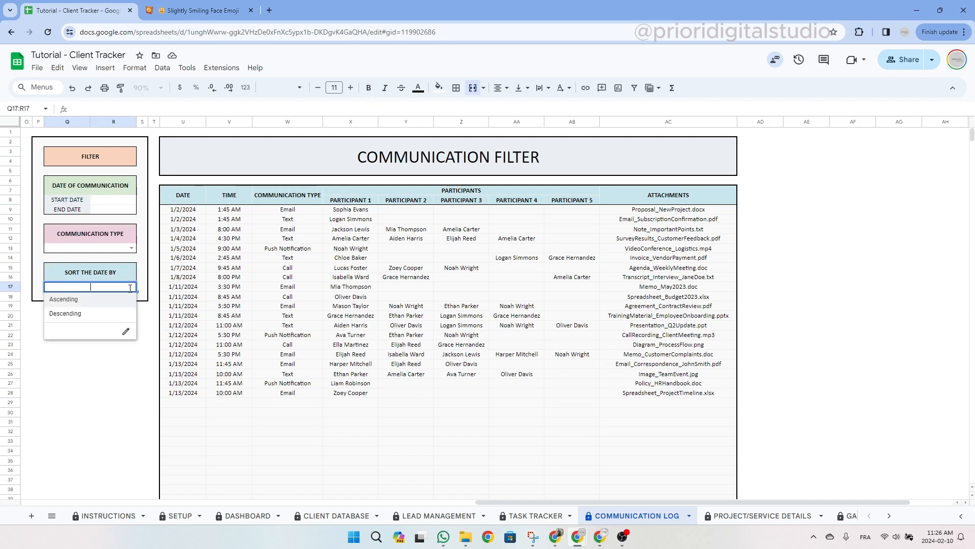
{"action": "left_click", "coordinate": [132, 268]}
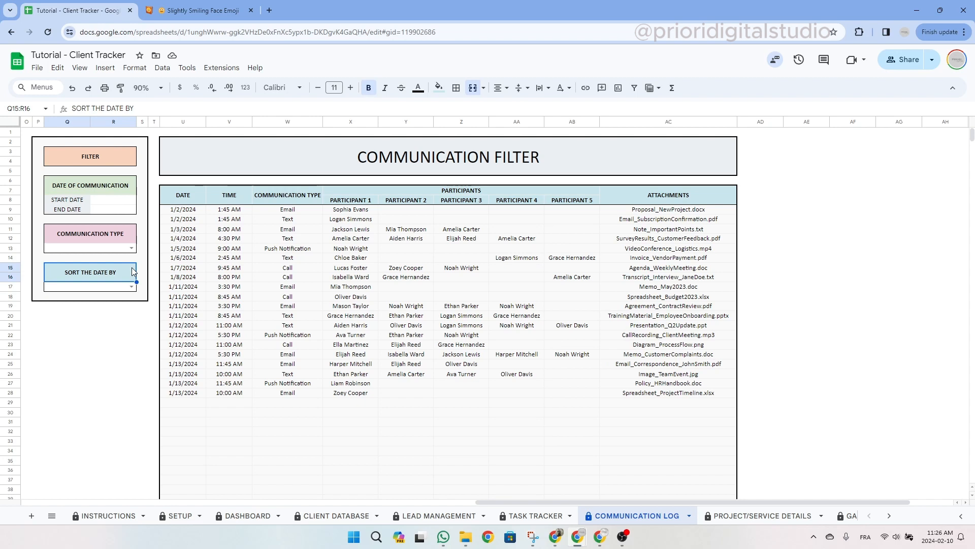
Set the date range to 1/1/2024 through 1/5/2024.
{"action": "double_click", "coordinate": [115, 200]}
{"action": "left_click", "coordinate": [139, 217]}
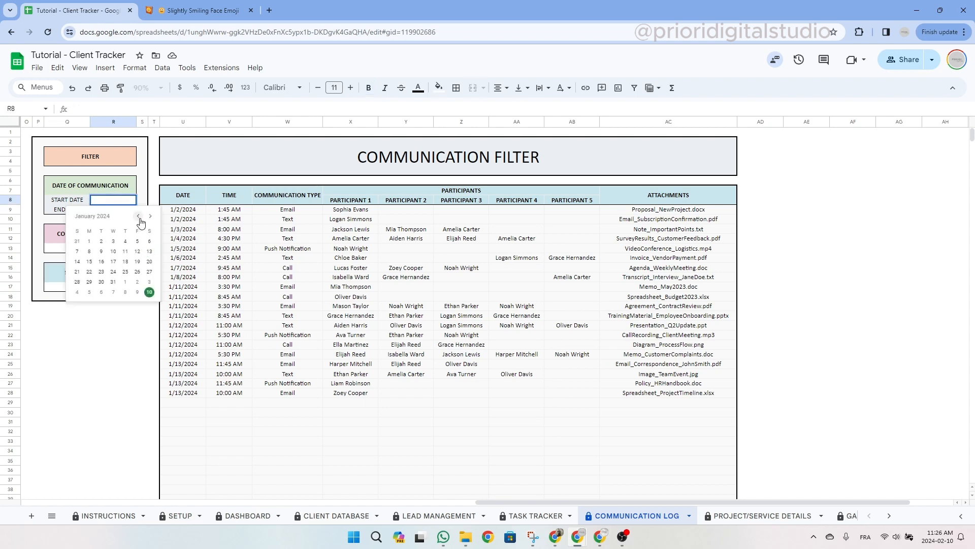
{"action": "left_click", "coordinate": [89, 241]}
{"action": "left_click", "coordinate": [121, 210]}
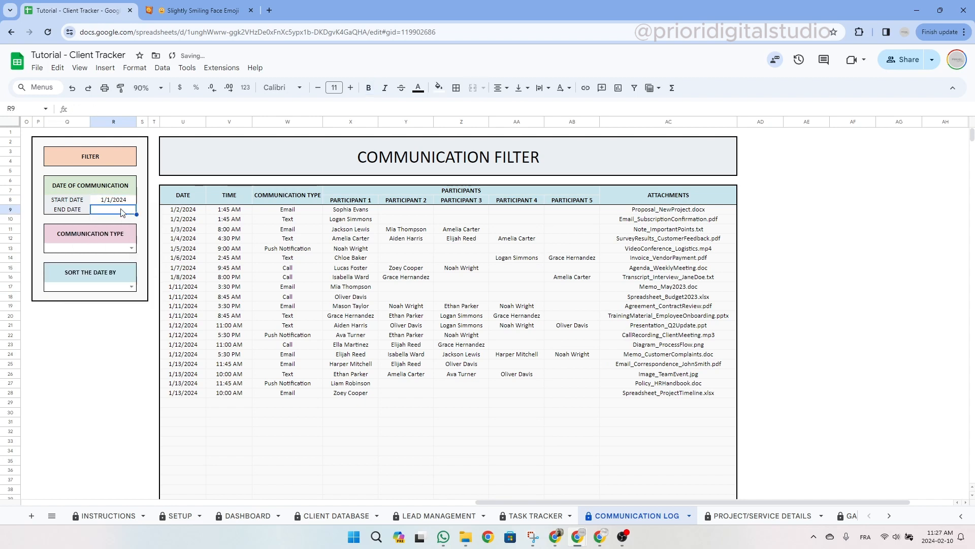
{"action": "double_click", "coordinate": [121, 211]}
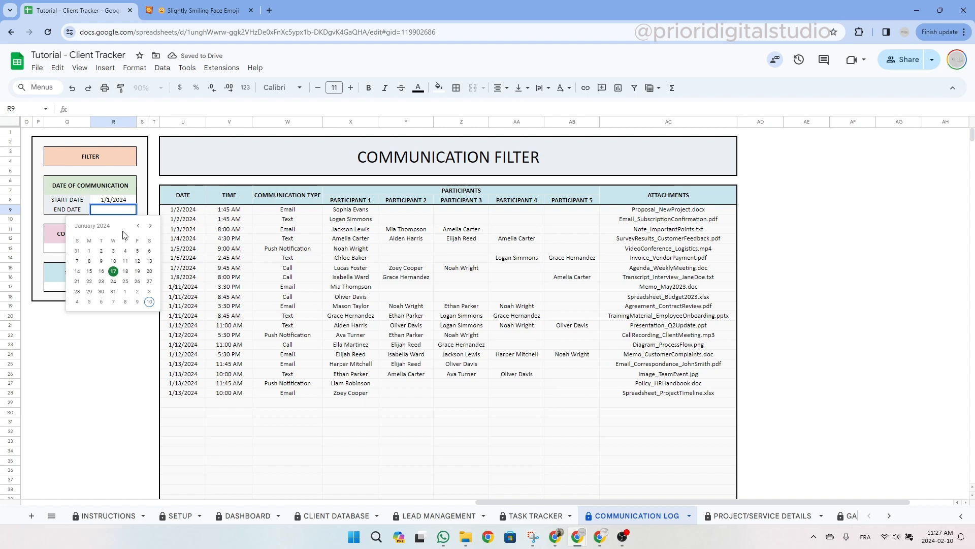
{"action": "left_click", "coordinate": [137, 250]}
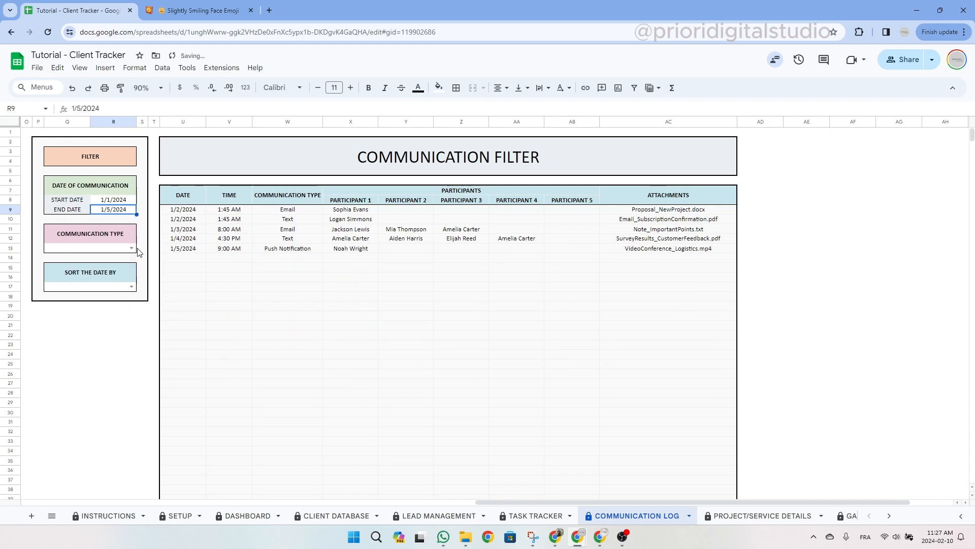
{"action": "left_click_drag", "start_coordinate": [199, 213], "coordinate": [191, 252]}
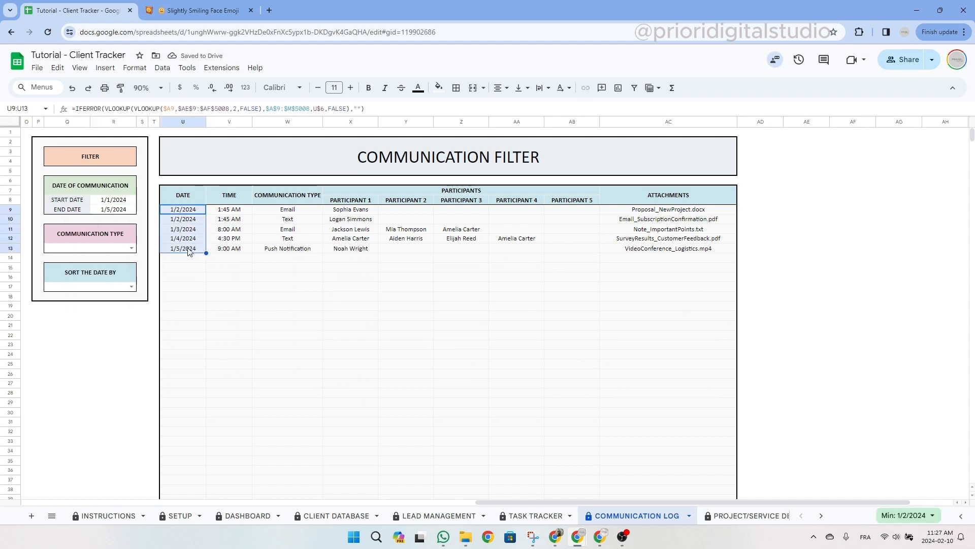
Narrow the communications to the Text type, leaving two results.
{"action": "left_click", "coordinate": [131, 249]}
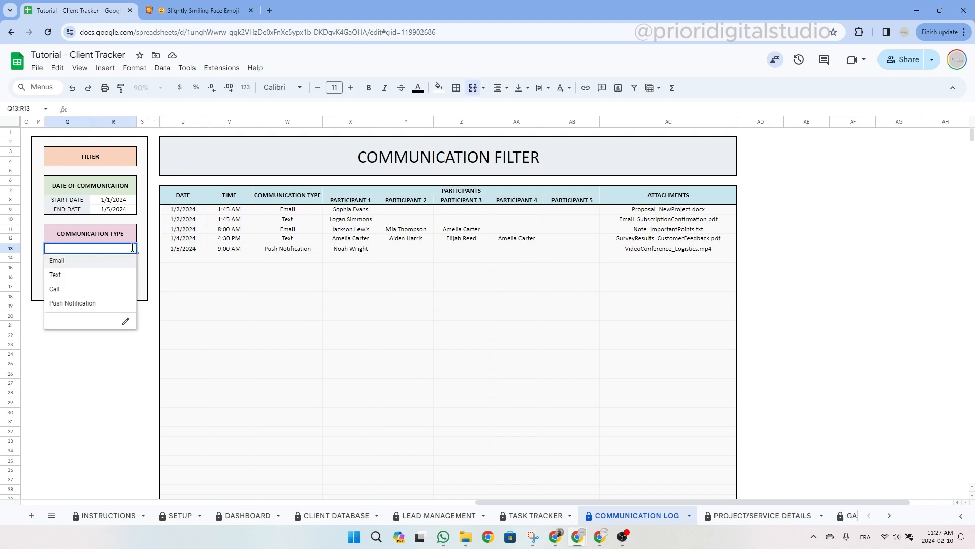
{"action": "left_click", "coordinate": [87, 274]}
{"action": "left_click_drag", "start_coordinate": [285, 210], "coordinate": [281, 224]}
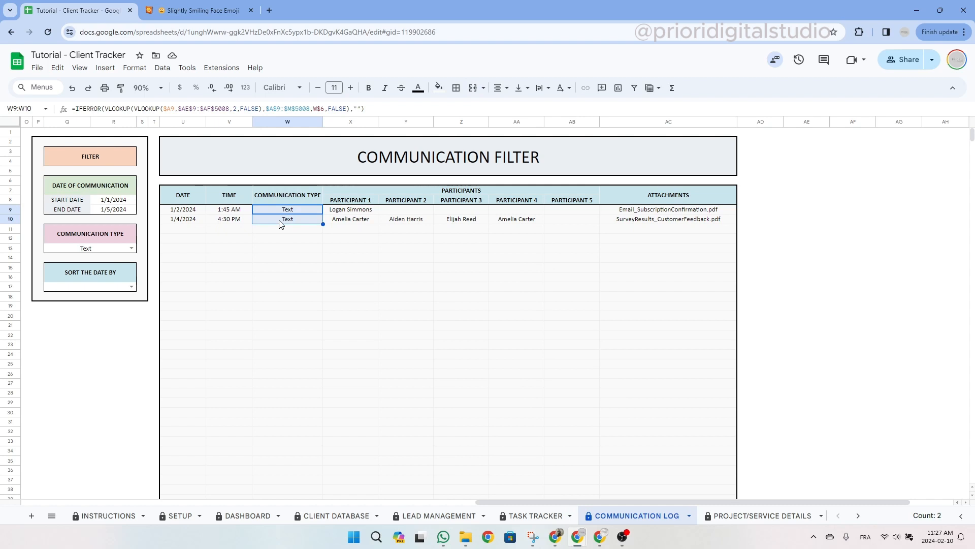
{"action": "left_click", "coordinate": [132, 286]}
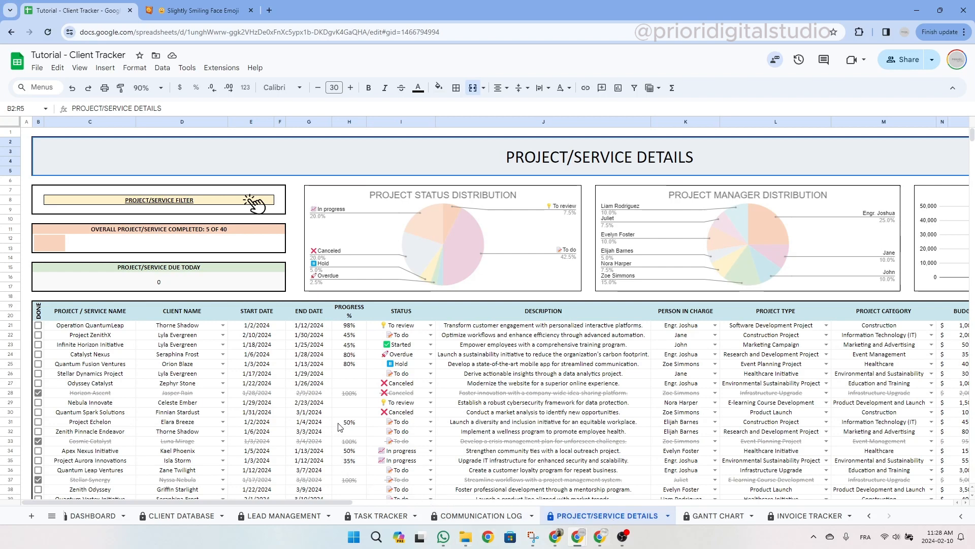
Walk through the project table columns from PROJECT / SERVICE NAME to PROJECT TYPE.
{"action": "left_click_drag", "start_coordinate": [285, 498], "coordinate": [259, 506]}
{"action": "left_click", "coordinate": [73, 319]}
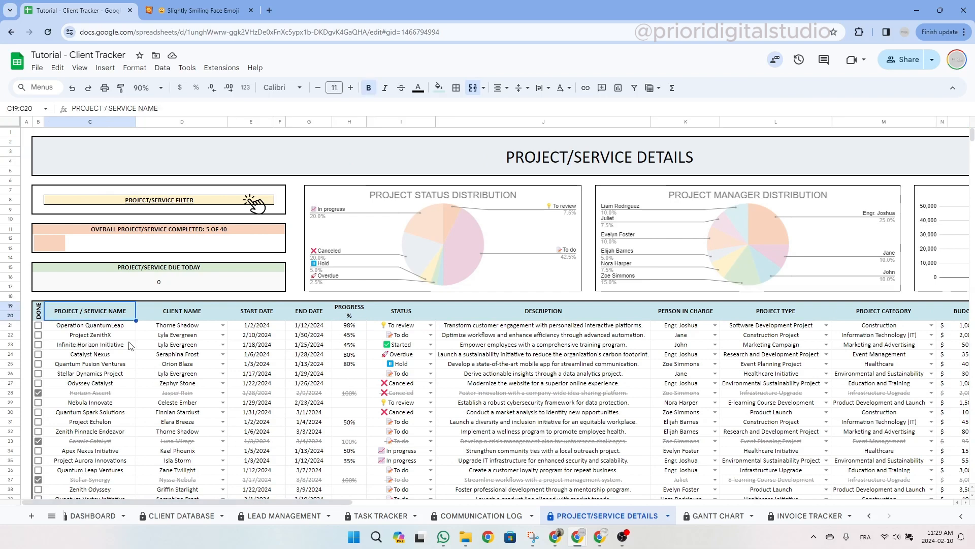
{"action": "left_click", "coordinate": [187, 311]}
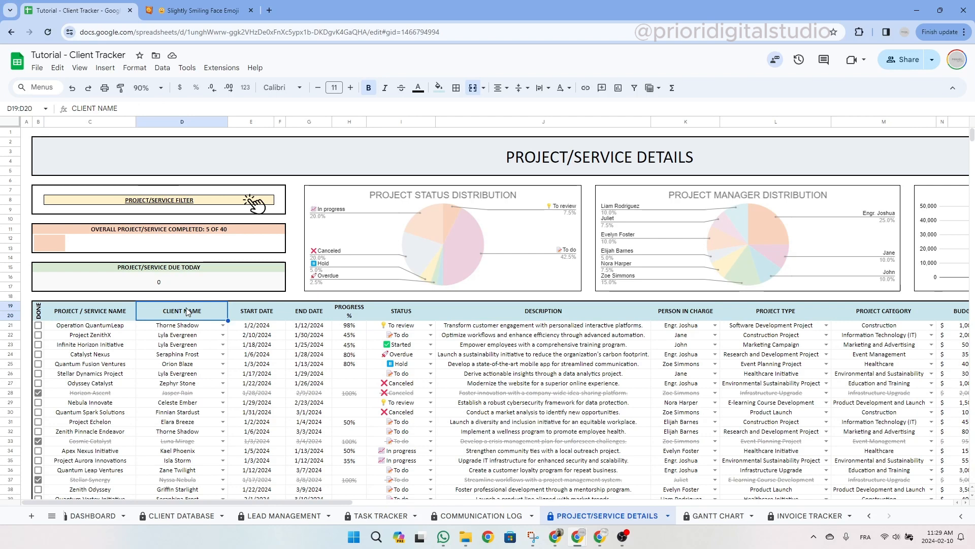
{"action": "left_click", "coordinate": [264, 314]}
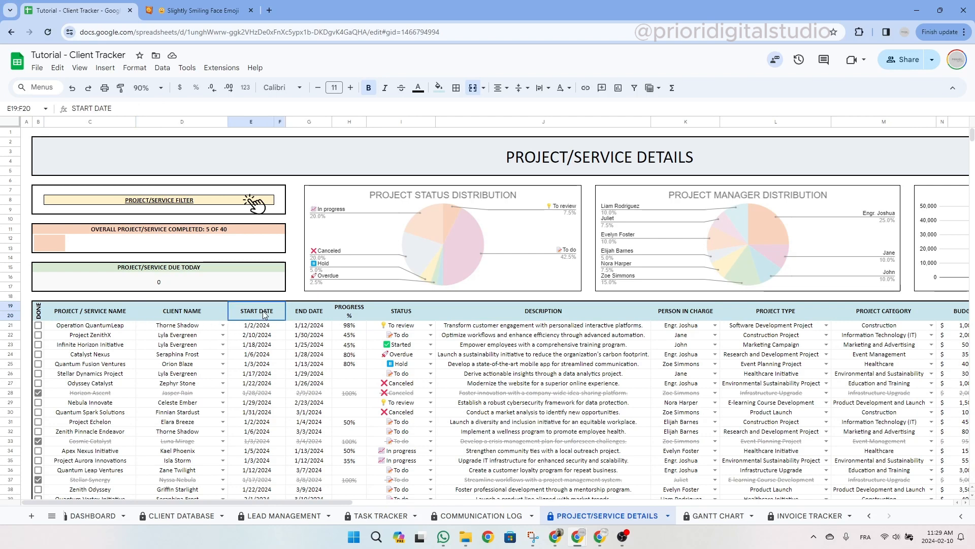
{"action": "left_click_drag", "start_coordinate": [264, 314], "coordinate": [320, 318]}
{"action": "left_click", "coordinate": [343, 314]}
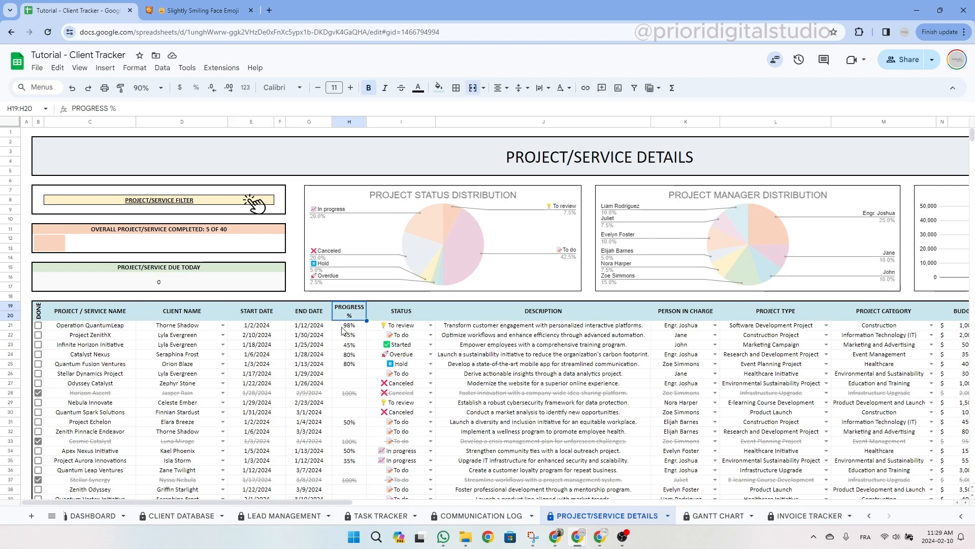
{"action": "left_click", "coordinate": [409, 314]}
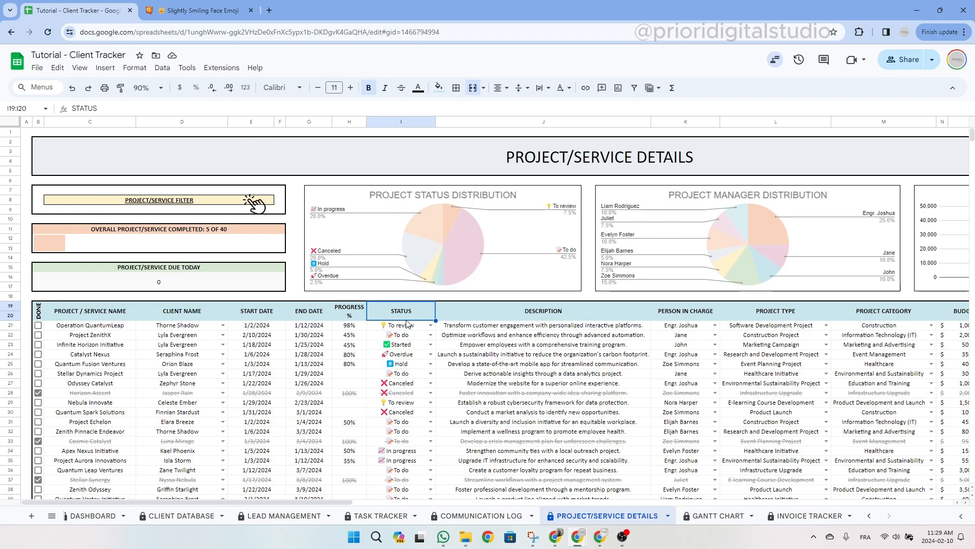
{"action": "left_click", "coordinate": [528, 316]}
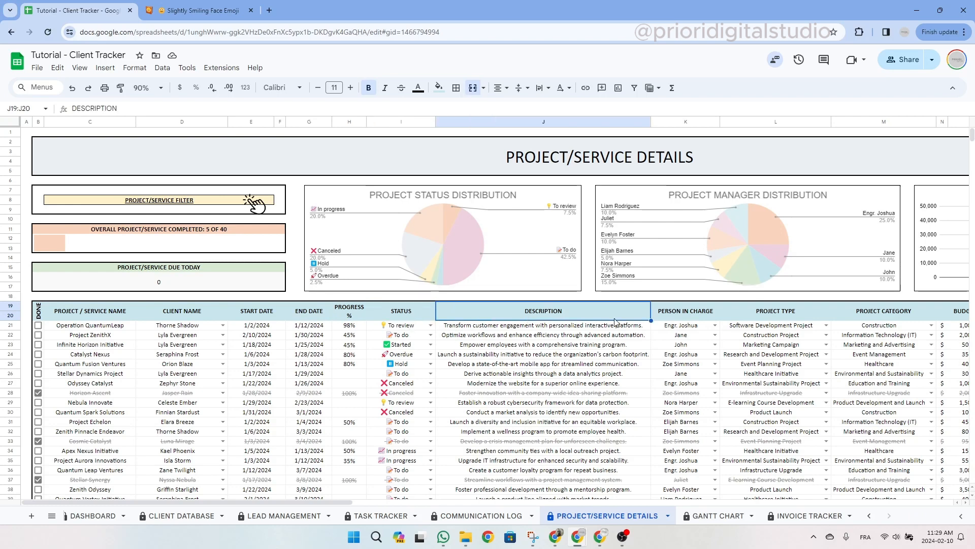
{"action": "left_click", "coordinate": [689, 316]}
{"action": "left_click", "coordinate": [769, 314]}
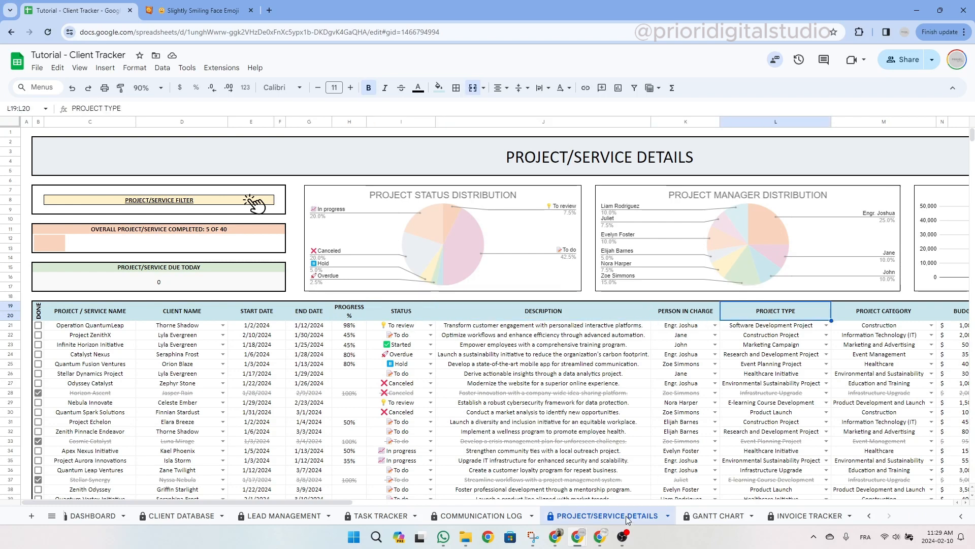
Review the PROJECT CATEGORY, BUDGET, ACTUAL COST and NOTES columns, then return left.
{"action": "left_click_drag", "start_coordinate": [357, 504], "coordinate": [424, 508]}
{"action": "left_click", "coordinate": [701, 312]}
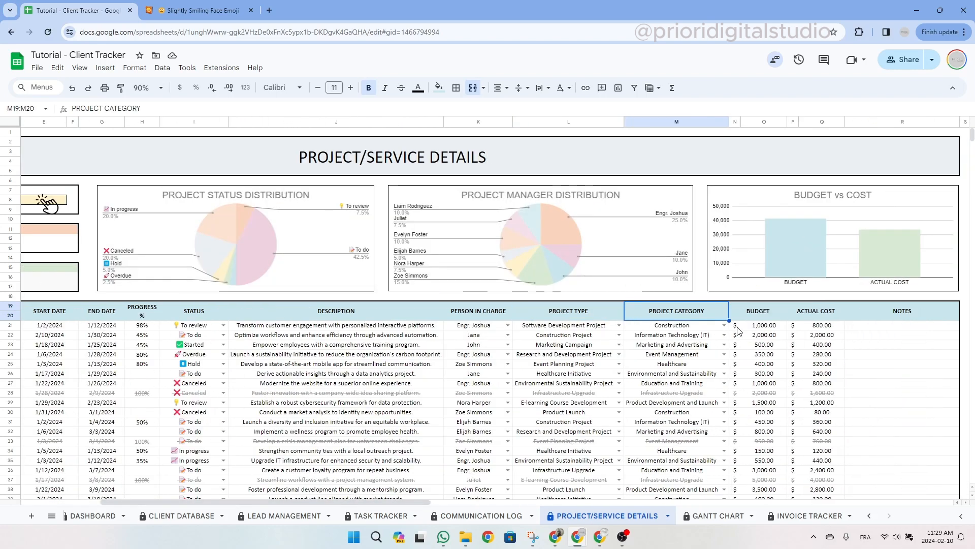
{"action": "left_click", "coordinate": [769, 314]}
{"action": "left_click", "coordinate": [817, 312]}
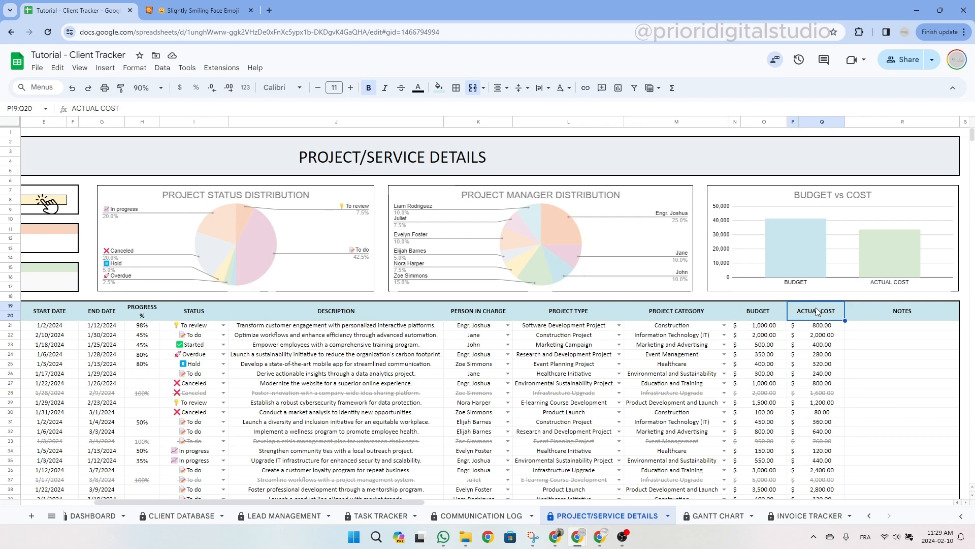
{"action": "left_click", "coordinate": [915, 311]}
{"action": "left_click_drag", "start_coordinate": [918, 320], "coordinate": [914, 366]}
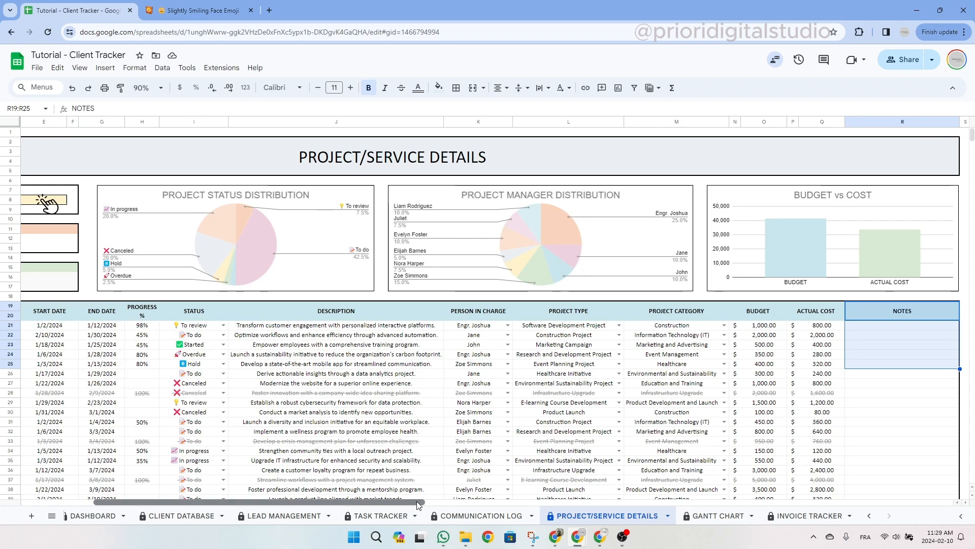
{"action": "left_click_drag", "start_coordinate": [417, 504], "coordinate": [347, 504]}
{"action": "left_click", "coordinate": [678, 161]}
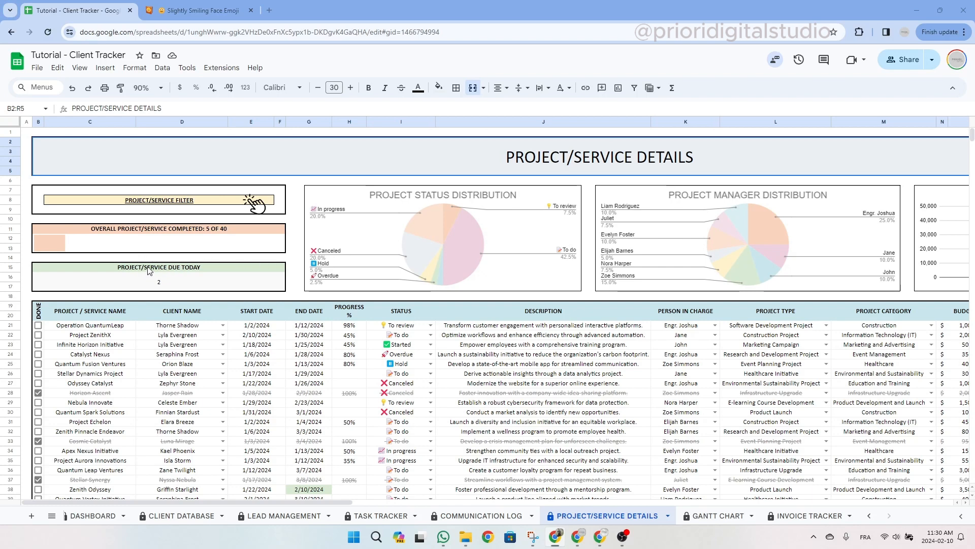
Tick B23's DONE box for Infinite Horizon Initiative, making 6 of 40 projects completed.
{"action": "left_click_drag", "start_coordinate": [148, 270], "coordinate": [172, 286]}
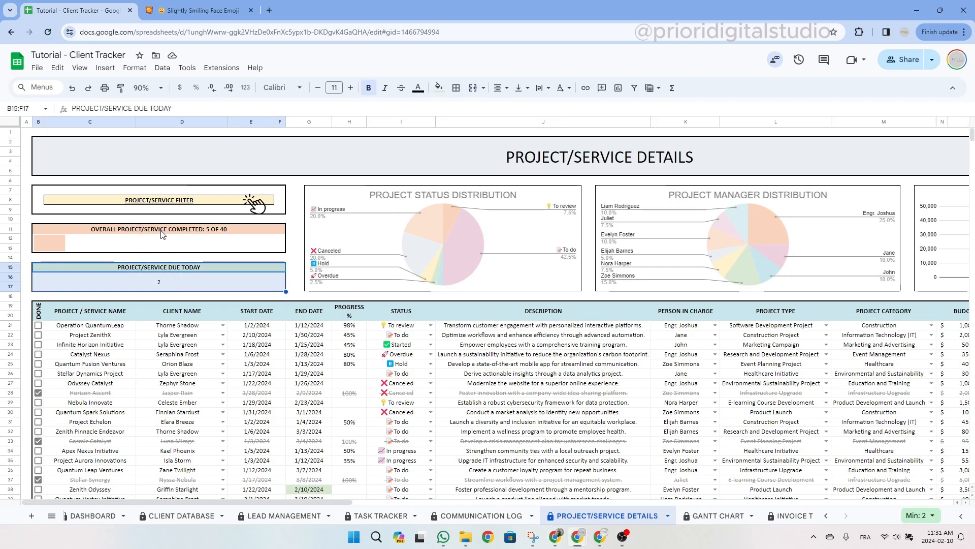
{"action": "left_click_drag", "start_coordinate": [164, 233], "coordinate": [162, 248]}
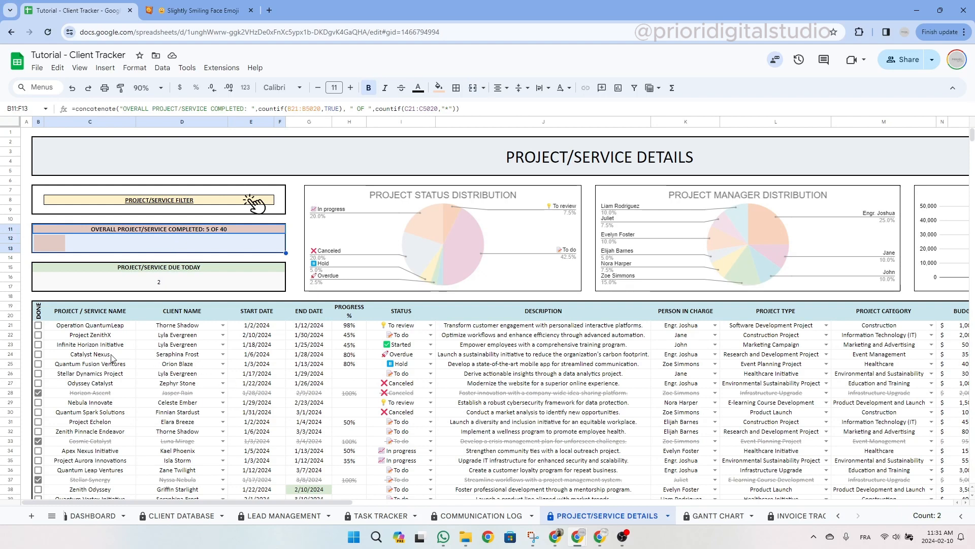
{"action": "left_click", "coordinate": [38, 308]}
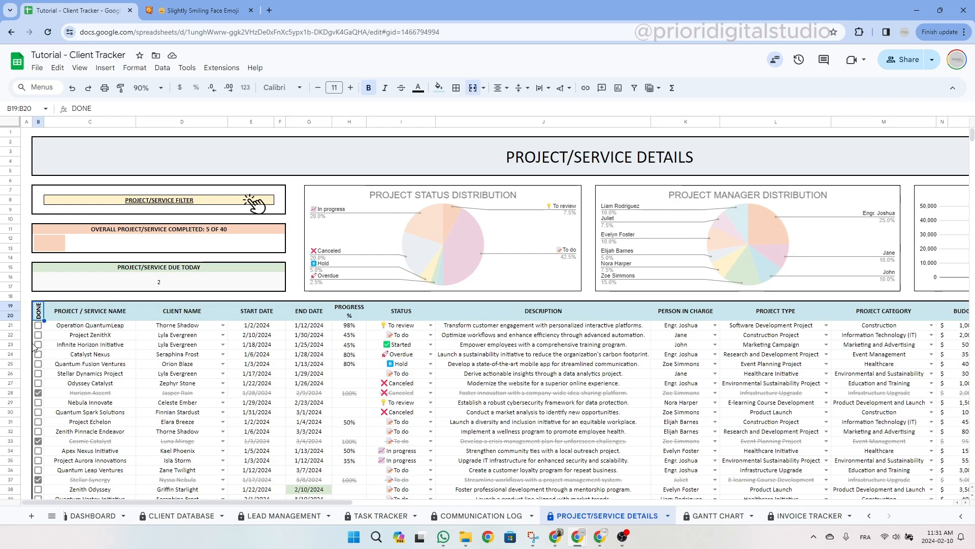
{"action": "left_click", "coordinate": [38, 345]}
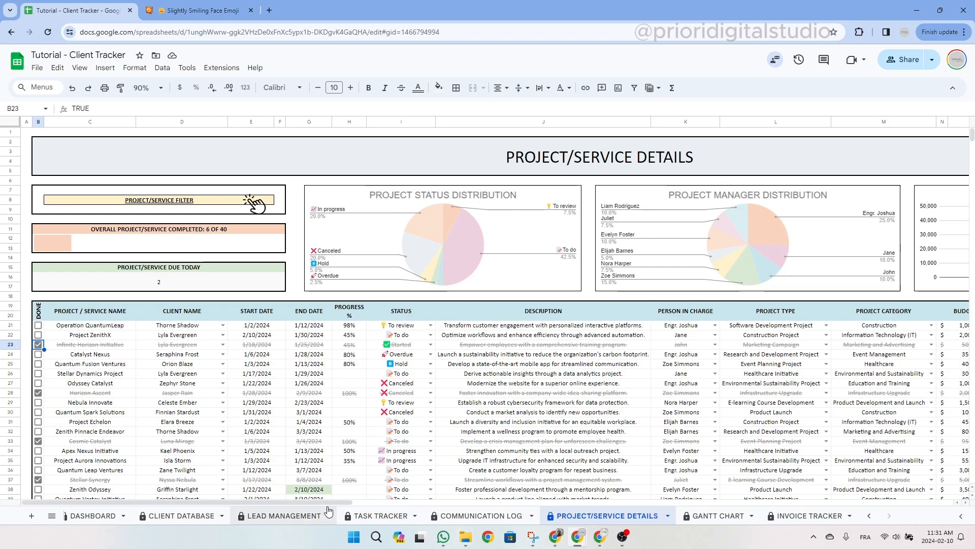
{"action": "left_click_drag", "start_coordinate": [323, 507], "coordinate": [427, 504]}
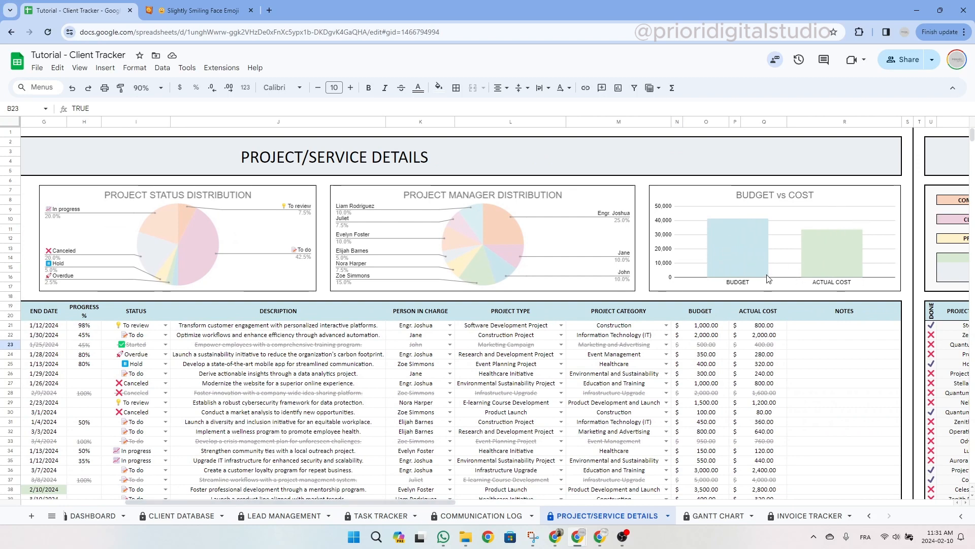
{"action": "left_click", "coordinate": [717, 150]}
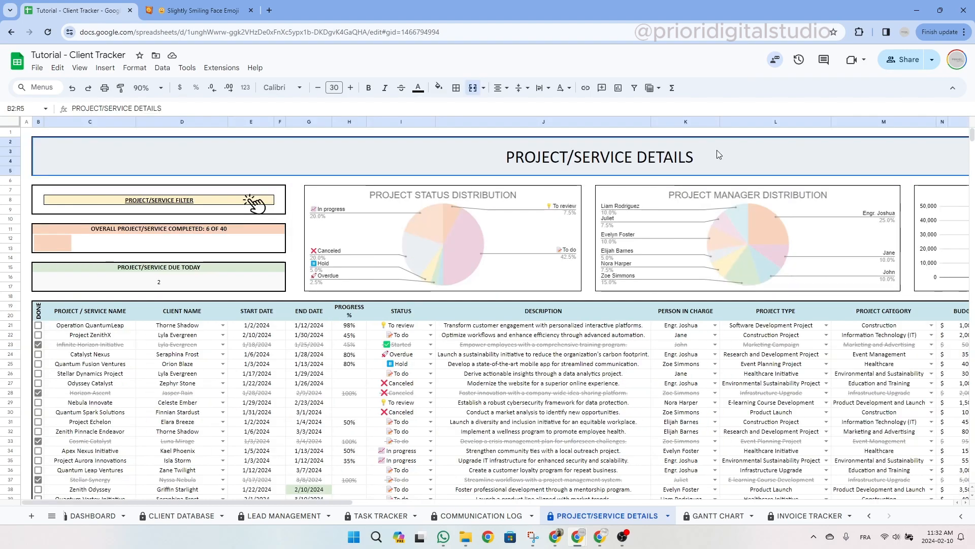
Enter 'New venture' as row 61's project name and choose its client.
{"action": "scroll", "coordinate": [718, 151], "scroll_direction": "down", "scroll_amount": 10}
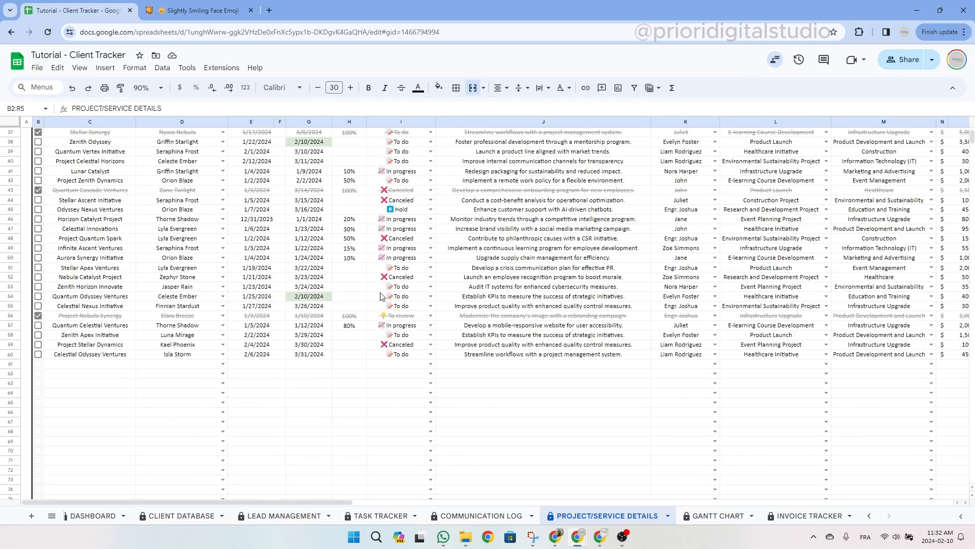
{"action": "left_click", "coordinate": [102, 371]}
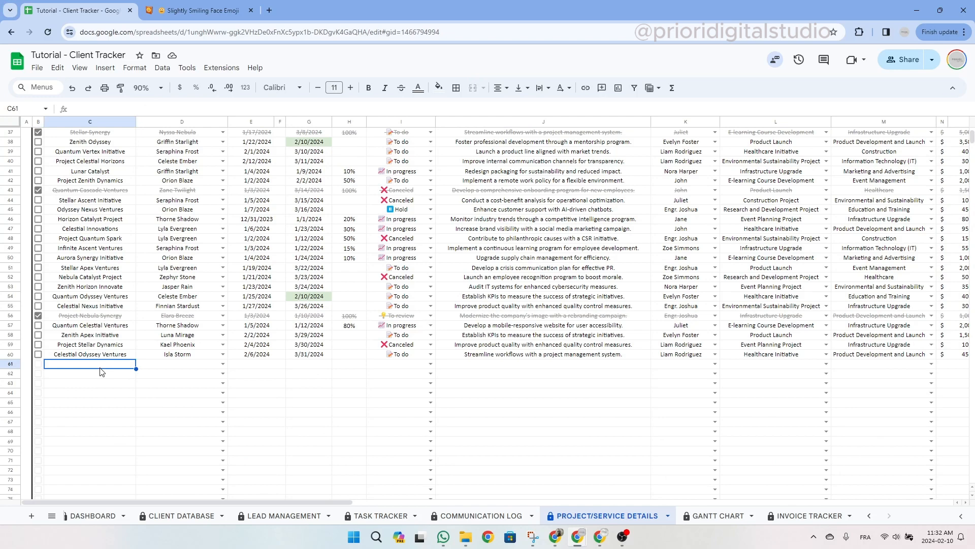
{"action": "type", "text": "New venture"}
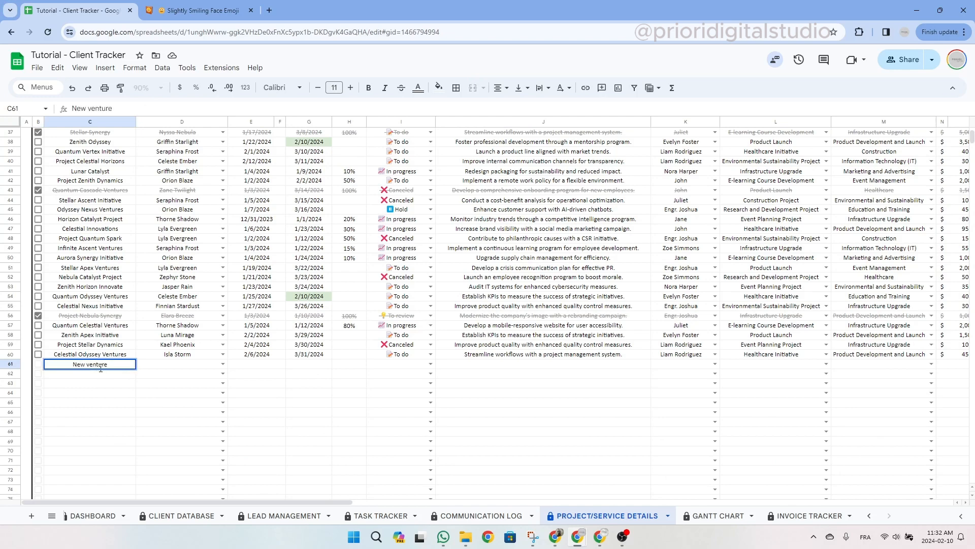
{"action": "key", "text": "Tab"}
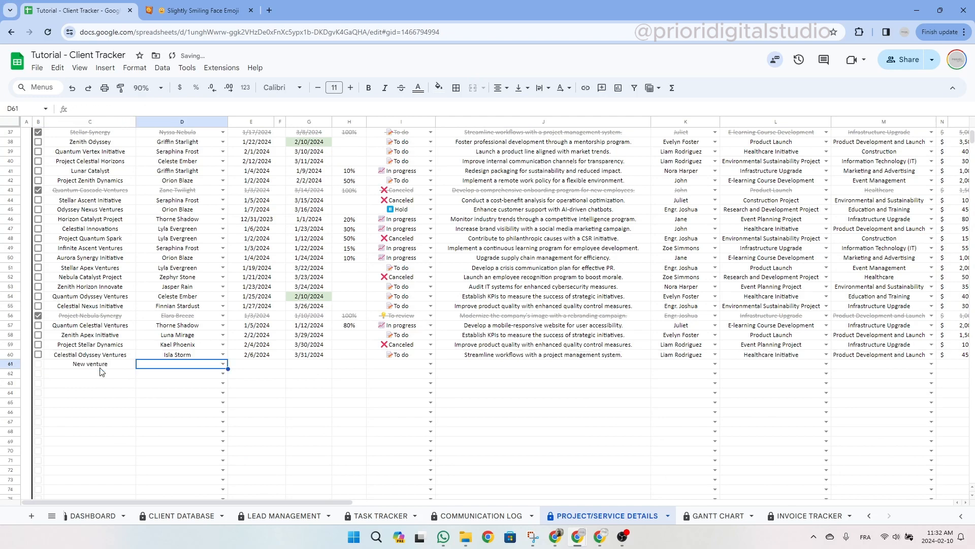
{"action": "left_click", "coordinate": [224, 363]}
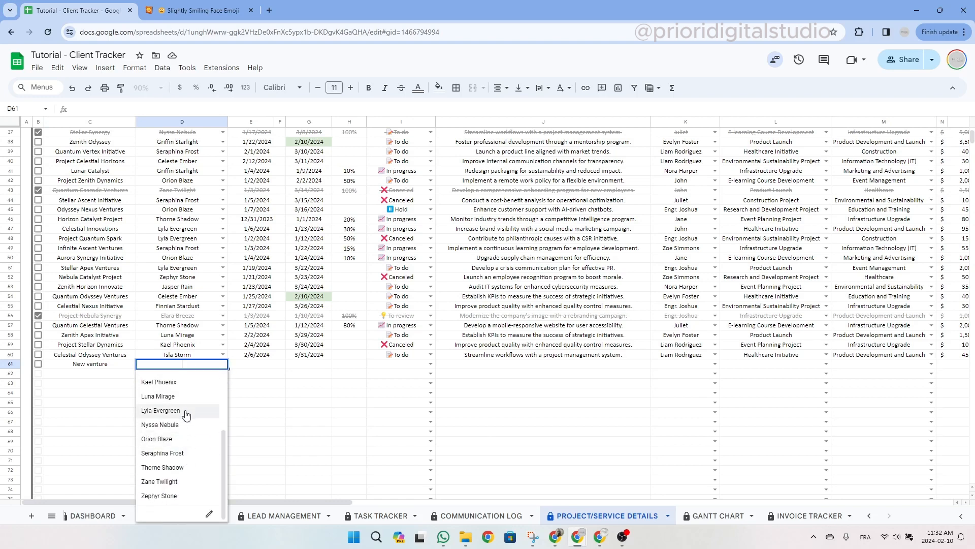
{"action": "left_click", "coordinate": [171, 461]}
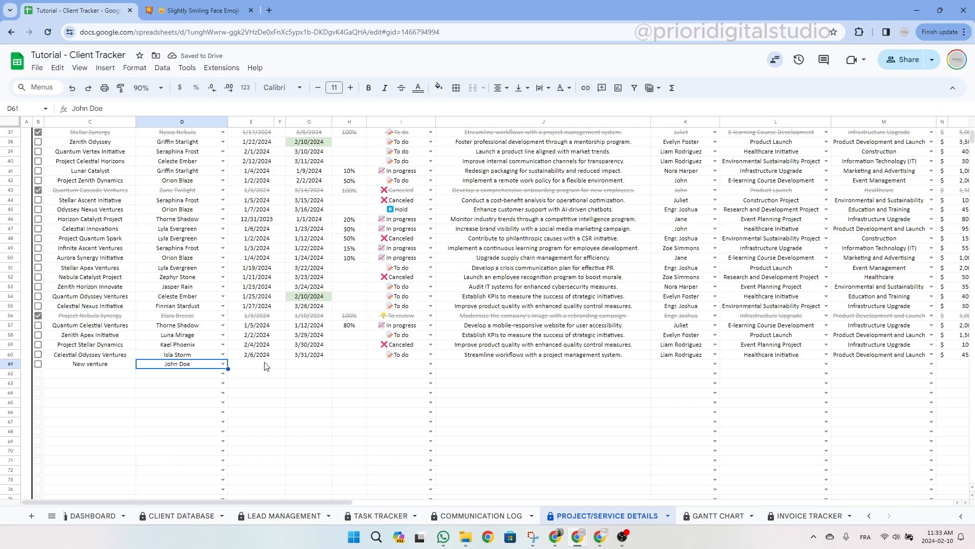
Set the project dates from 2/1/2024 to 2/12/2024.
{"action": "scroll", "coordinate": [266, 367], "scroll_direction": "up", "scroll_amount": 1}
{"action": "left_click", "coordinate": [256, 424]}
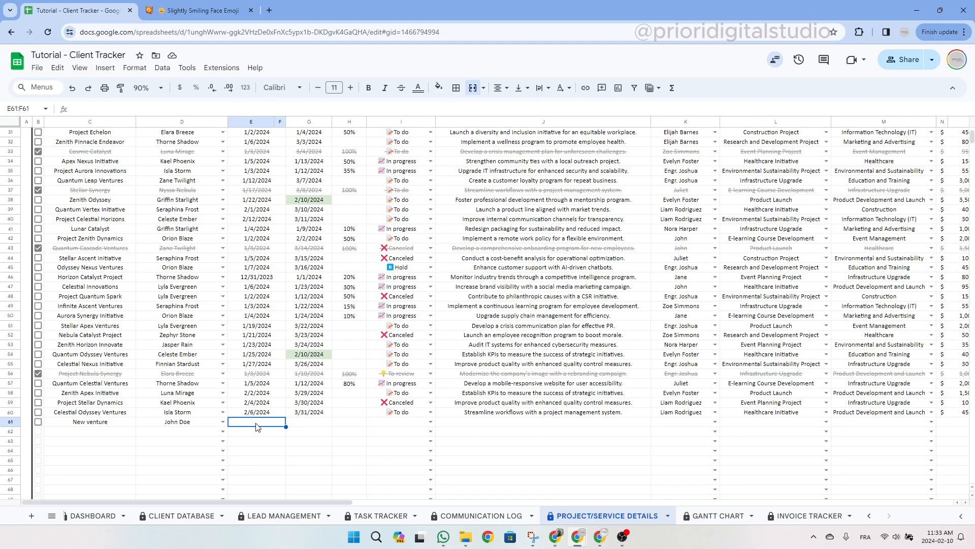
{"action": "double_click", "coordinate": [257, 423]}
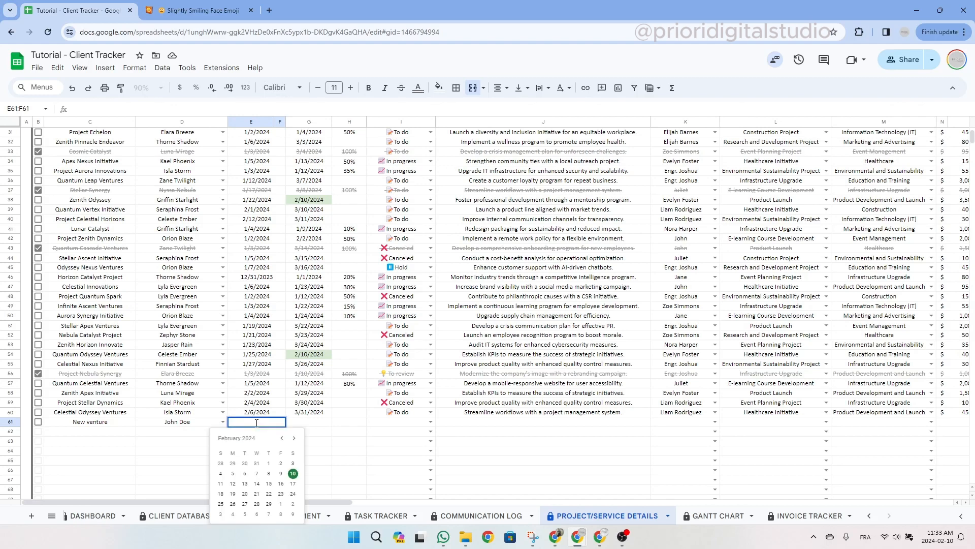
{"action": "left_click", "coordinate": [269, 463]}
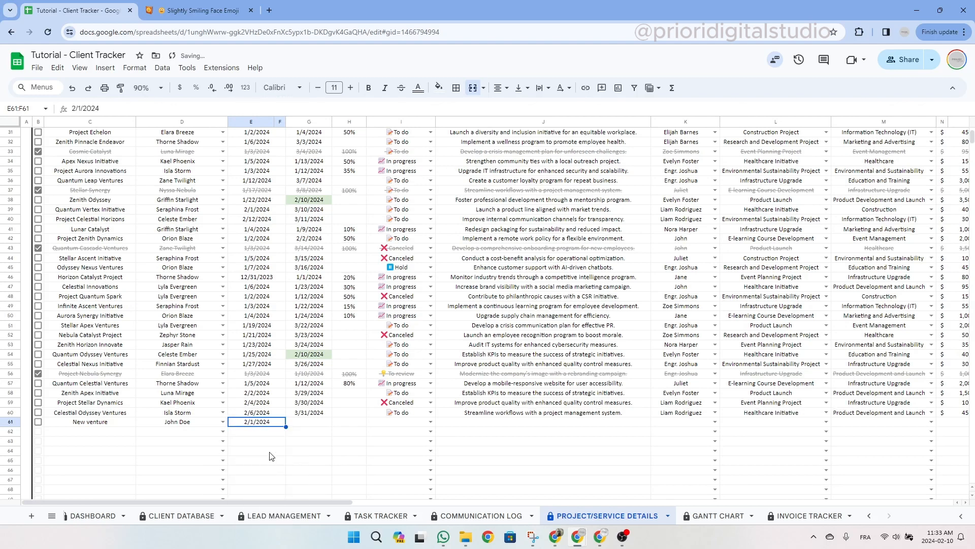
{"action": "left_click", "coordinate": [313, 425]}
{"action": "double_click", "coordinate": [312, 425]}
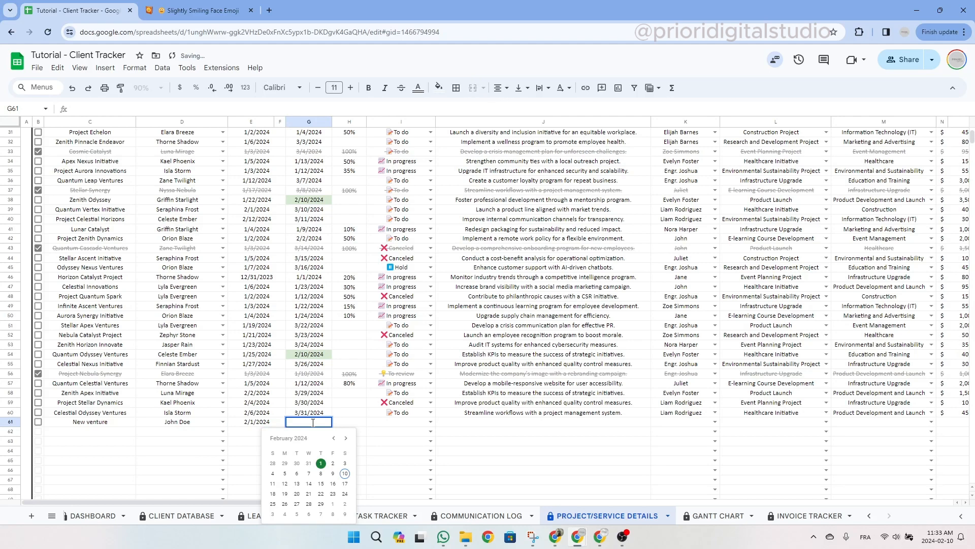
{"action": "left_click", "coordinate": [285, 484]}
Set the progress to 20% and the status to In progress.
{"action": "left_click", "coordinate": [357, 426]}
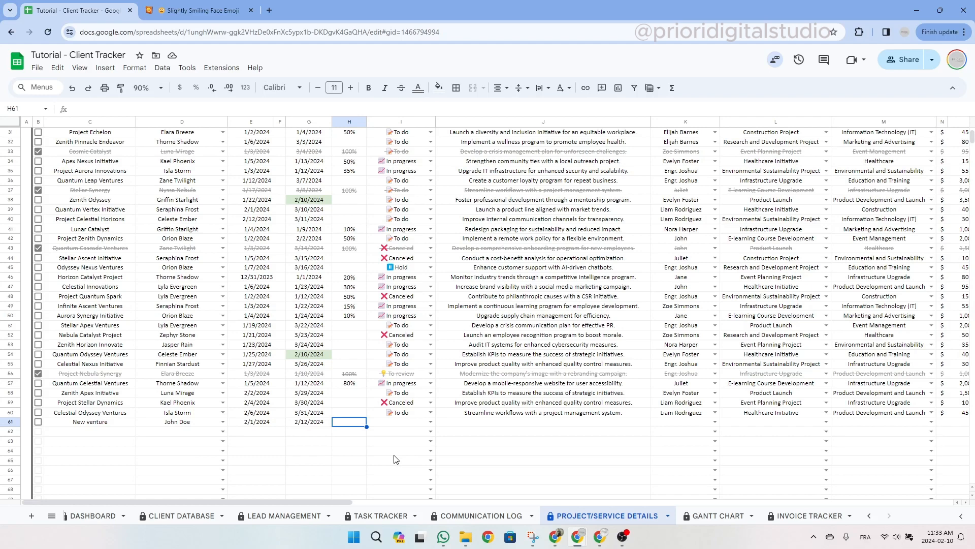
{"action": "type", "text": "0"}
{"action": "left_click", "coordinate": [360, 443]}
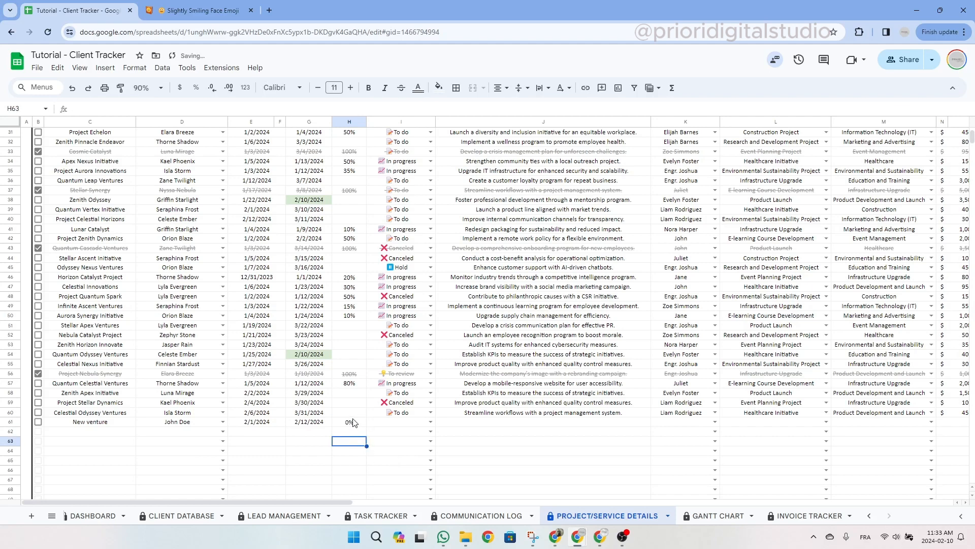
{"action": "left_click", "coordinate": [354, 422]}
{"action": "type", "text": "20"}
{"action": "left_click", "coordinate": [385, 432]}
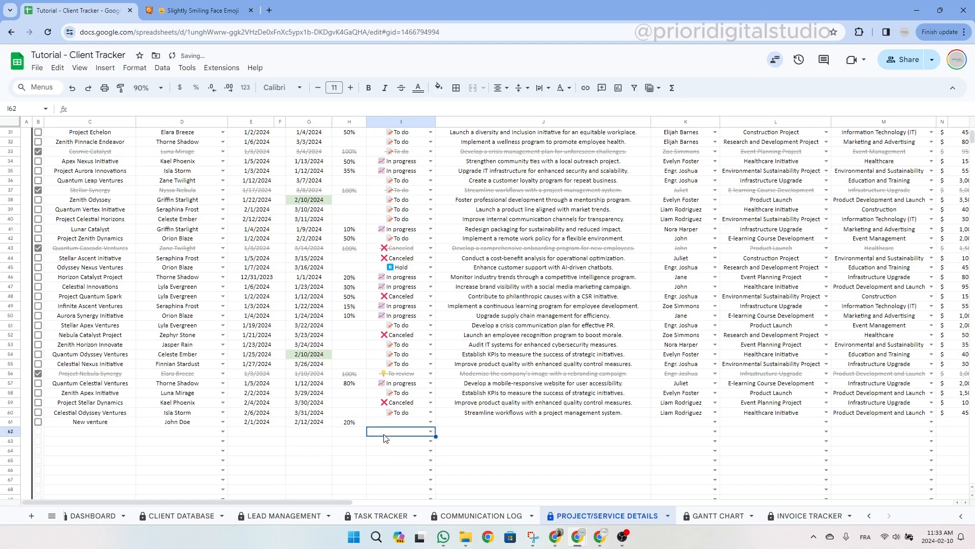
{"action": "left_click", "coordinate": [430, 423]}
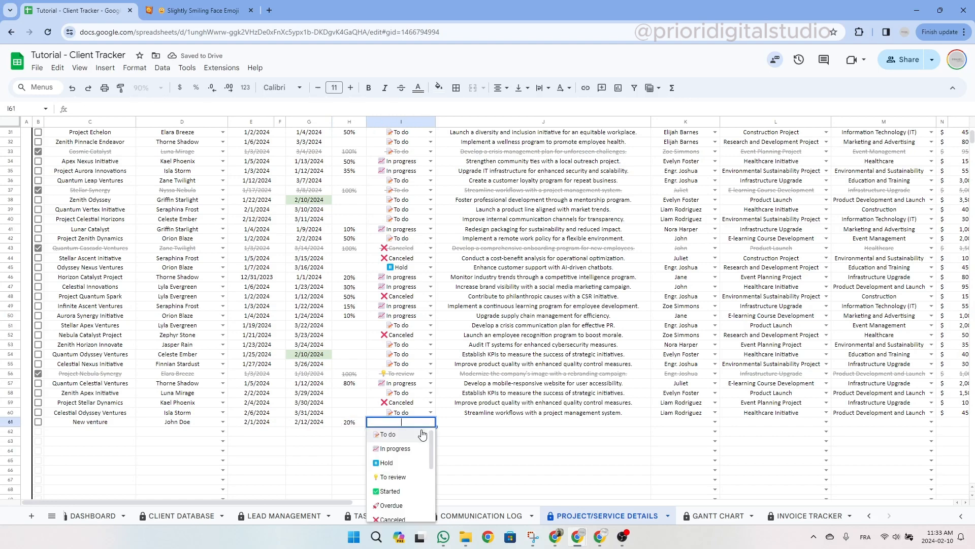
{"action": "left_click", "coordinate": [407, 449]}
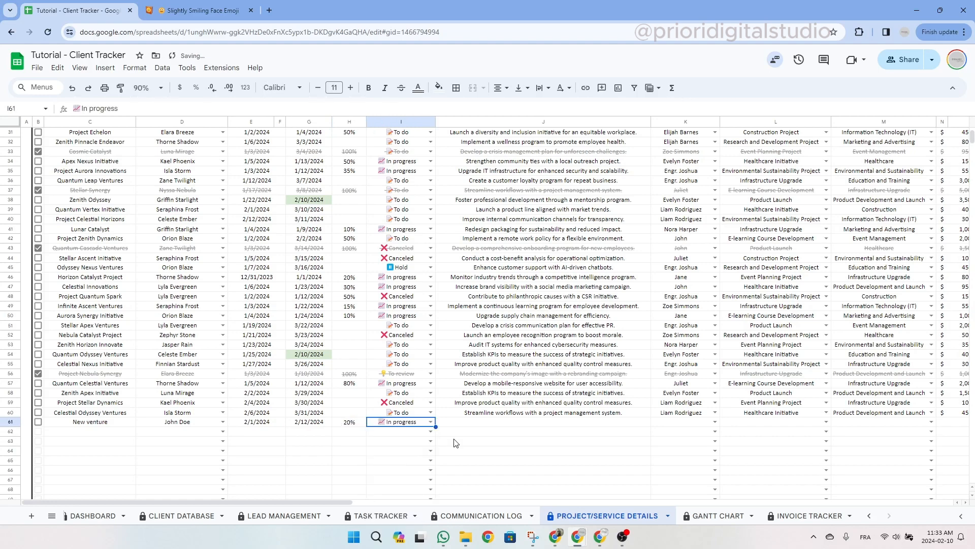
Describe the project as 'Difficult project, need more help'.
{"action": "left_click", "coordinate": [612, 423]}
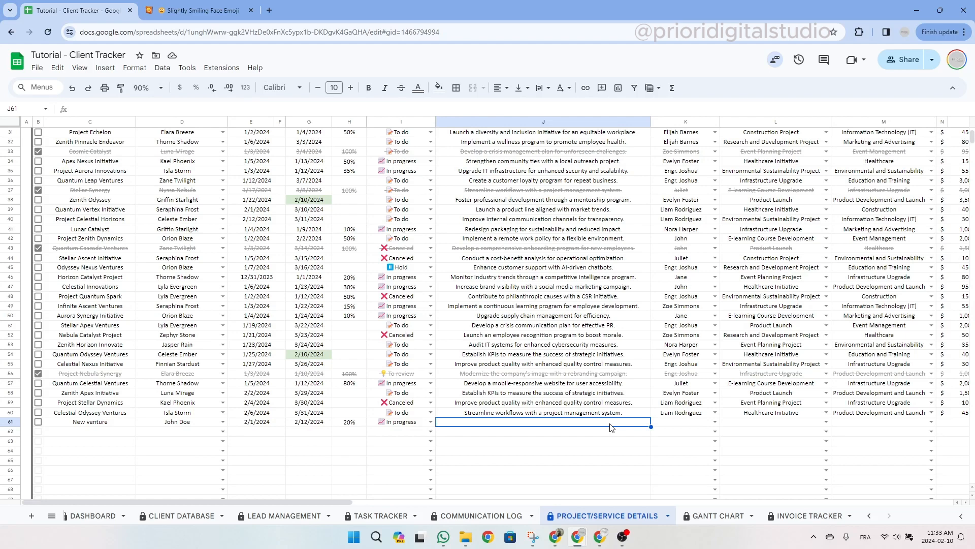
{"action": "type", "text": "Difficult project, need"}
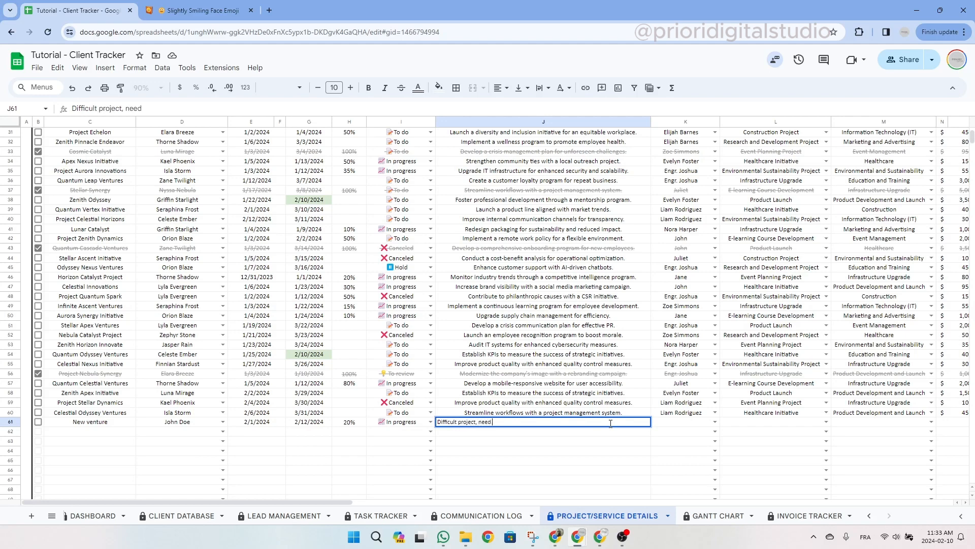
{"action": "type", "text": " more help"}
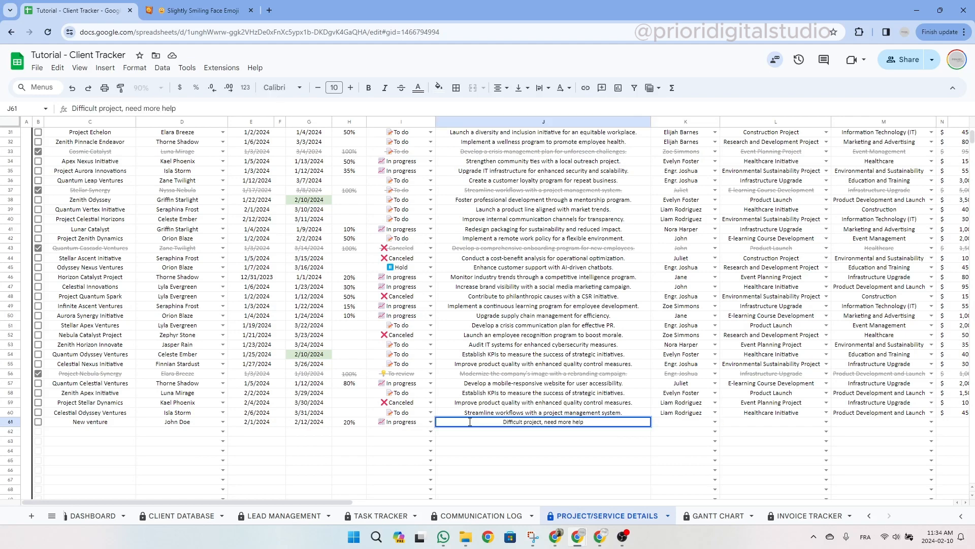
{"action": "key", "text": "Tab"}
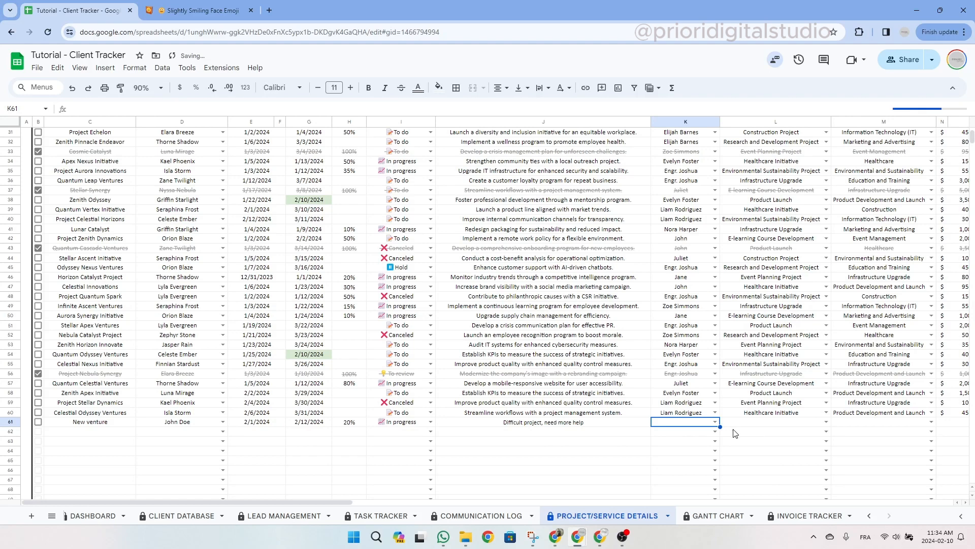
Assign a person in charge, Construction Project type and Healthcare category to New venture.
{"action": "left_click", "coordinate": [715, 422]}
{"action": "left_click_drag", "start_coordinate": [714, 439], "coordinate": [714, 488]}
{"action": "left_click", "coordinate": [675, 496]}
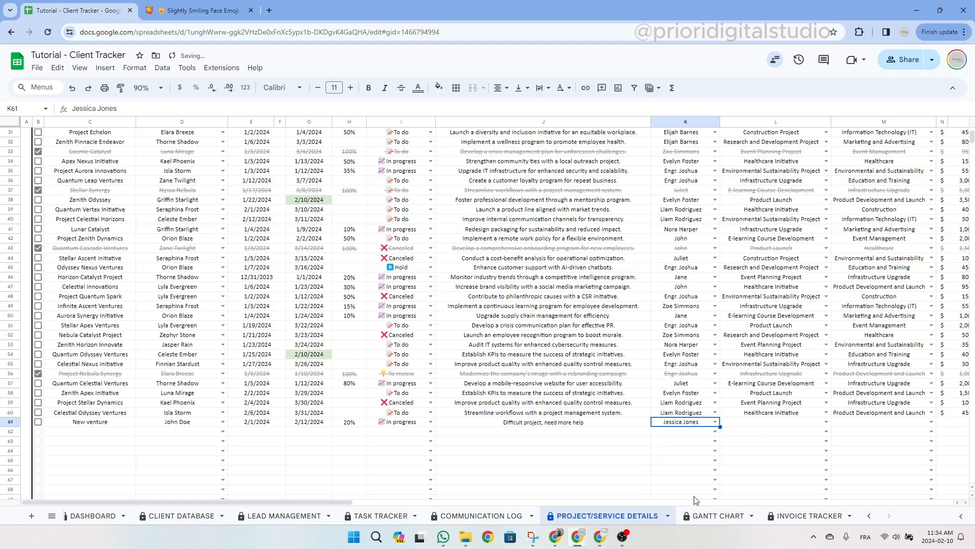
{"action": "scroll", "coordinate": [496, 477], "scroll_direction": "right", "scroll_amount": 5}
{"action": "left_click", "coordinate": [514, 422]}
{"action": "left_click", "coordinate": [515, 422]}
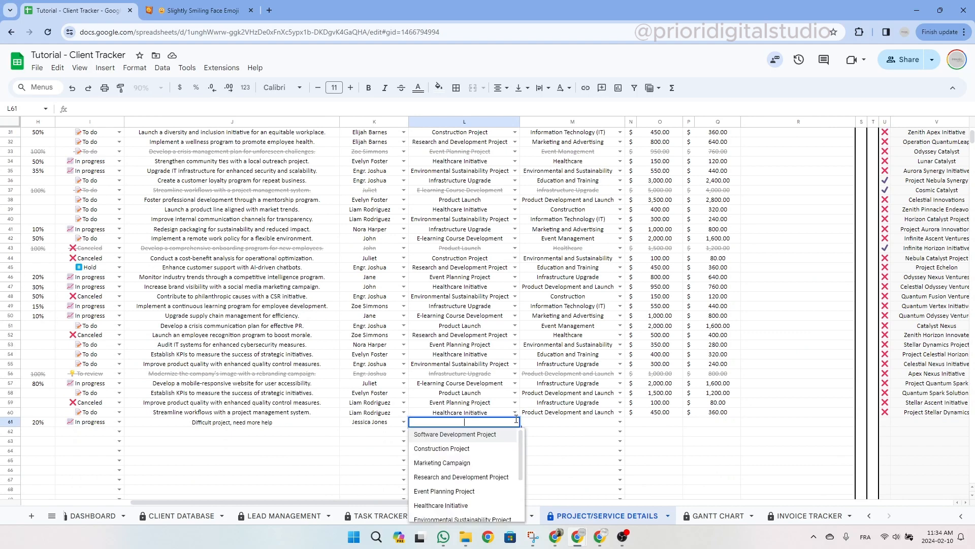
{"action": "left_click", "coordinate": [478, 449]}
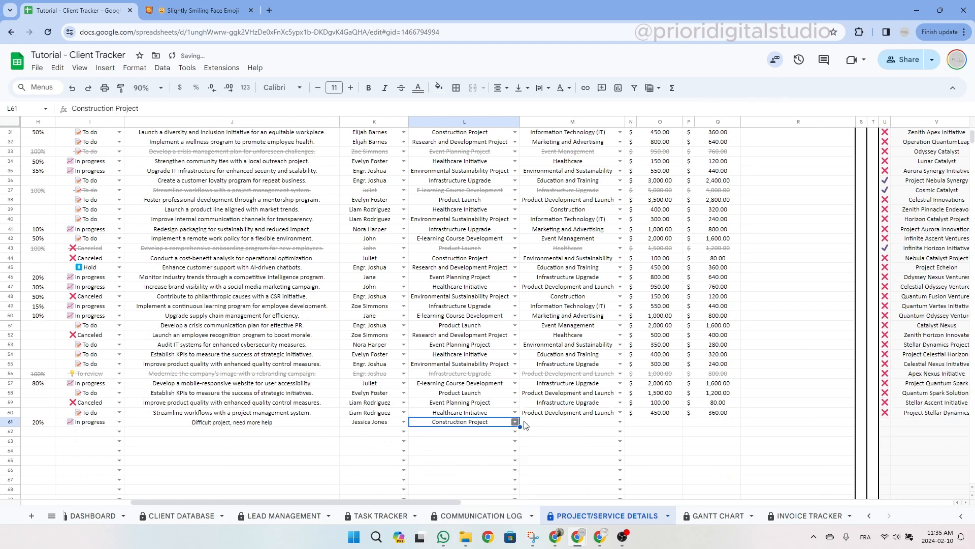
{"action": "left_click", "coordinate": [621, 422]}
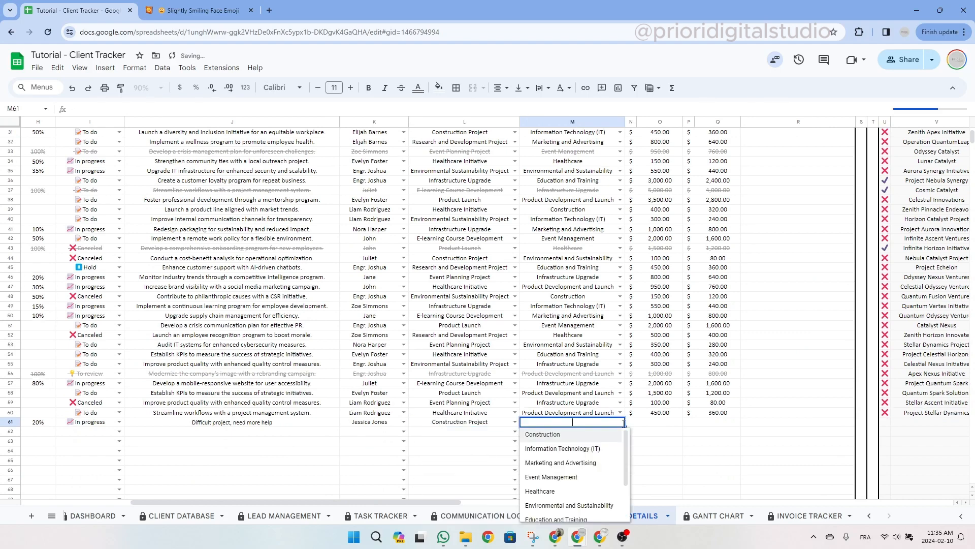
{"action": "left_click", "coordinate": [563, 491]}
Enter a 1,000.00 budget and 500.00 actual cost for the New venture row.
{"action": "left_click", "coordinate": [668, 424]}
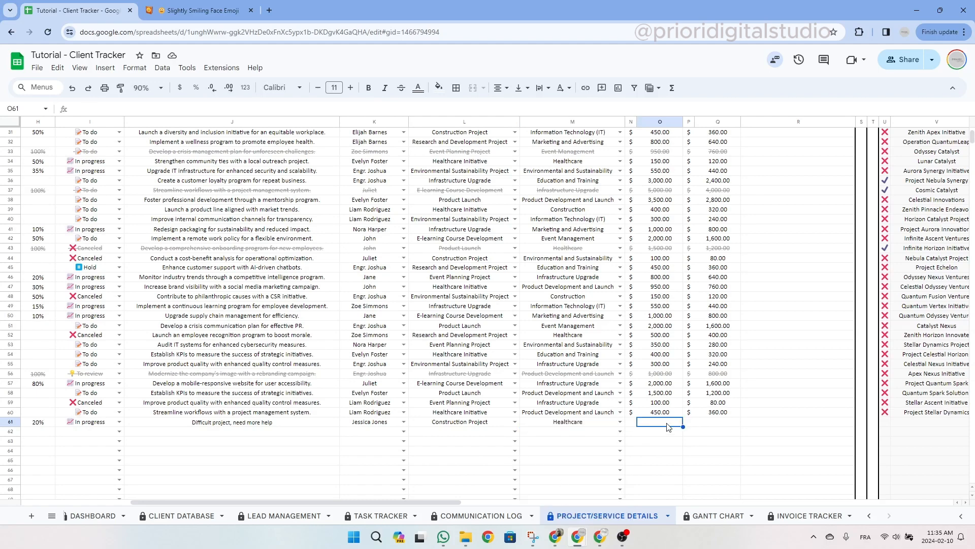
{"action": "type", "text": "1,000"}
{"action": "key", "text": "Return"}
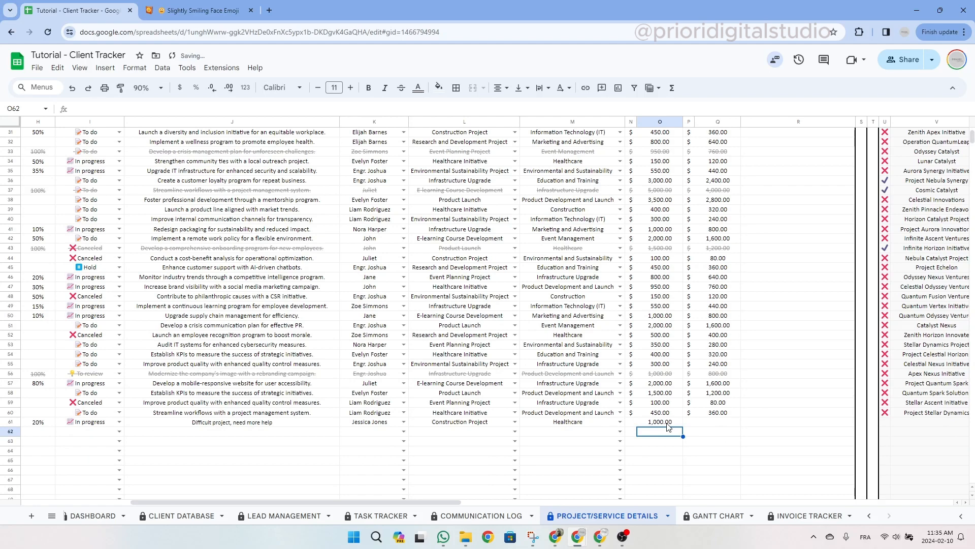
{"action": "left_click", "coordinate": [716, 425]}
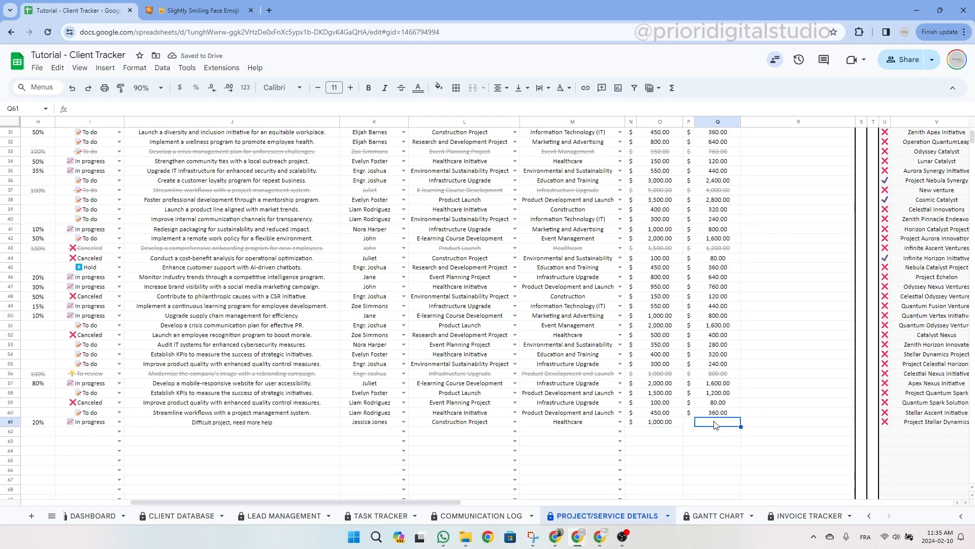
{"action": "type", "text": "500"}
{"action": "key", "text": "Return"}
{"action": "left_click", "coordinate": [797, 426]}
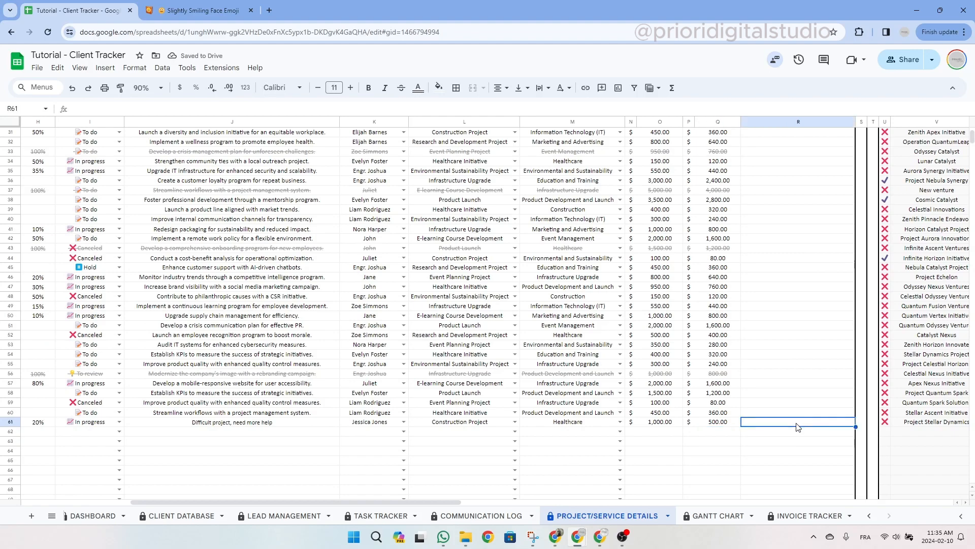
{"action": "scroll", "coordinate": [460, 406], "scroll_direction": "left", "scroll_amount": 5}
{"action": "scroll", "coordinate": [460, 406], "scroll_direction": "down", "scroll_amount": 1}
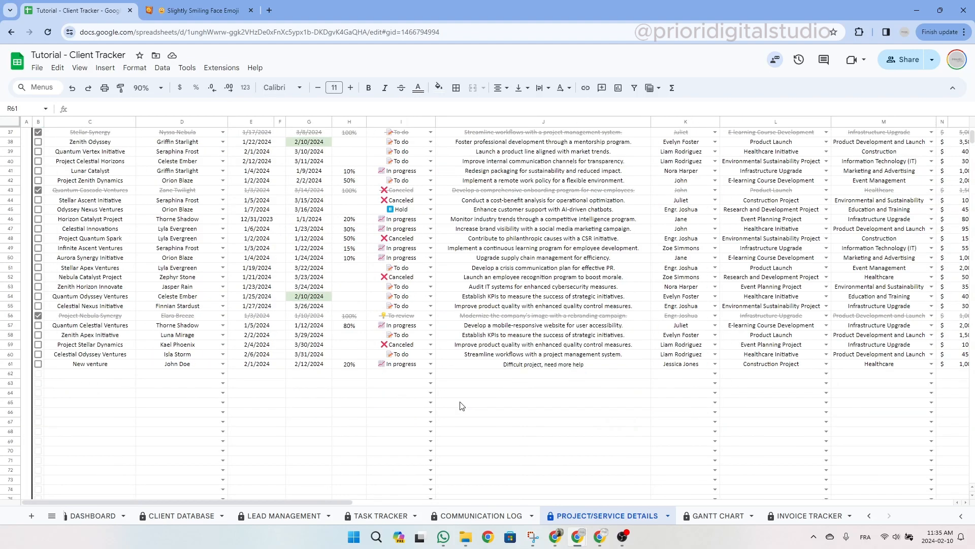
Jump to the Project/Service Filter and set Completed Task to show only uncompleted projects.
{"action": "scroll", "coordinate": [460, 406], "scroll_direction": "up", "scroll_amount": 10}
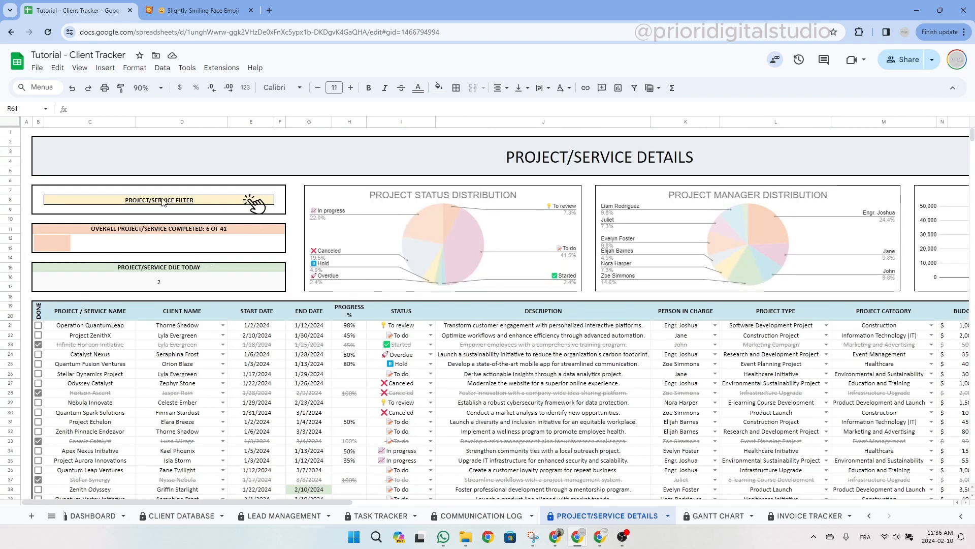
{"action": "mouse_move", "coordinate": [163, 202]}
{"action": "left_click", "coordinate": [120, 219]}
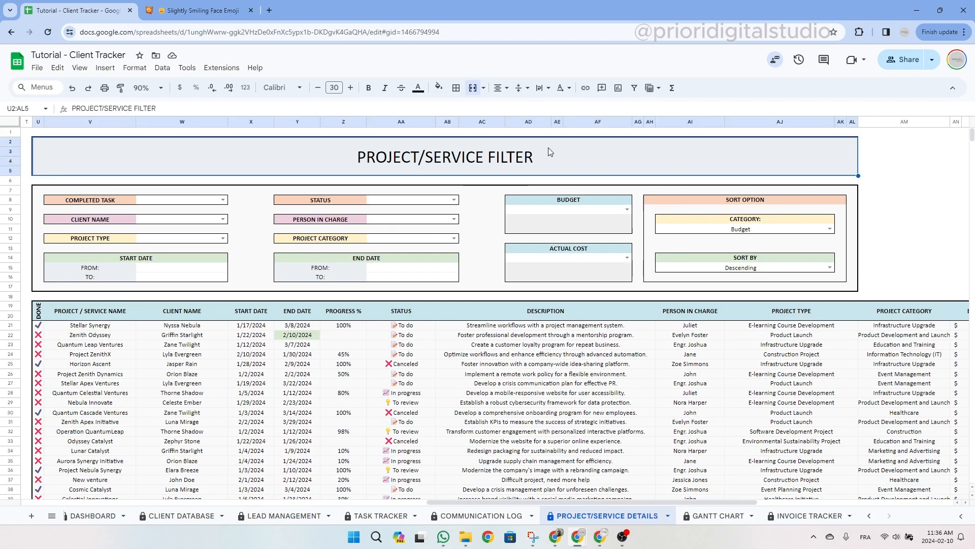
{"action": "left_click_drag", "start_coordinate": [38, 190], "coordinate": [821, 233]}
{"action": "left_click", "coordinate": [575, 163]}
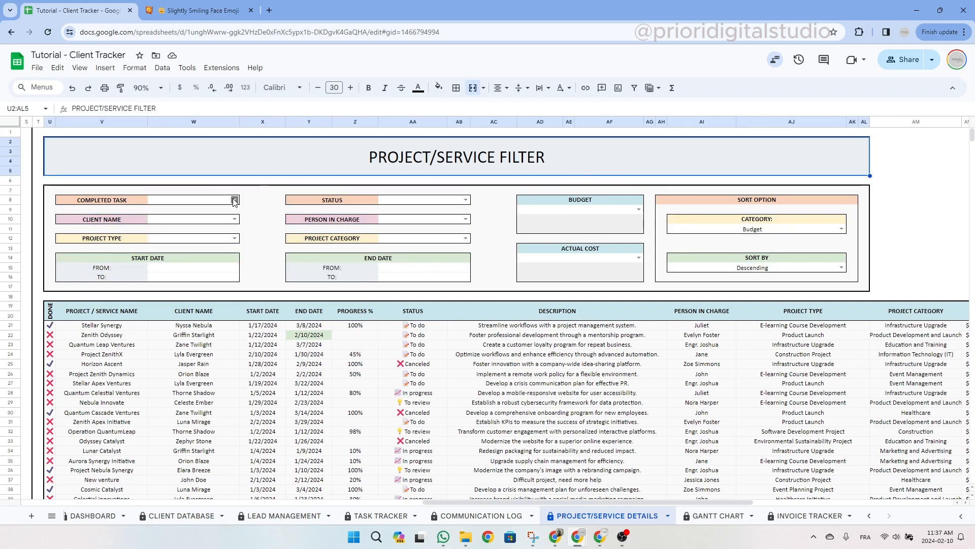
{"action": "left_click", "coordinate": [106, 202]}
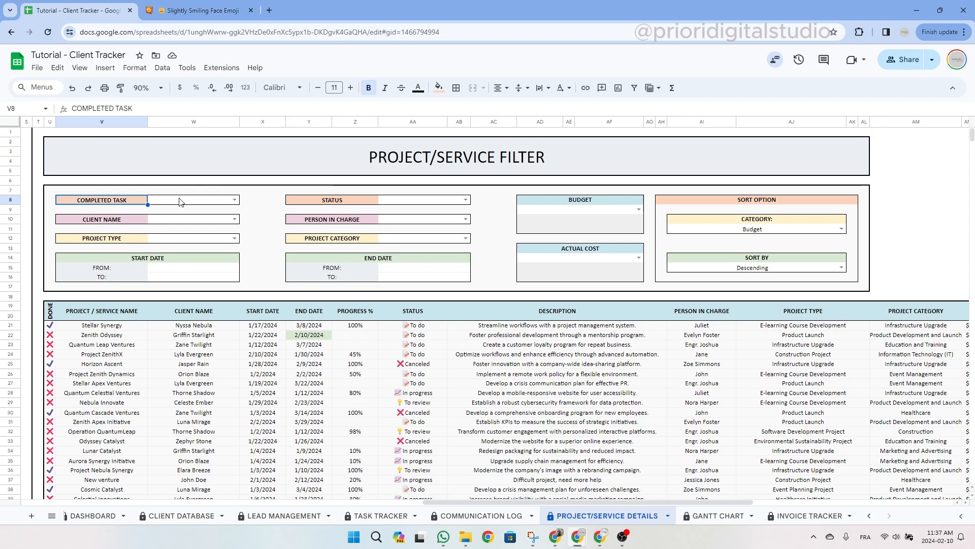
{"action": "left_click", "coordinate": [235, 199]}
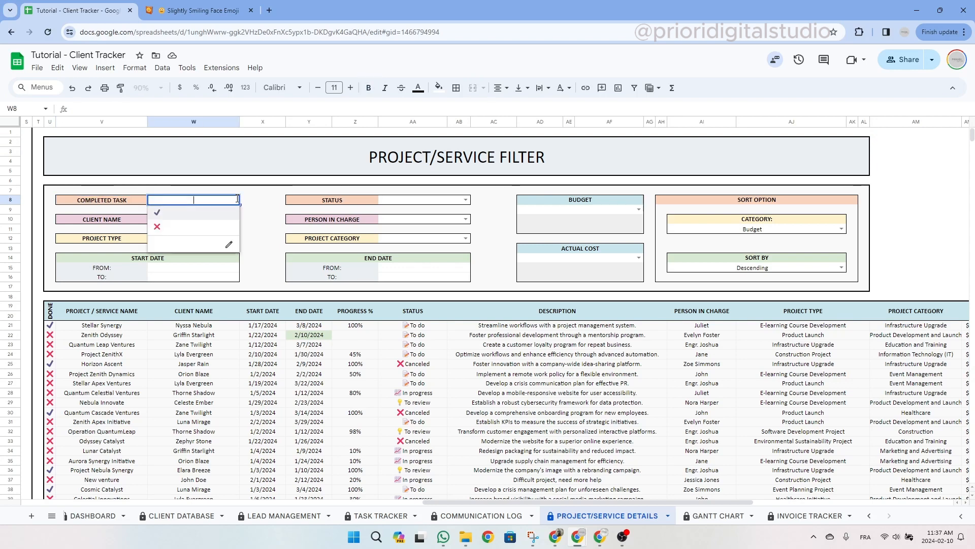
{"action": "left_click", "coordinate": [178, 229]}
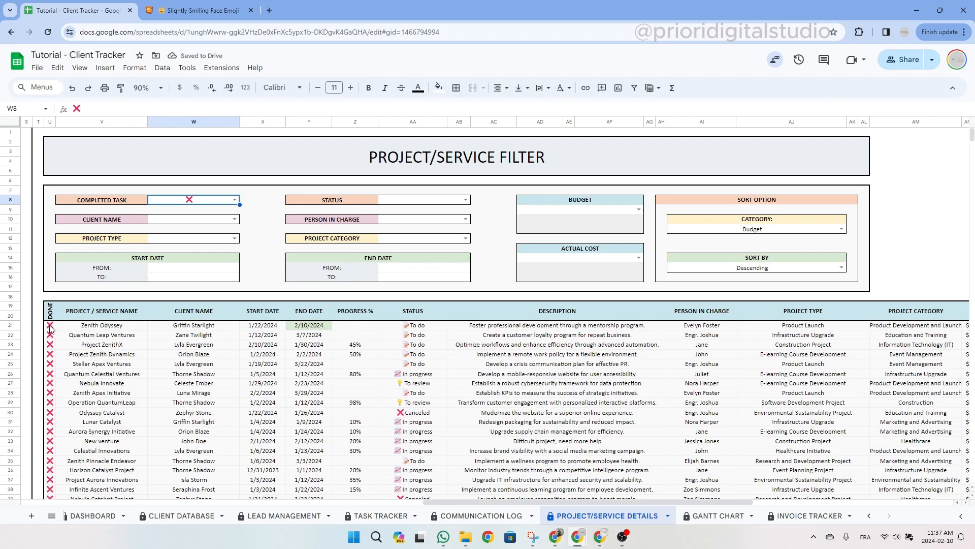
{"action": "left_click_drag", "start_coordinate": [49, 325], "coordinate": [47, 477]}
Filter by the New venture client, leaving one row, then clear the client filter.
{"action": "left_click", "coordinate": [122, 220]}
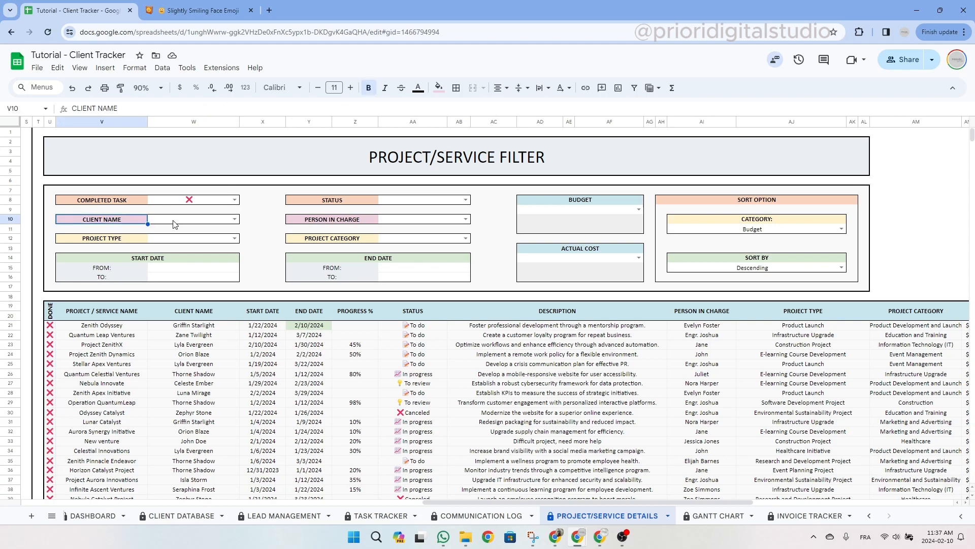
{"action": "left_click", "coordinate": [234, 219]}
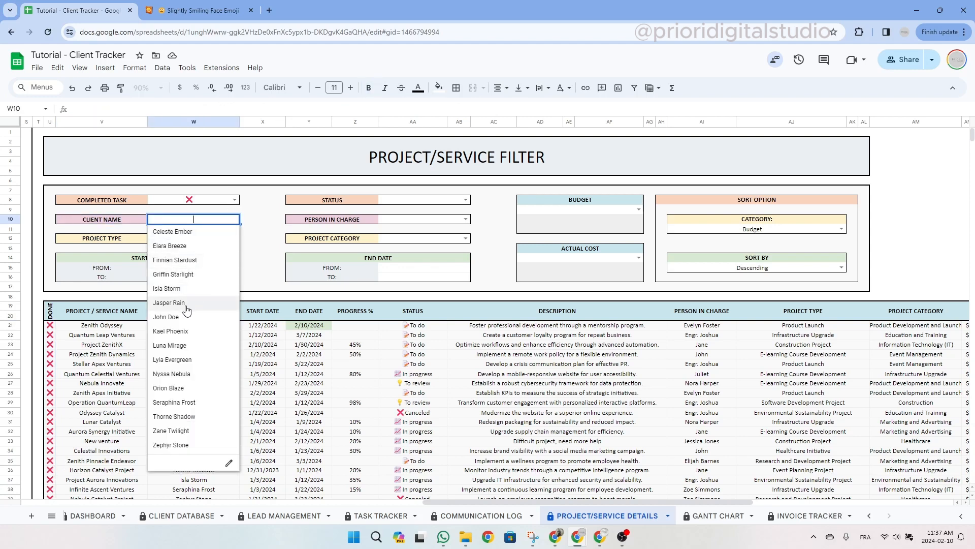
{"action": "left_click", "coordinate": [166, 317]}
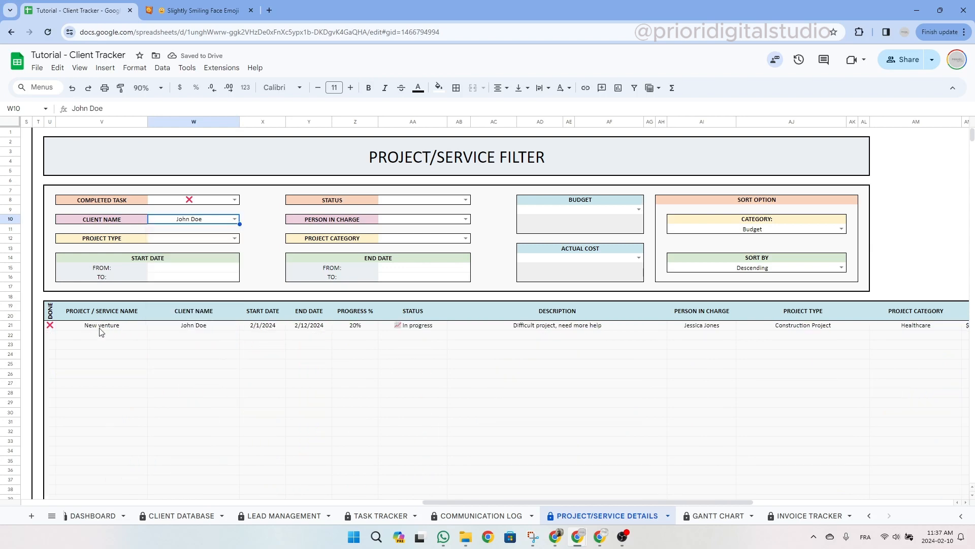
{"action": "left_click_drag", "start_coordinate": [101, 331], "coordinate": [920, 331]}
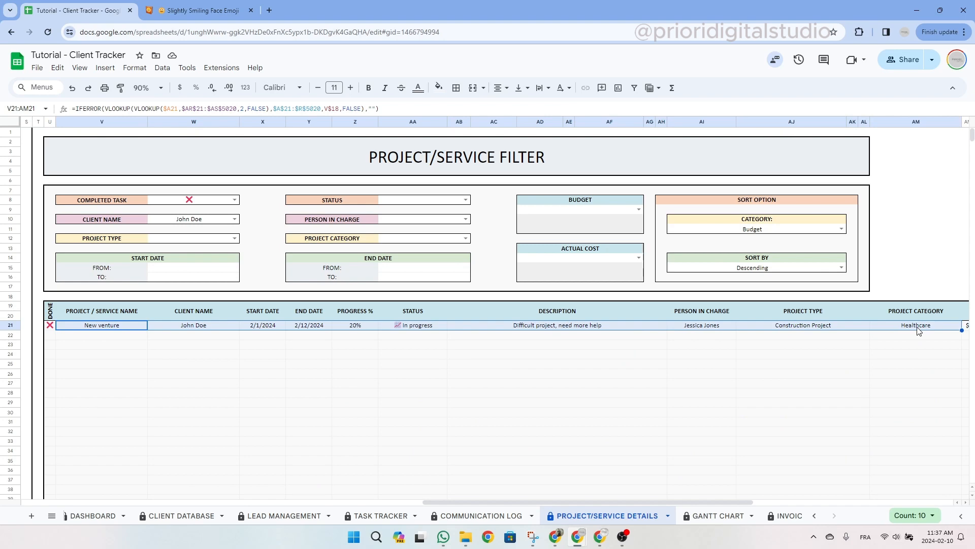
{"action": "left_click", "coordinate": [200, 224]}
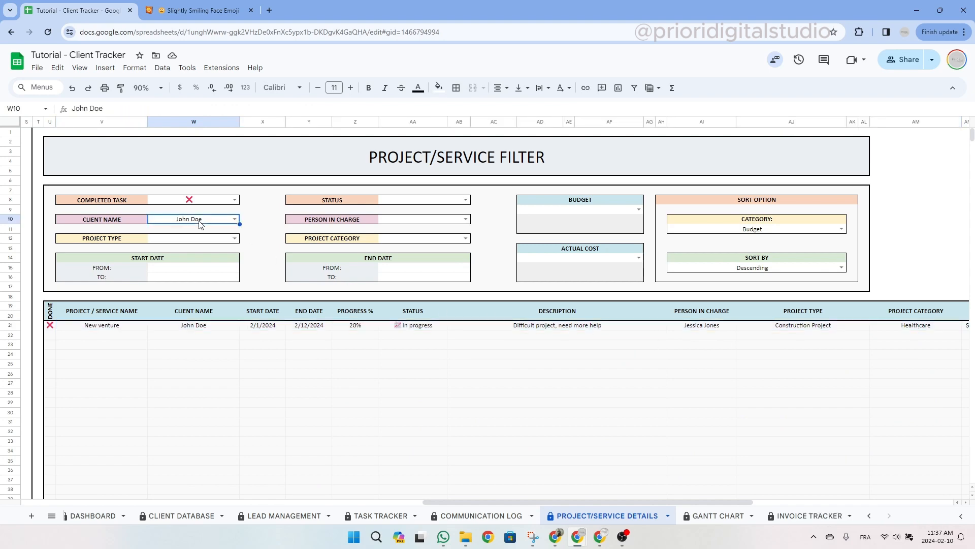
{"action": "key", "text": "Delete"}
Clear the Completed Task filter and briefly try the under-$100 budget option.
{"action": "left_click", "coordinate": [201, 201]}
{"action": "key", "text": "Delete"}
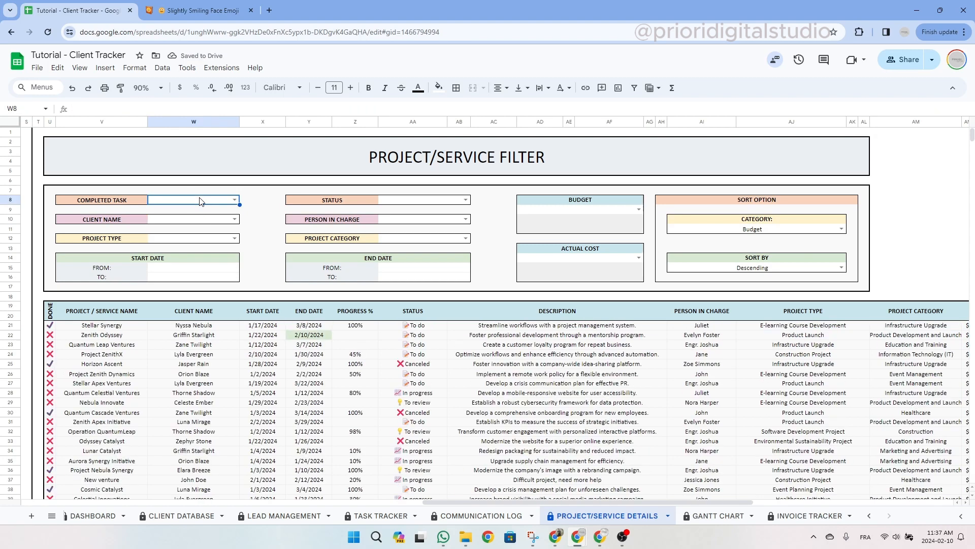
{"action": "left_click", "coordinate": [579, 209]}
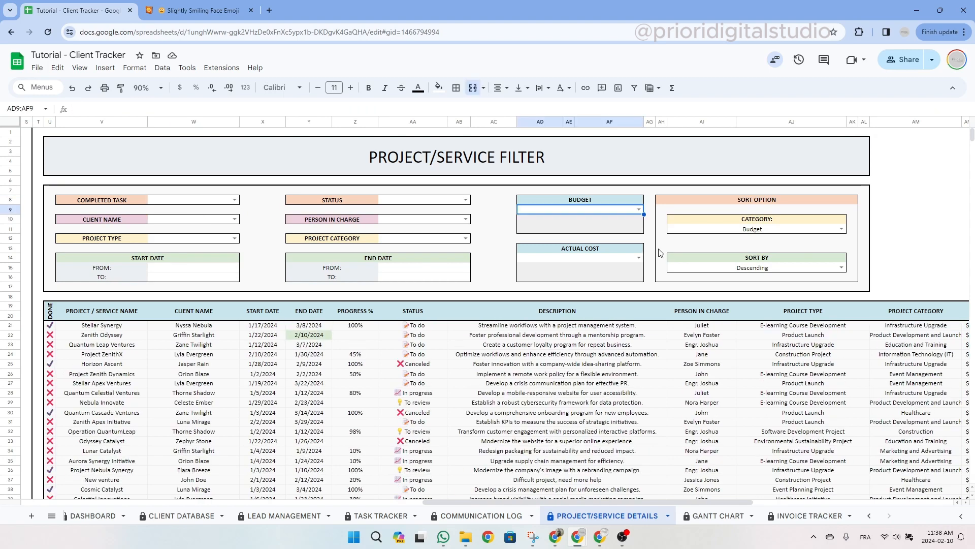
{"action": "left_click", "coordinate": [638, 209]}
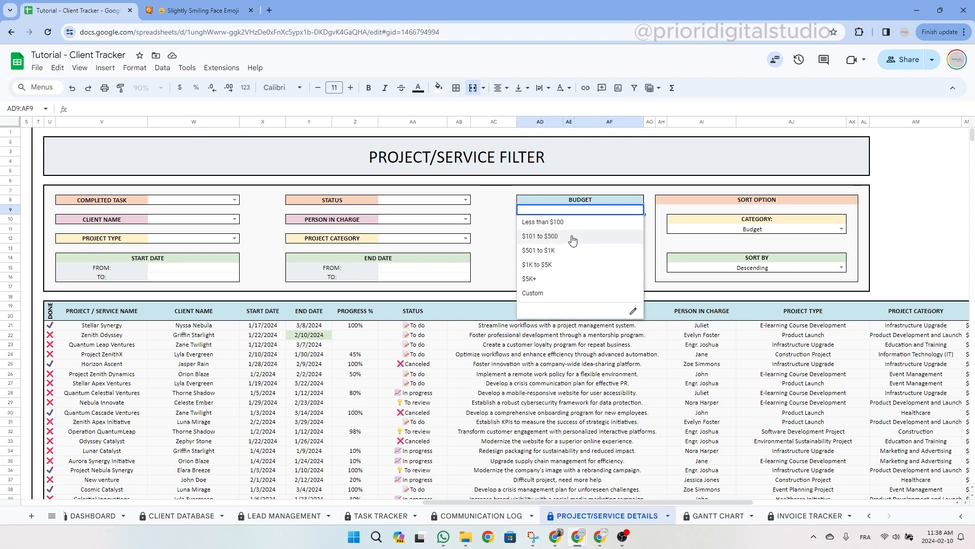
{"action": "left_click", "coordinate": [563, 221]}
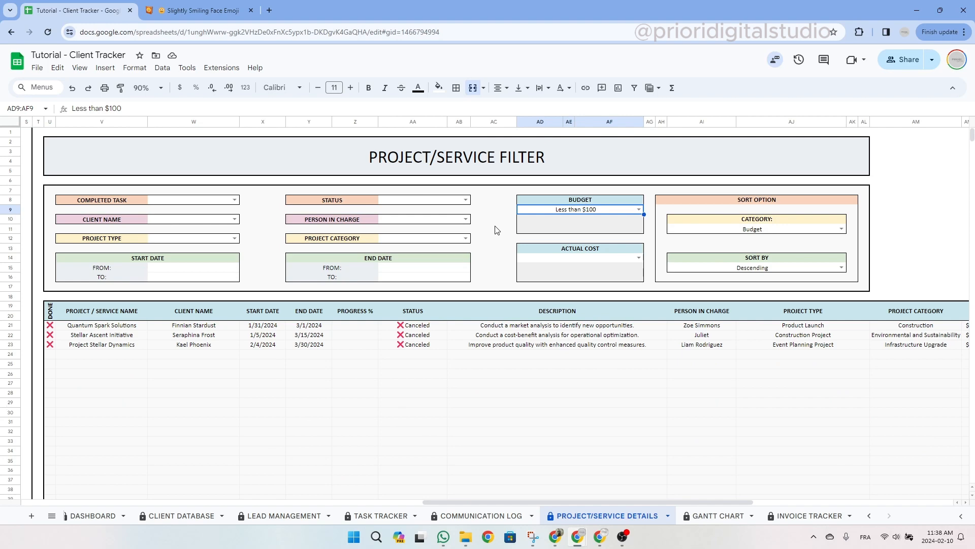
{"action": "key", "text": "Delete"}
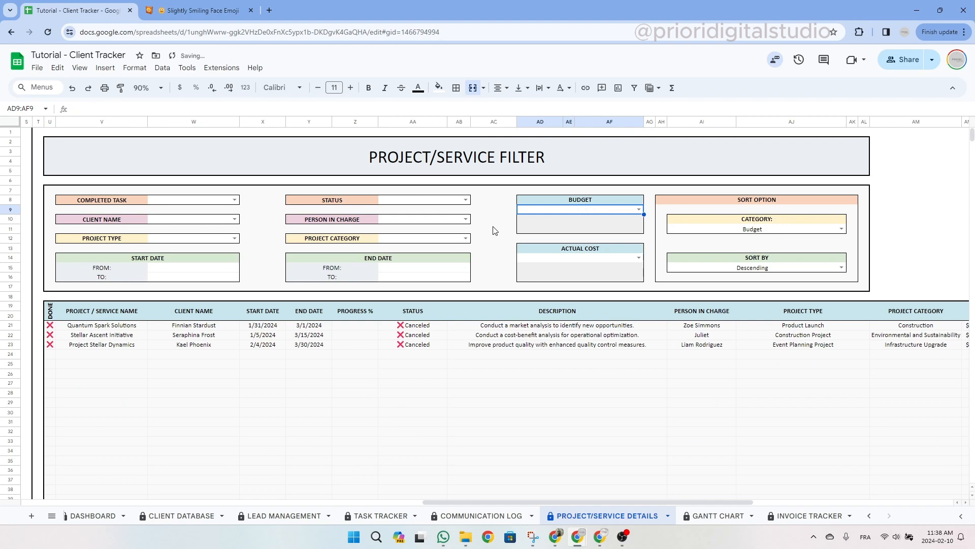
Set a Custom budget range with minimum 100 and maximum 500.
{"action": "left_click", "coordinate": [638, 209]}
{"action": "left_click", "coordinate": [559, 296]}
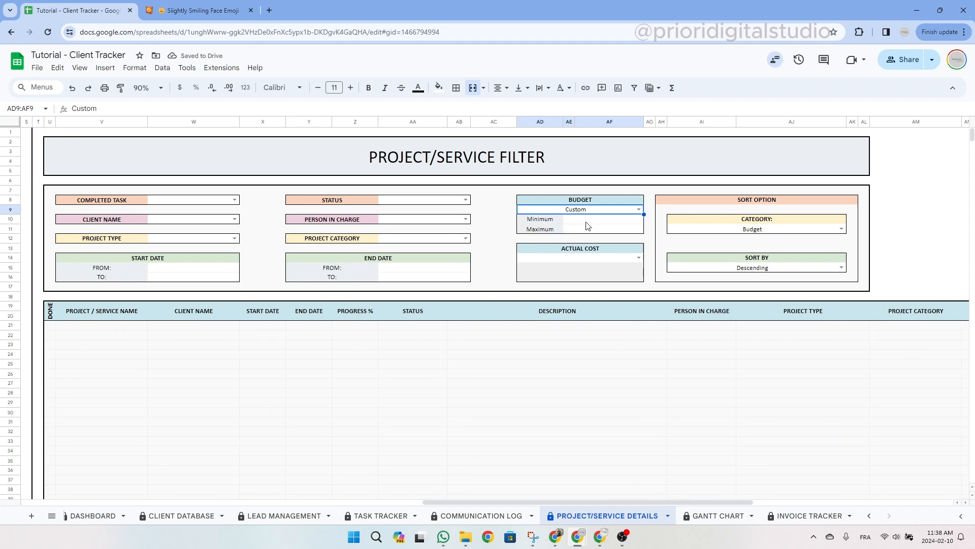
{"action": "left_click", "coordinate": [588, 224]}
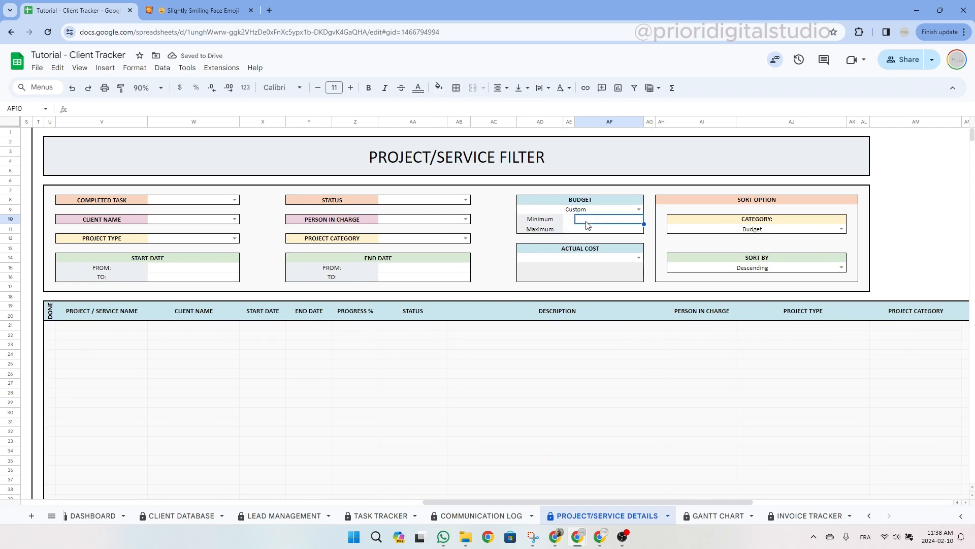
{"action": "type", "text": "100"}
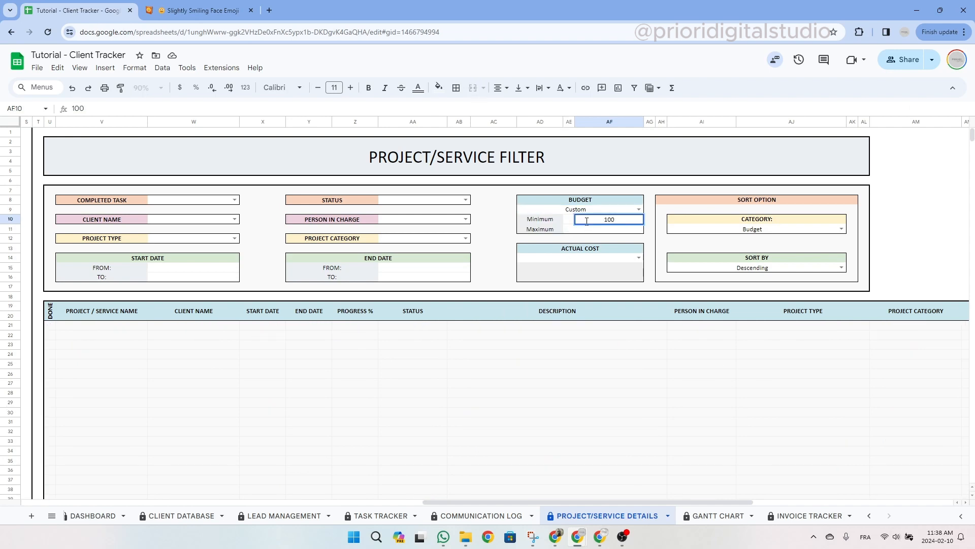
{"action": "key", "text": "Return"}
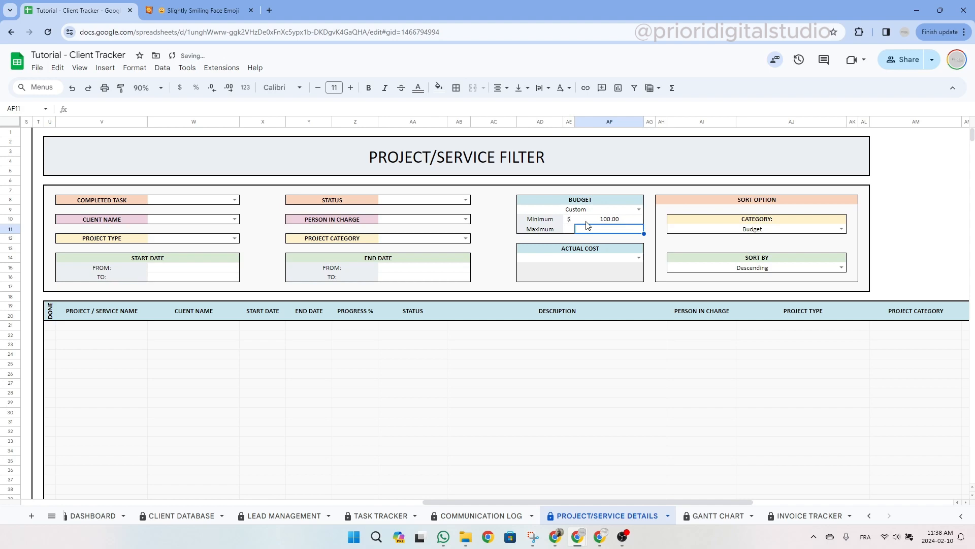
{"action": "type", "text": "500"}
{"action": "key", "text": "Return"}
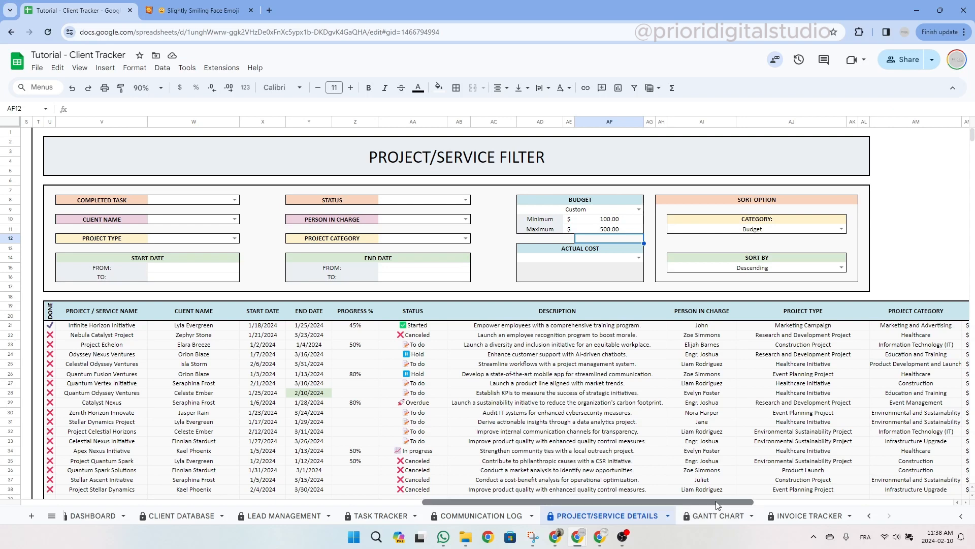
{"action": "left_click_drag", "start_coordinate": [716, 501], "coordinate": [779, 500]}
{"action": "left_click_drag", "start_coordinate": [869, 329], "coordinate": [870, 470]}
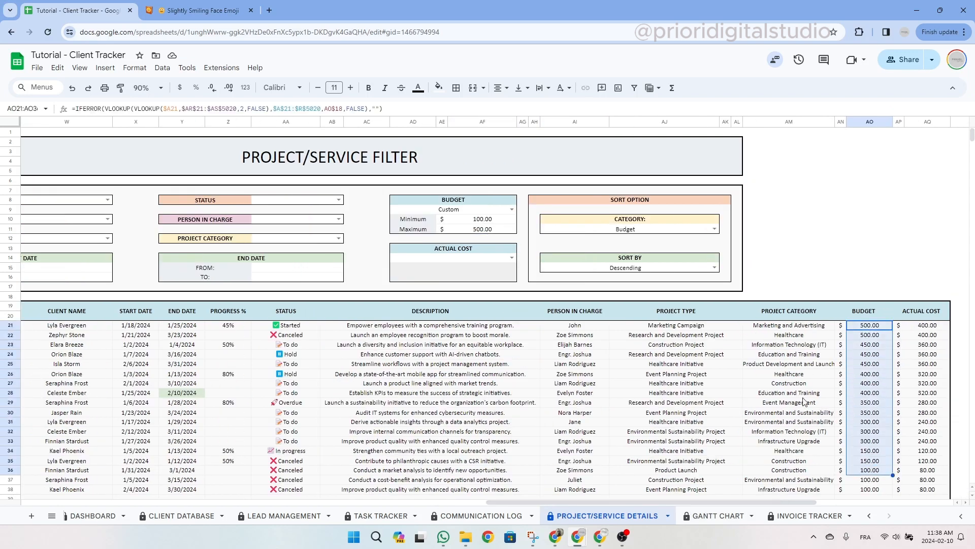
Switch the sort order to Ascending so budgets run from 100.00 up to 500.00.
{"action": "left_click", "coordinate": [715, 229]}
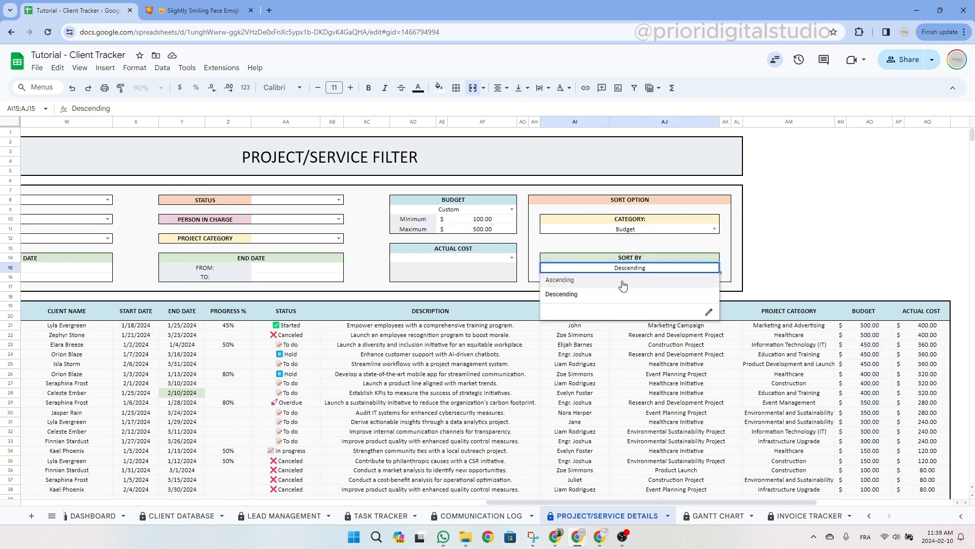
{"action": "left_click", "coordinate": [623, 283]}
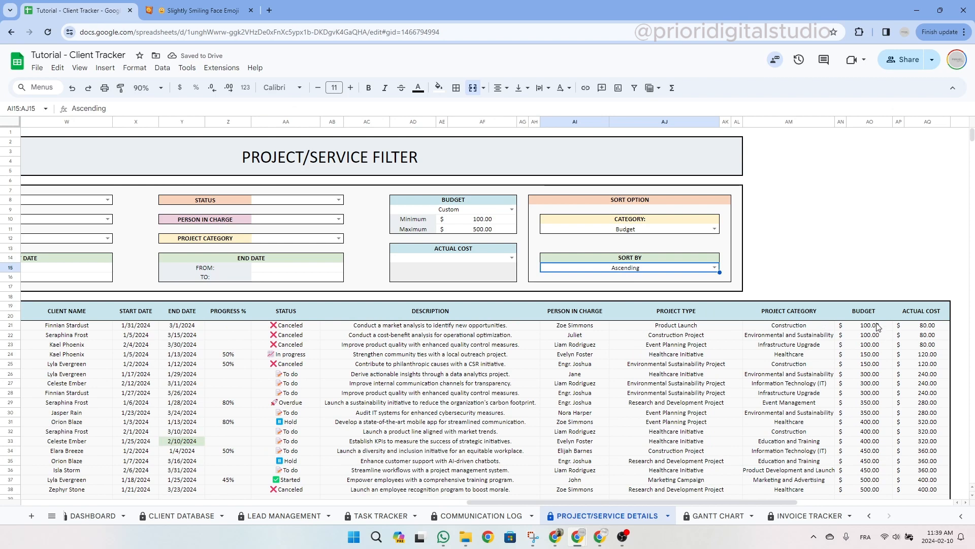
{"action": "left_click_drag", "start_coordinate": [869, 325], "coordinate": [868, 490]}
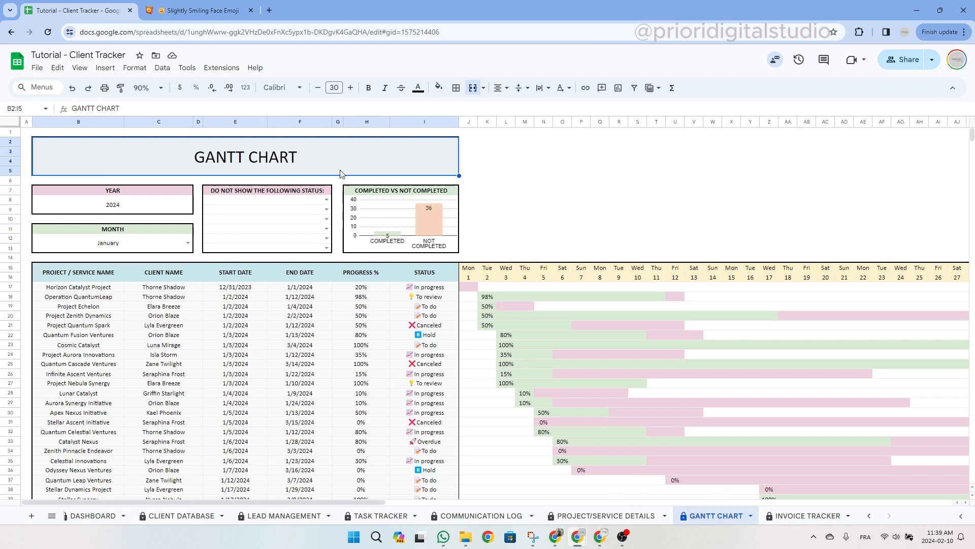
{"action": "left_click", "coordinate": [116, 211]}
{"action": "left_click", "coordinate": [134, 240]}
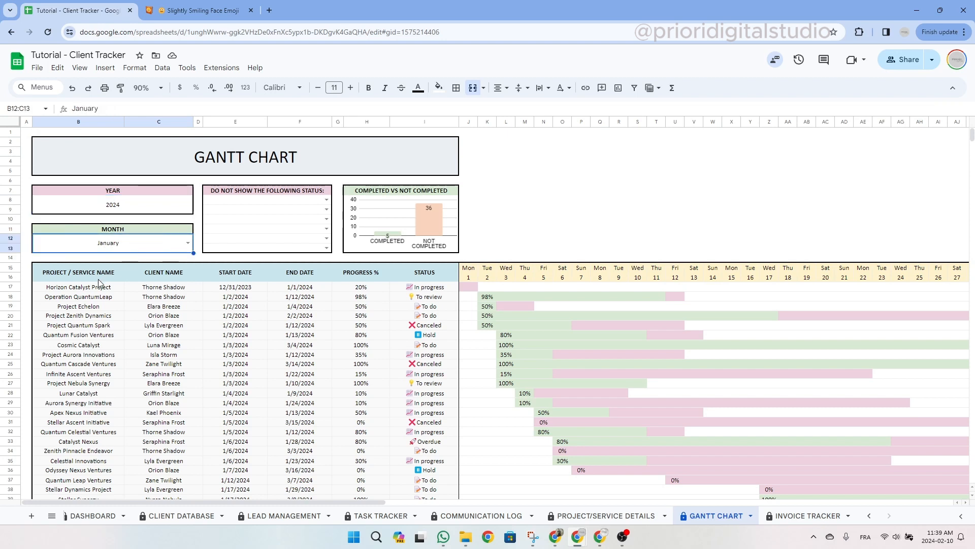
{"action": "left_click_drag", "start_coordinate": [88, 289], "coordinate": [81, 489]}
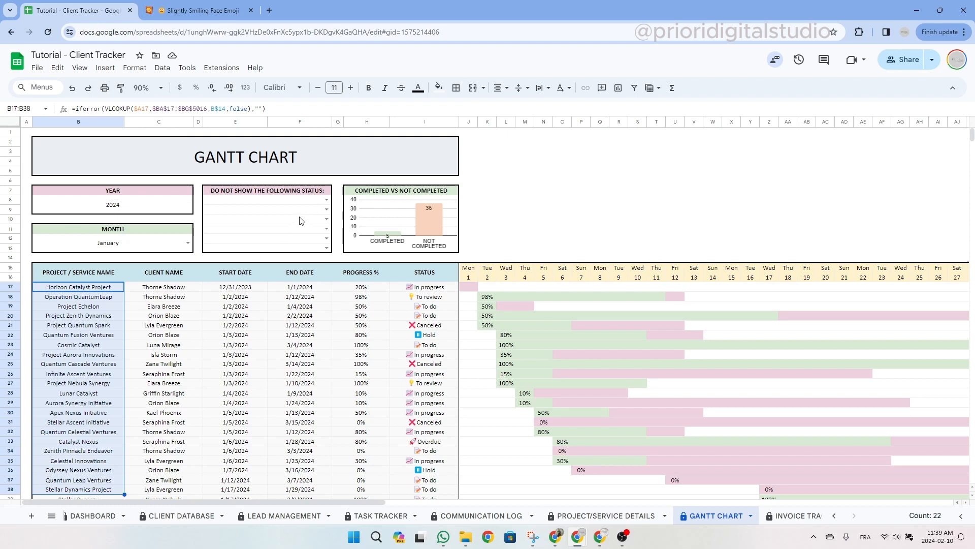
{"action": "left_click", "coordinate": [177, 274]}
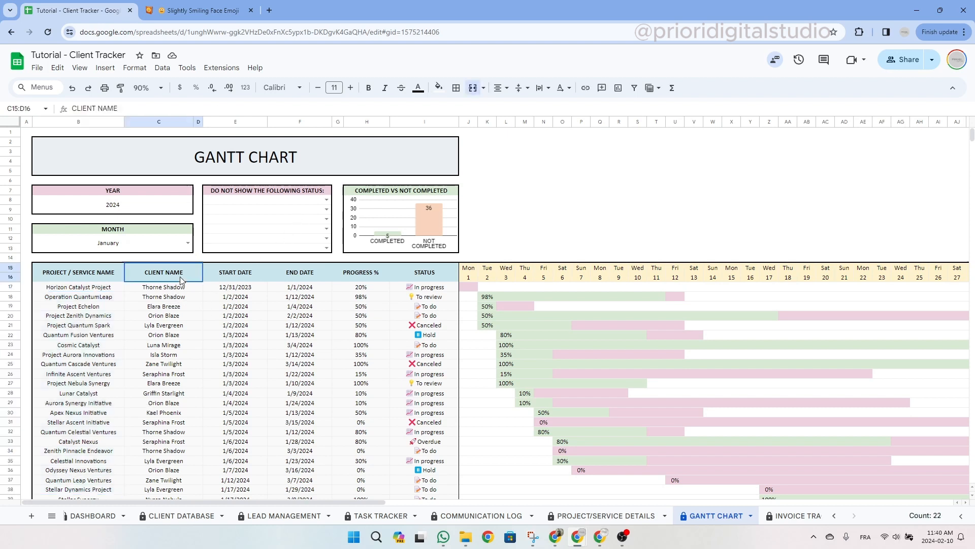
{"action": "left_click", "coordinate": [242, 274]}
{"action": "left_click", "coordinate": [304, 274]}
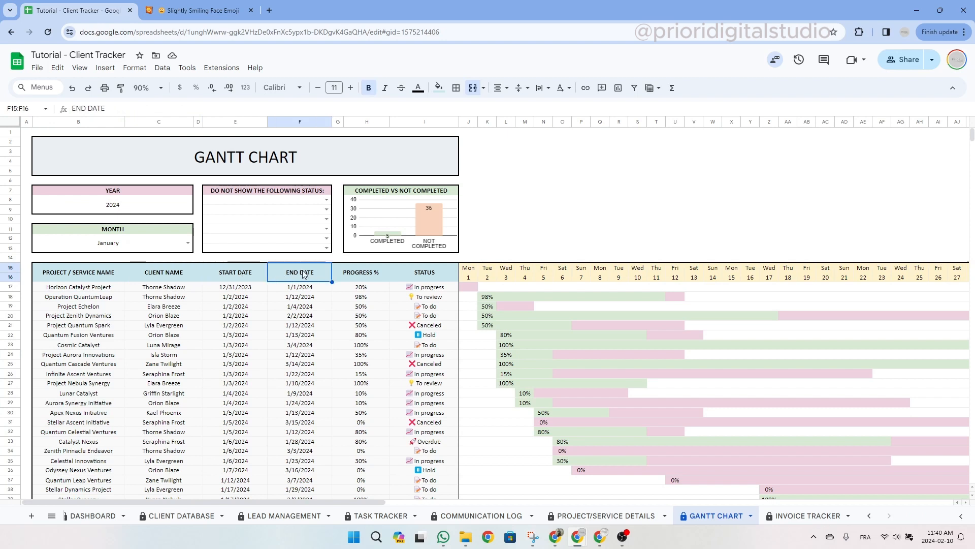
{"action": "left_click", "coordinate": [353, 273]}
{"action": "left_click", "coordinate": [427, 277]}
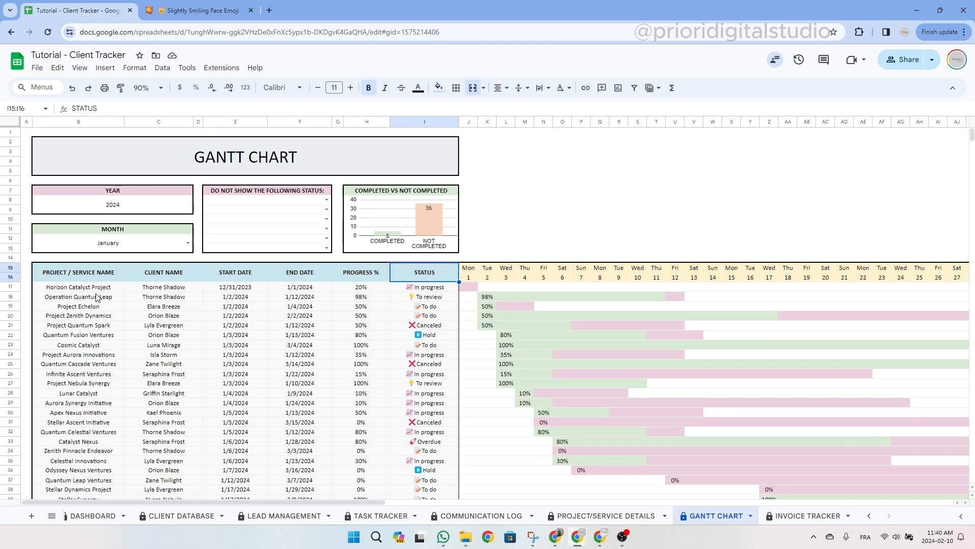
{"action": "left_click", "coordinate": [337, 168]}
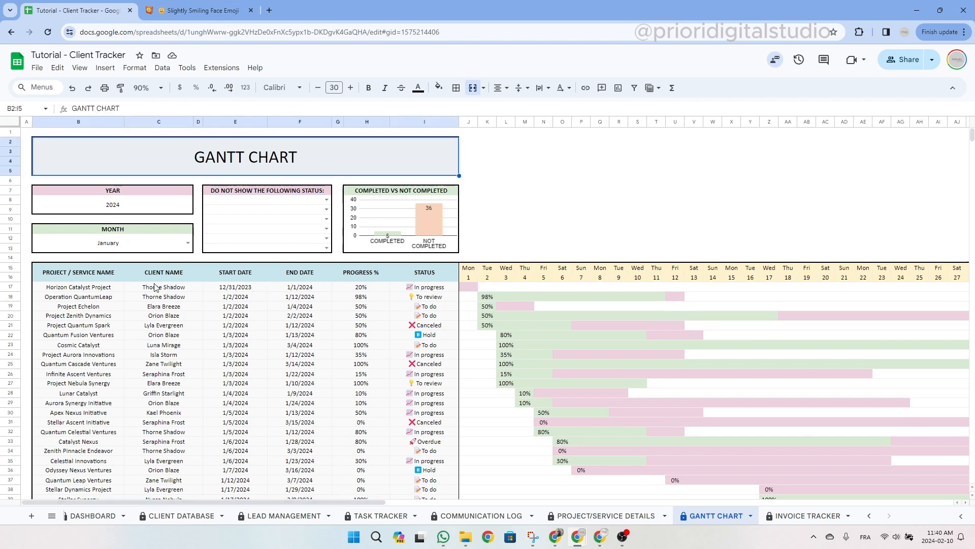
{"action": "left_click_drag", "start_coordinate": [101, 291], "coordinate": [406, 438]}
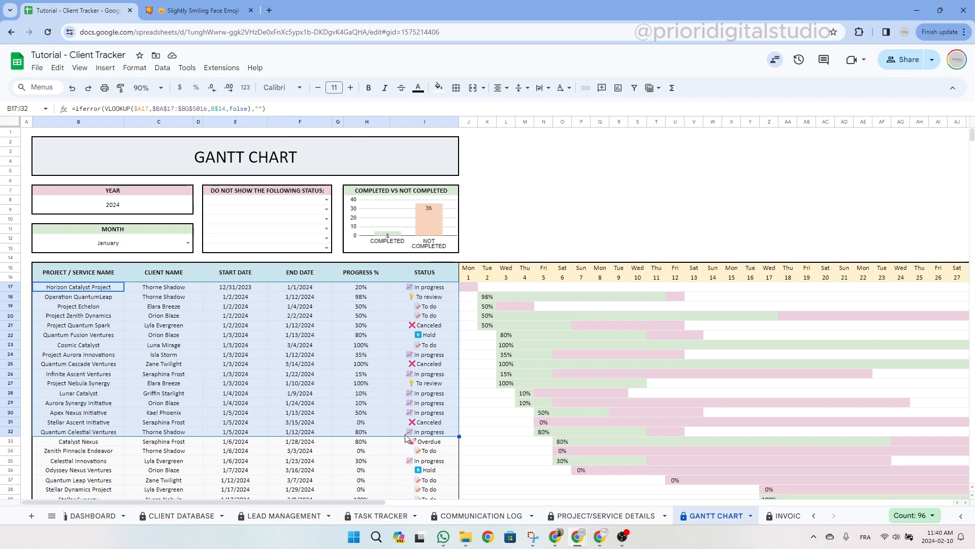
{"action": "left_click_drag", "start_coordinate": [359, 508], "coordinate": [433, 508]}
{"action": "left_click_drag", "start_coordinate": [287, 272], "coordinate": [842, 477]}
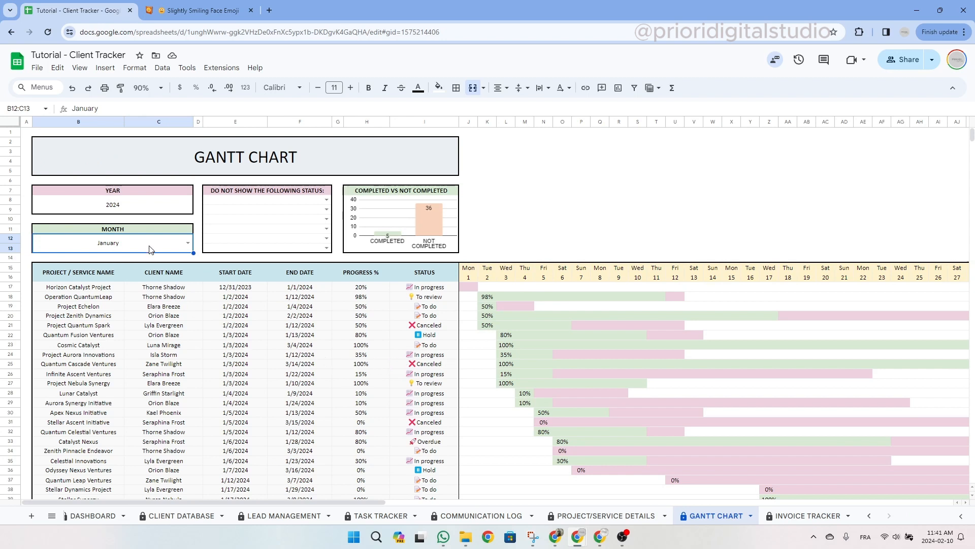
{"action": "left_click", "coordinate": [187, 244]}
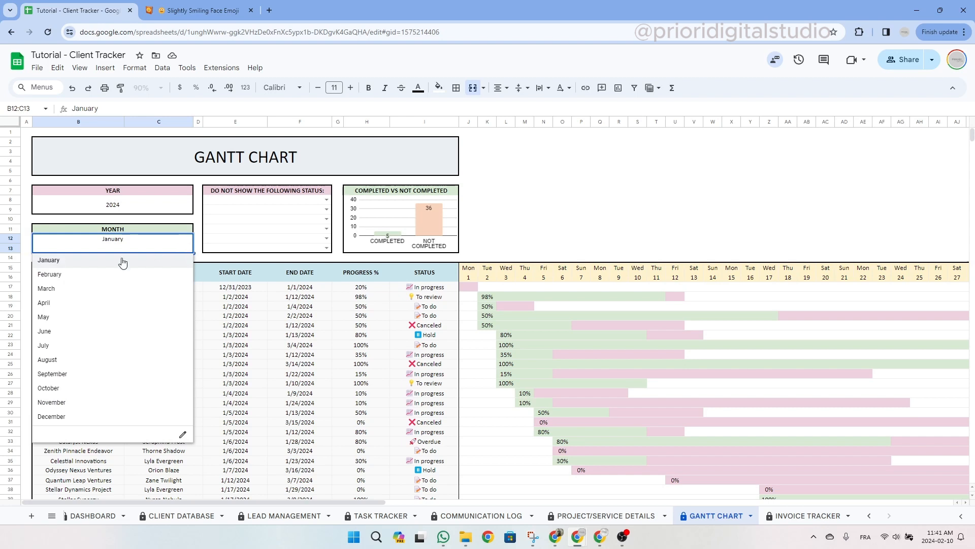
{"action": "left_click", "coordinate": [80, 275]}
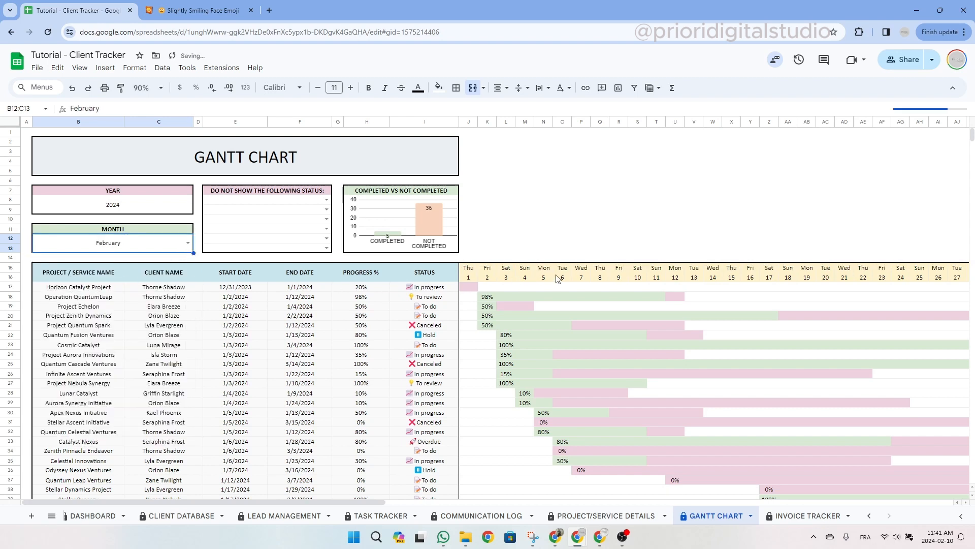
{"action": "left_click", "coordinate": [636, 281]}
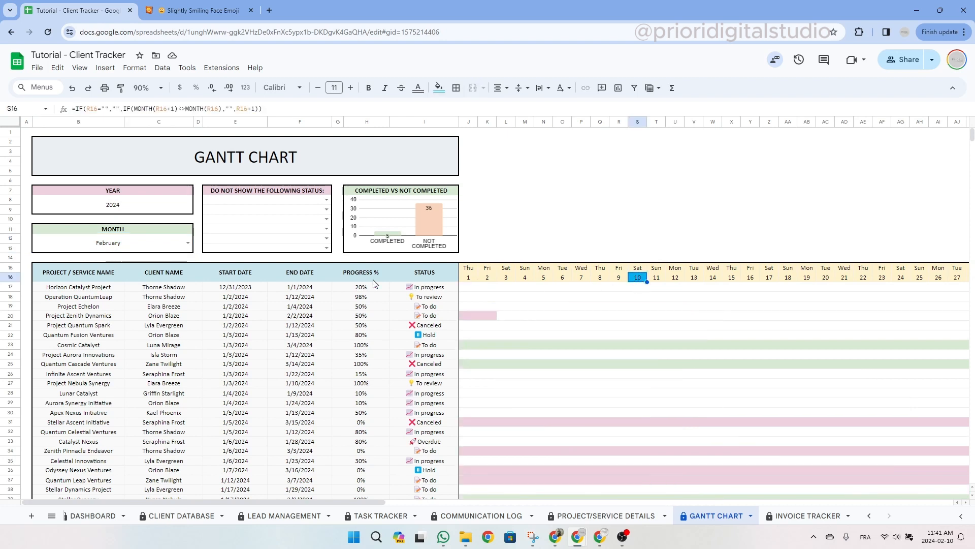
{"action": "left_click", "coordinate": [188, 244]}
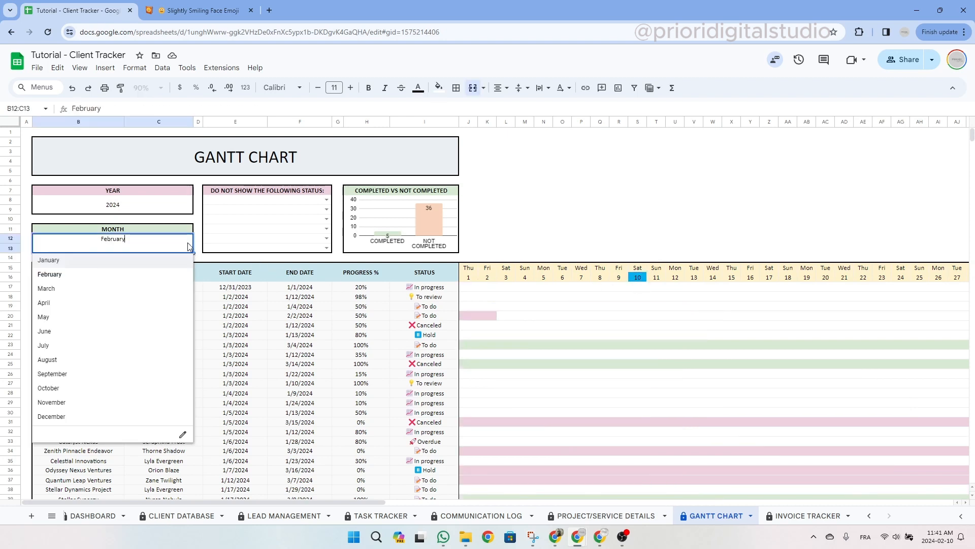
{"action": "left_click", "coordinate": [115, 264]}
{"action": "left_click", "coordinate": [393, 175]}
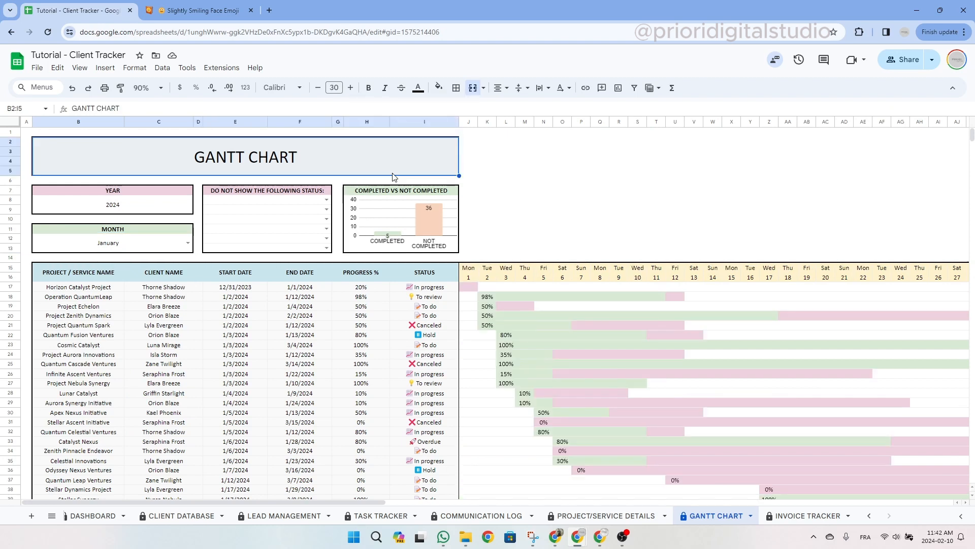
{"action": "left_click", "coordinate": [94, 298]}
{"action": "left_click_drag", "start_coordinate": [94, 299], "coordinate": [904, 288]}
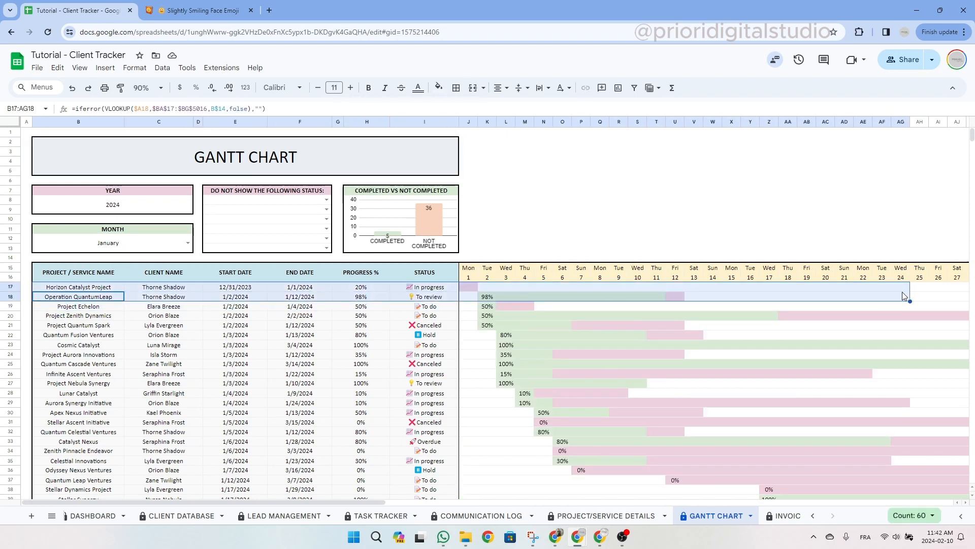
{"action": "left_click", "coordinate": [489, 277]}
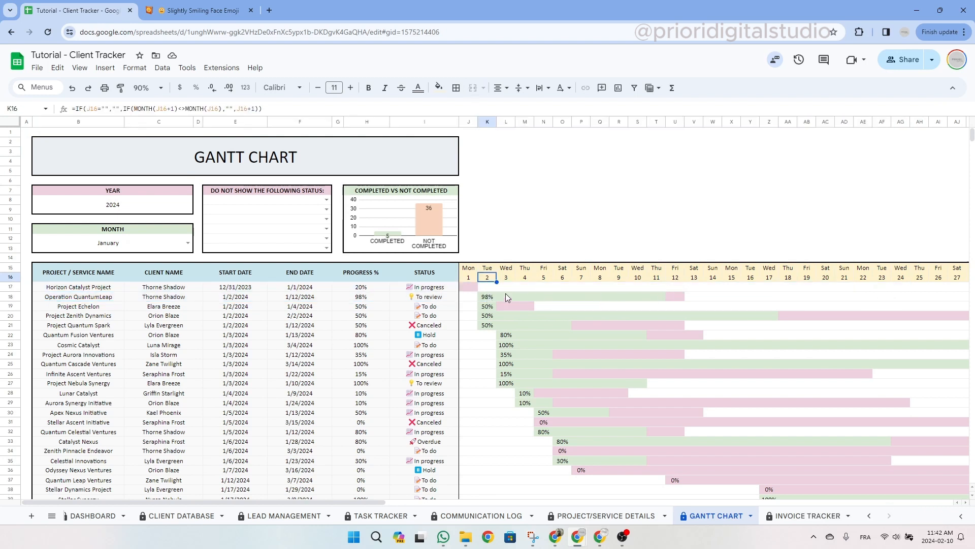
{"action": "left_click", "coordinate": [487, 297]}
{"action": "left_click_drag", "start_coordinate": [677, 279], "coordinate": [676, 295]}
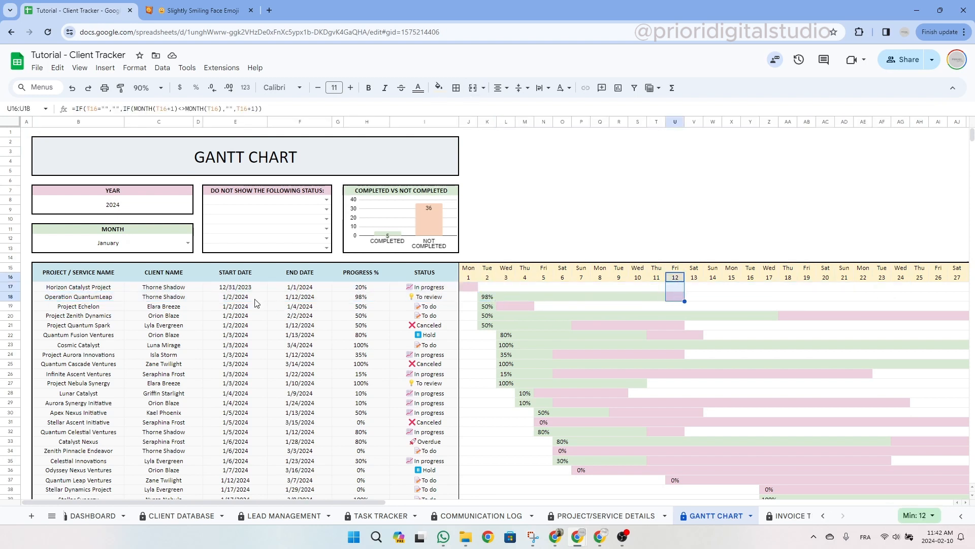
{"action": "left_click", "coordinate": [53, 298]}
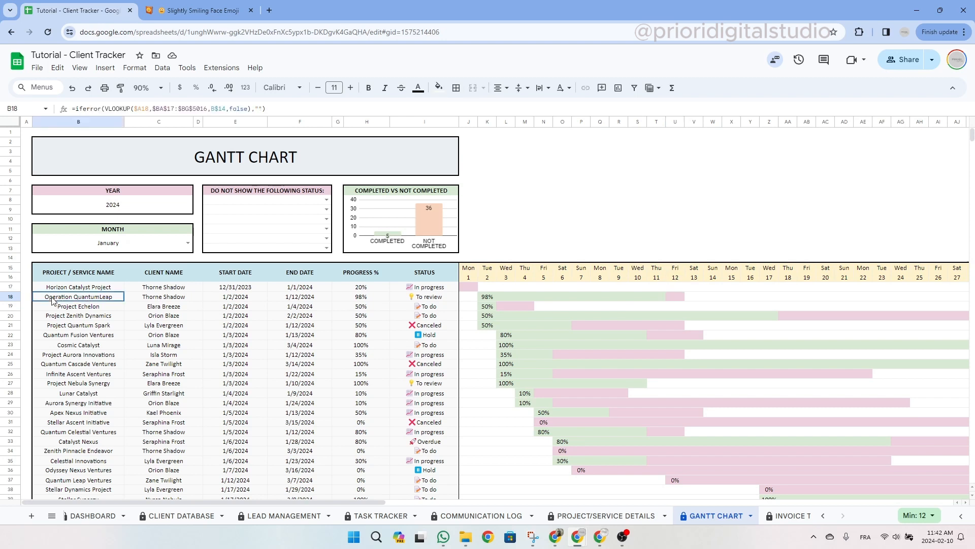
{"action": "left_click", "coordinate": [10, 297]}
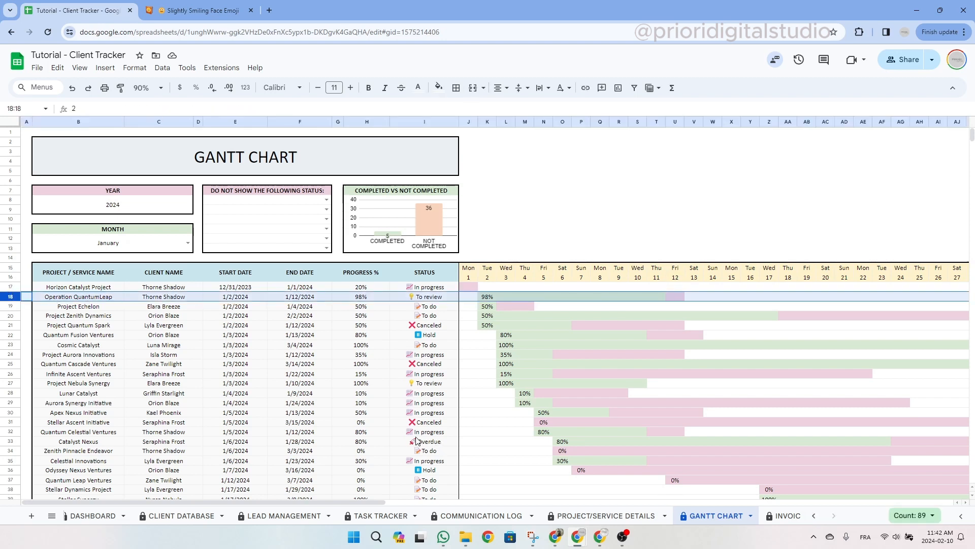
{"action": "left_click", "coordinate": [237, 299]}
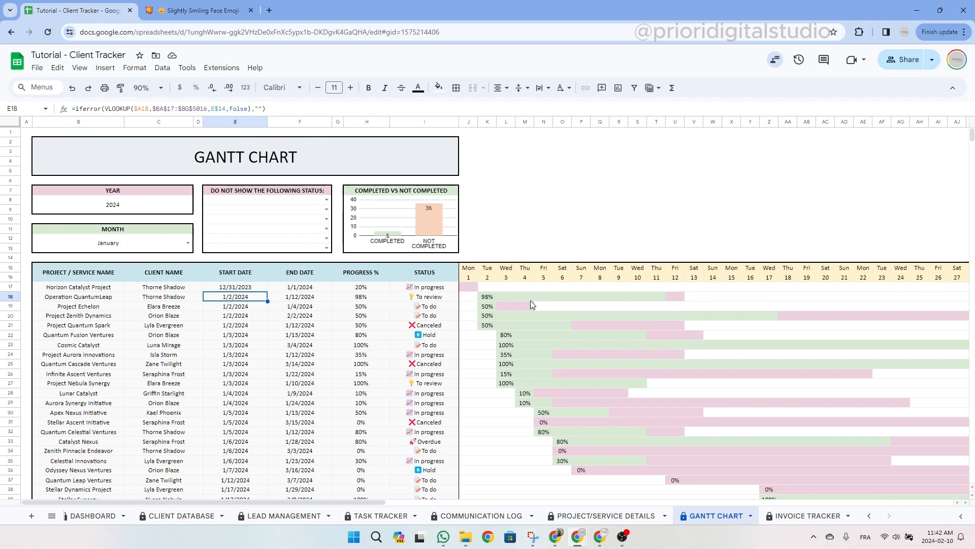
{"action": "left_click", "coordinate": [490, 298]}
{"action": "left_click", "coordinate": [298, 299]}
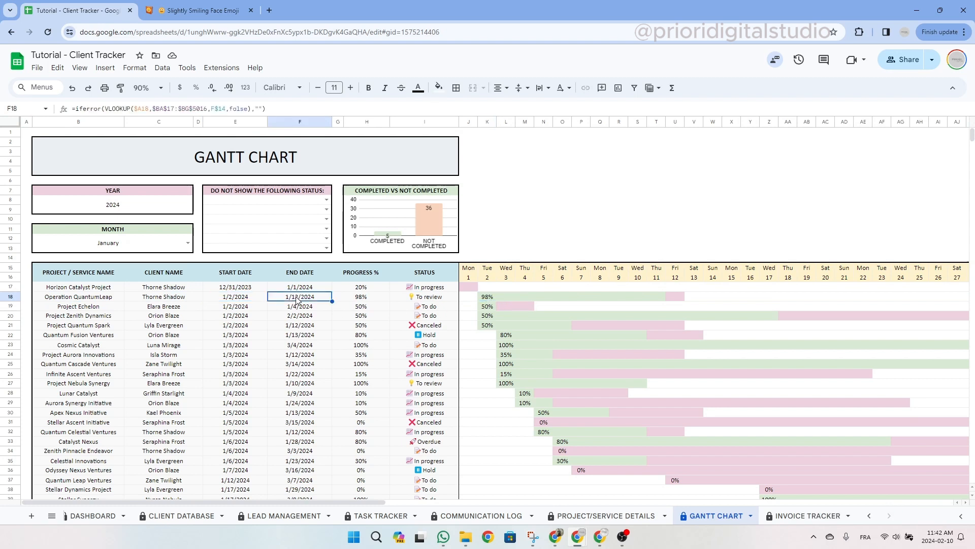
{"action": "left_click", "coordinate": [677, 298]}
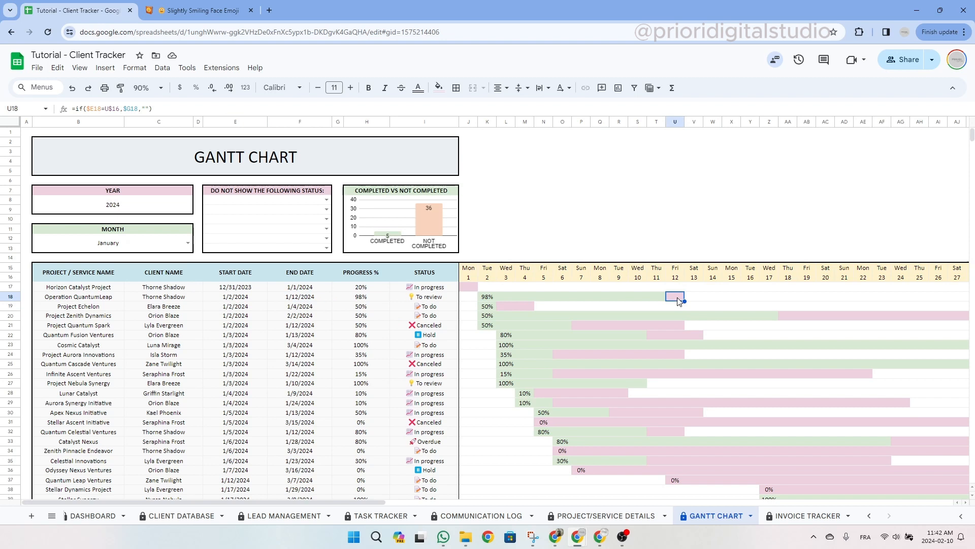
{"action": "left_click_drag", "start_coordinate": [488, 300], "coordinate": [660, 299]}
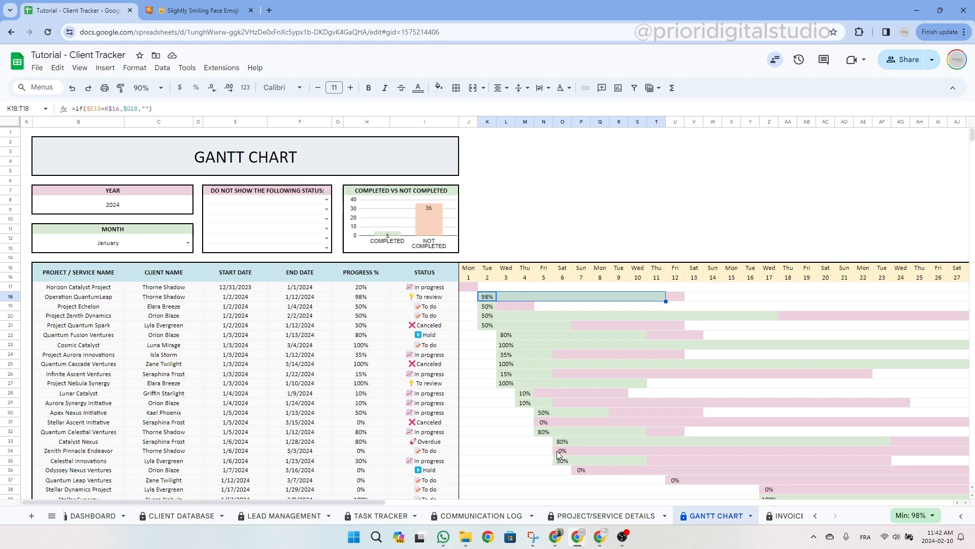
{"action": "left_click_drag", "start_coordinate": [582, 472], "coordinate": [885, 474]}
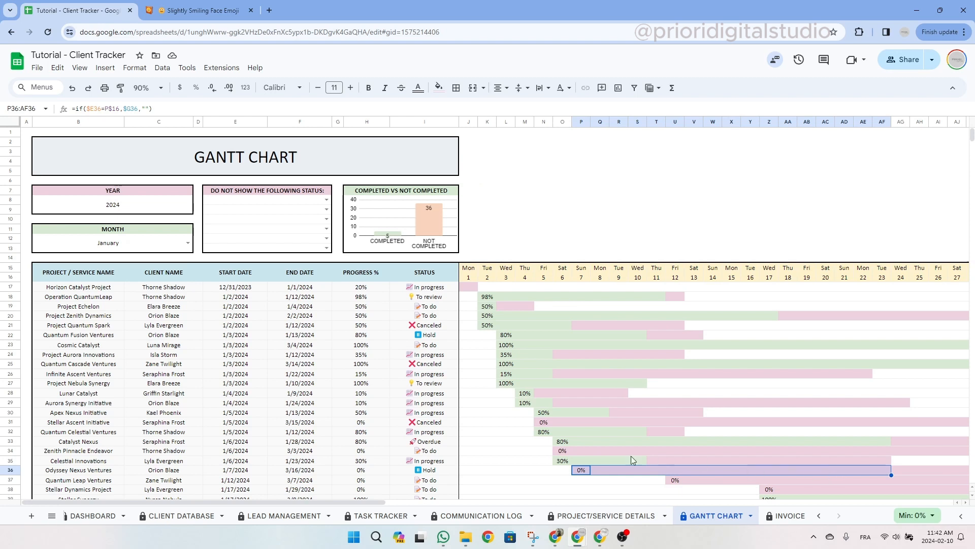
{"action": "left_click_drag", "start_coordinate": [487, 297], "coordinate": [665, 297]}
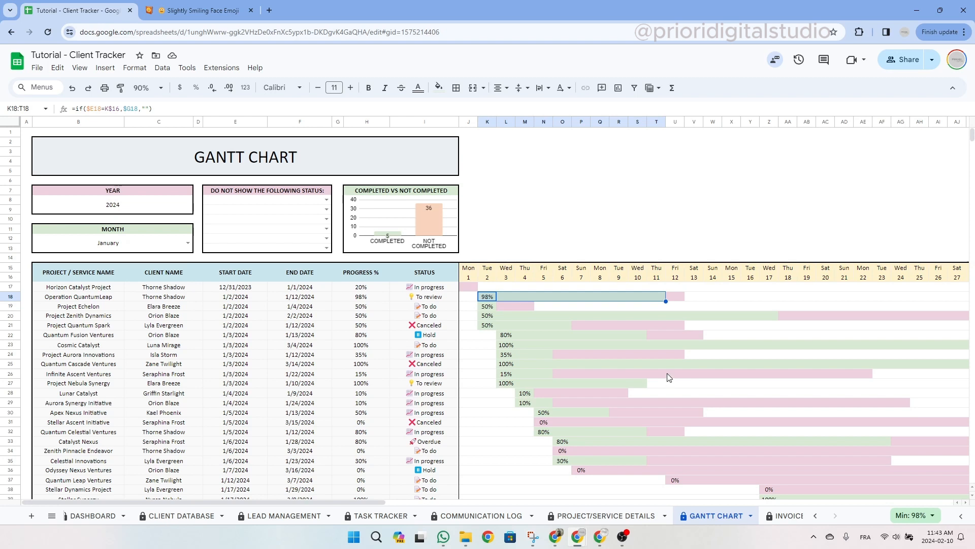
{"action": "left_click", "coordinate": [656, 296]}
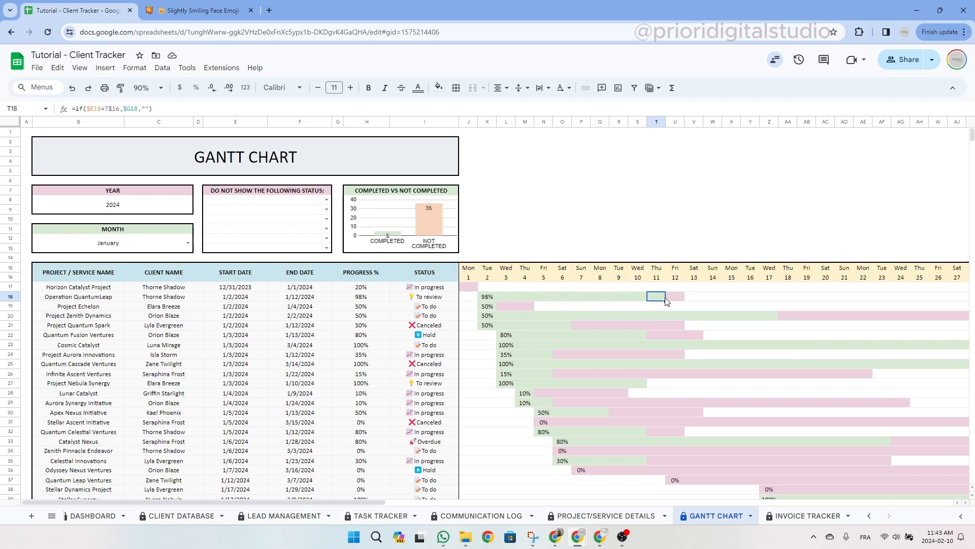
{"action": "left_click", "coordinate": [675, 296]}
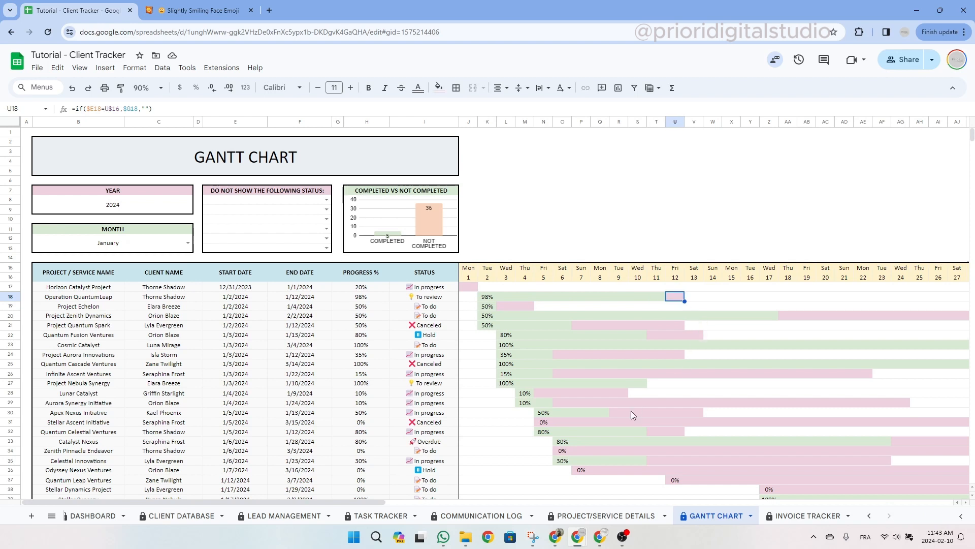
{"action": "left_click_drag", "start_coordinate": [525, 394], "coordinate": [629, 397]}
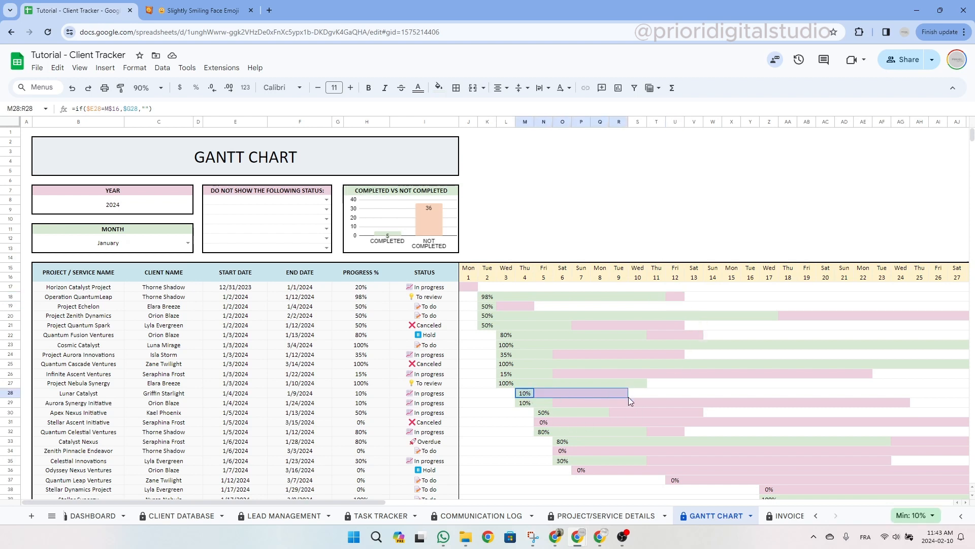
{"action": "left_click", "coordinate": [638, 395]}
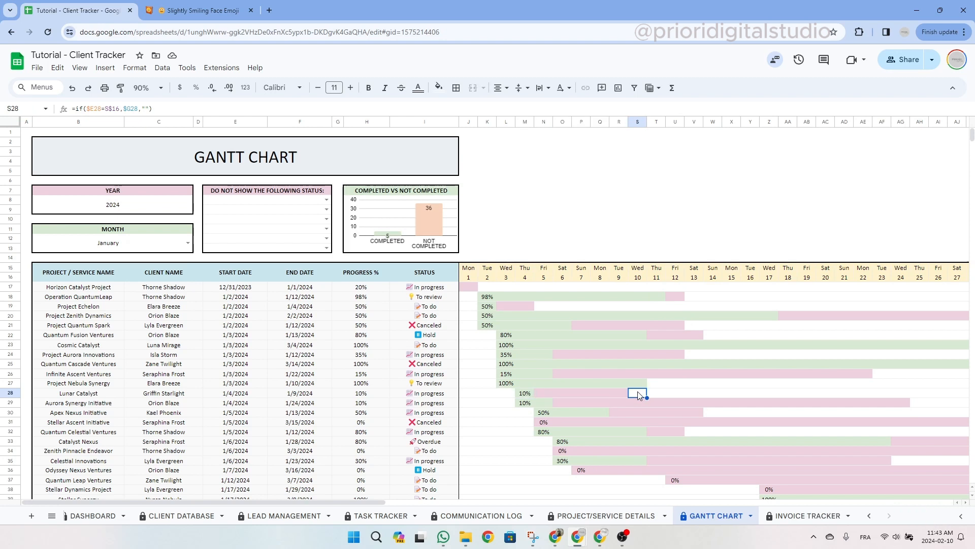
{"action": "left_click", "coordinate": [213, 190]}
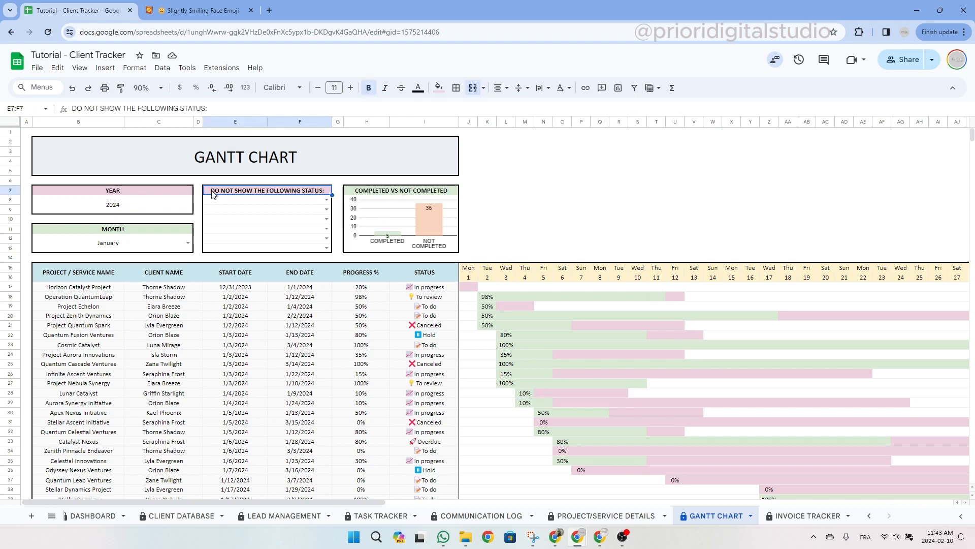
Exclude Canceled projects from the Gantt chart, adding then removing an In progress exclusion.
{"action": "left_click", "coordinate": [327, 201]}
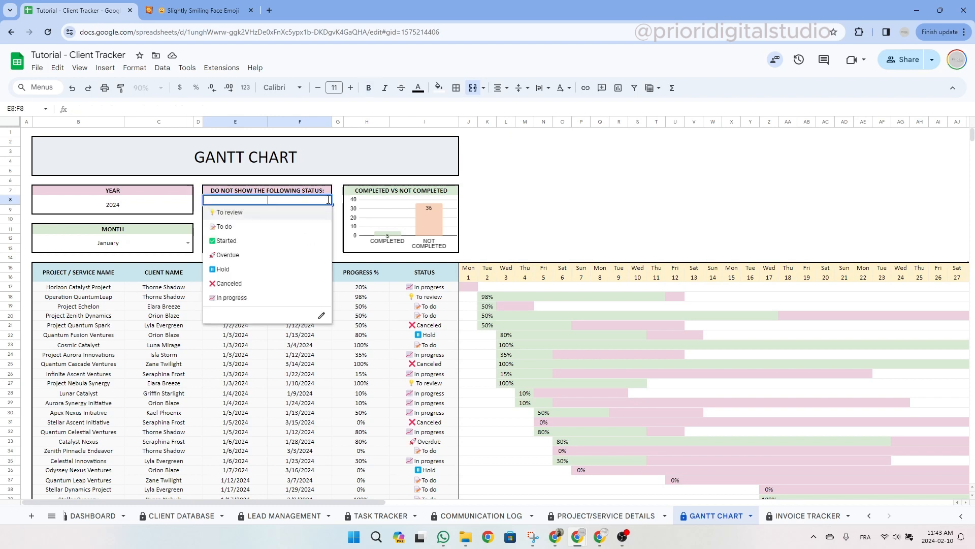
{"action": "left_click", "coordinate": [263, 285]}
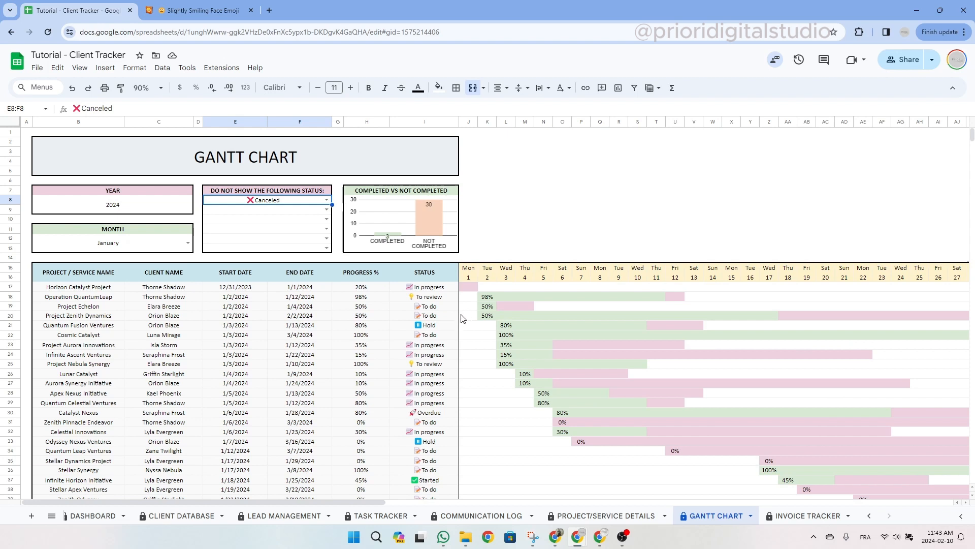
{"action": "left_click", "coordinate": [327, 209]}
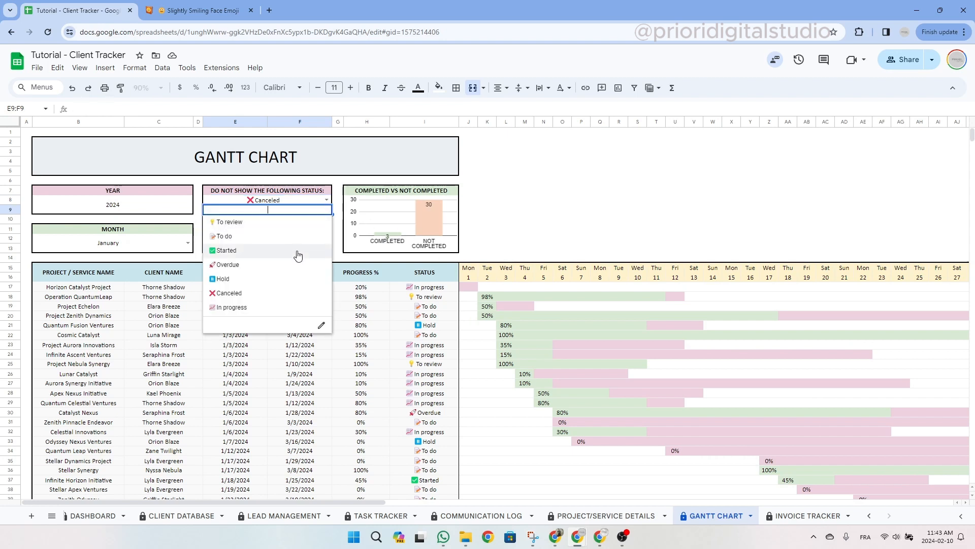
{"action": "left_click", "coordinate": [282, 307]}
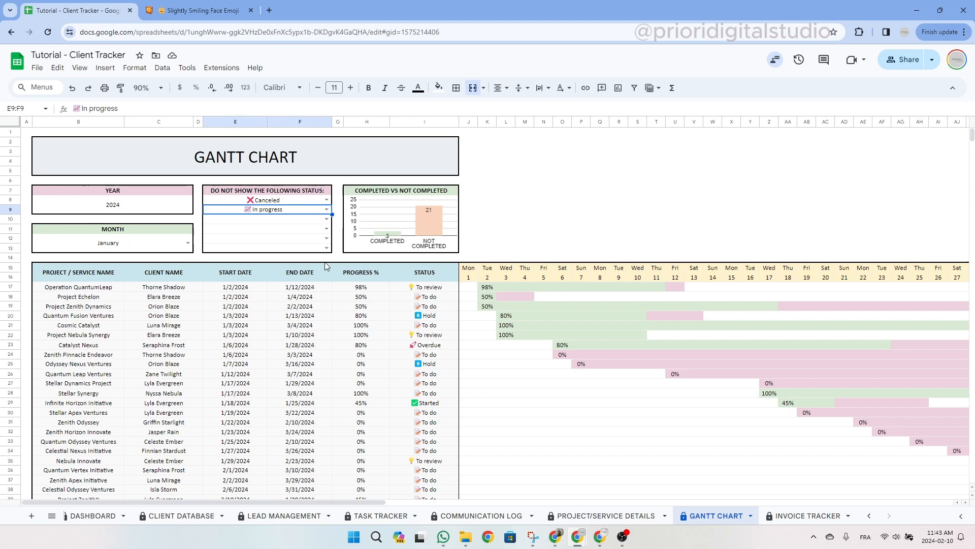
{"action": "key", "text": "Delete"}
Clear the Canceled exclusion cell so every project shows on the Gantt chart again.
{"action": "left_click", "coordinate": [274, 203]}
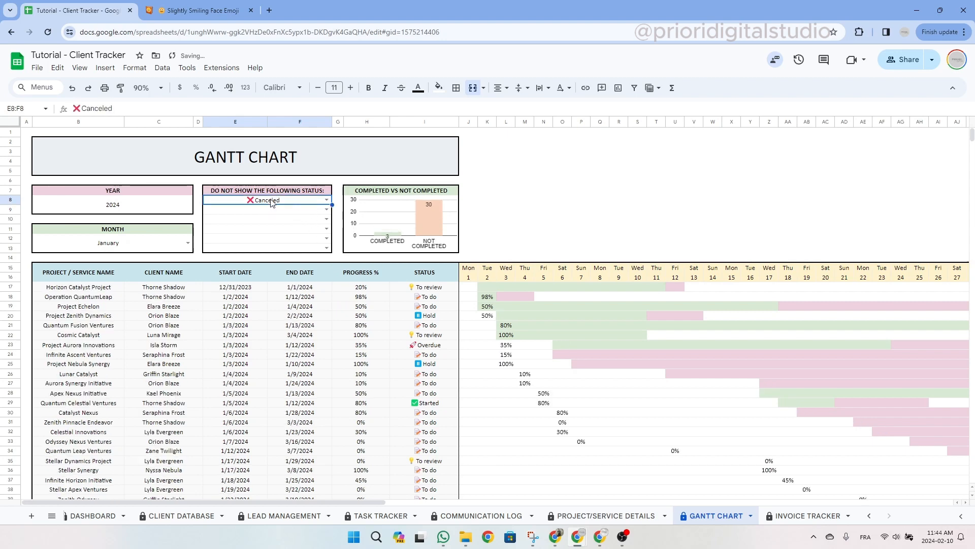
{"action": "key", "text": "Delete"}
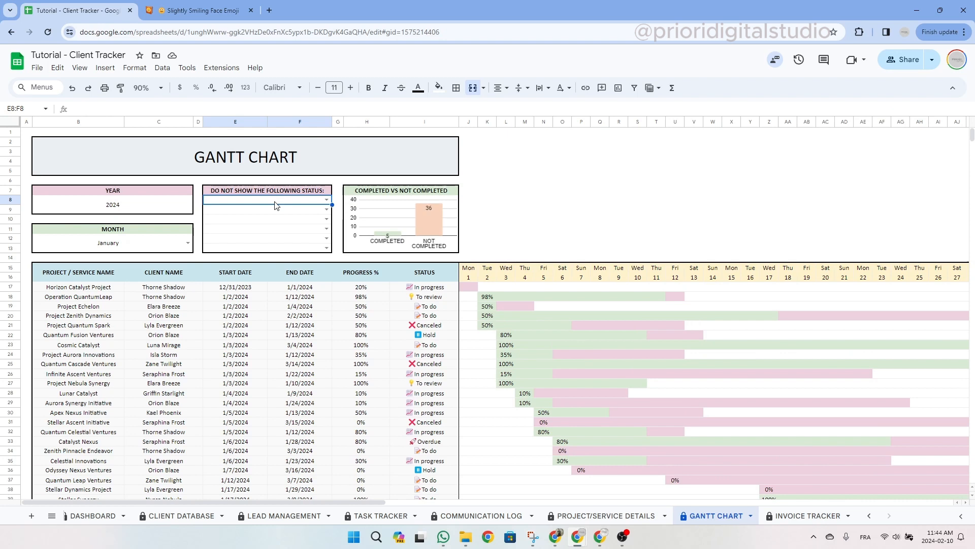
{"action": "left_click", "coordinate": [305, 163]}
{"action": "left_click", "coordinate": [385, 196]}
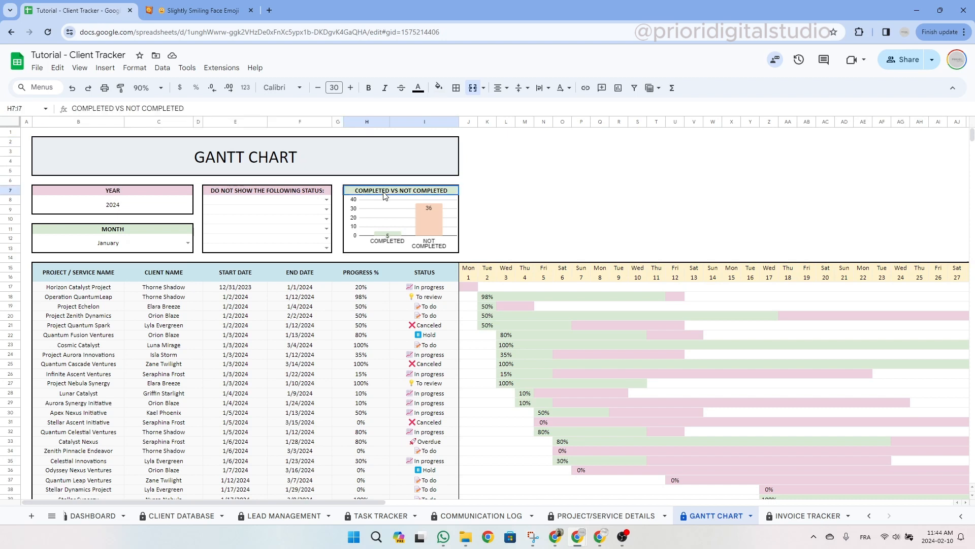
Review the projects' start dates, then move to the Invoice Tracker sheet.
{"action": "left_click", "coordinate": [443, 158]}
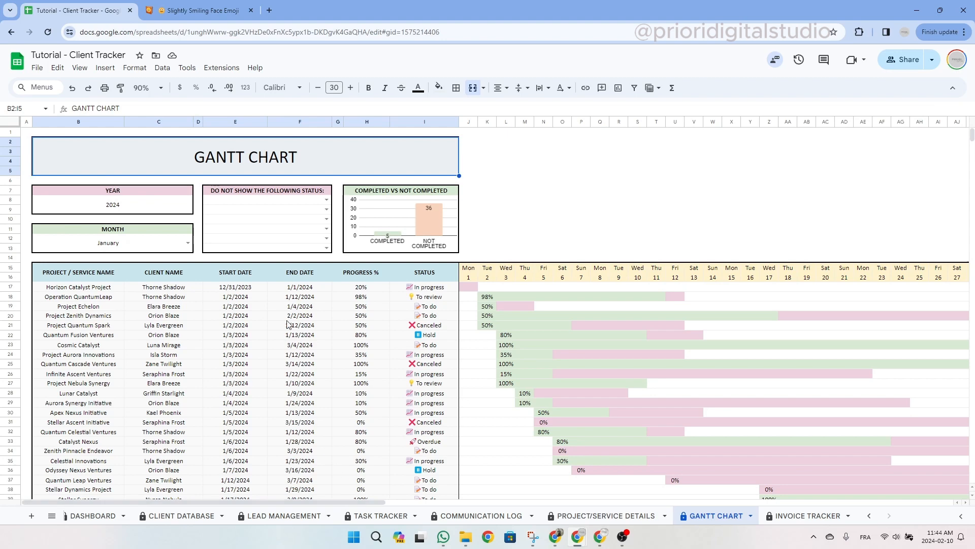
{"action": "left_click_drag", "start_coordinate": [233, 288], "coordinate": [242, 449]}
{"action": "key", "text": "ctrl+shift+Page_Down"}
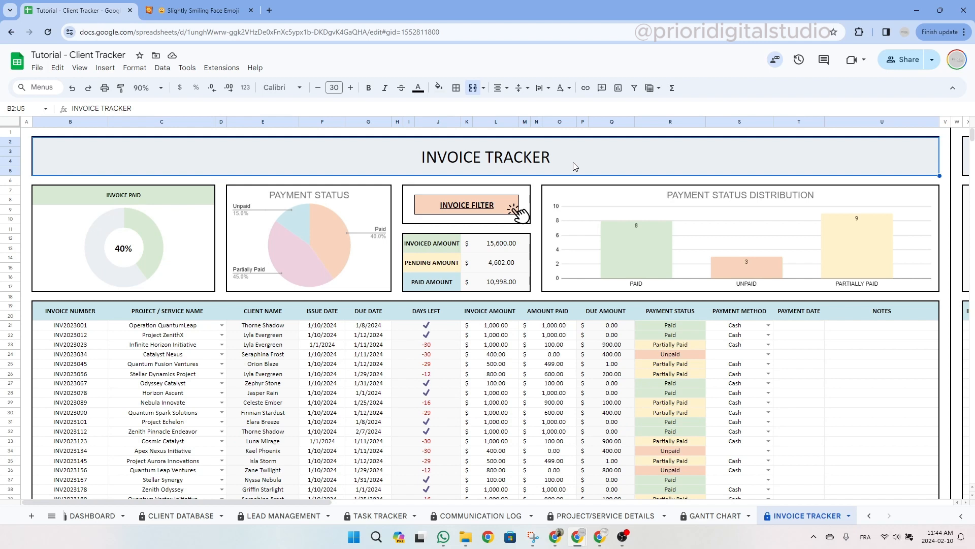
{"action": "left_click", "coordinate": [66, 317]}
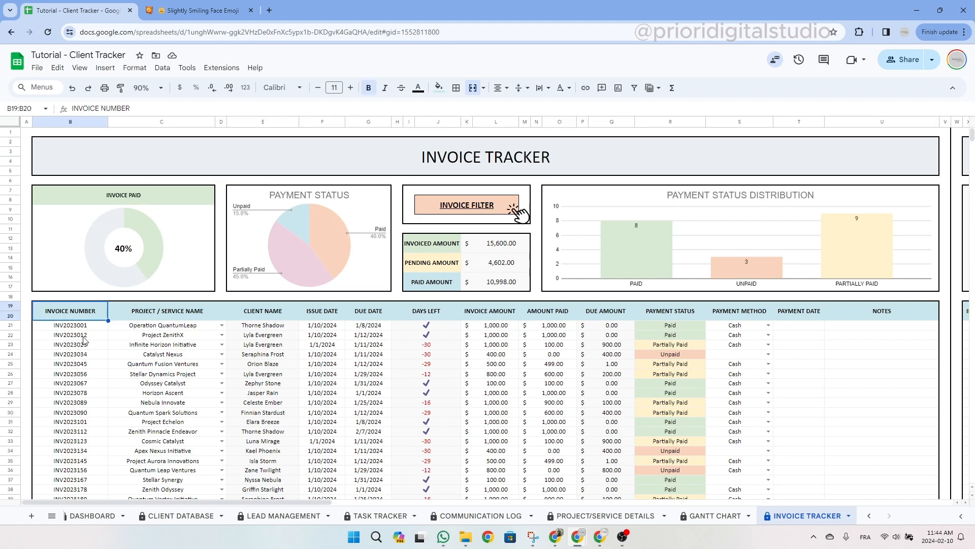
{"action": "left_click", "coordinate": [171, 316]}
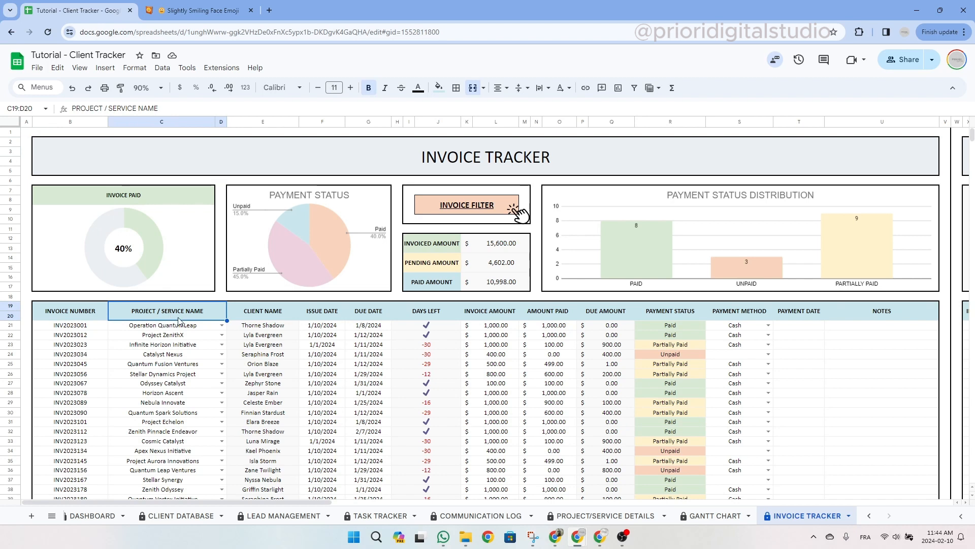
{"action": "left_click_drag", "start_coordinate": [330, 319], "coordinate": [374, 317]}
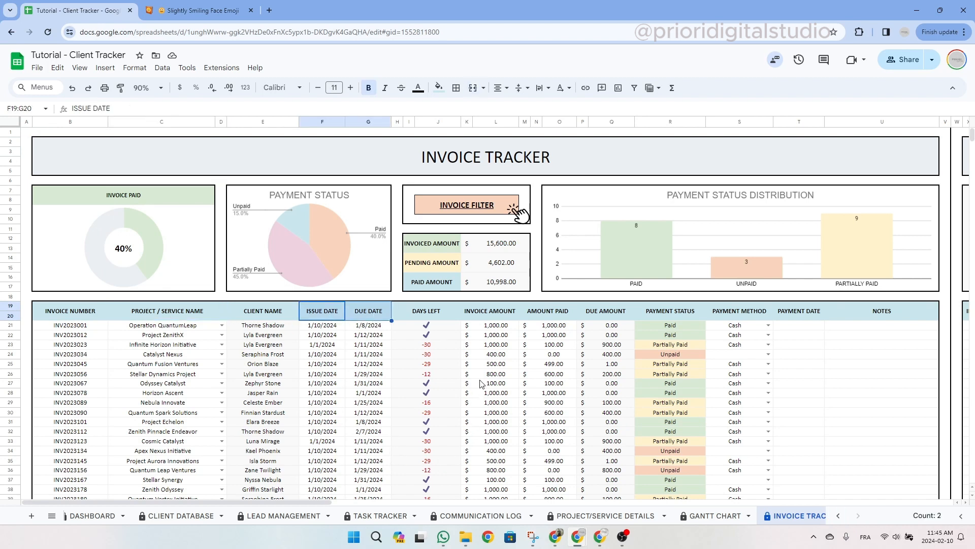
{"action": "left_click", "coordinate": [268, 327]}
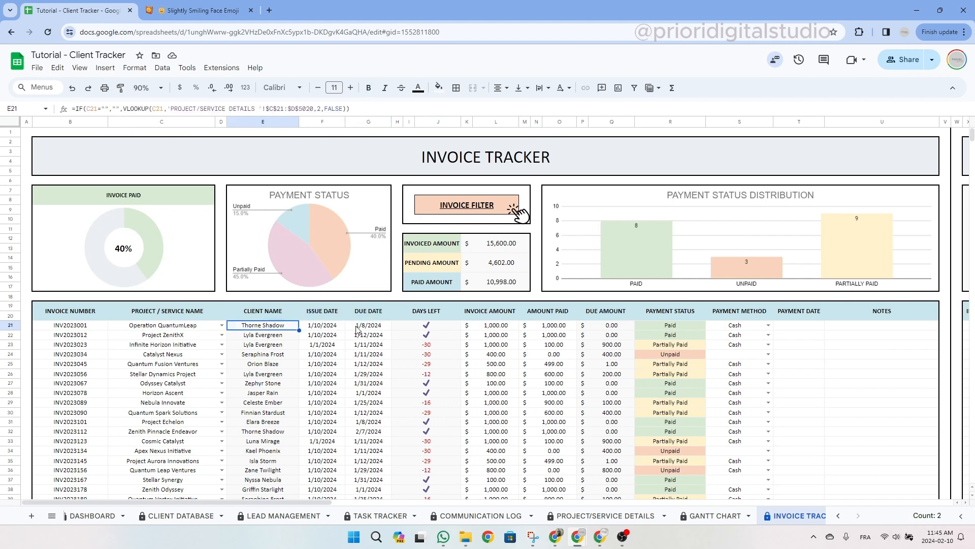
{"action": "left_click", "coordinate": [447, 330]}
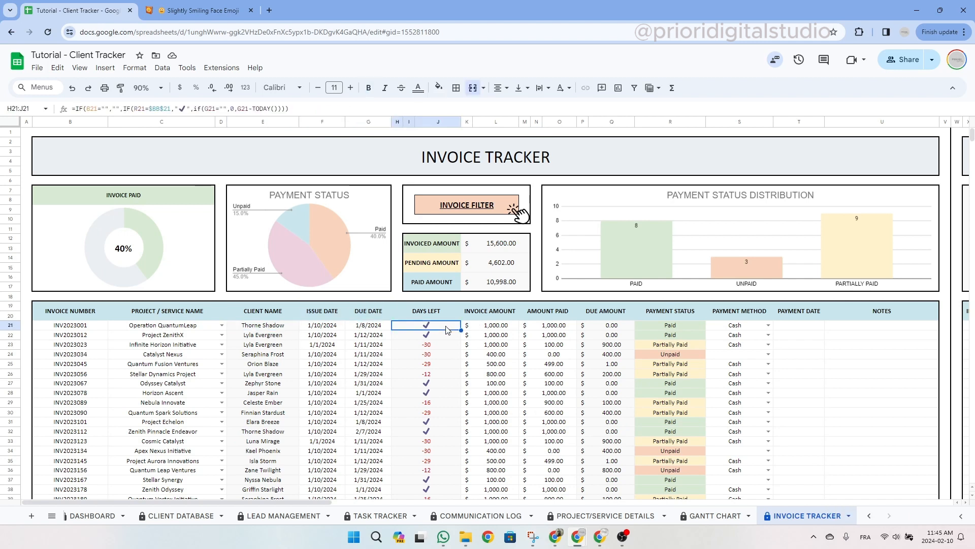
{"action": "left_click", "coordinate": [269, 328]}
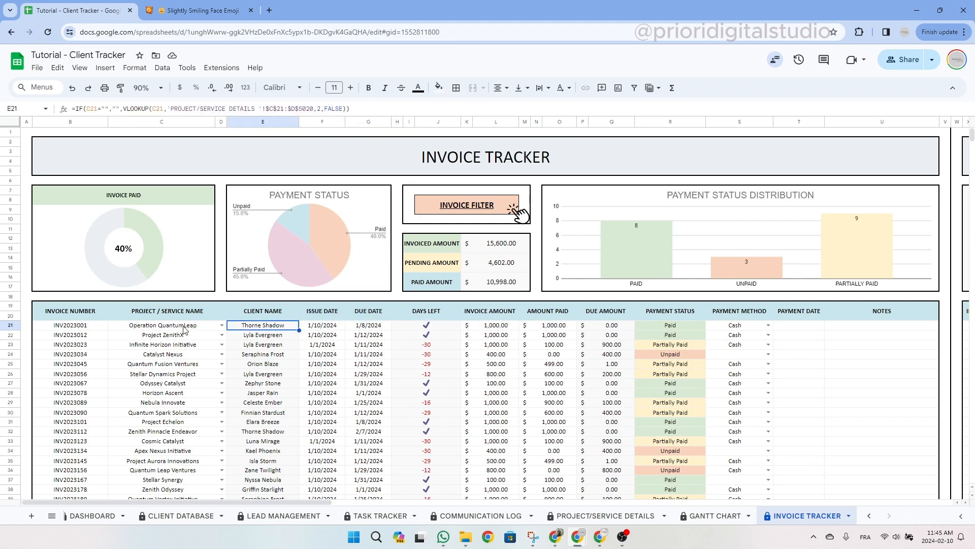
{"action": "left_click", "coordinate": [454, 327]}
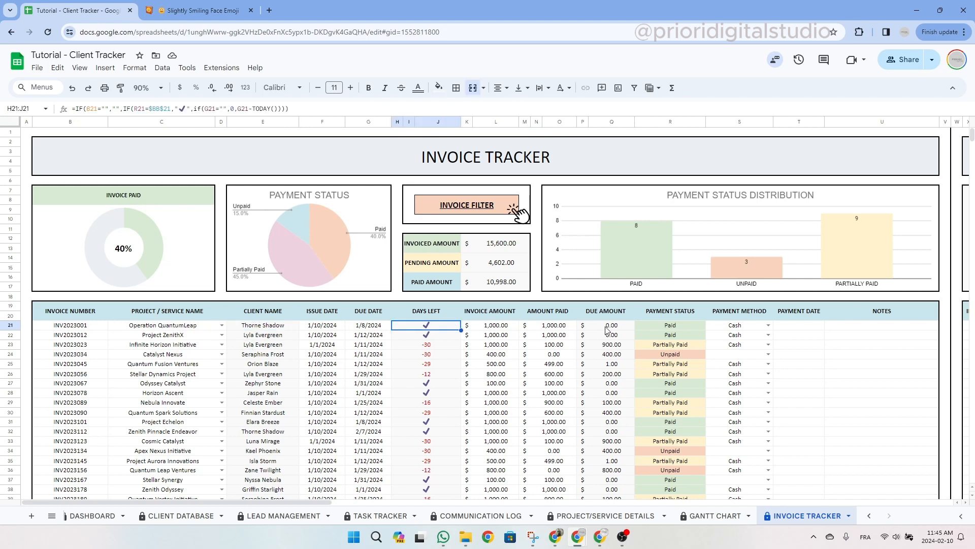
{"action": "left_click", "coordinate": [644, 326]}
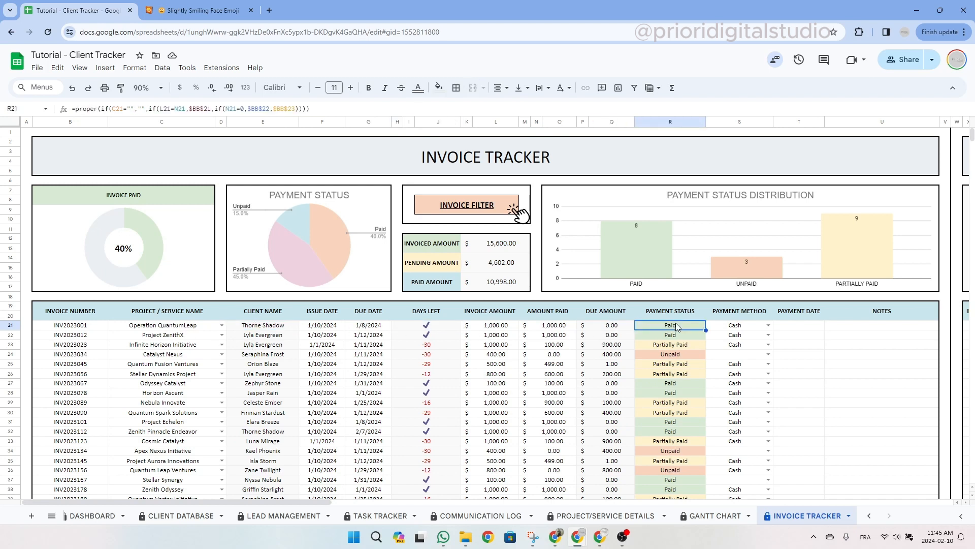
{"action": "left_click", "coordinate": [495, 316]}
{"action": "left_click", "coordinate": [558, 315]}
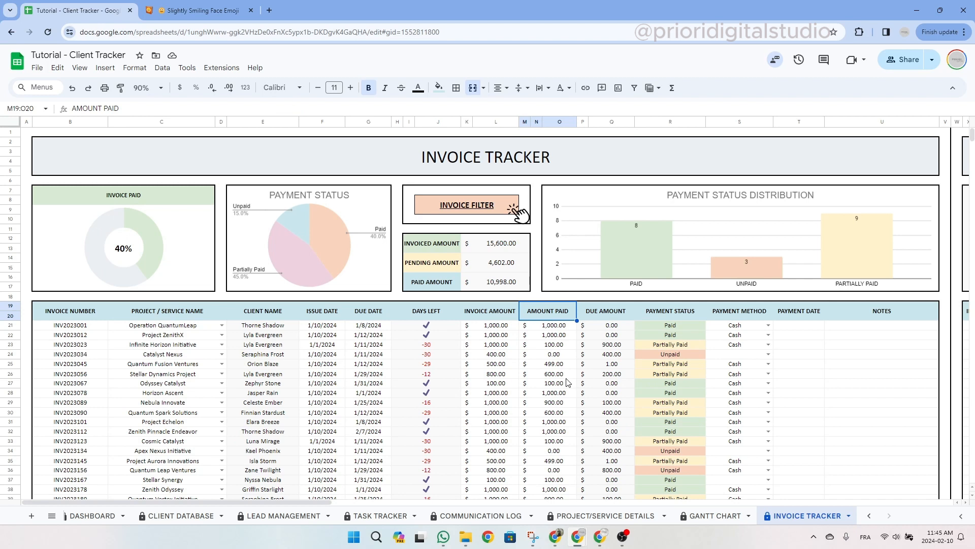
{"action": "left_click", "coordinate": [610, 328]}
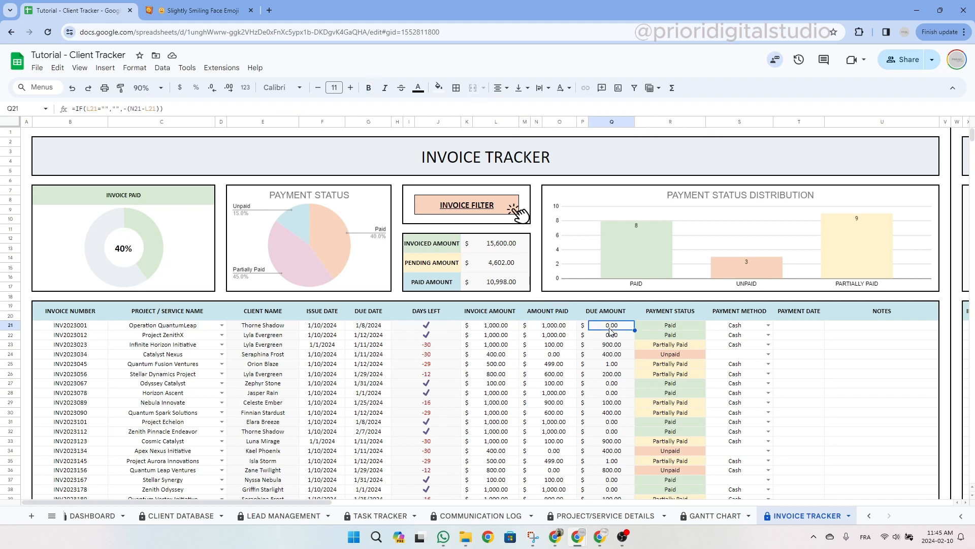
{"action": "left_click", "coordinate": [517, 330]}
{"action": "left_click", "coordinate": [556, 329]}
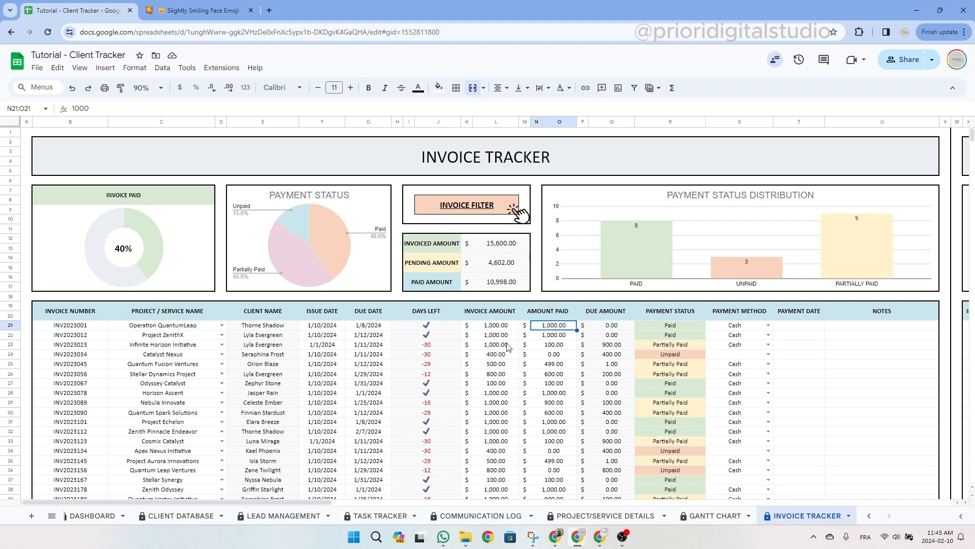
{"action": "left_click", "coordinate": [503, 347]}
{"action": "left_click", "coordinate": [541, 347]}
{"action": "left_click", "coordinate": [617, 348]}
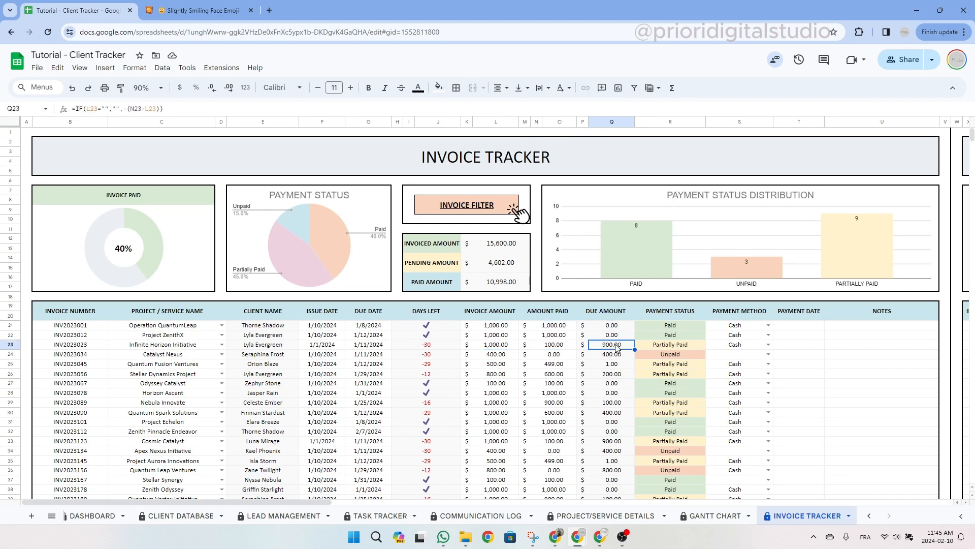
{"action": "left_click", "coordinate": [748, 355]}
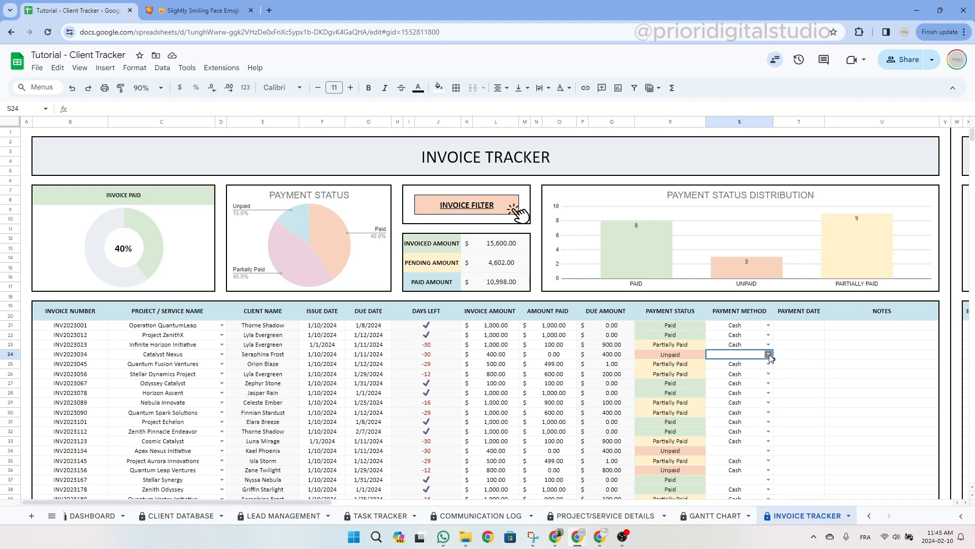
{"action": "left_click", "coordinate": [769, 354]}
{"action": "left_click", "coordinate": [754, 317]}
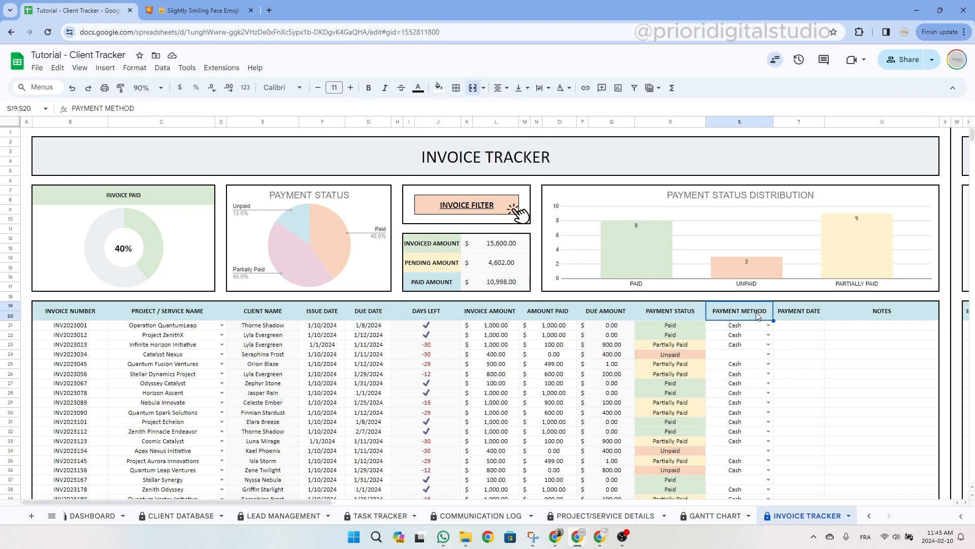
{"action": "left_click", "coordinate": [805, 311]}
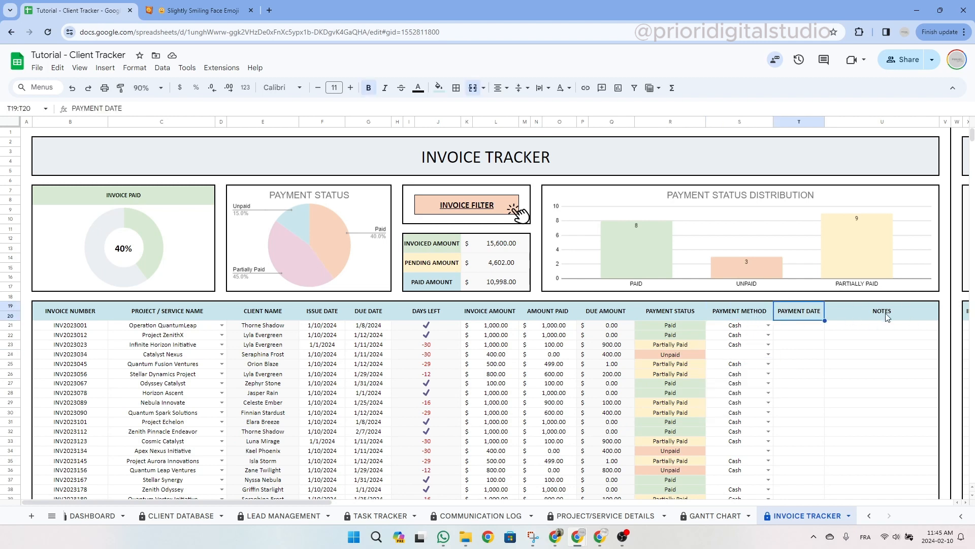
{"action": "left_click", "coordinate": [563, 164]}
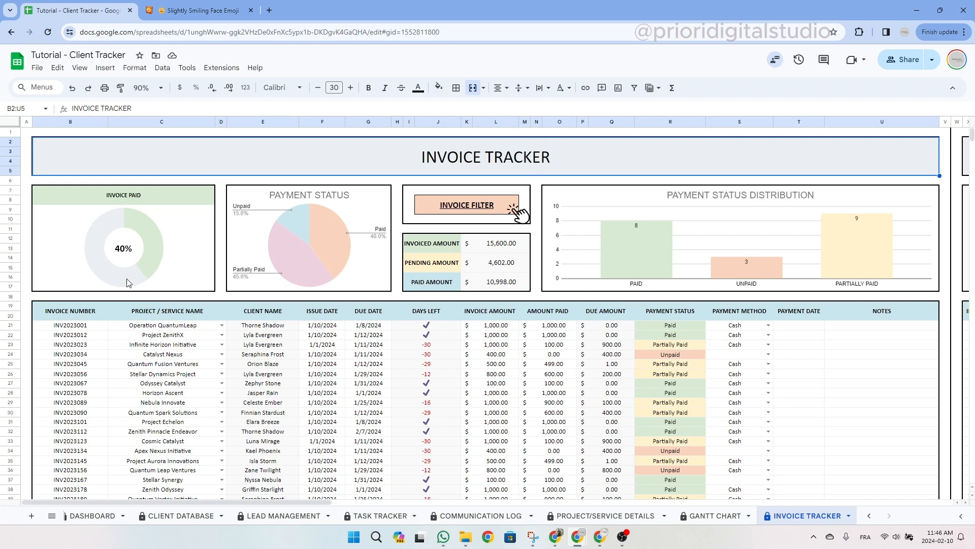
Enter invoice number INV284565 in B41 for a new invoice row.
{"action": "scroll", "coordinate": [128, 284], "scroll_direction": "down", "scroll_amount": 5}
{"action": "left_click", "coordinate": [80, 345]}
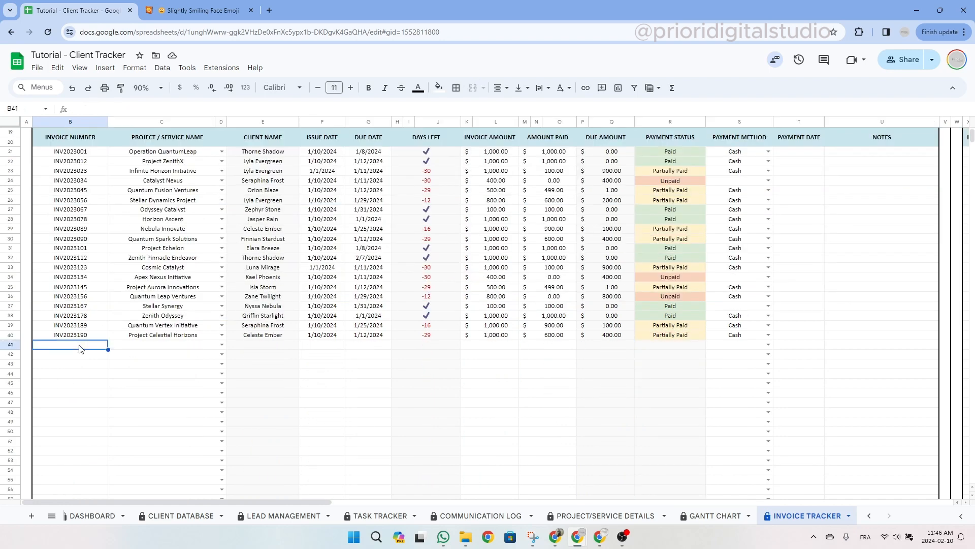
{"action": "type", "text": "INV28"}
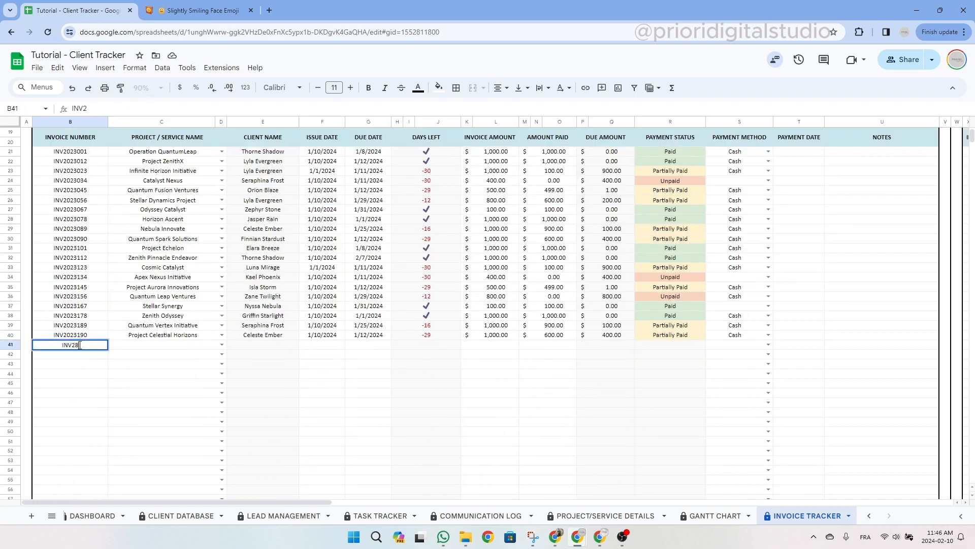
{"action": "type", "text": "4565"}
{"action": "key", "text": "Tab"}
Link the invoice to the New venture project and check the client-name VLOOKUP in E41.
{"action": "left_click", "coordinate": [221, 344]}
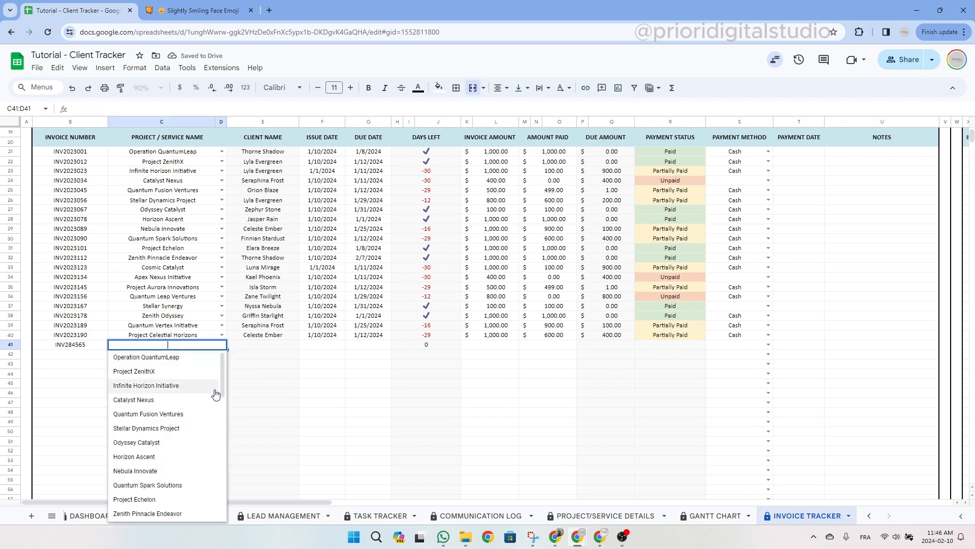
{"action": "left_click_drag", "start_coordinate": [225, 384], "coordinate": [219, 508]}
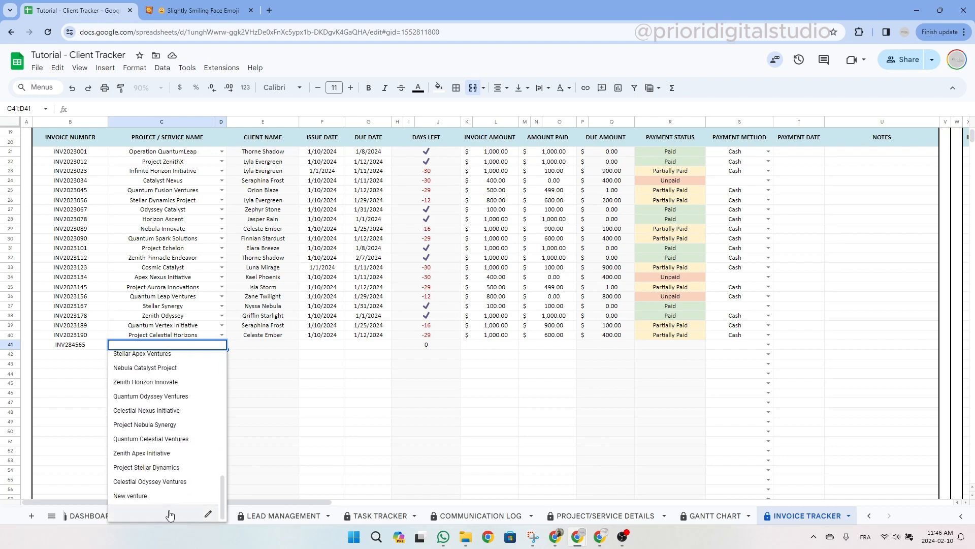
{"action": "left_click", "coordinate": [148, 496]}
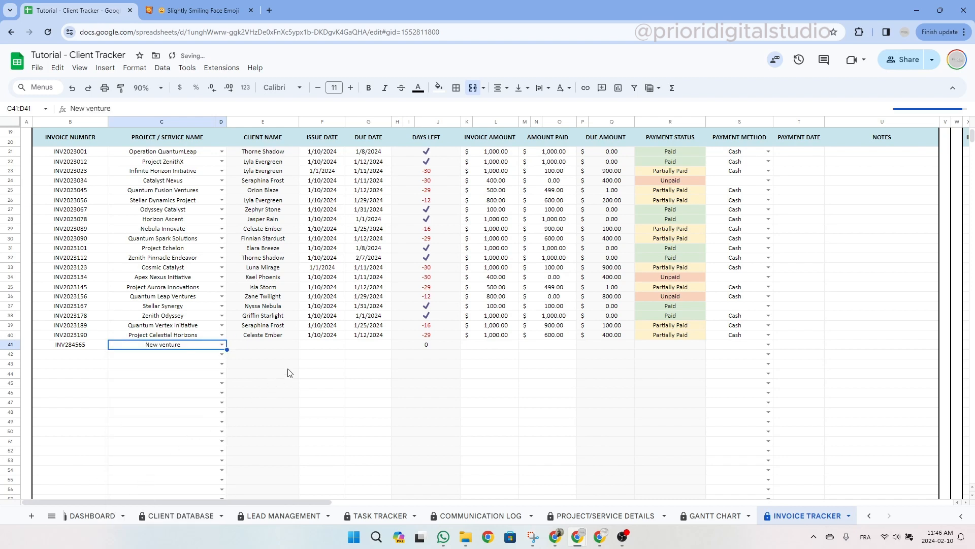
{"action": "left_click", "coordinate": [326, 347]}
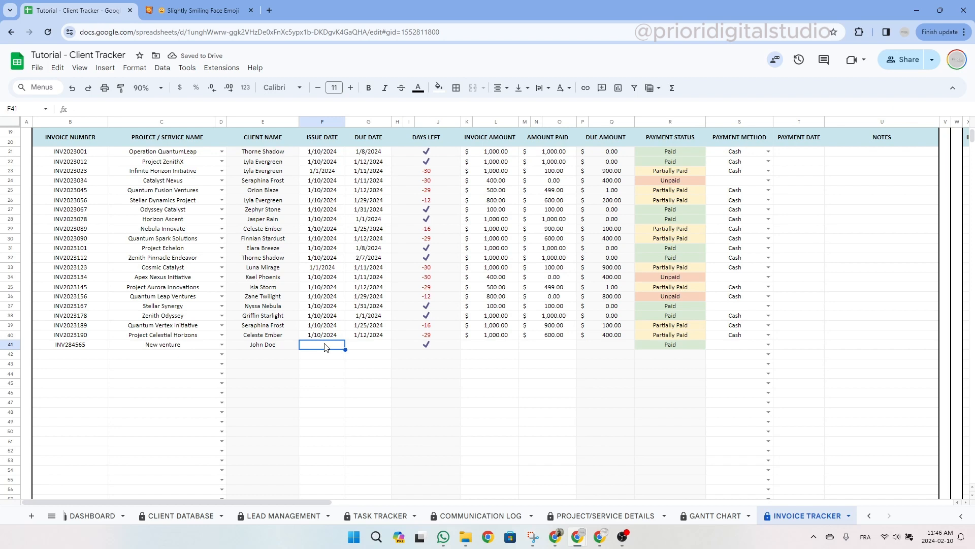
{"action": "left_click", "coordinate": [283, 347]}
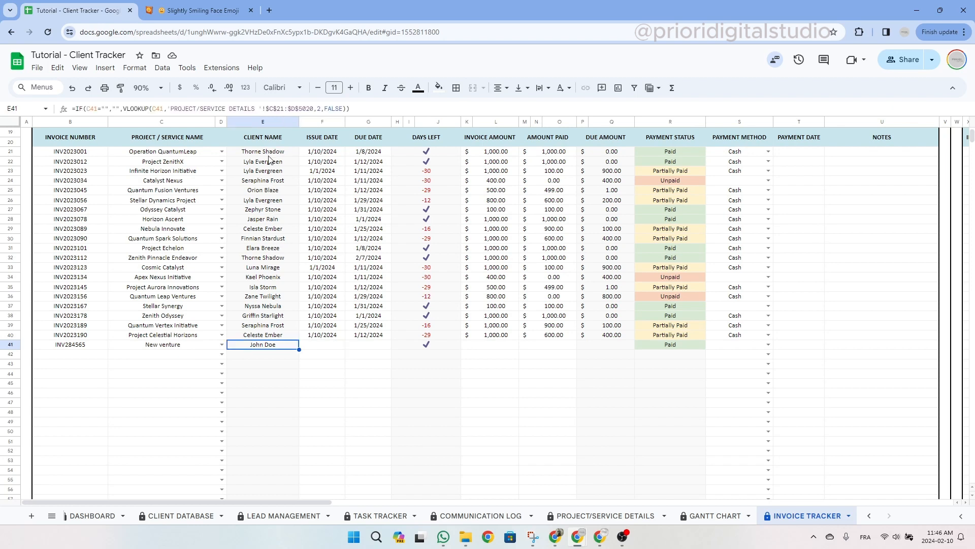
{"action": "left_click_drag", "start_coordinate": [270, 141], "coordinate": [269, 345]}
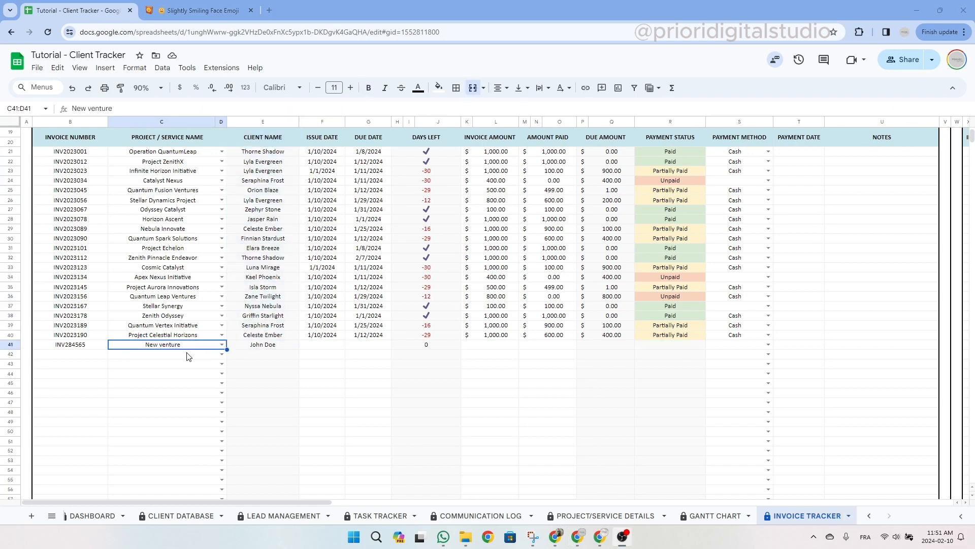
Give invoice INV284565 issue date 2/10/2024 and due date 2/29/2024, leaving 19 days left.
{"action": "left_click", "coordinate": [331, 143]}
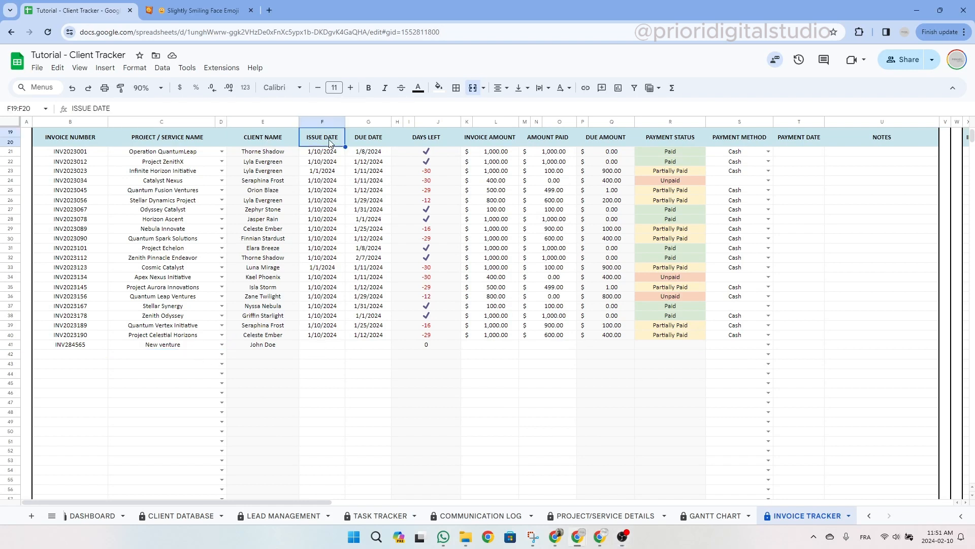
{"action": "double_click", "coordinate": [325, 346]}
{"action": "left_click", "coordinate": [360, 401]}
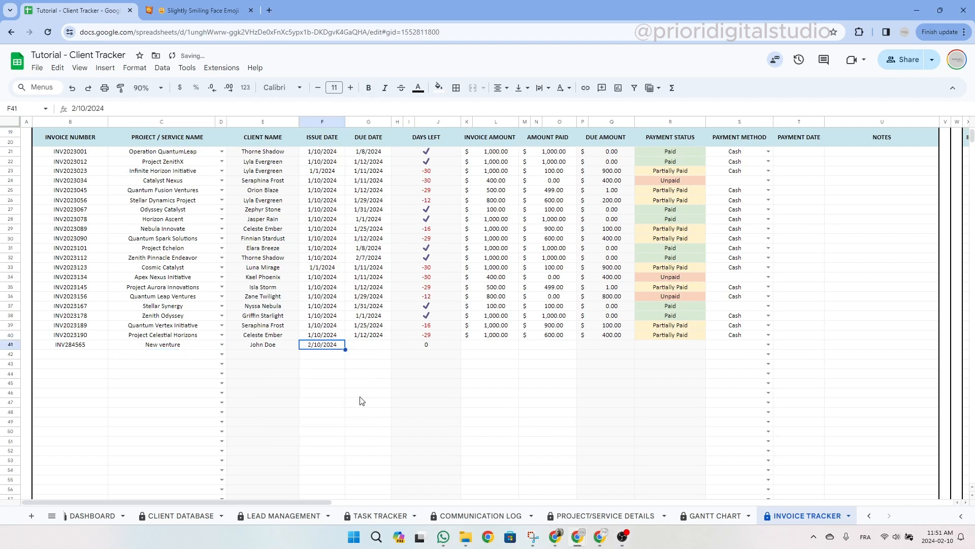
{"action": "double_click", "coordinate": [374, 347]}
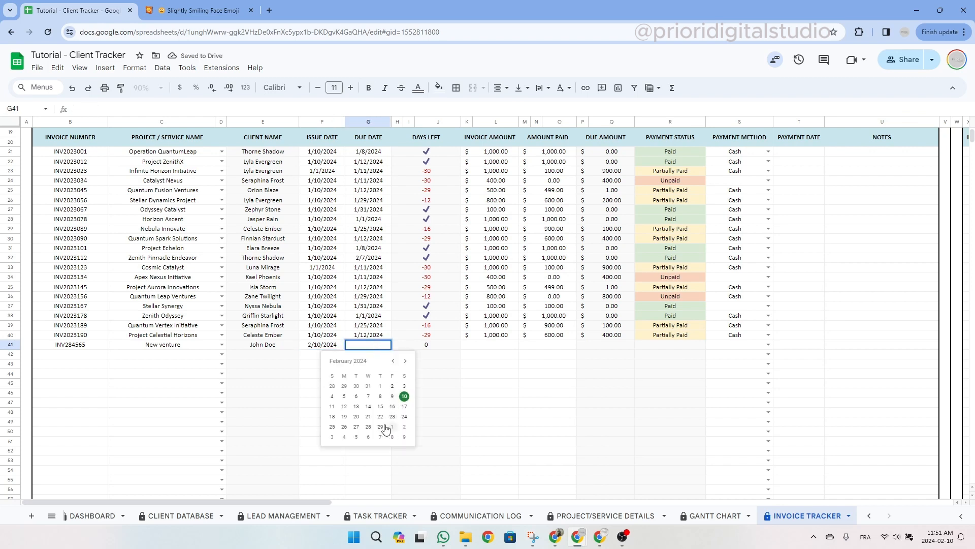
{"action": "left_click", "coordinate": [385, 428]}
{"action": "left_click", "coordinate": [431, 346]}
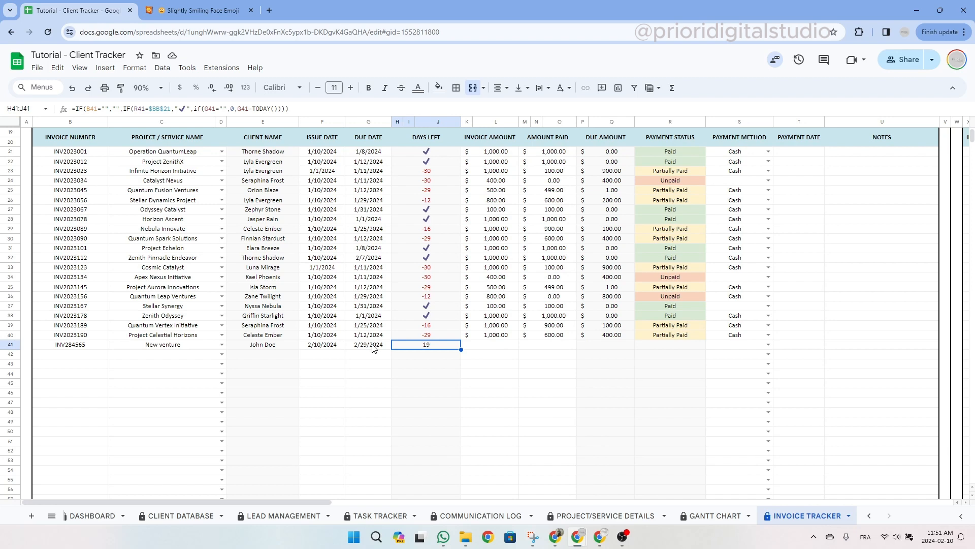
{"action": "left_click", "coordinate": [433, 337]}
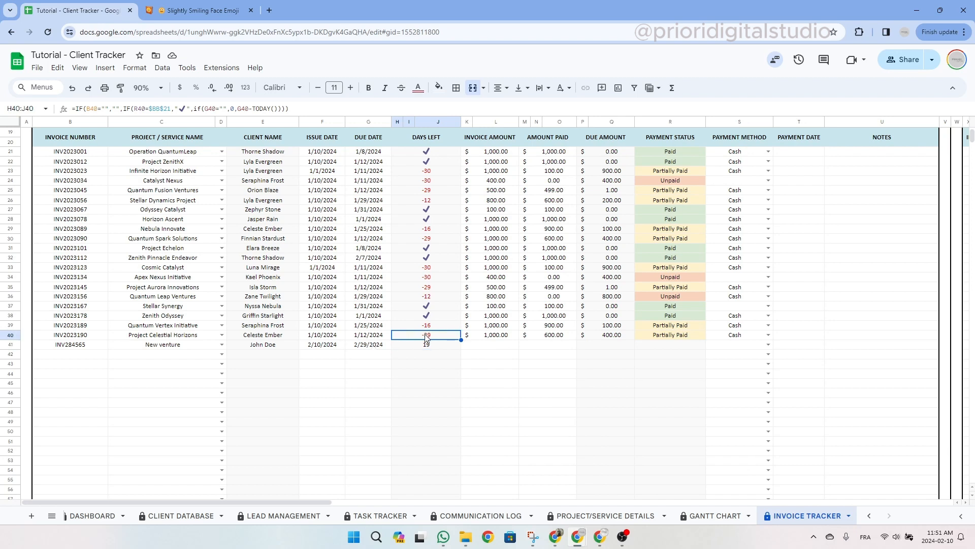
{"action": "left_click", "coordinate": [491, 348]}
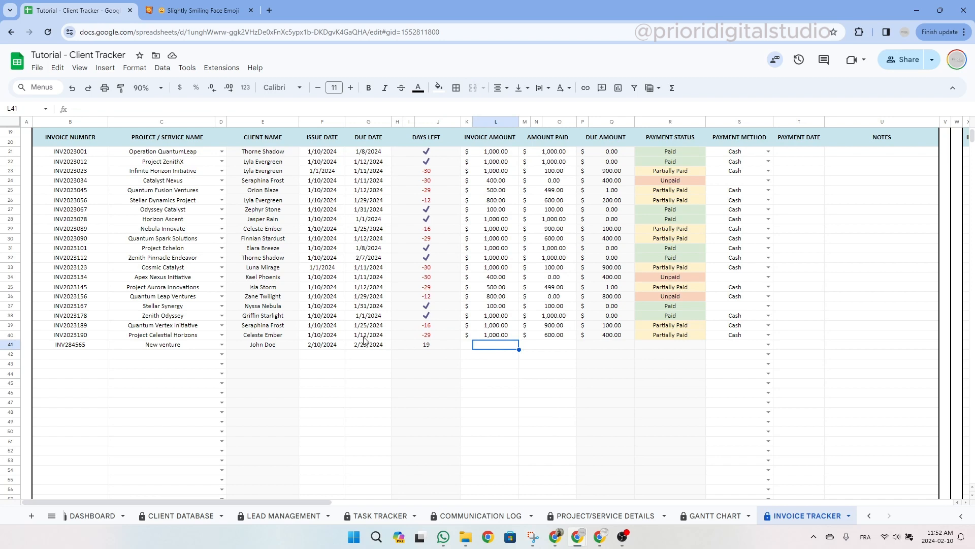
Enter 1000 as the new invoice's amount and 1000 as the amount paid.
{"action": "left_click", "coordinate": [366, 338]}
{"action": "left_click", "coordinate": [500, 350]}
{"action": "type", "text": "1000"}
{"action": "left_click", "coordinate": [553, 350]}
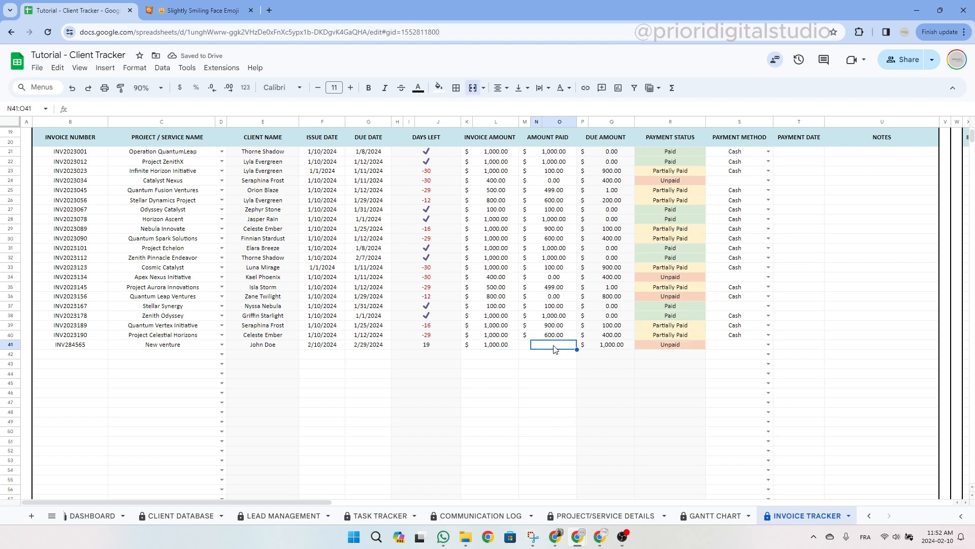
{"action": "type", "text": "1000"}
{"action": "key", "text": "Return"}
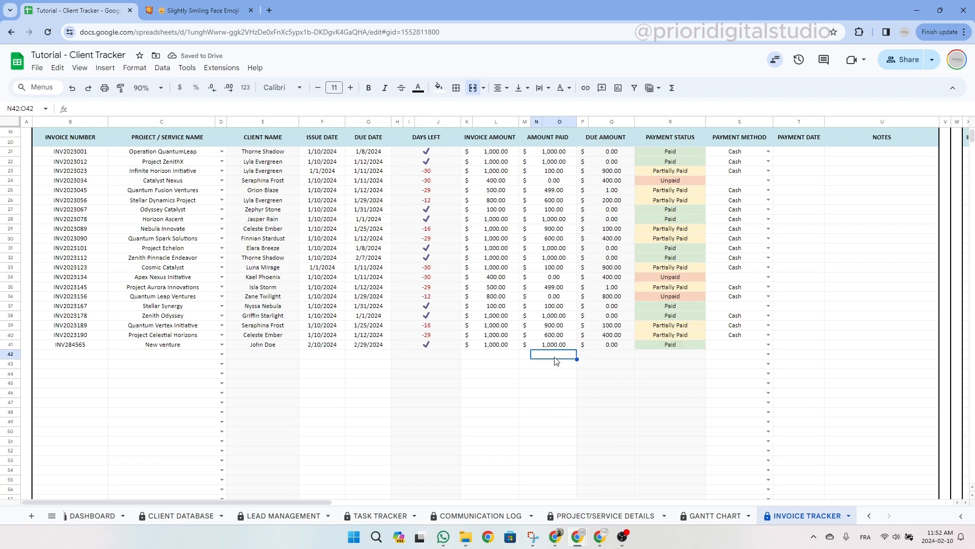
Test the payment status by changing the amount paid to 500, then 0, leaving it Unpaid.
{"action": "left_click", "coordinate": [690, 350]}
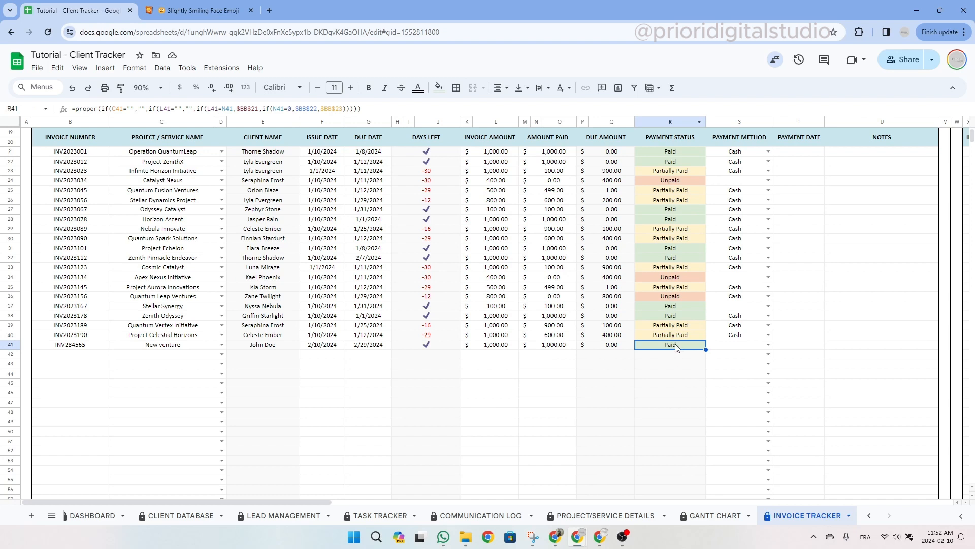
{"action": "left_click", "coordinate": [611, 345]}
{"action": "left_click", "coordinate": [424, 349]}
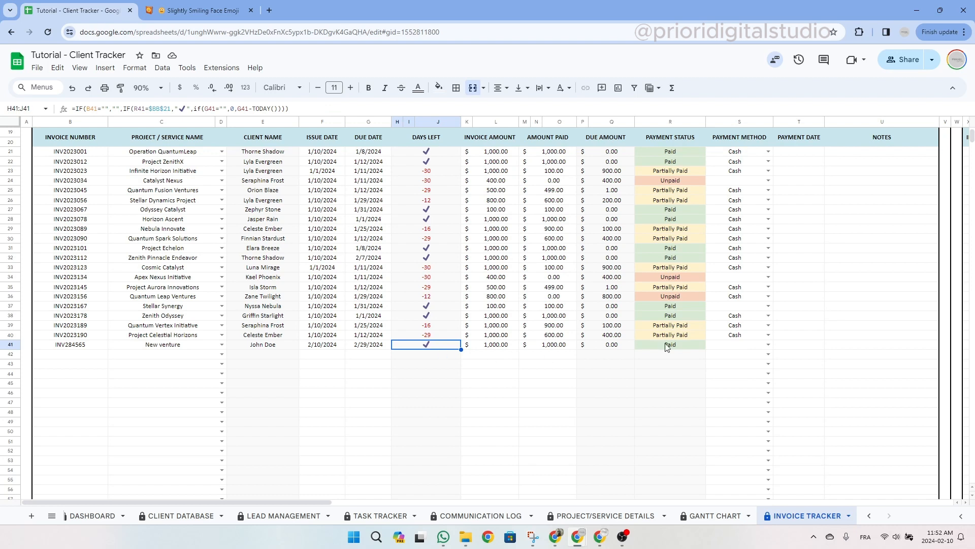
{"action": "left_click", "coordinate": [553, 346]}
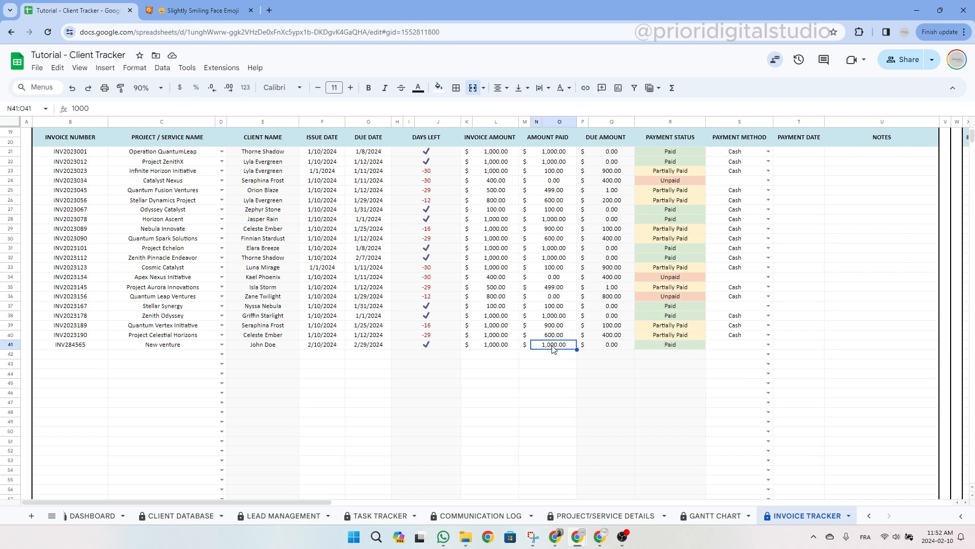
{"action": "type", "text": "500"}
{"action": "left_click", "coordinate": [555, 374]}
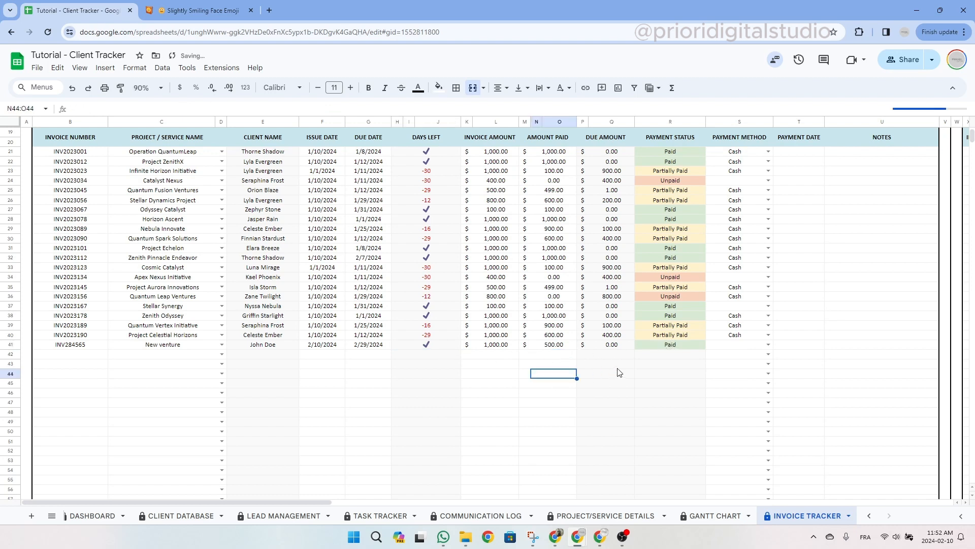
{"action": "left_click", "coordinate": [687, 349]}
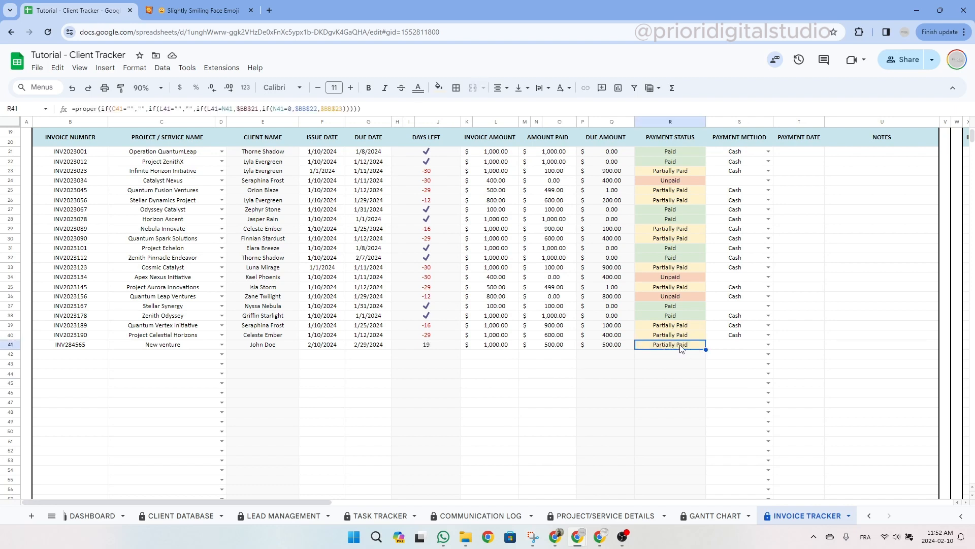
{"action": "left_click", "coordinate": [556, 346]}
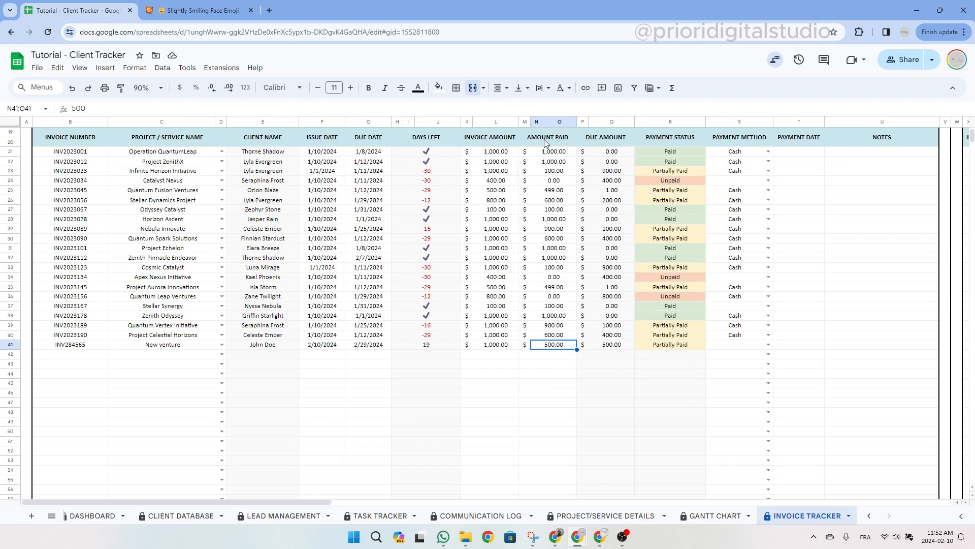
{"action": "type", "text": "0"}
{"action": "left_click", "coordinate": [559, 356]}
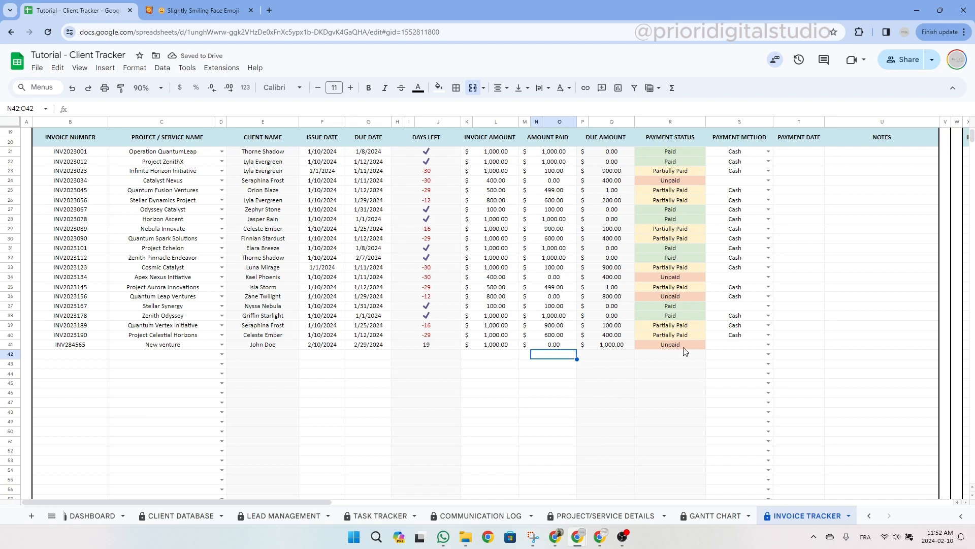
Choose Credit Card as the payment method with a 2/17/2024 payment date.
{"action": "left_click", "coordinate": [767, 344]}
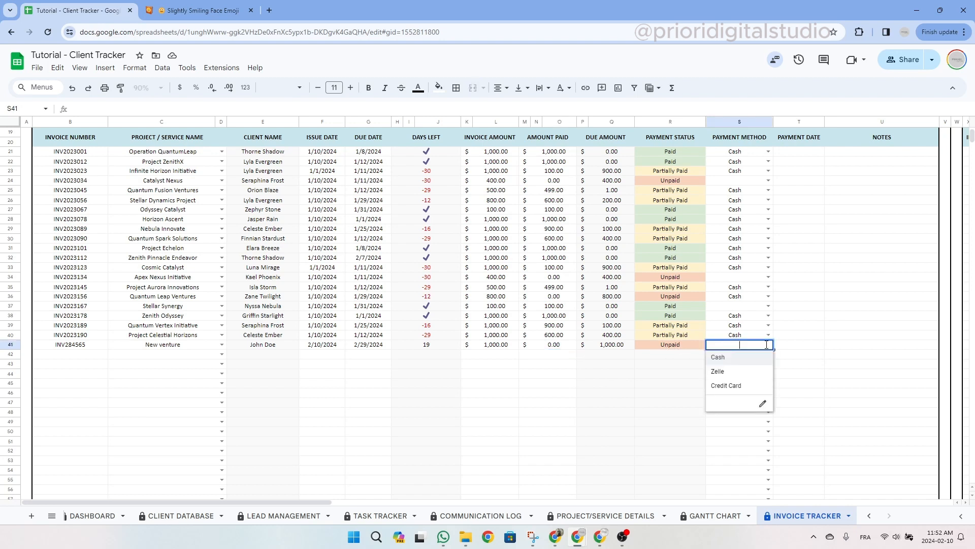
{"action": "left_click", "coordinate": [755, 386]}
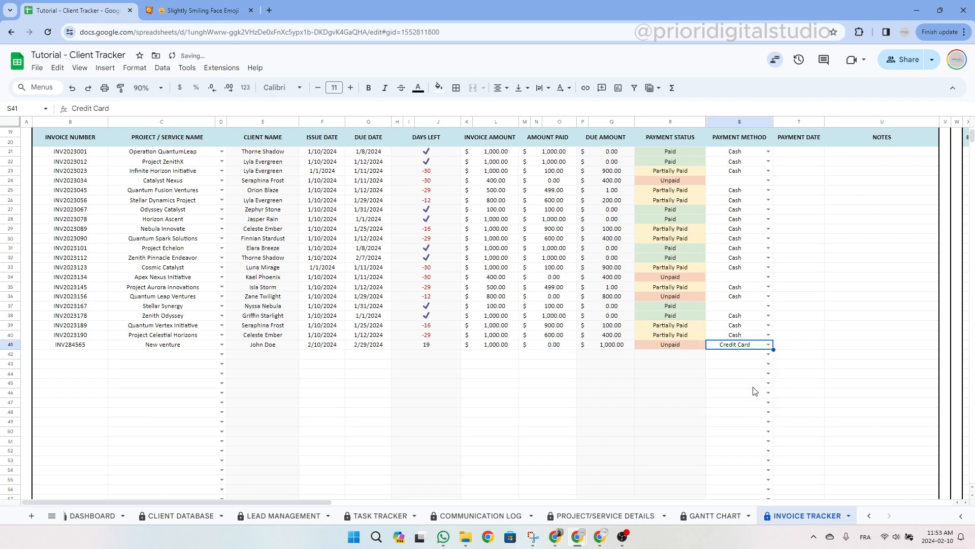
{"action": "double_click", "coordinate": [814, 347]}
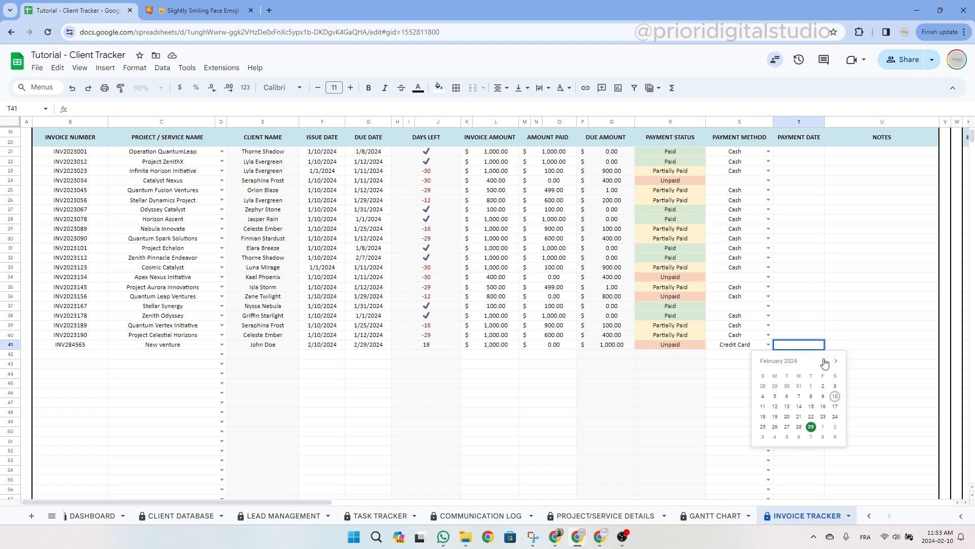
{"action": "left_click", "coordinate": [835, 407]}
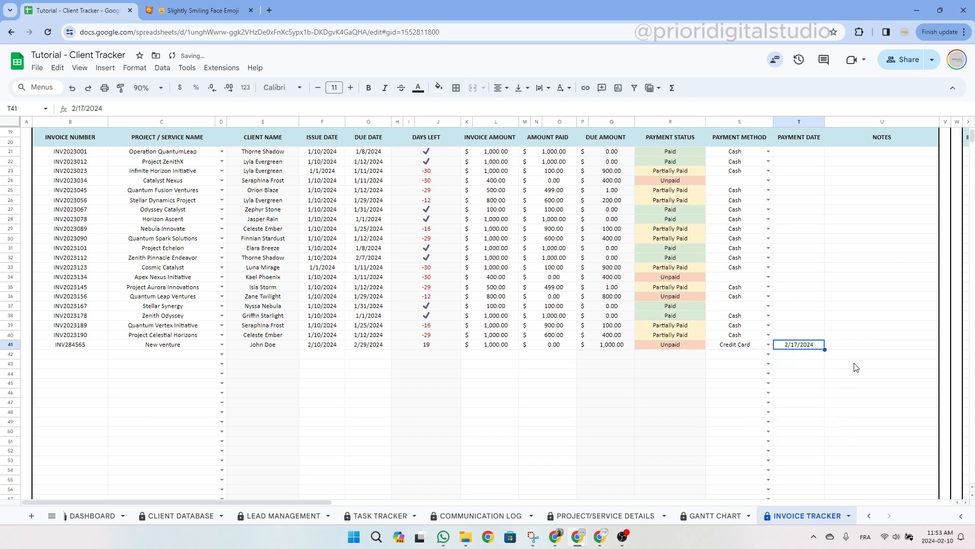
{"action": "left_click", "coordinate": [856, 347]}
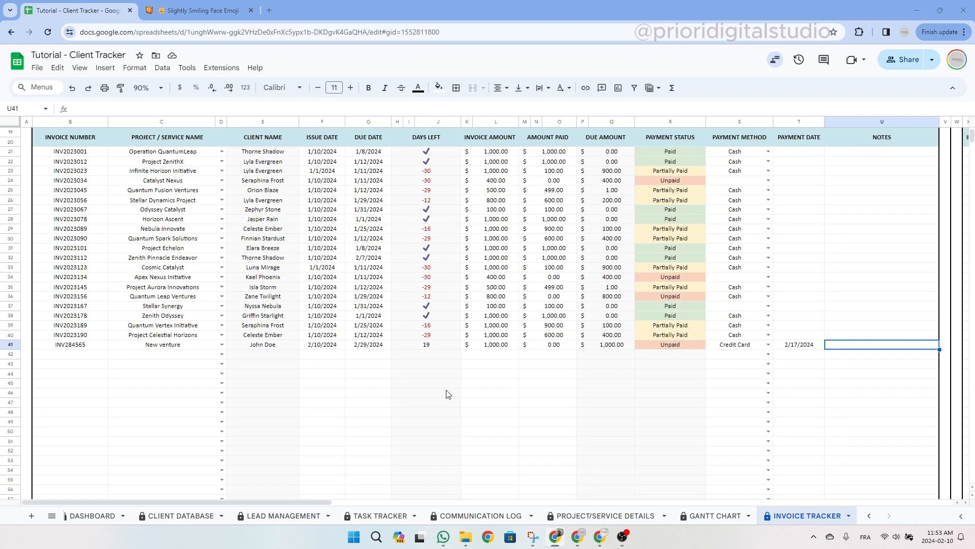
{"action": "scroll", "coordinate": [447, 394], "scroll_direction": "up", "scroll_amount": 6}
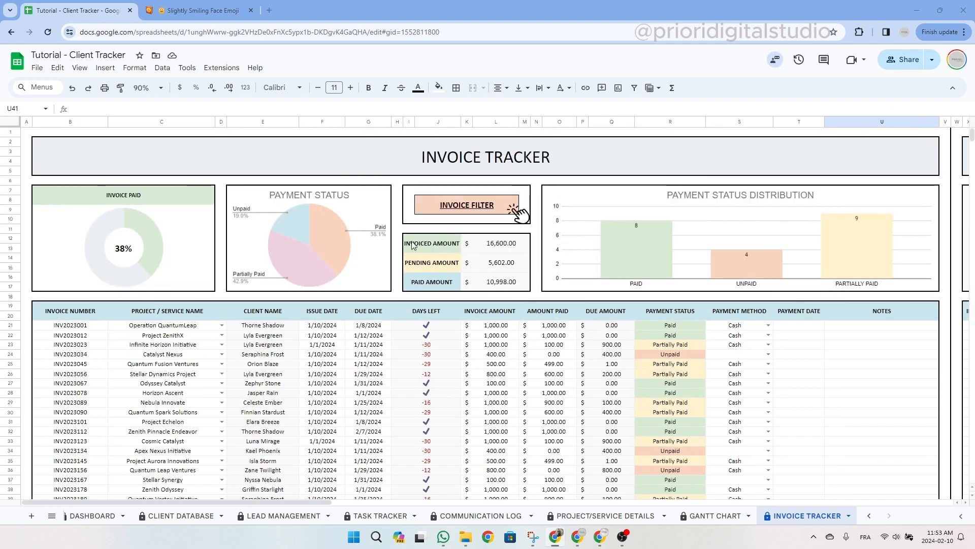
Review the invoice-paid chart and totals, then follow the INVOICE FILTER link to W1.
{"action": "left_click", "coordinate": [437, 152]}
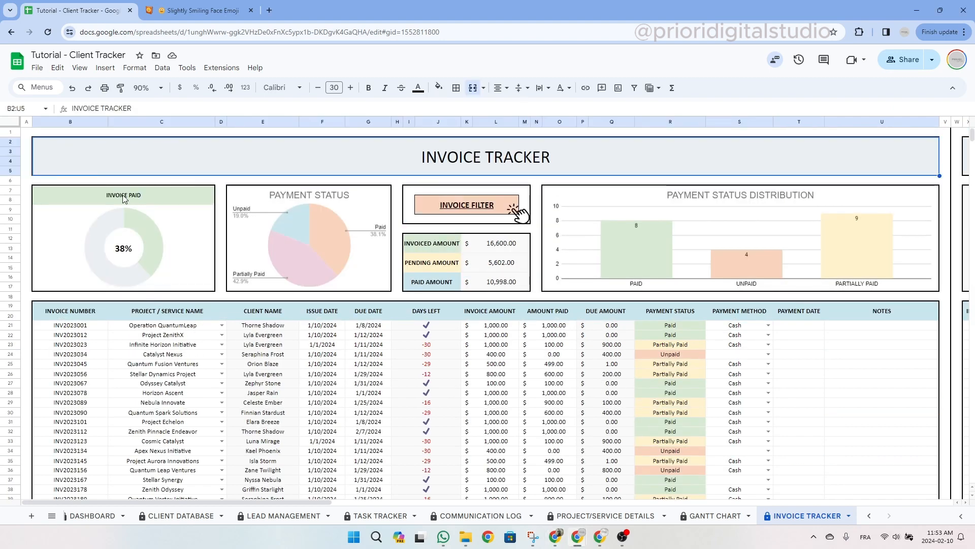
{"action": "left_click", "coordinate": [164, 198]}
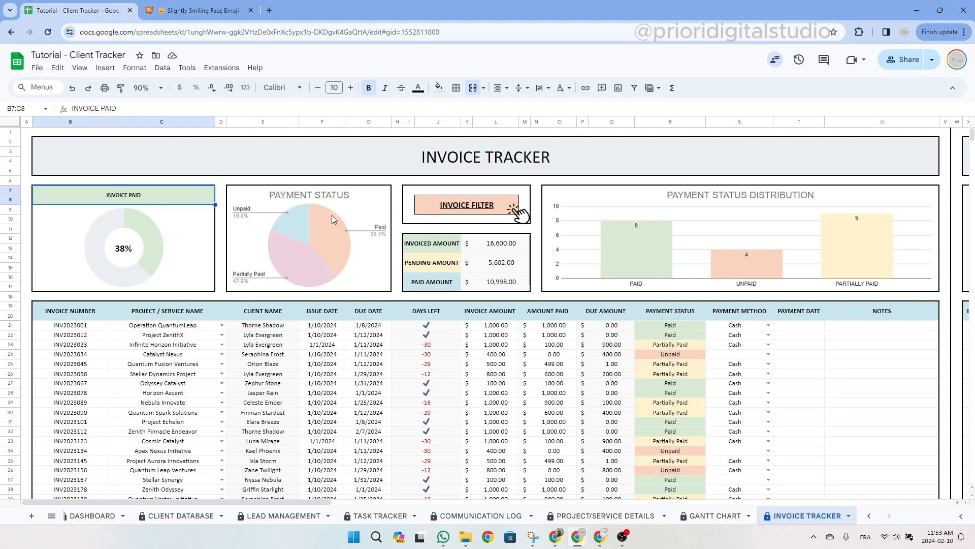
{"action": "left_click", "coordinate": [443, 247]}
{"action": "left_click", "coordinate": [444, 265]}
{"action": "left_click", "coordinate": [443, 286]}
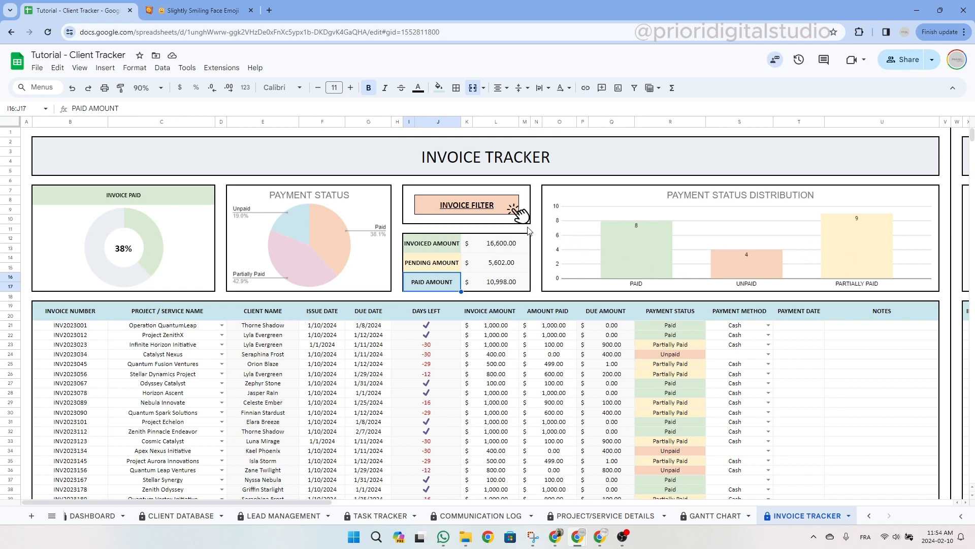
{"action": "left_click", "coordinate": [464, 207]}
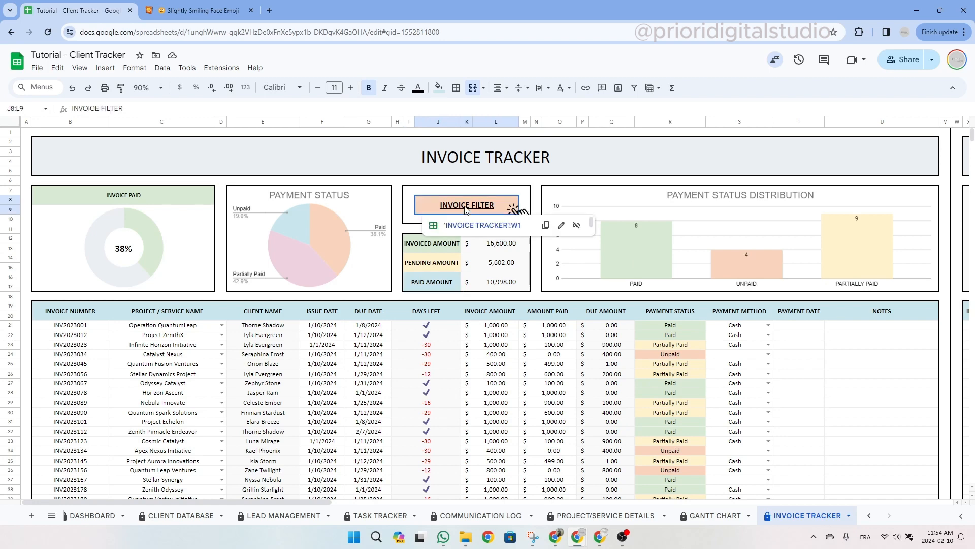
{"action": "left_click", "coordinate": [477, 230]}
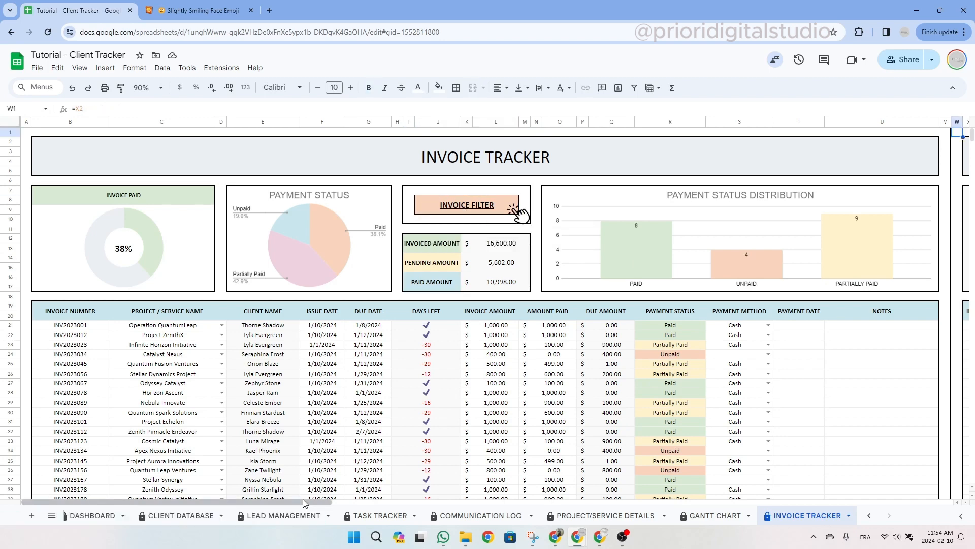
Filter the invoice list to Unpaid payment status, showing four invoices.
{"action": "left_click_drag", "start_coordinate": [302, 499], "coordinate": [614, 507]}
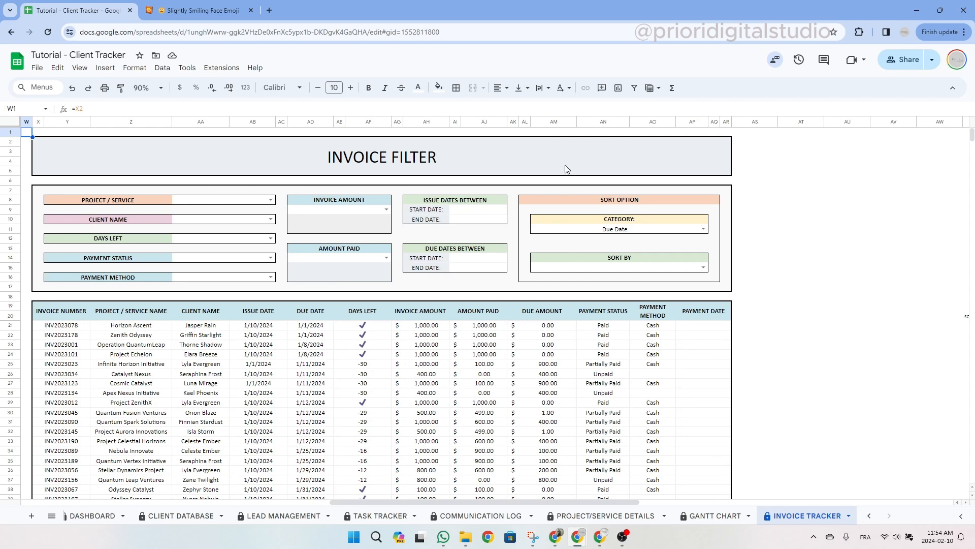
{"action": "left_click", "coordinate": [271, 258]}
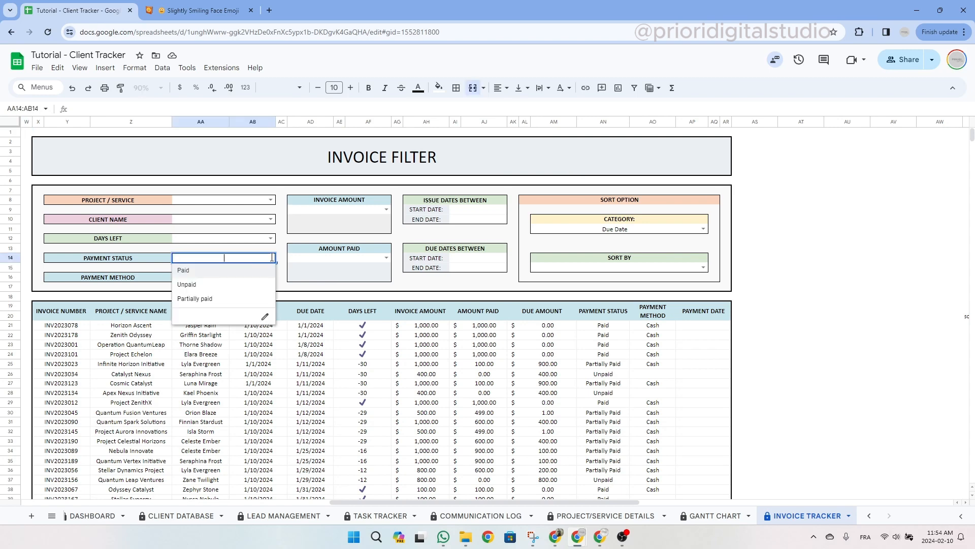
{"action": "left_click", "coordinate": [463, 160]}
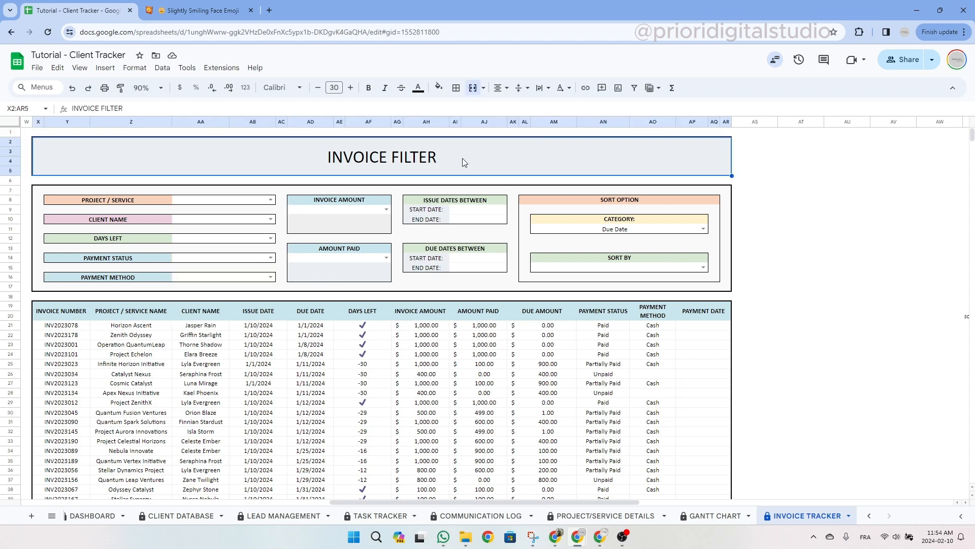
{"action": "left_click", "coordinate": [271, 257]}
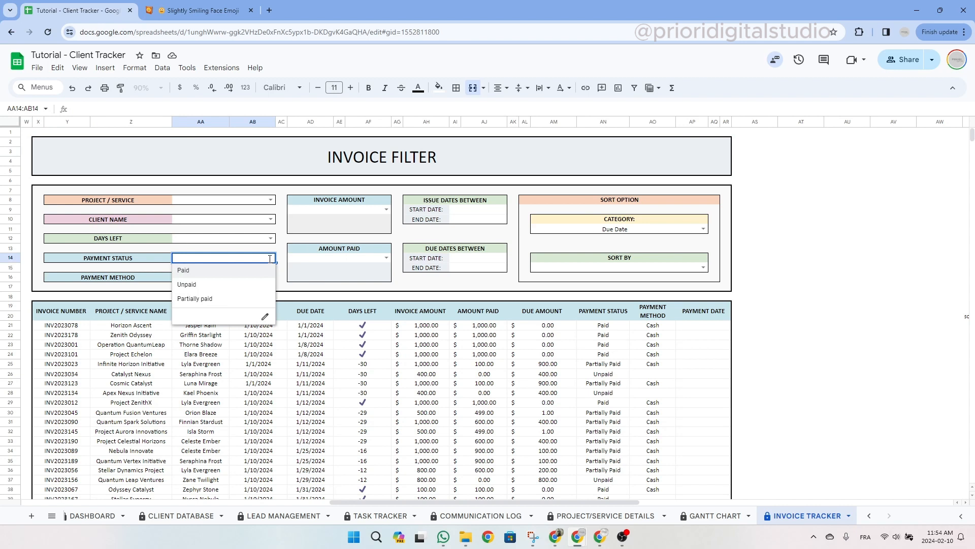
{"action": "left_click", "coordinate": [237, 286]}
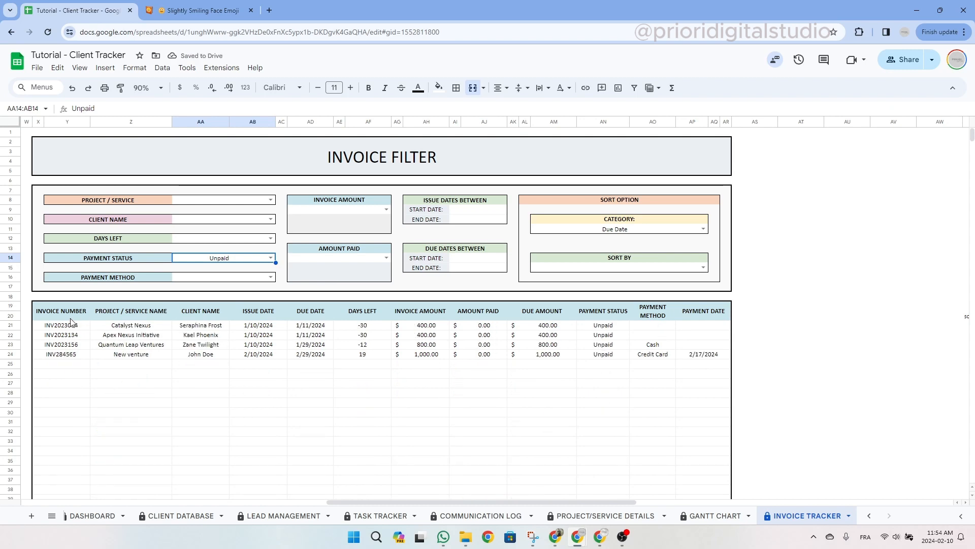
{"action": "left_click_drag", "start_coordinate": [62, 323], "coordinate": [700, 356]}
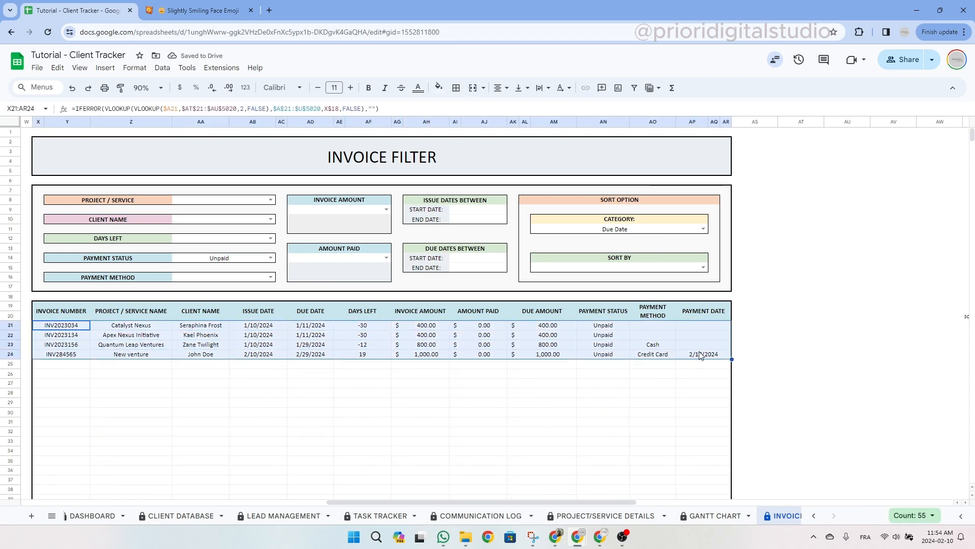
Keep sorting by Due Date, Ascending, and review the overdue -30 days-left rows.
{"action": "left_click", "coordinate": [705, 228]}
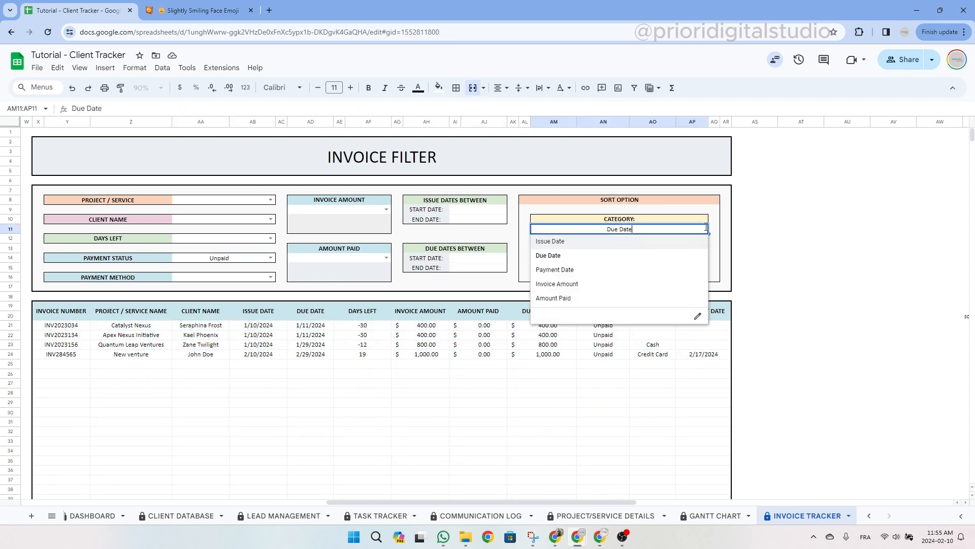
{"action": "left_click", "coordinate": [601, 256]}
{"action": "left_click", "coordinate": [655, 268]}
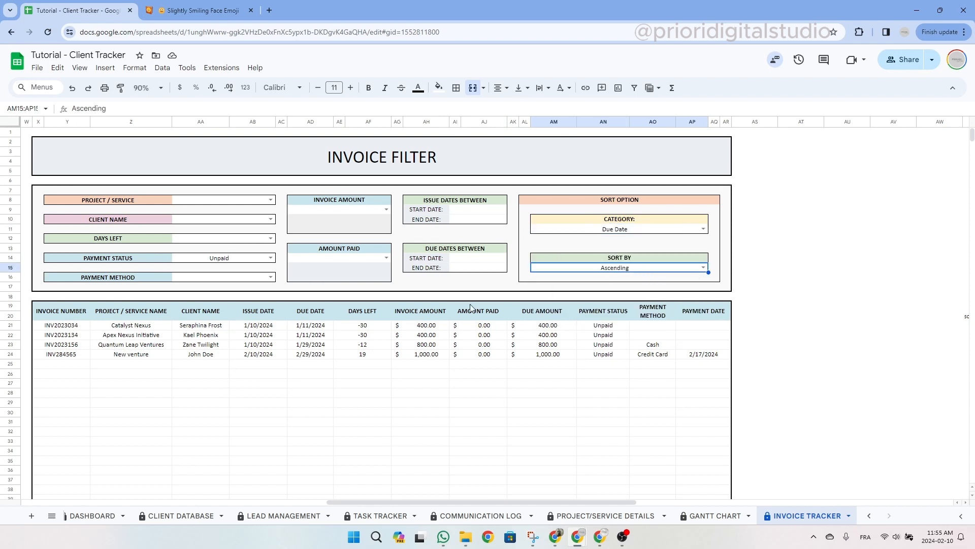
{"action": "left_click_drag", "start_coordinate": [373, 328], "coordinate": [374, 346]}
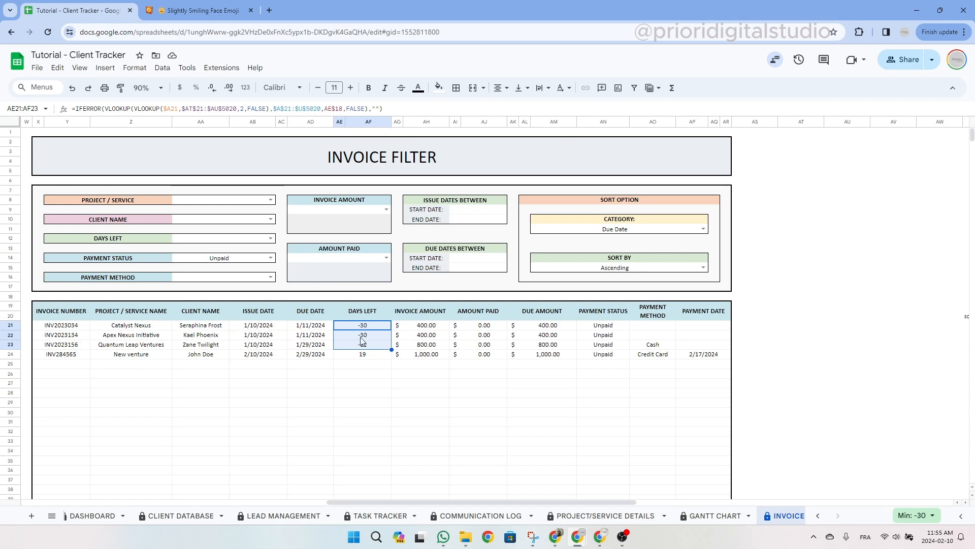
{"action": "left_click_drag", "start_coordinate": [384, 338], "coordinate": [385, 338]}
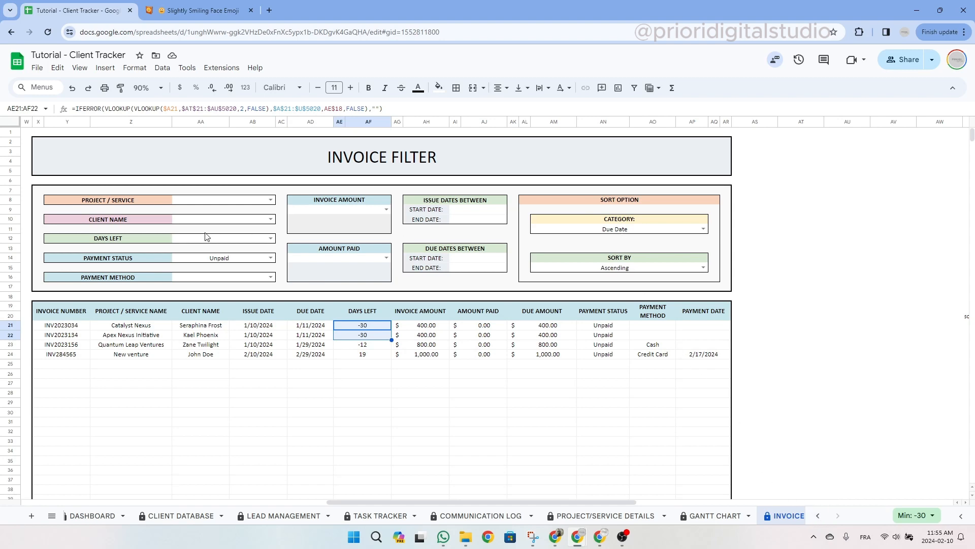
Clear the payment status, sort order and sort category filter fields.
{"action": "left_click", "coordinate": [217, 259]}
{"action": "key", "text": "Delete"}
{"action": "left_click", "coordinate": [607, 269]}
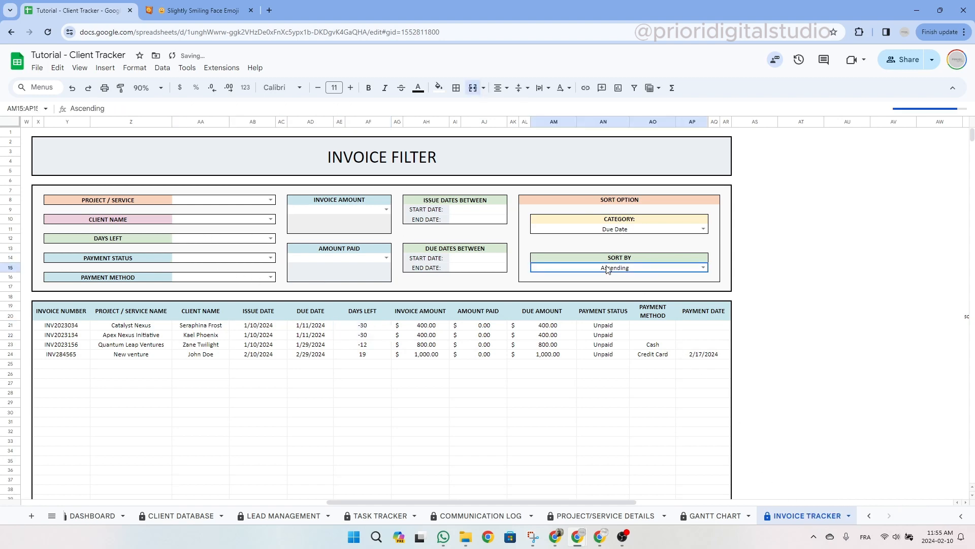
{"action": "key", "text": "Delete"}
{"action": "left_click", "coordinate": [613, 230]}
{"action": "key", "text": "Delete"}
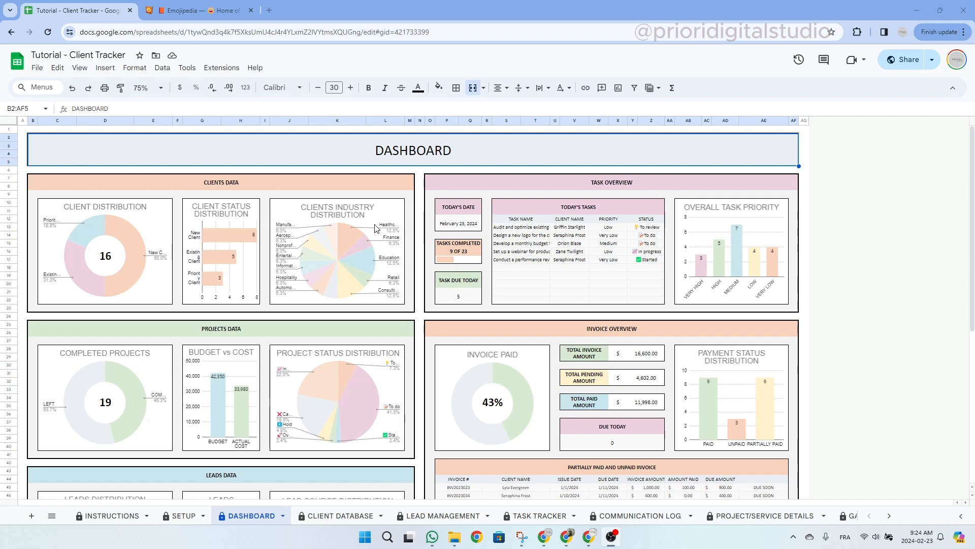
{"action": "left_click", "coordinate": [227, 178]}
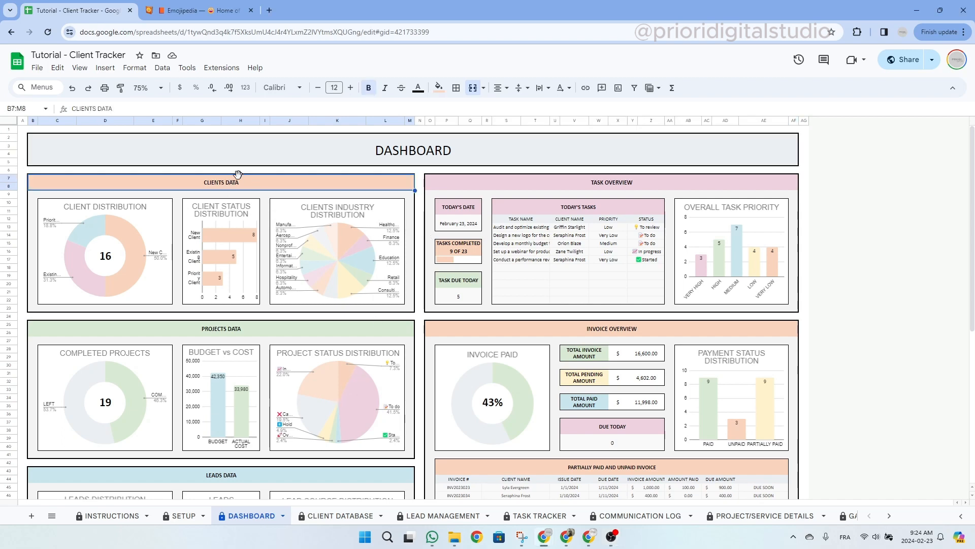
{"action": "left_click", "coordinate": [211, 330]}
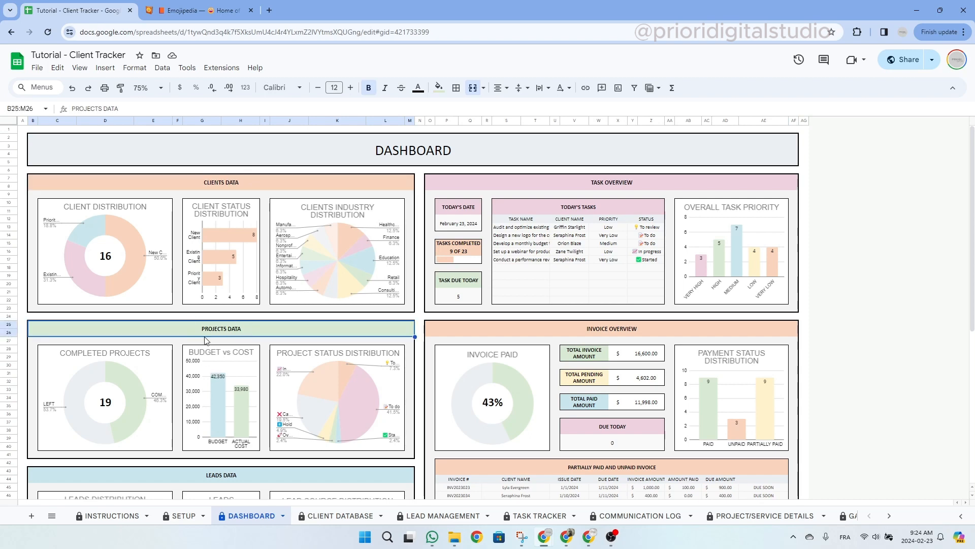
{"action": "scroll", "coordinate": [236, 331], "scroll_direction": "down", "scroll_amount": 3}
{"action": "scroll", "coordinate": [236, 332], "scroll_direction": "down", "scroll_amount": 2}
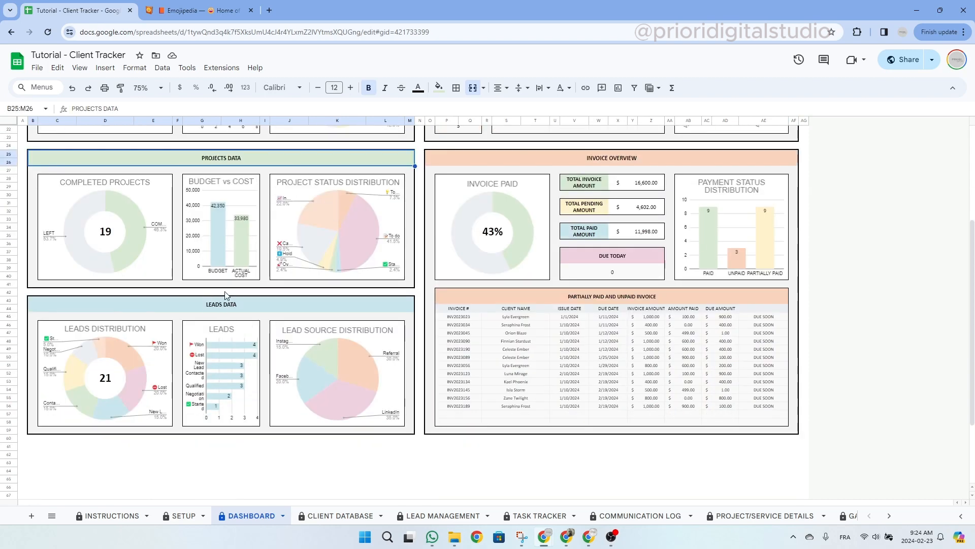
{"action": "scroll", "coordinate": [359, 321], "scroll_direction": "up", "scroll_amount": 5}
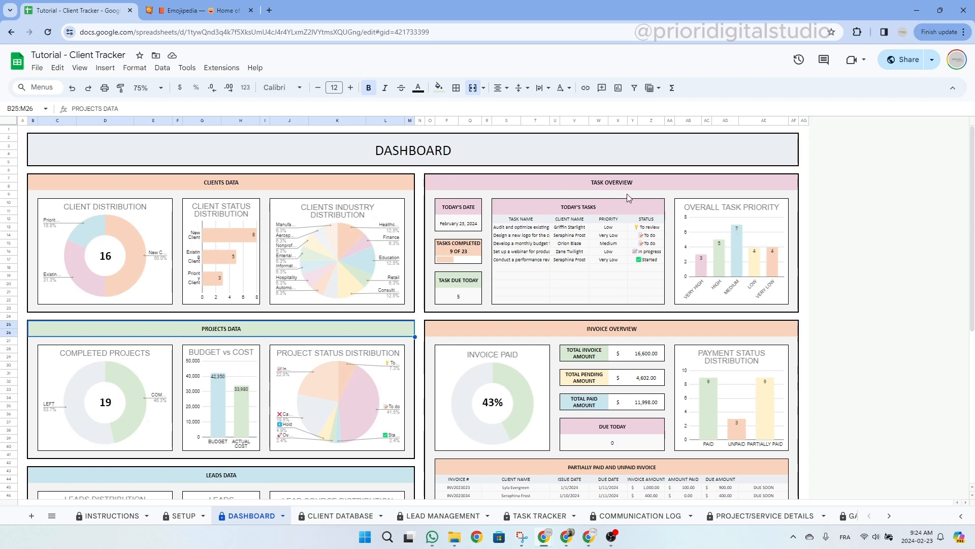
{"action": "left_click_drag", "start_coordinate": [599, 208], "coordinate": [595, 300]}
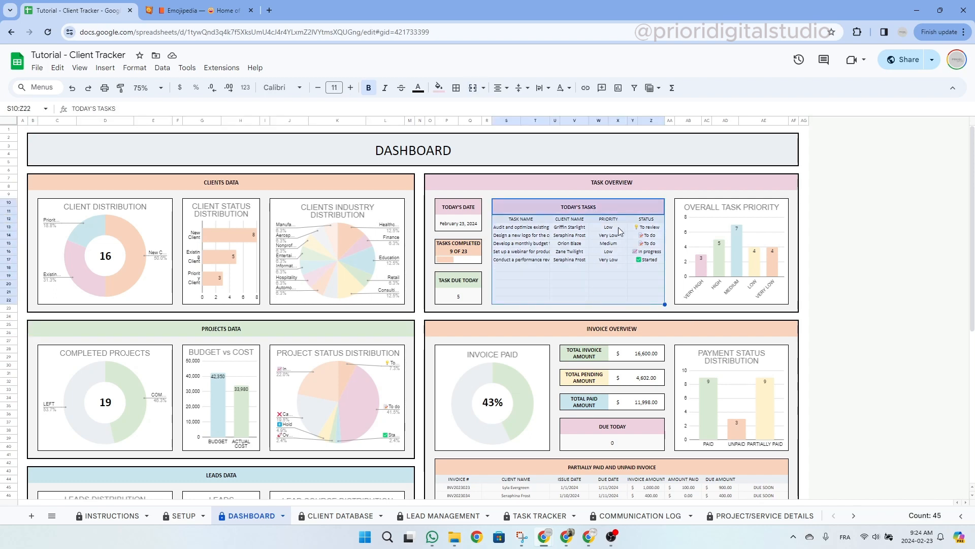
{"action": "left_click", "coordinate": [621, 202]}
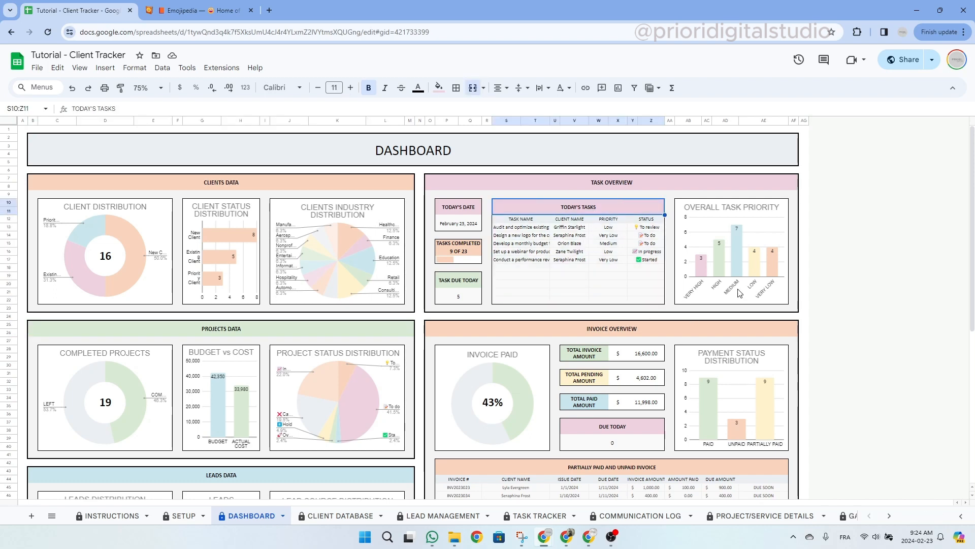
{"action": "scroll", "coordinate": [739, 293], "scroll_direction": "down", "scroll_amount": 2}
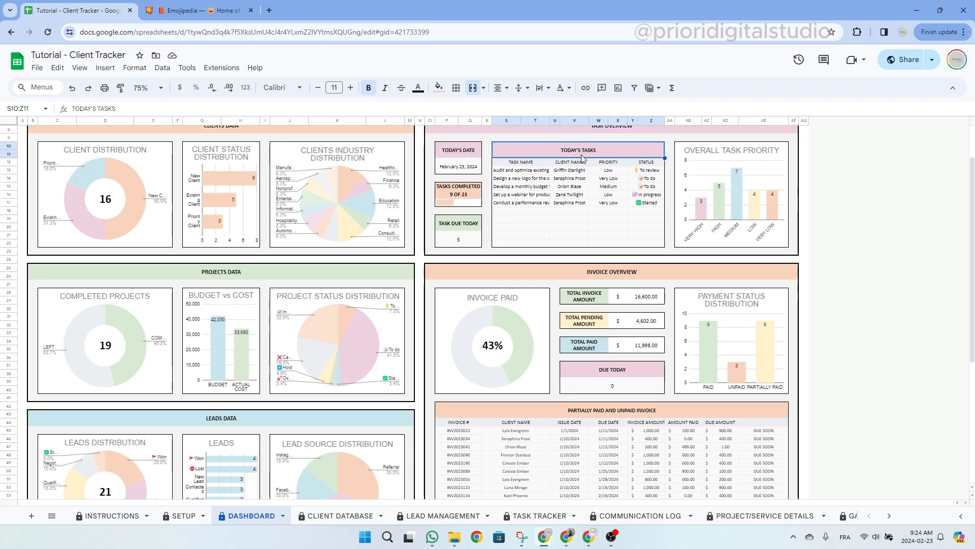
{"action": "left_click", "coordinate": [607, 230]}
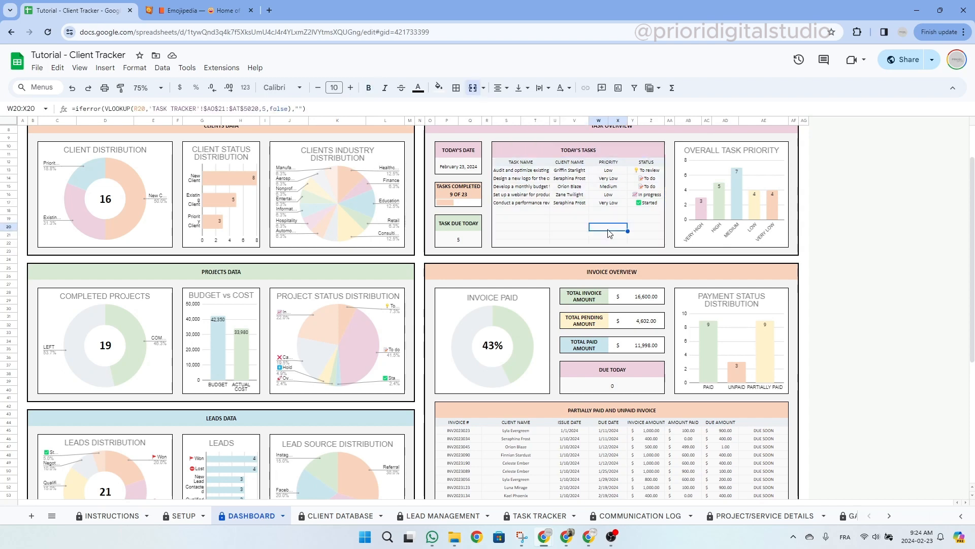
{"action": "scroll", "coordinate": [610, 233], "scroll_direction": "down", "scroll_amount": 2}
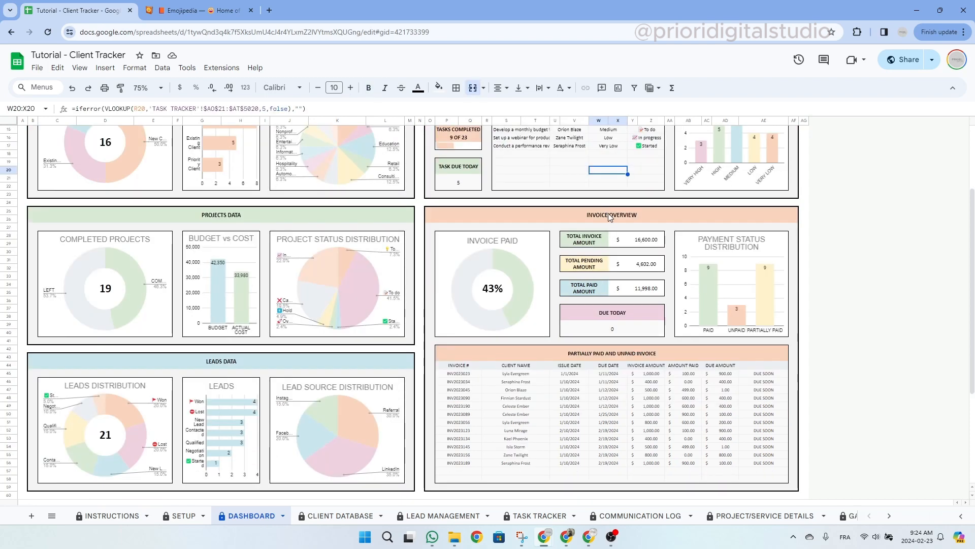
{"action": "left_click", "coordinate": [610, 216]}
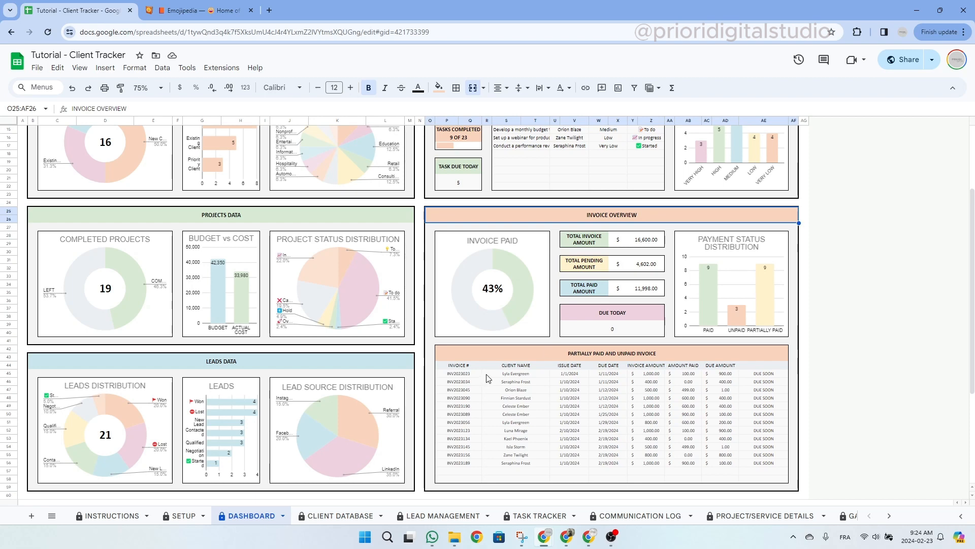
{"action": "left_click_drag", "start_coordinate": [538, 349], "coordinate": [530, 476]}
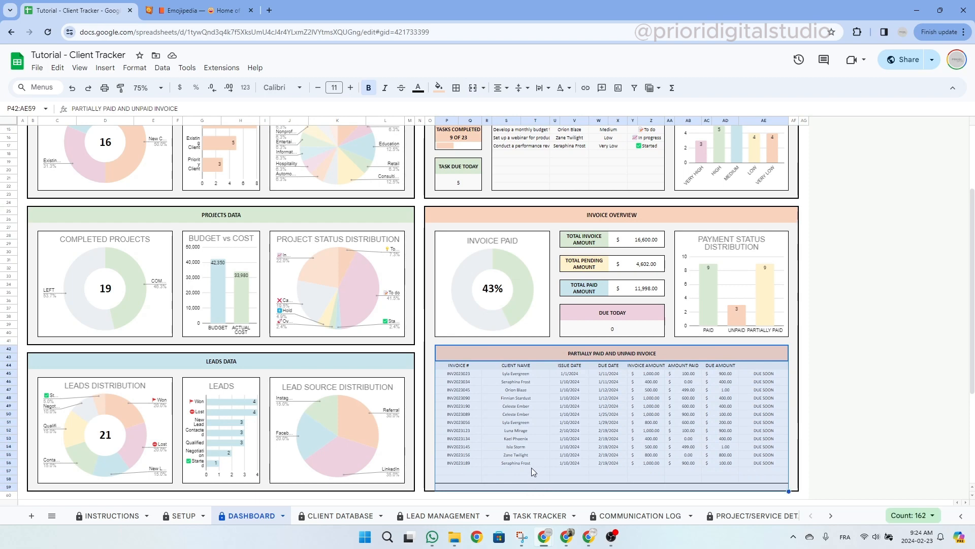
{"action": "left_click", "coordinate": [581, 424]}
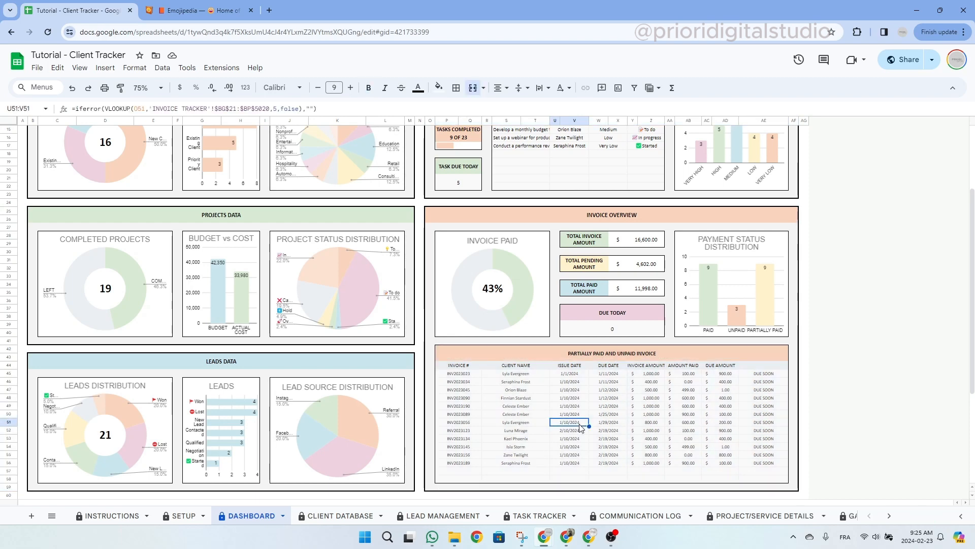
{"action": "scroll", "coordinate": [581, 427], "scroll_direction": "up", "scroll_amount": 5}
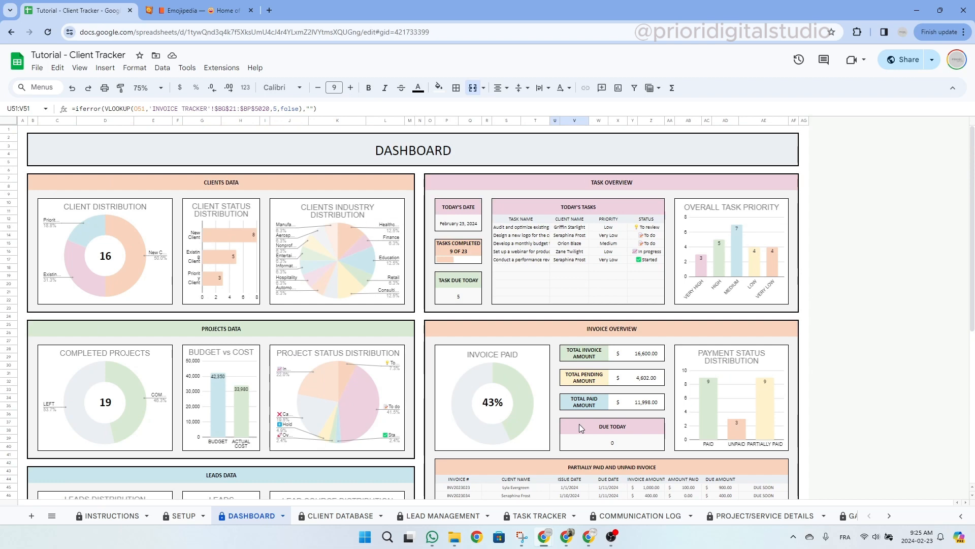
{"action": "left_click", "coordinate": [525, 153]}
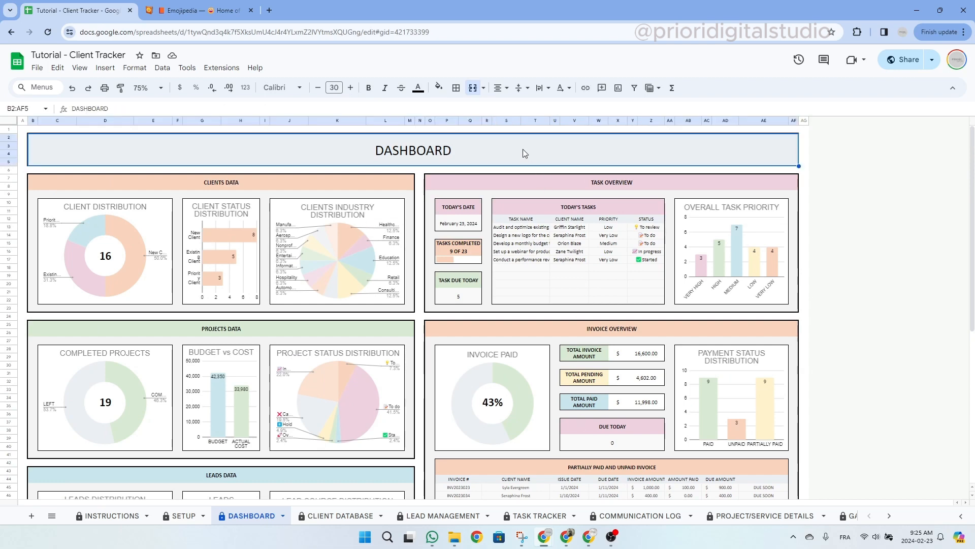